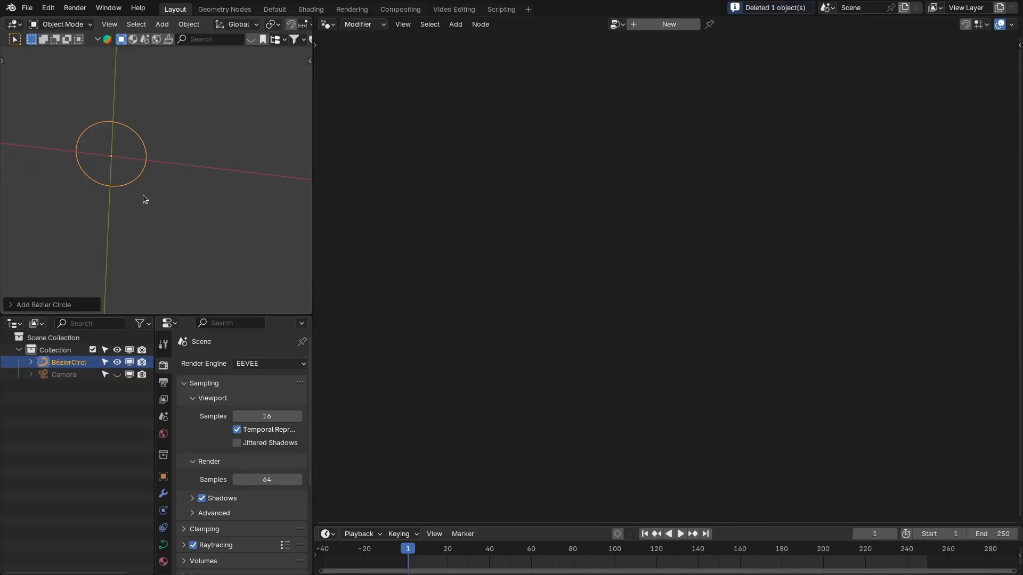
- Create a geometry node tree for the Bézier circle and insert a KS_Curve_Growth node between Group Input and Group Output
key(KP_7)
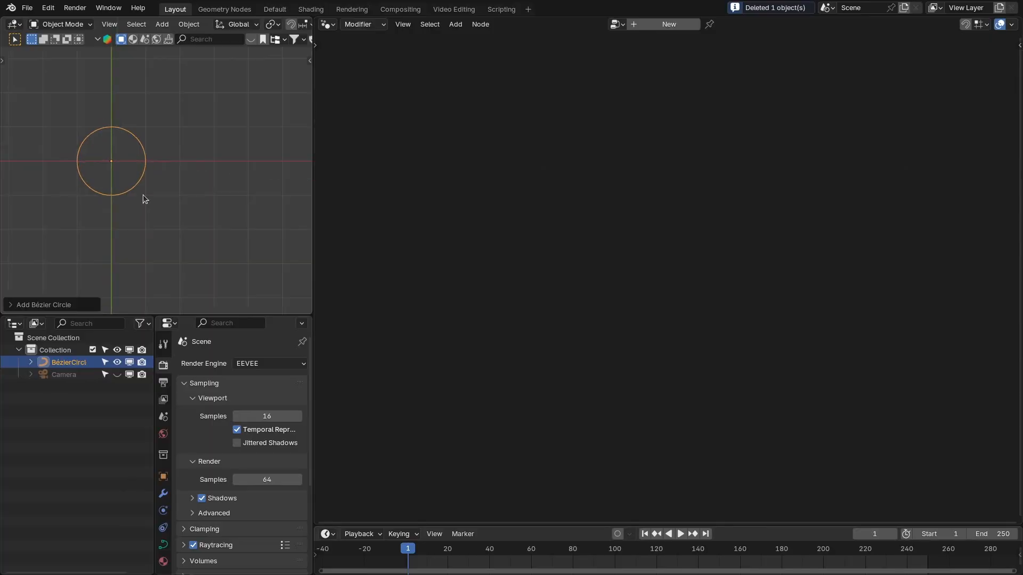
click(670, 24)
key(shift+a)
mouse_move(537, 367)
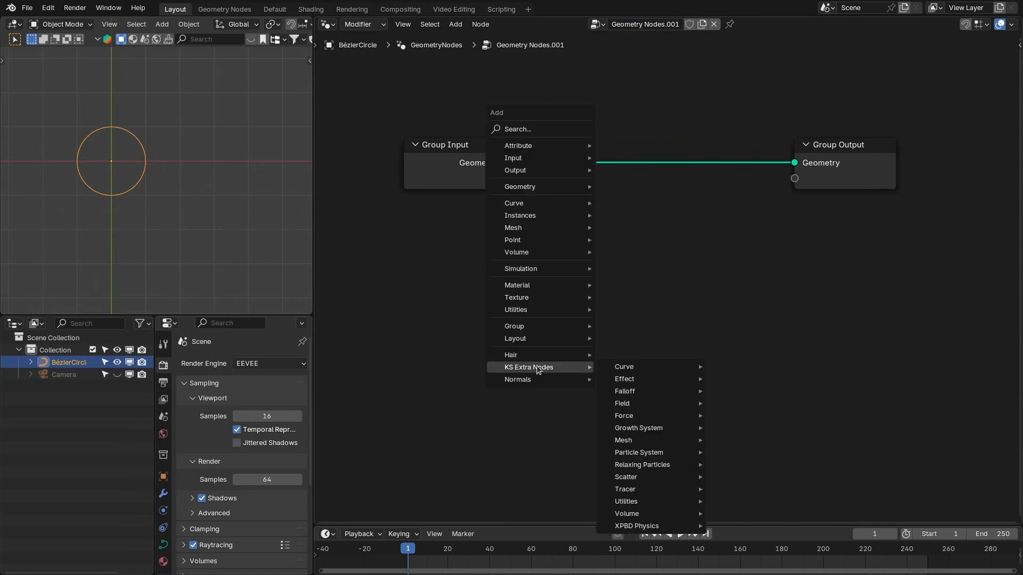
mouse_move(639, 428)
mouse_move(756, 428)
click(841, 428)
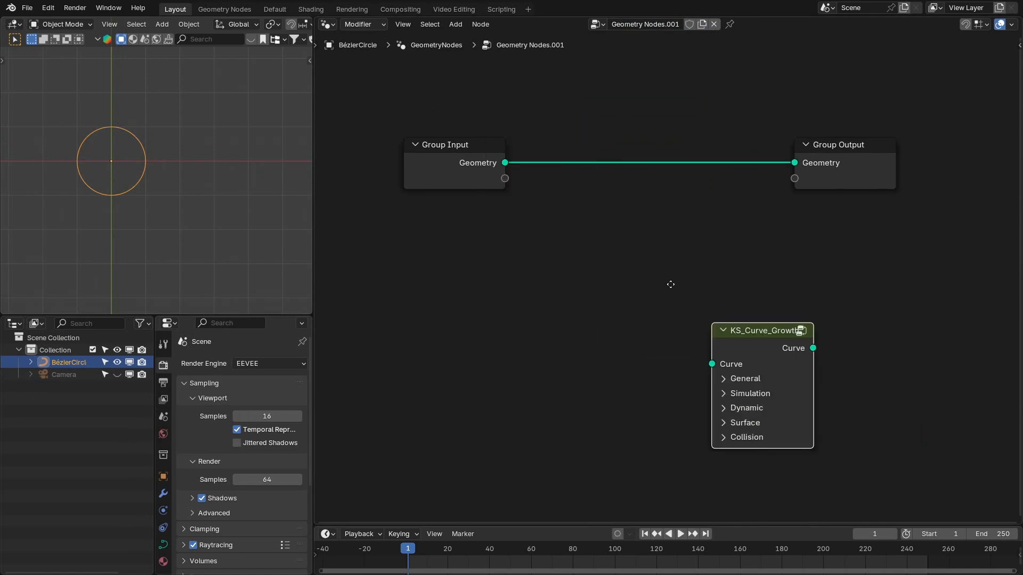
click(646, 156)
scroll(637, 200, up, 2)
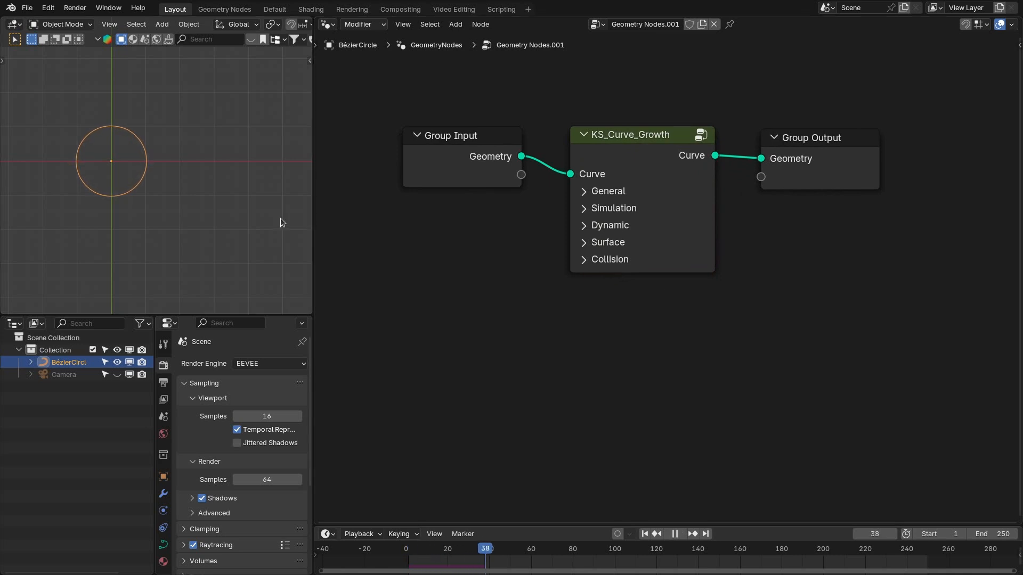
- Set the Growth Rate to 15 in the curve growth node's Dynamic settings and play the simulation
scroll(141, 181, up, 3)
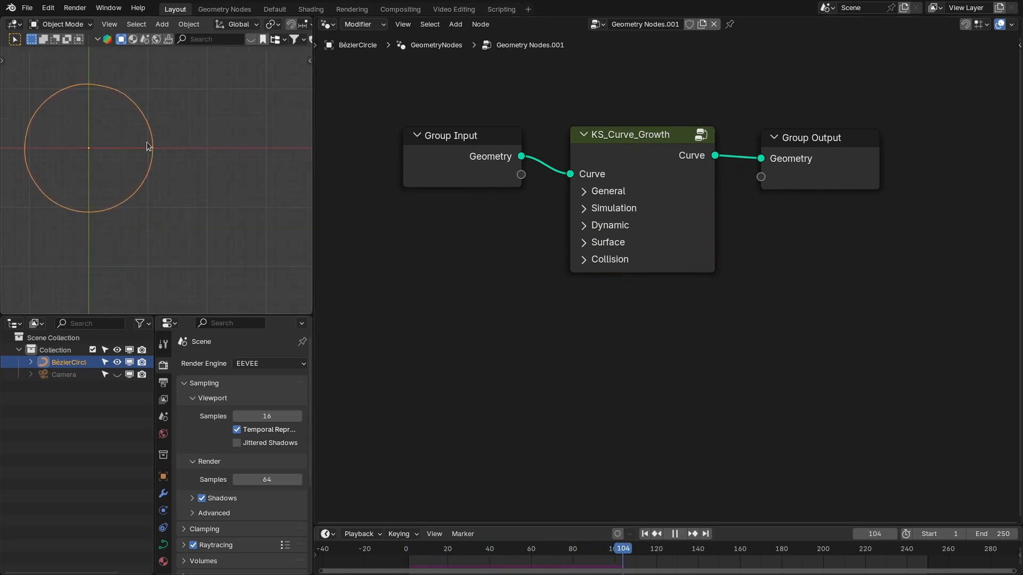
scroll(133, 126, down, 3)
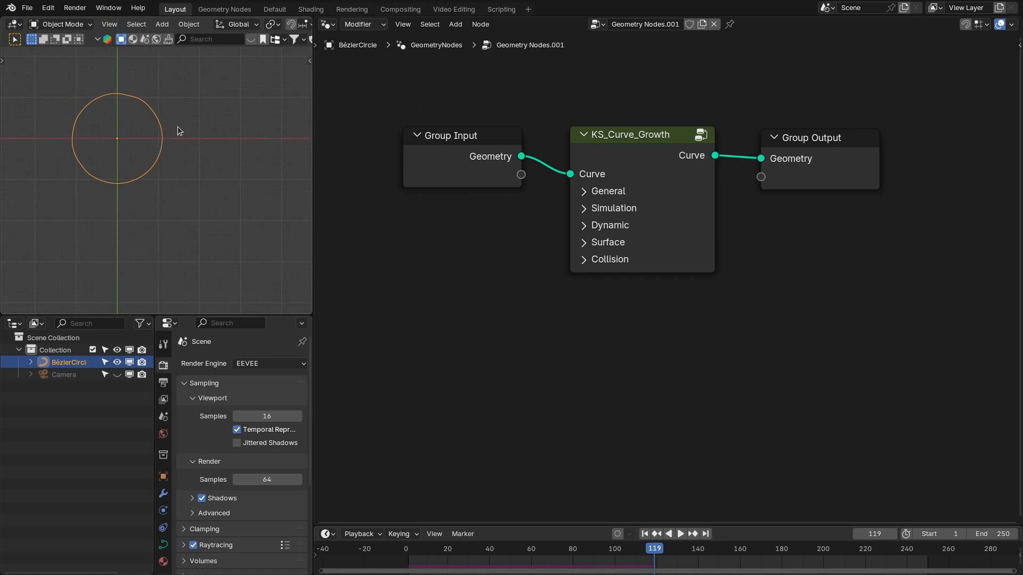
click(606, 226)
click(665, 284)
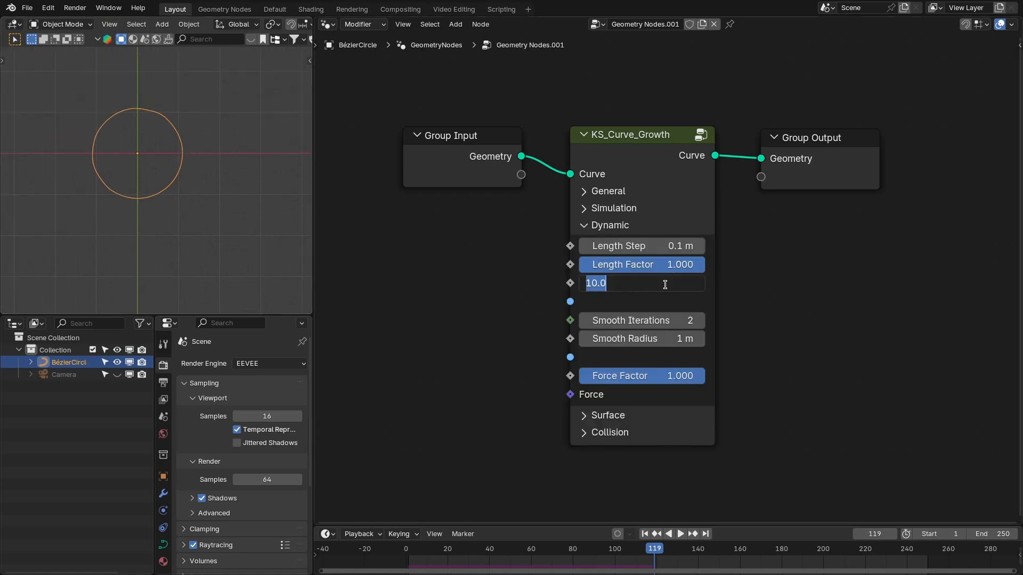
text(15)
key(Return)
key(space)
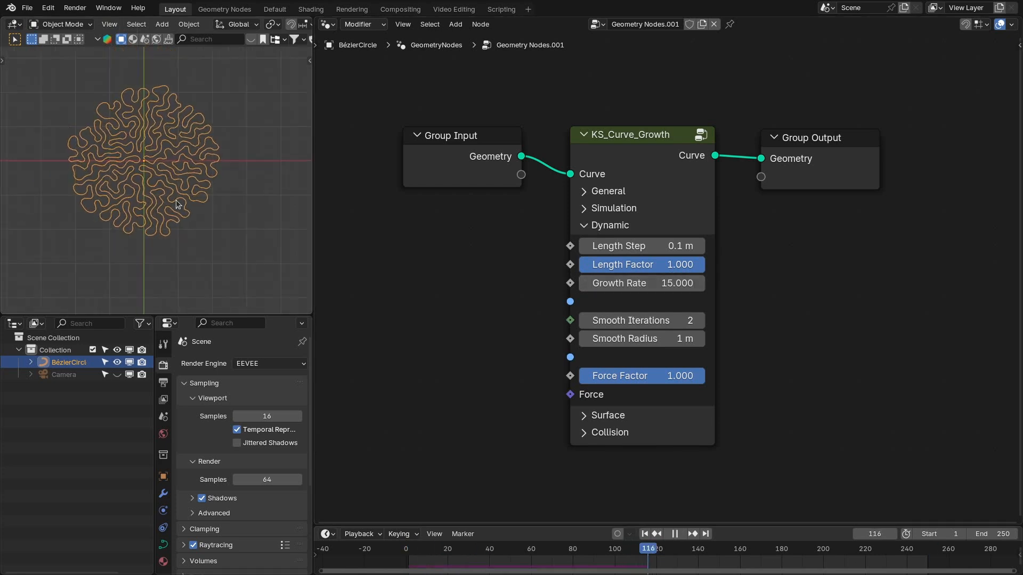
key(space)
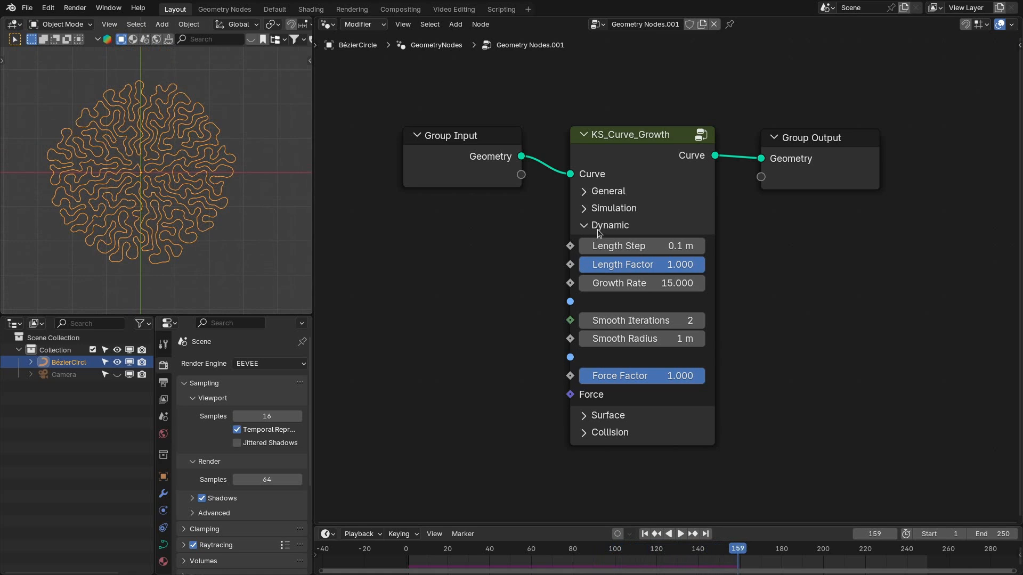
- Show only the General settings of the KS_Curve_Growth node
middle_drag(589, 387, 615, 382)
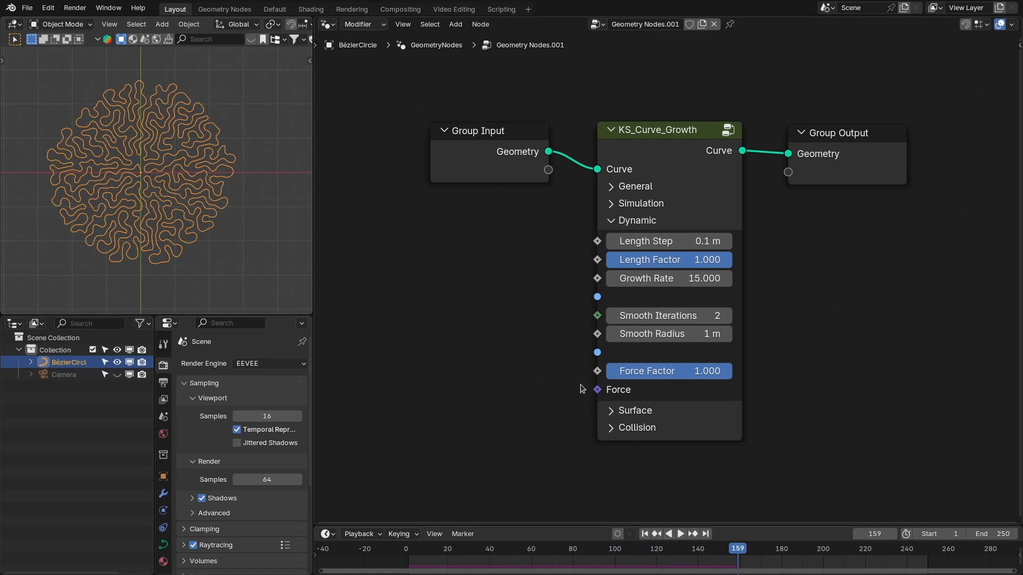
drag(597, 389, 452, 393)
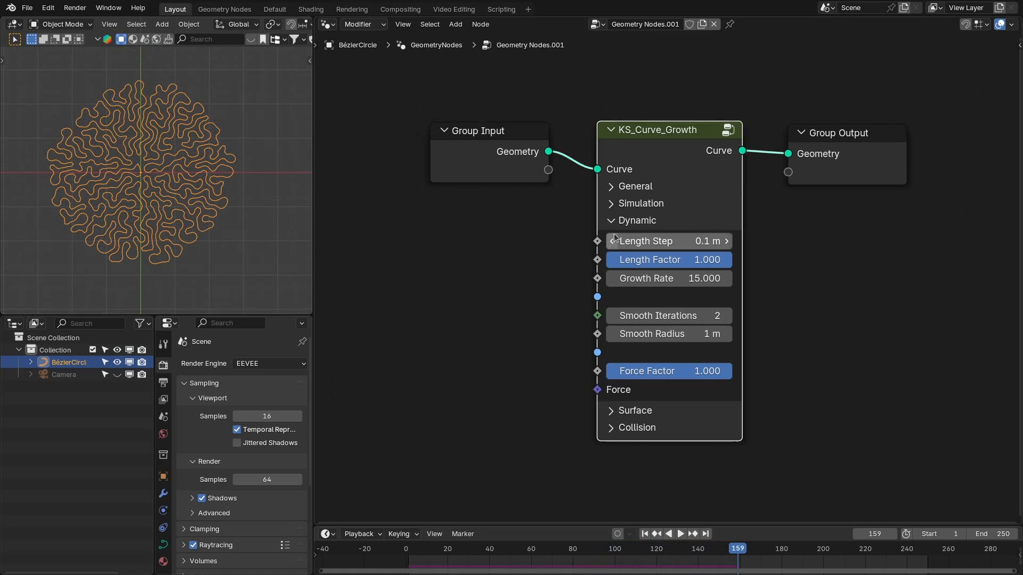
ctrl+click(647, 186)
middle_drag(647, 187, 624, 208)
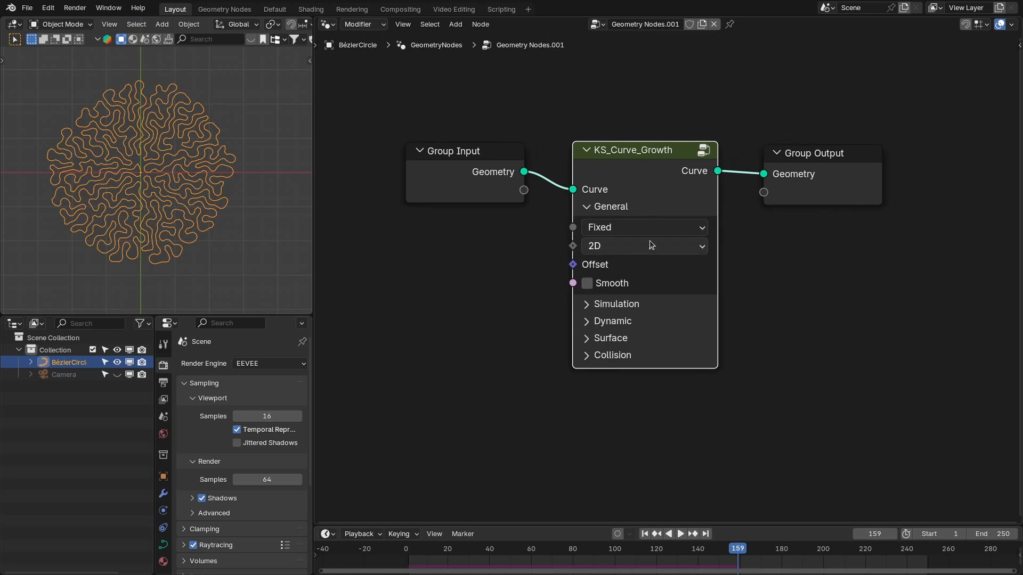
- Test the Continuous growth mode by playing the simulation from the first frame, and restore the Fixed mode
click(610, 228)
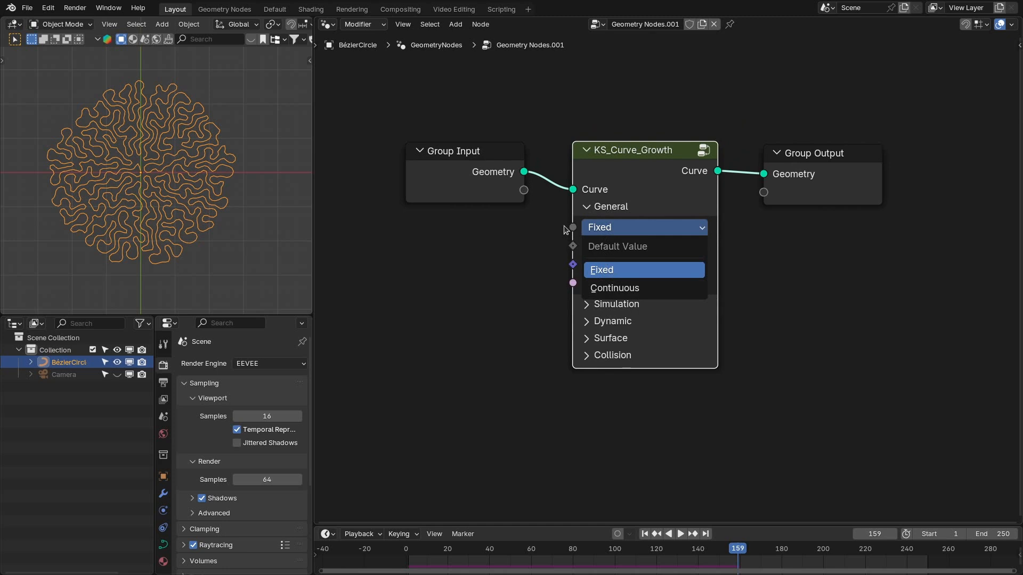
drag(525, 172, 555, 124)
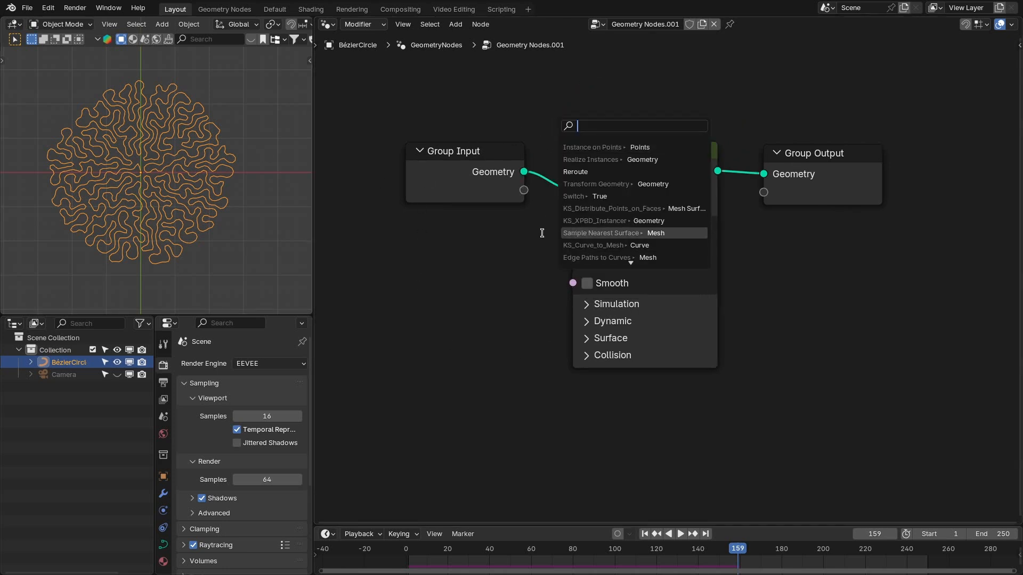
click(602, 228)
click(600, 287)
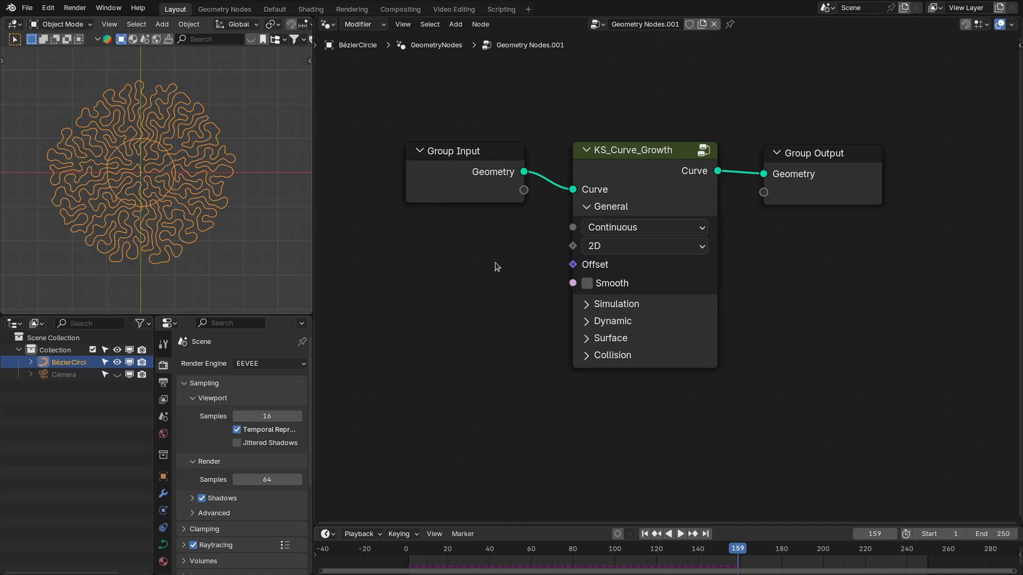
key(shift+Left)
key(space)
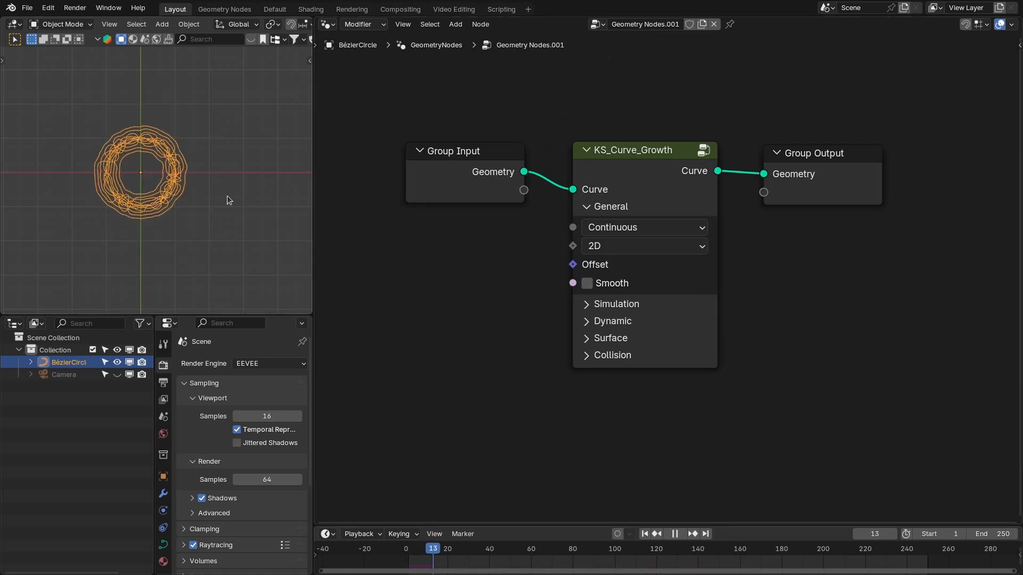
click(611, 227)
click(600, 255)
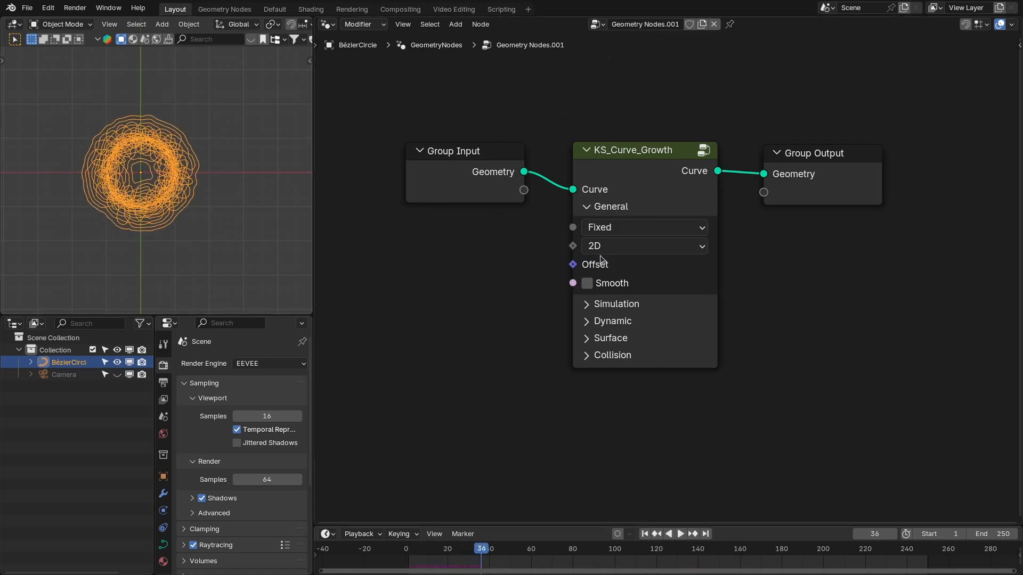
- Switch the curve growth from 2D to 3D and play the simulation from the first frame, viewed at an angle
key(shift+Left)
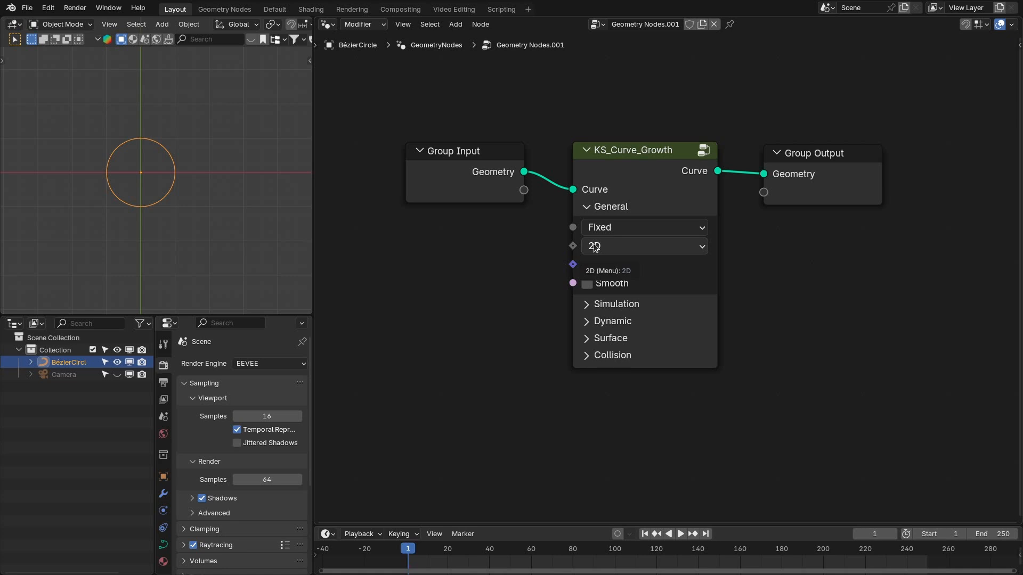
click(631, 245)
click(645, 307)
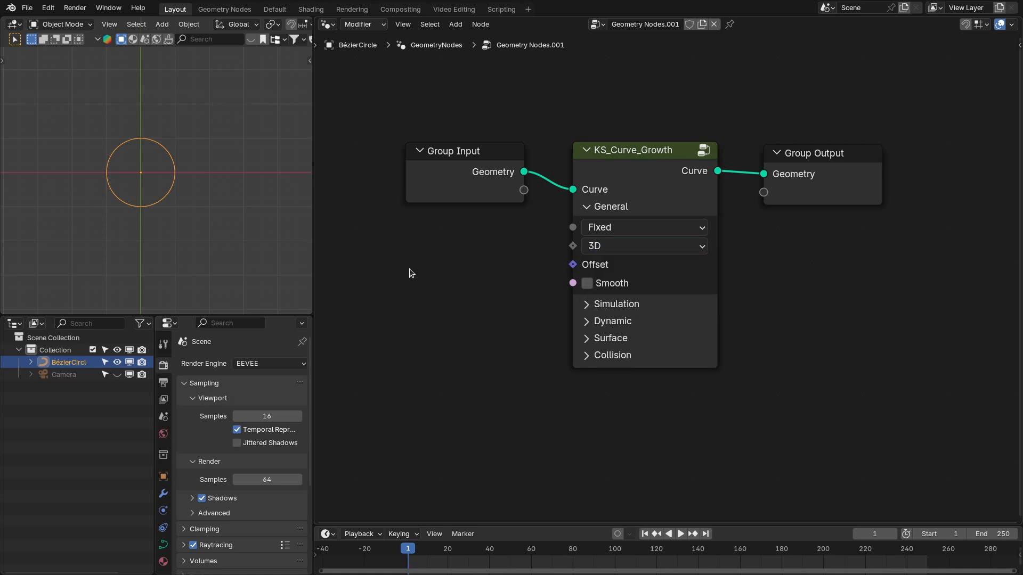
key(space)
middle_drag(215, 212, 196, 137)
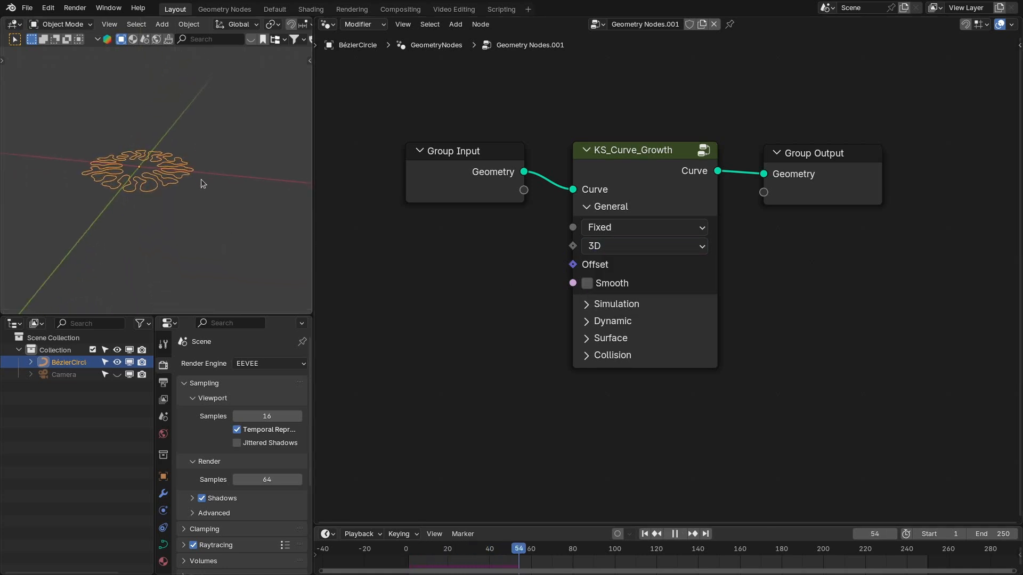
key(space)
middle_drag(189, 199, 189, 197)
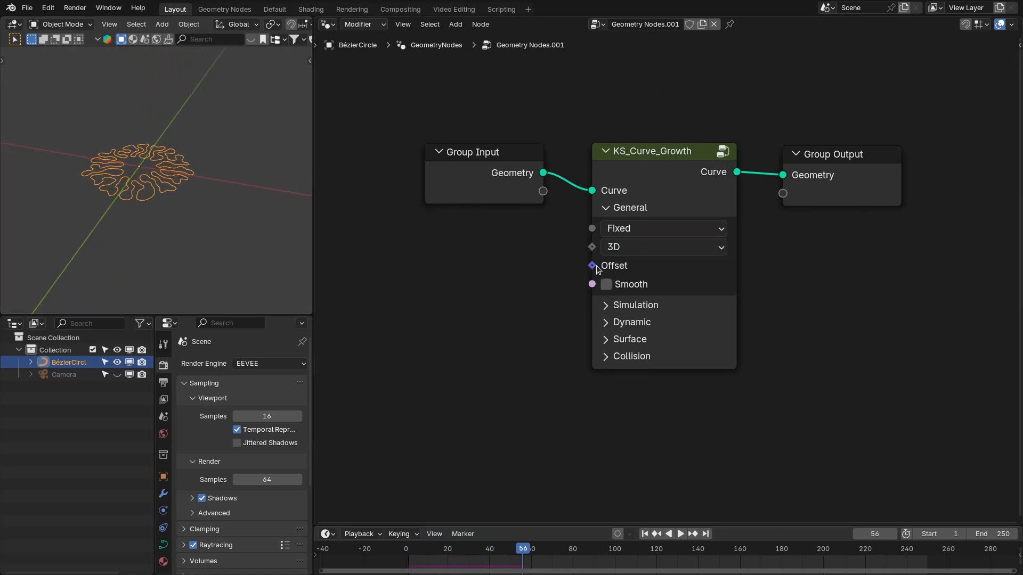
- Add a Noise Texture node with its Color output connected to the curve growth node's Offset input
drag(597, 268, 474, 279)
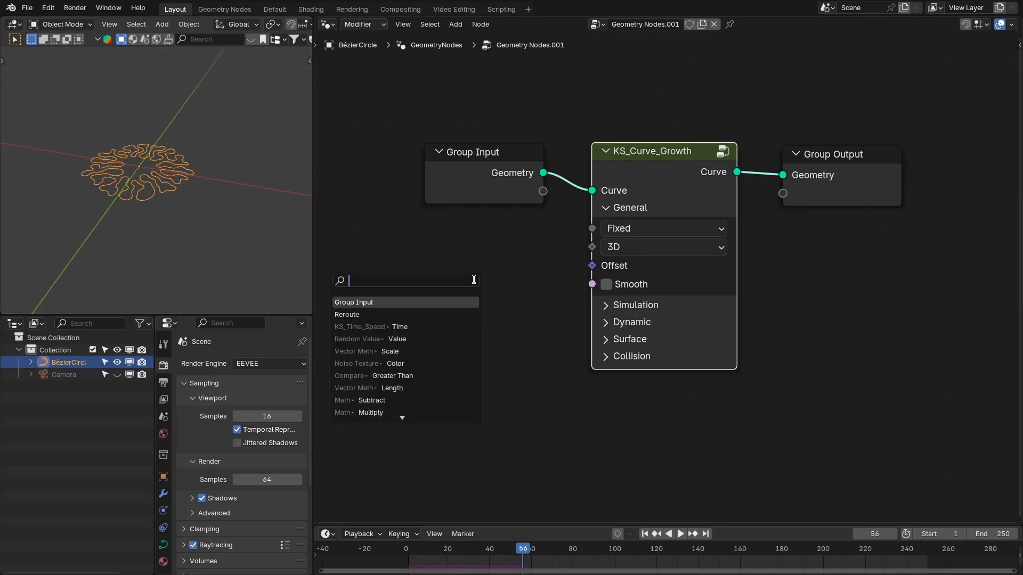
text(nois)
key(Down)
key(Down)
key(Down)
key(Down)
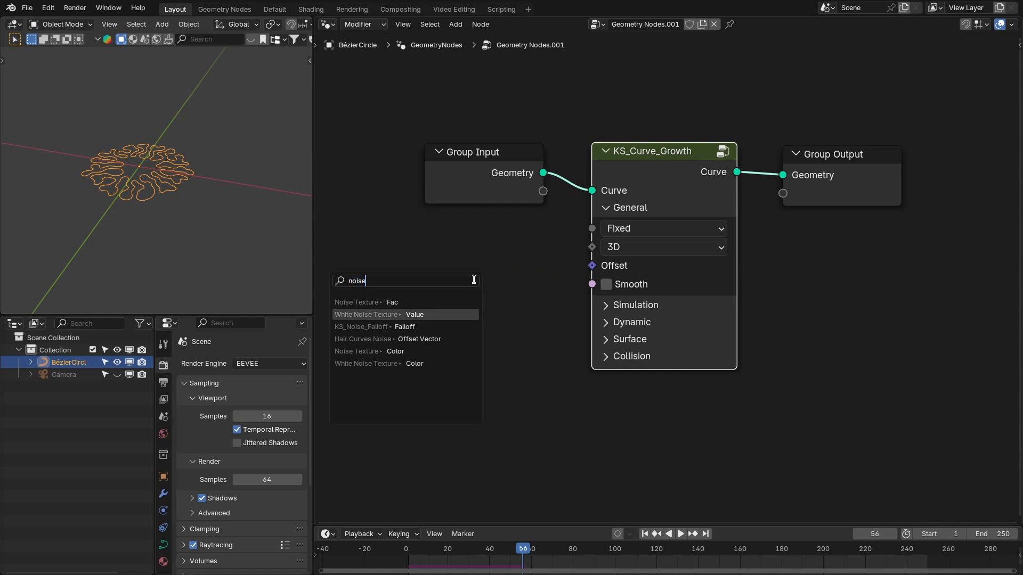
key(Return)
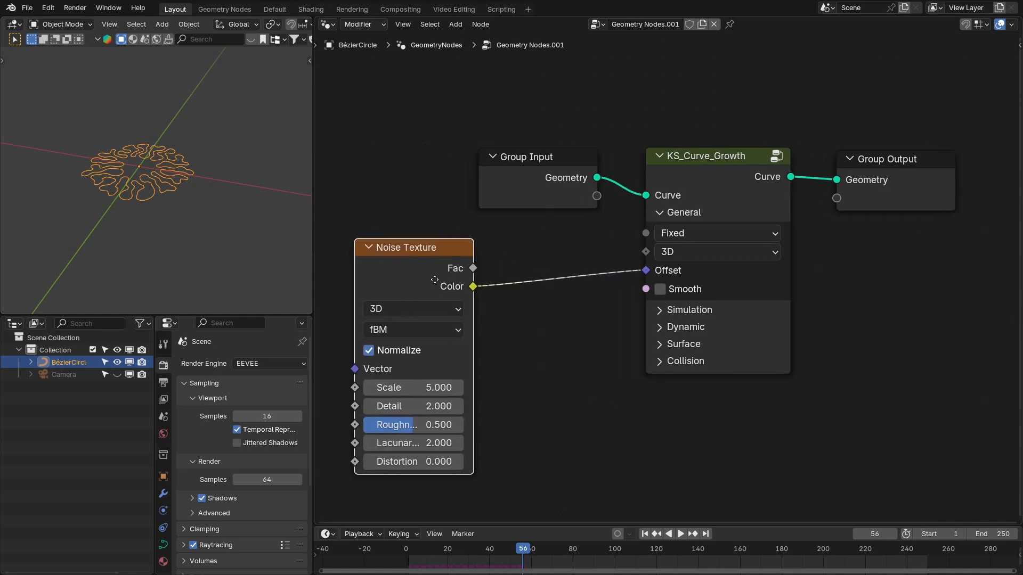
click(494, 255)
- Insert a Vector Math node set to Scale between the Noise Texture's Color output and the Offset input
drag(451, 281, 475, 296)
text(scale)
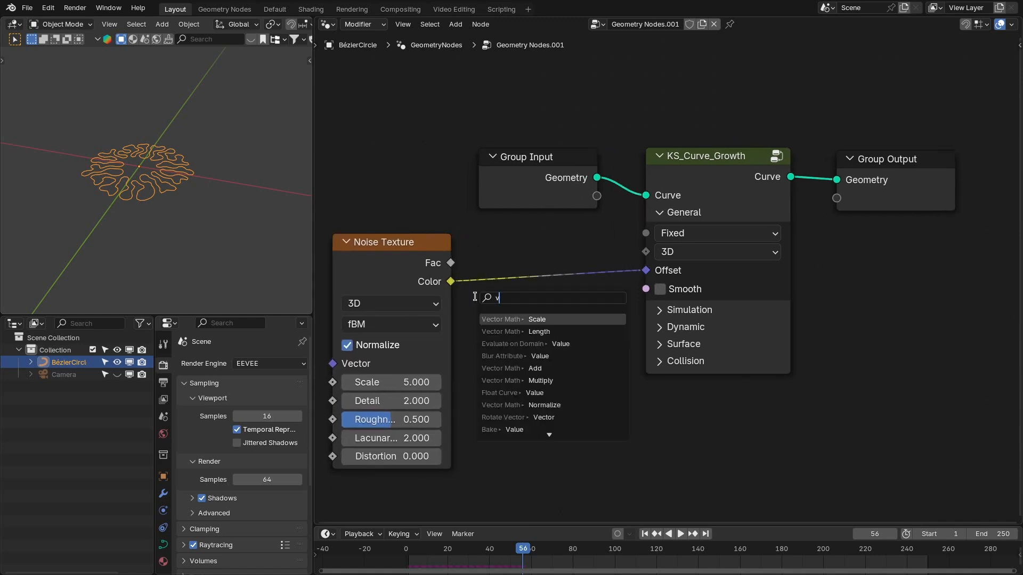
key(Return)
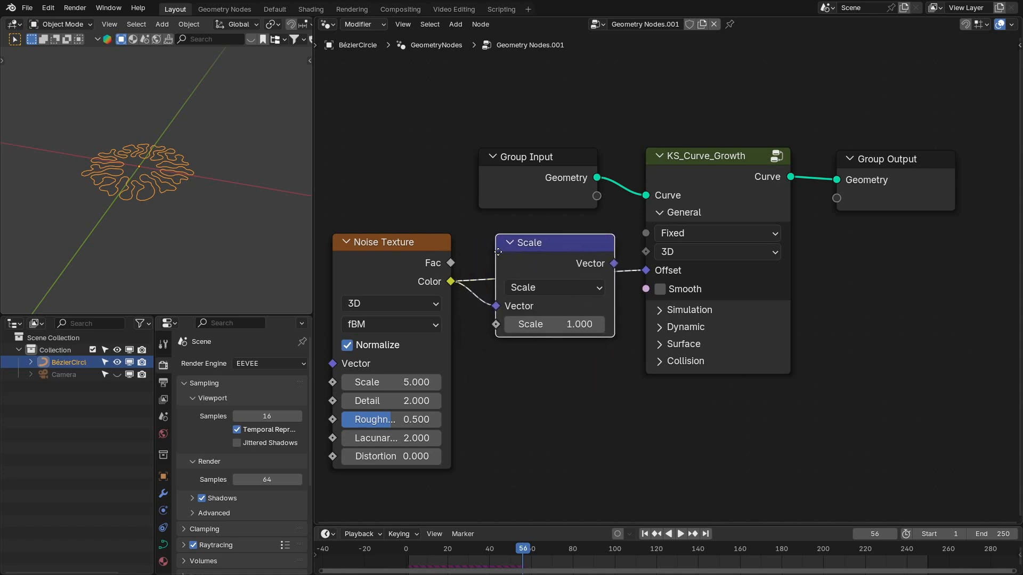
- Play the simulation from the first frame with noise normalization turned off and the vector scale set to 0.01
click(347, 349)
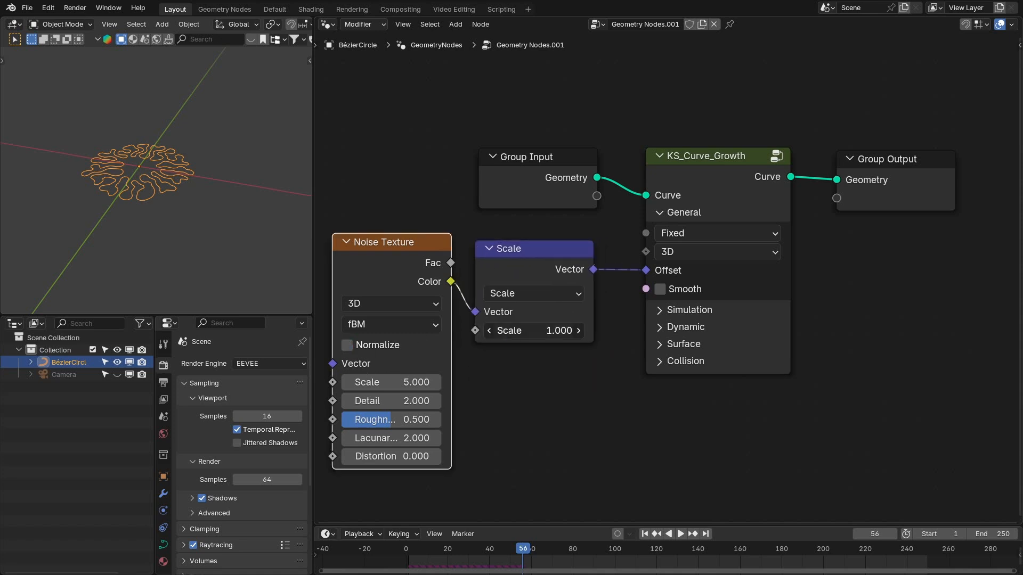
click(551, 331)
text(.01)
key(Return)
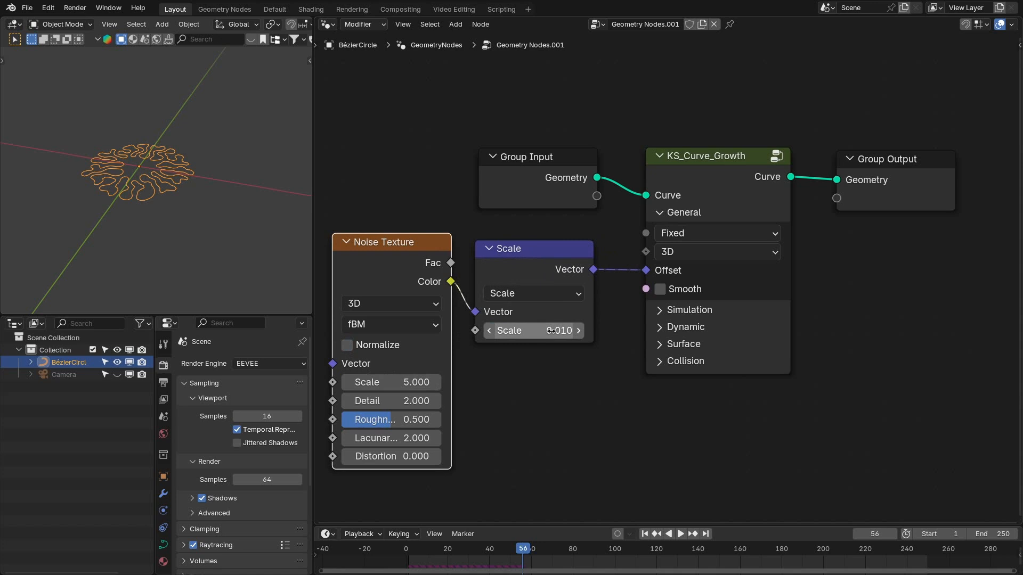
key(shift+Left)
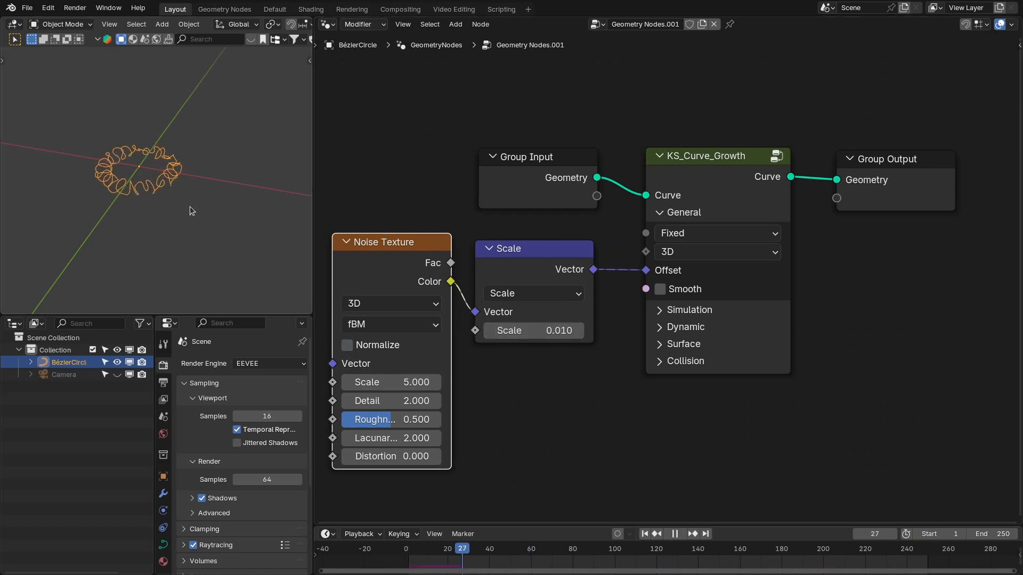
middle_drag(202, 171, 85, 255)
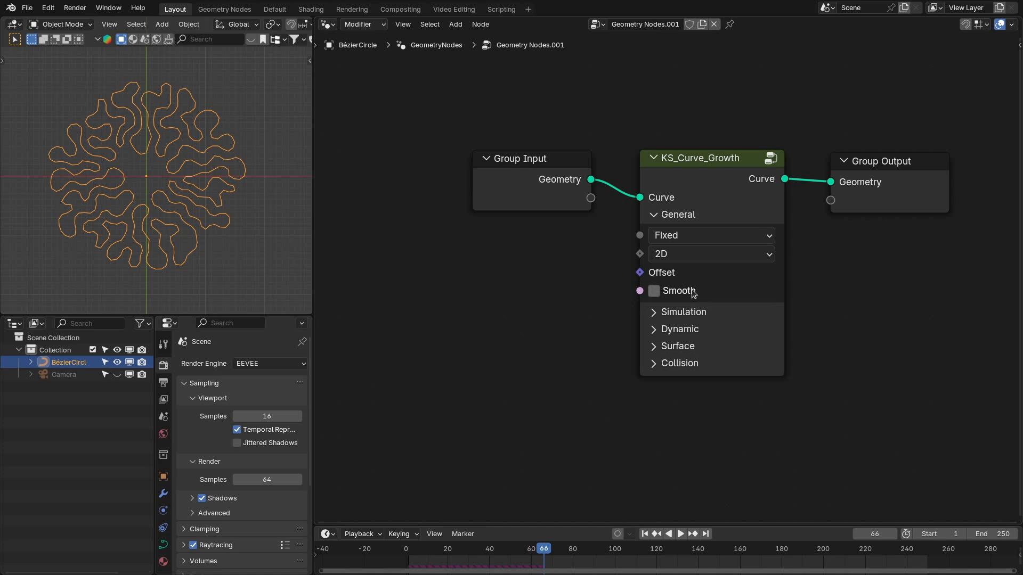
- Enable Smooth on the curve growth node and play the simulation
click(679, 291)
key(space)
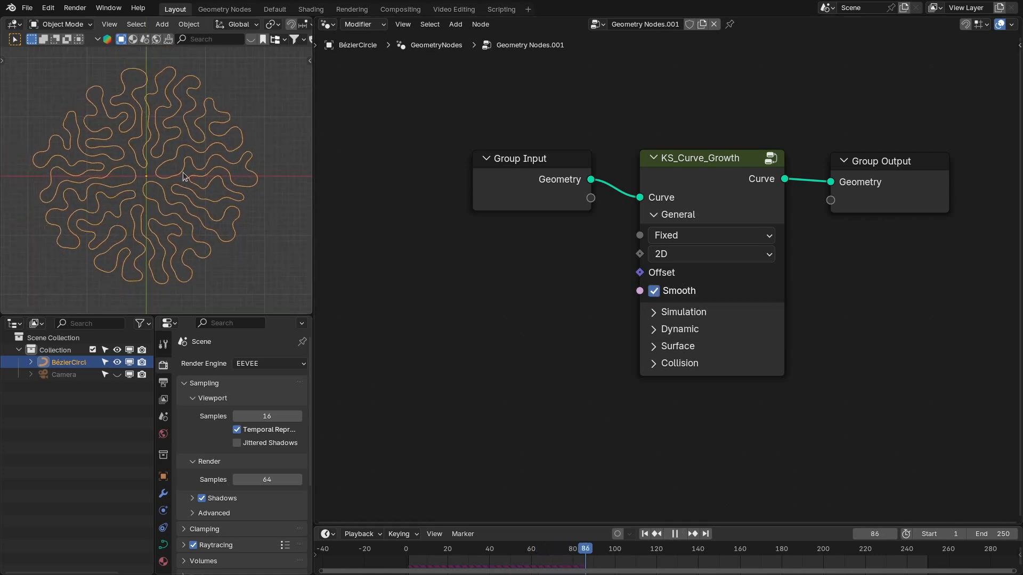
key(space)
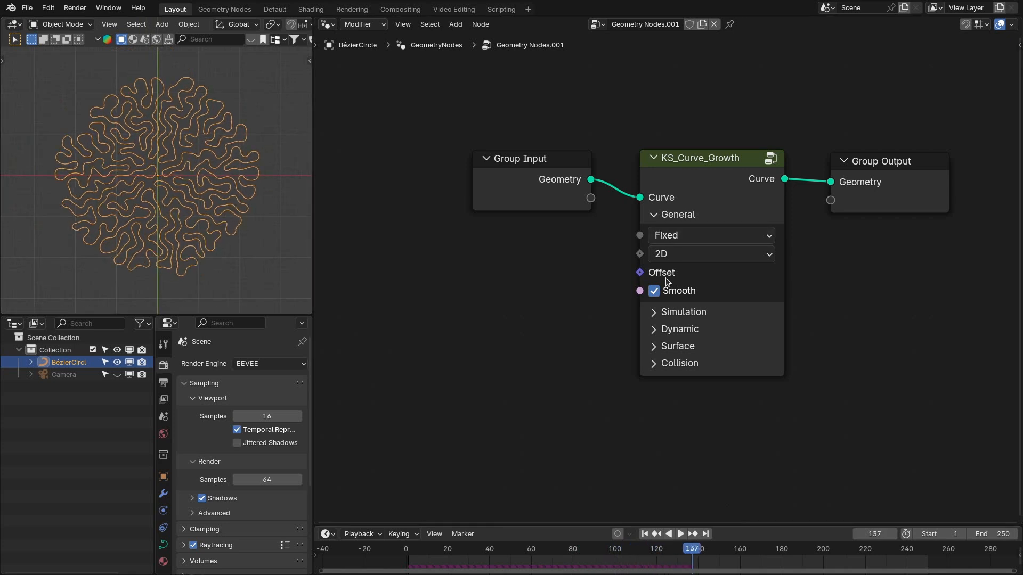
- Show only the Simulation settings of the curve growth node to review the start frame, end frame and sub steps
click(663, 214)
click(664, 232)
key(Home)
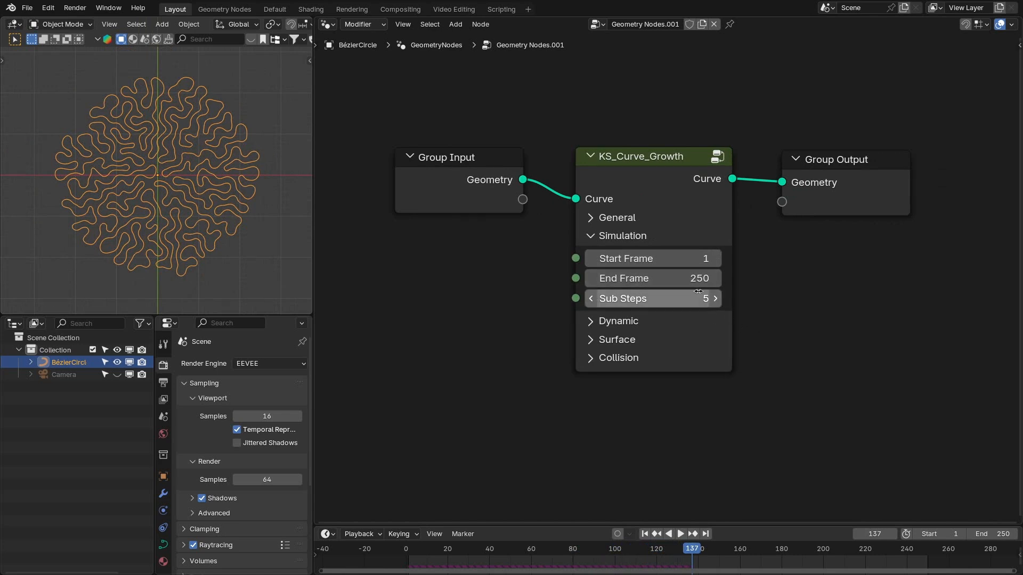
middle_drag(462, 293, 529, 289)
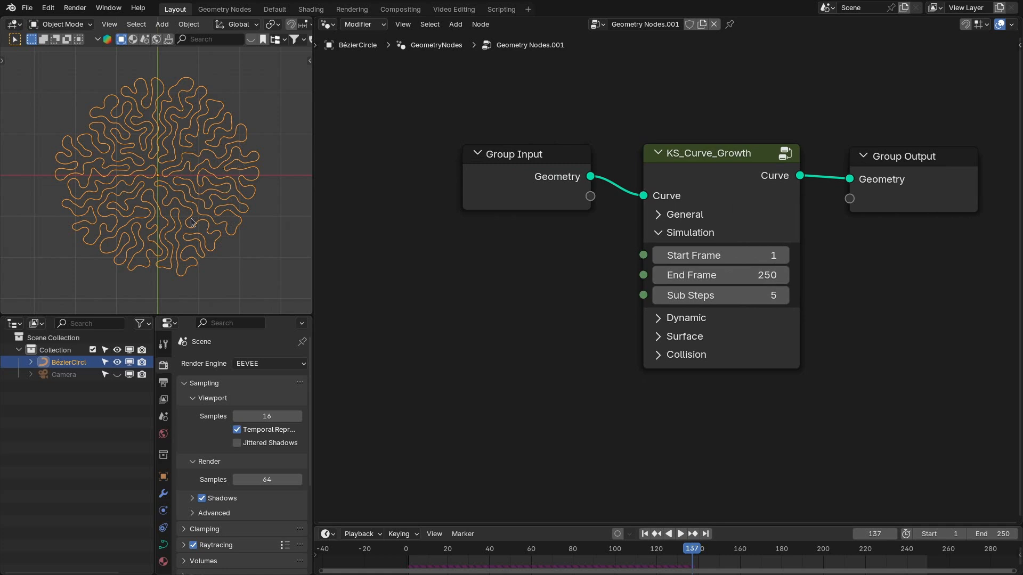
- Show only the Dynamic settings of the curve growth node to review its length, growth, smoothing and force options
click(673, 232)
click(673, 251)
middle_drag(862, 322, 835, 257)
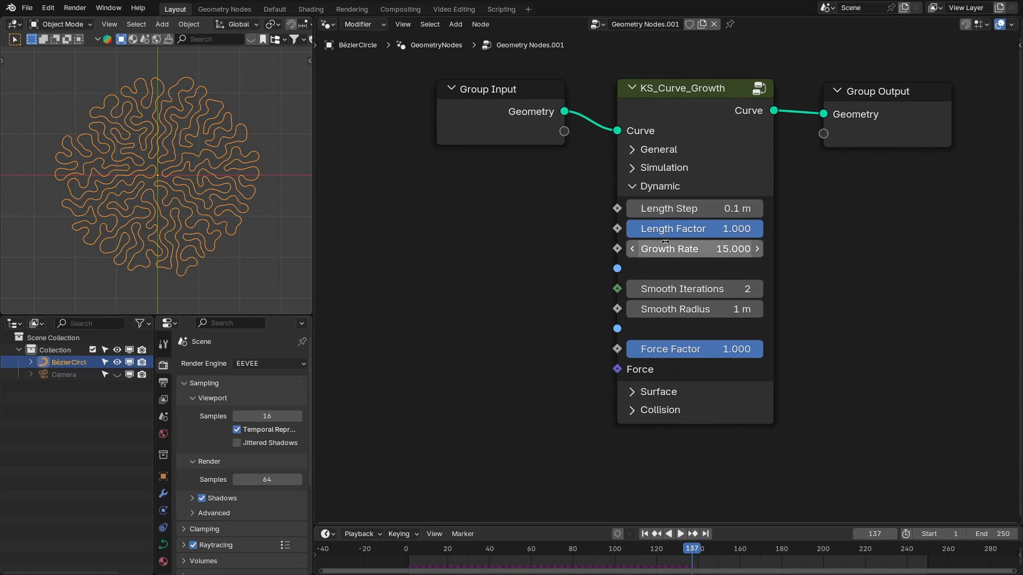
- Turn off Smooth in the General settings of the curve growth node and hide those settings again
middle_drag(769, 286, 781, 301)
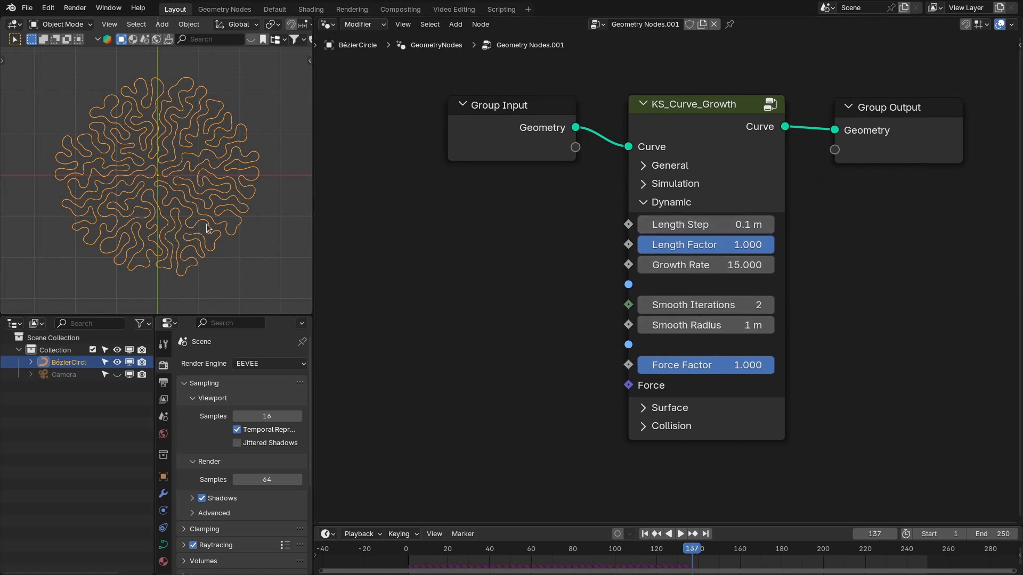
scroll(175, 205, up, 3)
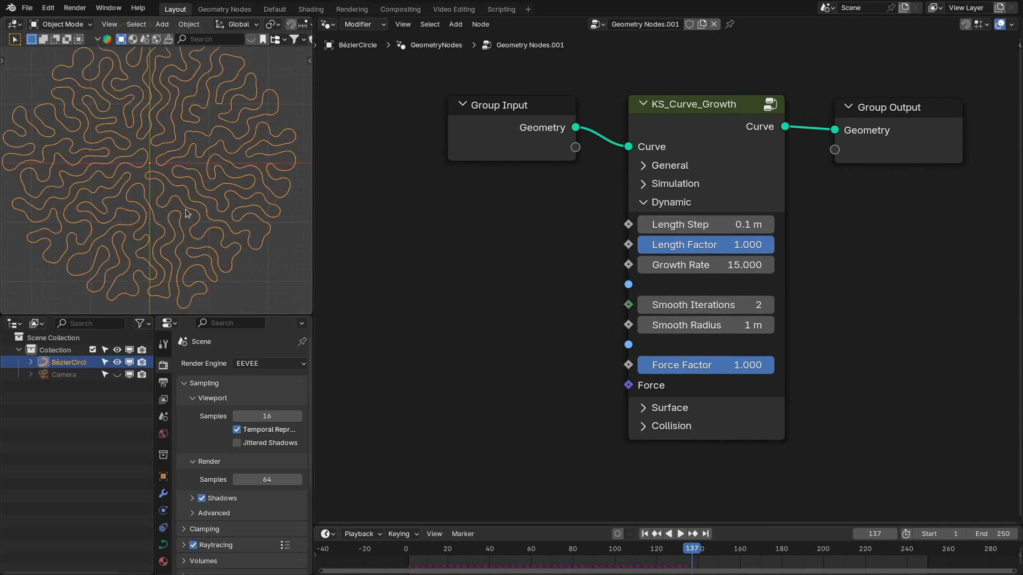
scroll(189, 212, up, 2)
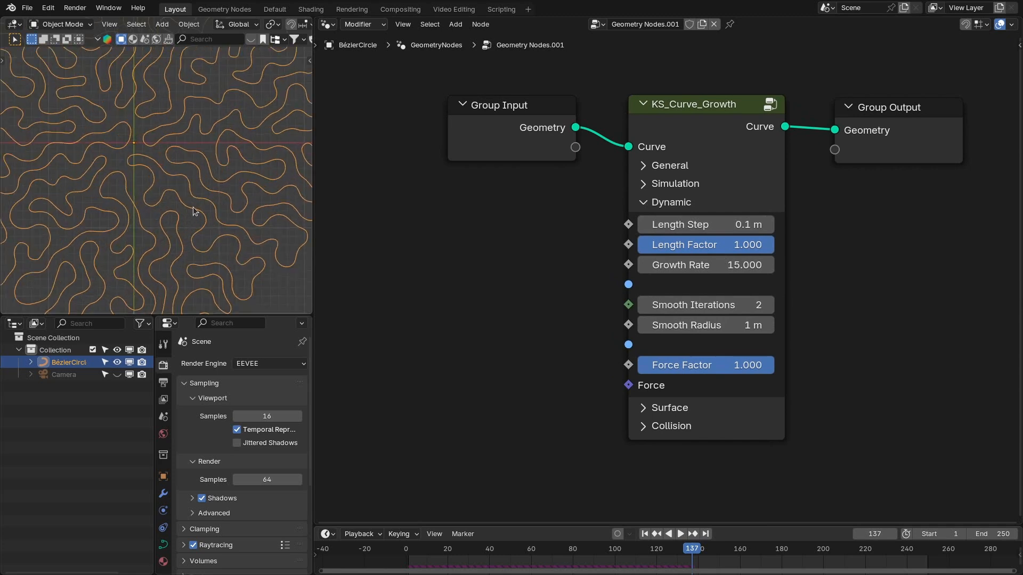
click(666, 166)
click(656, 254)
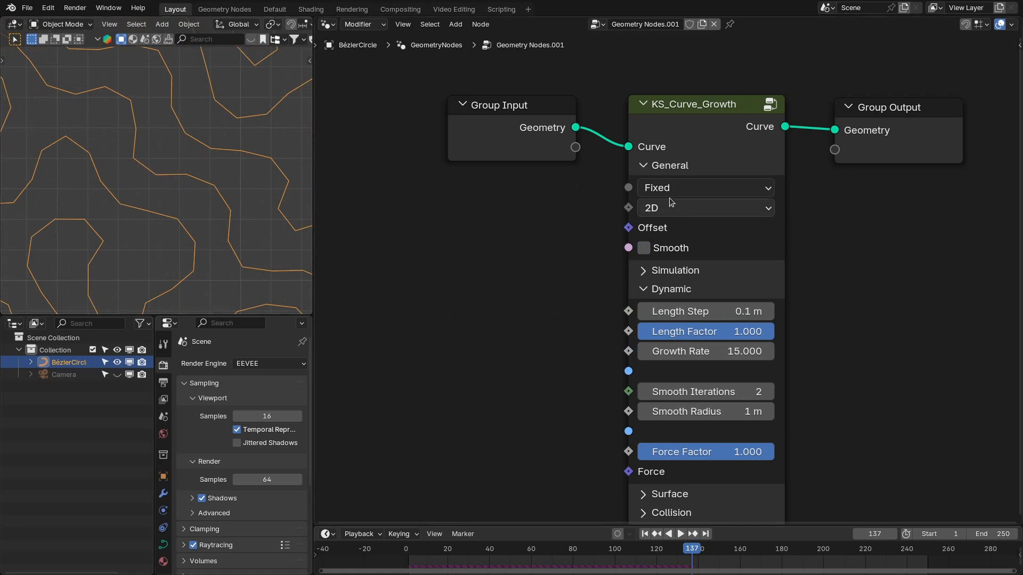
click(661, 166)
- Set the Length Step to 0.25 m and play the growth simulation from the first frame
click(732, 224)
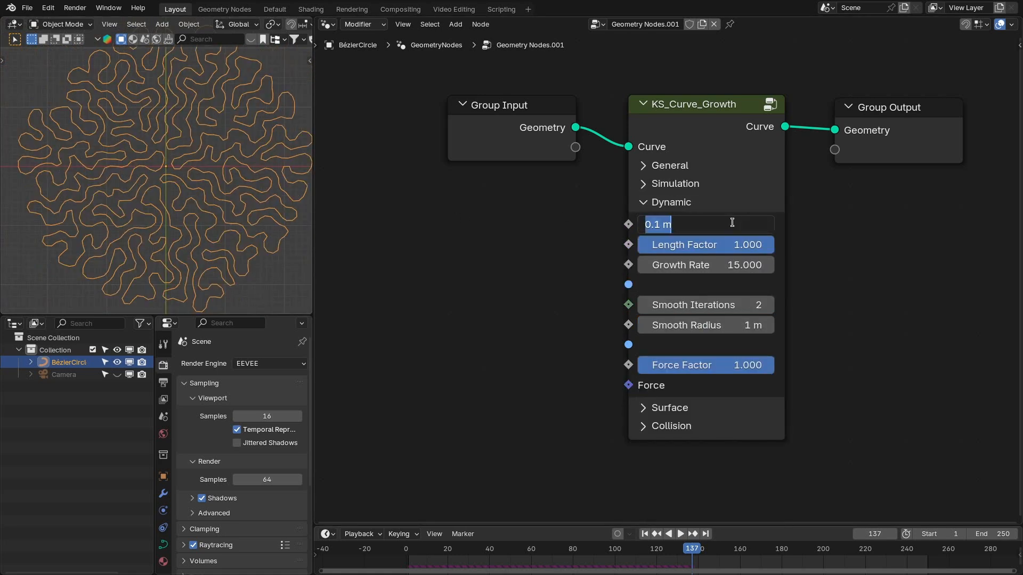
text(.25)
key(Return)
key(shift+Left)
key(space)
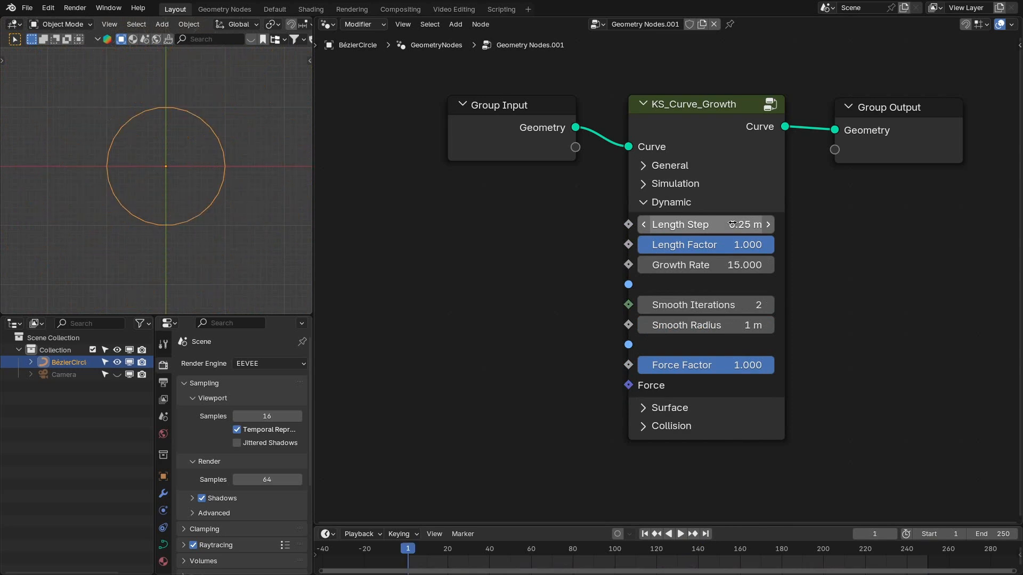
scroll(226, 177, down, 3)
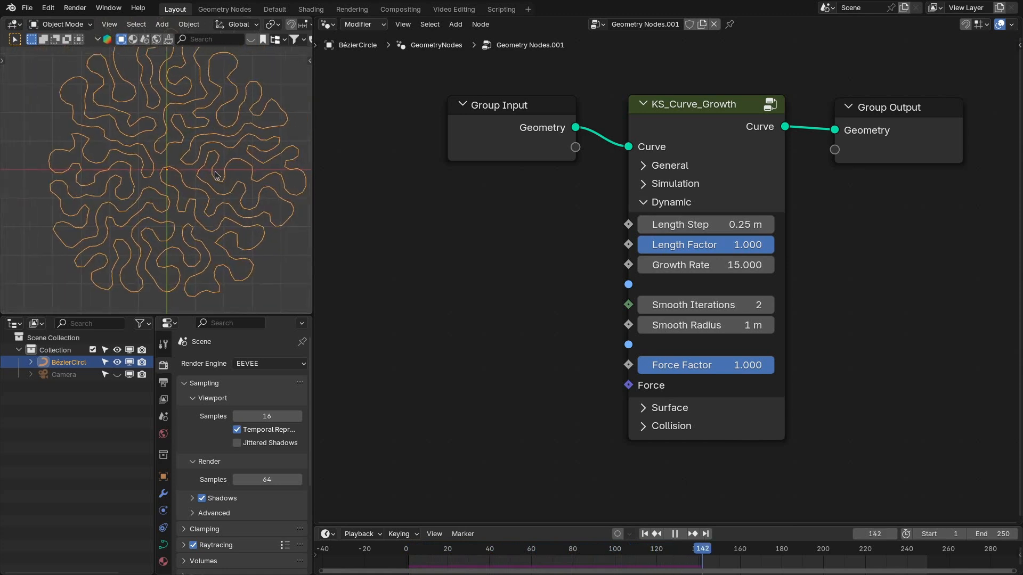
key(KP_Decimal)
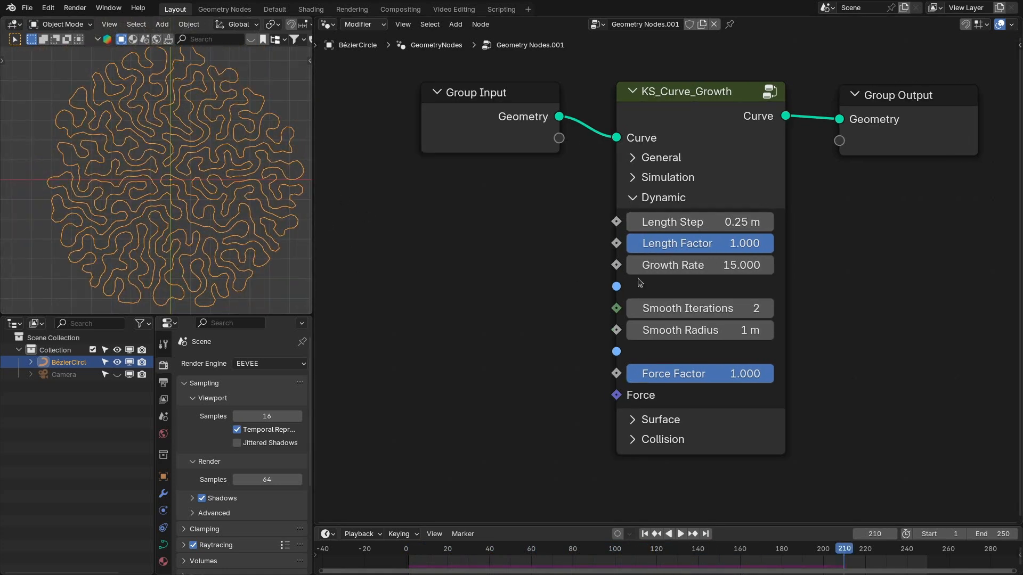
- Try out the Length Factor setting and play the simulation to examine how the circle grows
mouse_move(749, 244)
mouse_down()
mouse_move(629, 246)
mouse_move(778, 246)
mouse_move(637, 246)
mouse_move(777, 247)
mouse_move(759, 246)
mouse_up()
key(space)
key(space)
scroll(491, 251, down, 1)
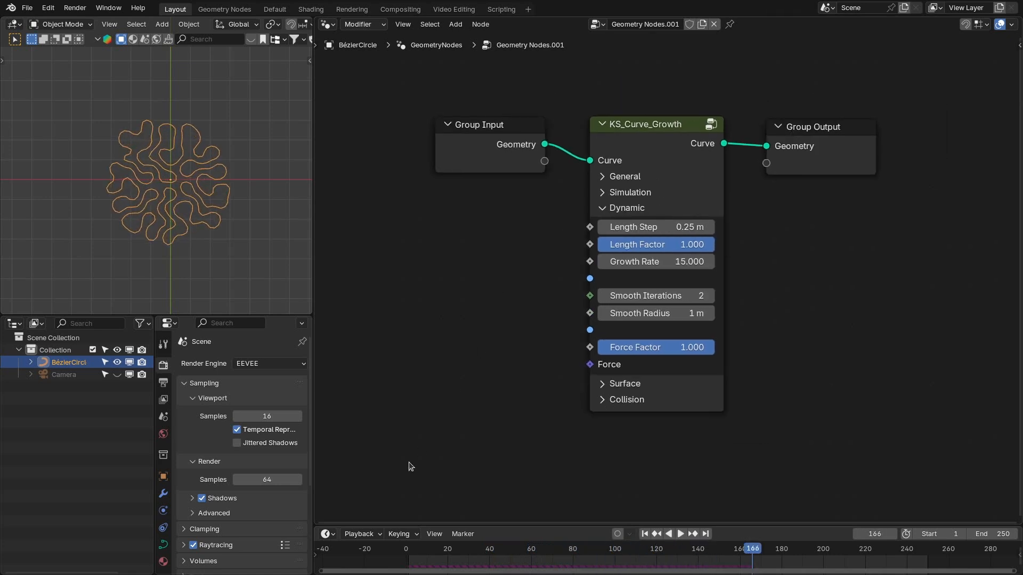
- Split the node editor horizontally and turn the lower area into an Asset Browser showing the Falloff catalog
drag(314, 512, 316, 434)
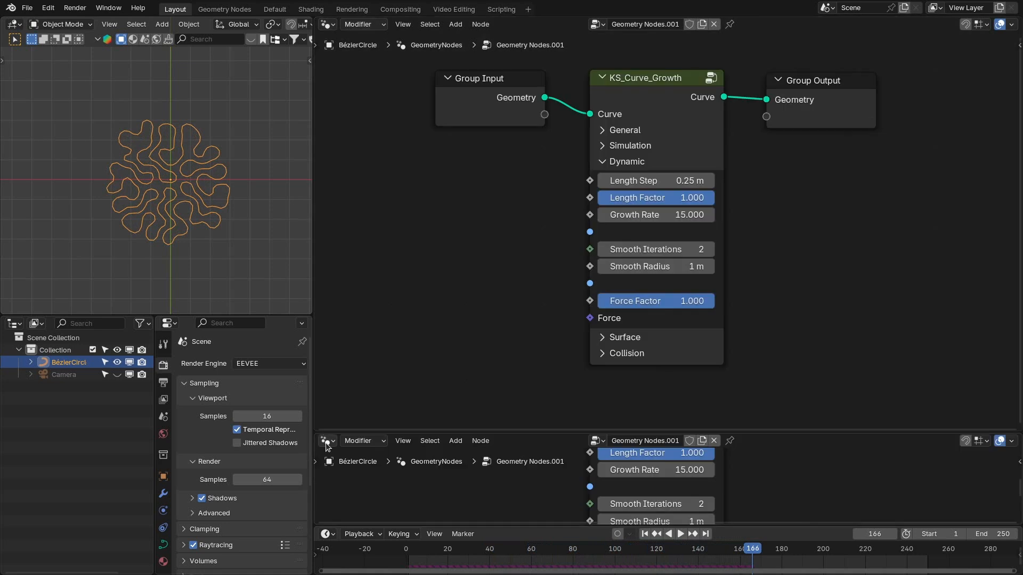
click(328, 441)
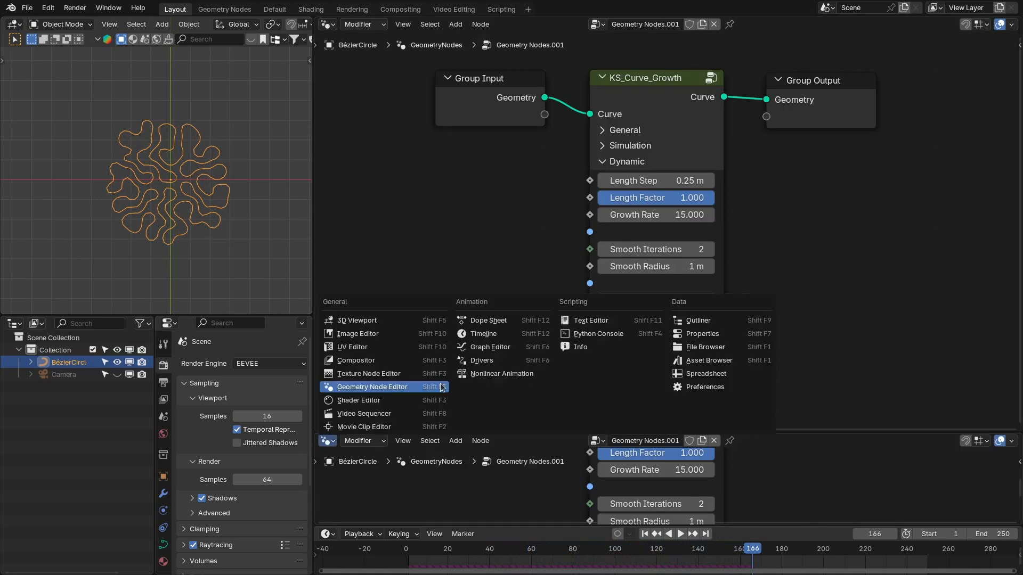
click(705, 361)
click(369, 485)
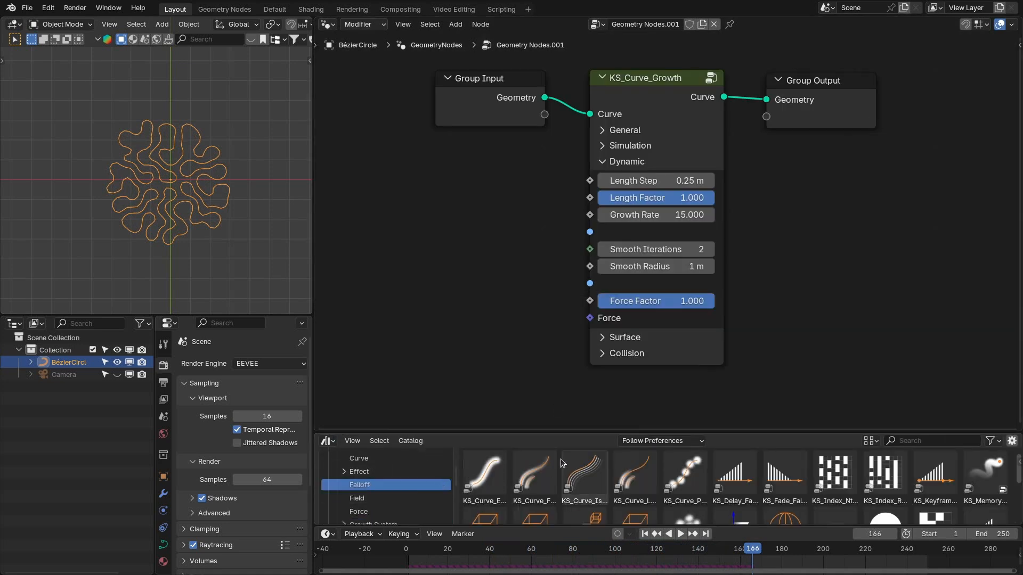
- Add the KS_Curve_Edge falloff asset to the node tree and connect its Falloff output to Length Factor
drag(485, 476, 572, 263)
drag(594, 202, 589, 197)
drag(458, 214, 476, 204)
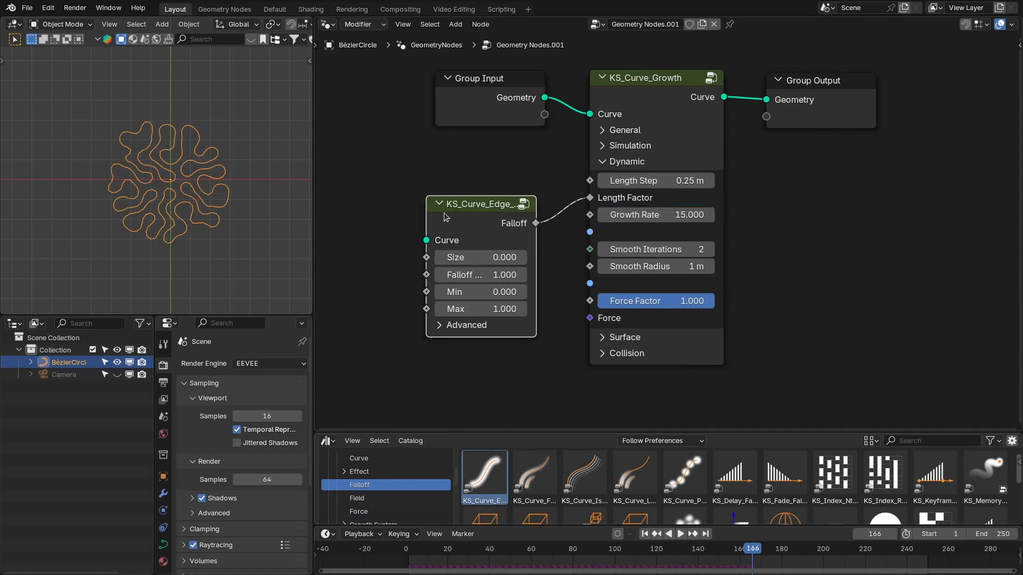
middle_drag(479, 267, 535, 270)
- Add a Bézier curve to the scene and pin the Bézier circle's node tree in the node editor
scroll(146, 215, down, 3)
key(shift+a)
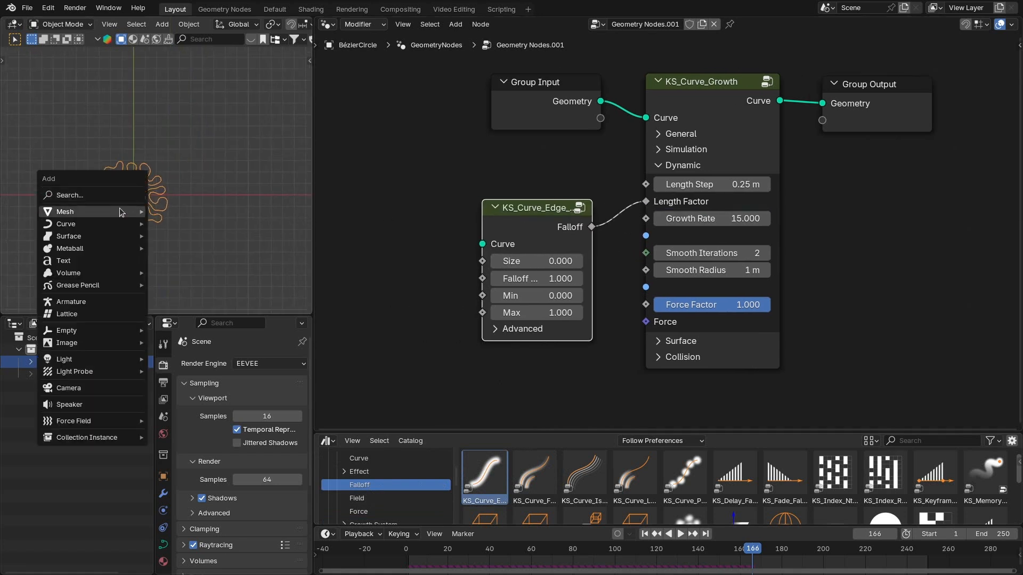
mouse_move(128, 224)
click(193, 236)
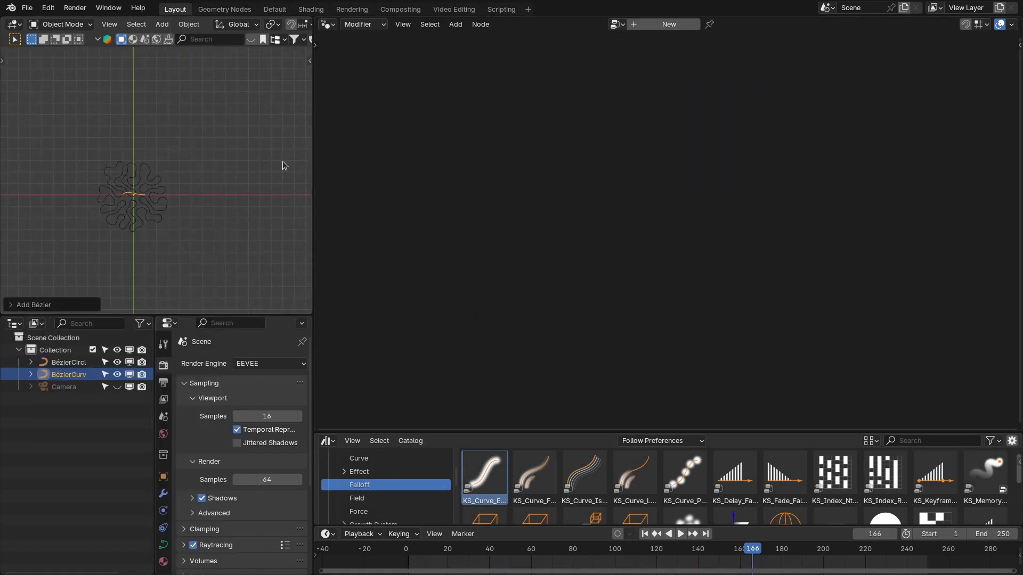
key(ctrl+z)
click(729, 25)
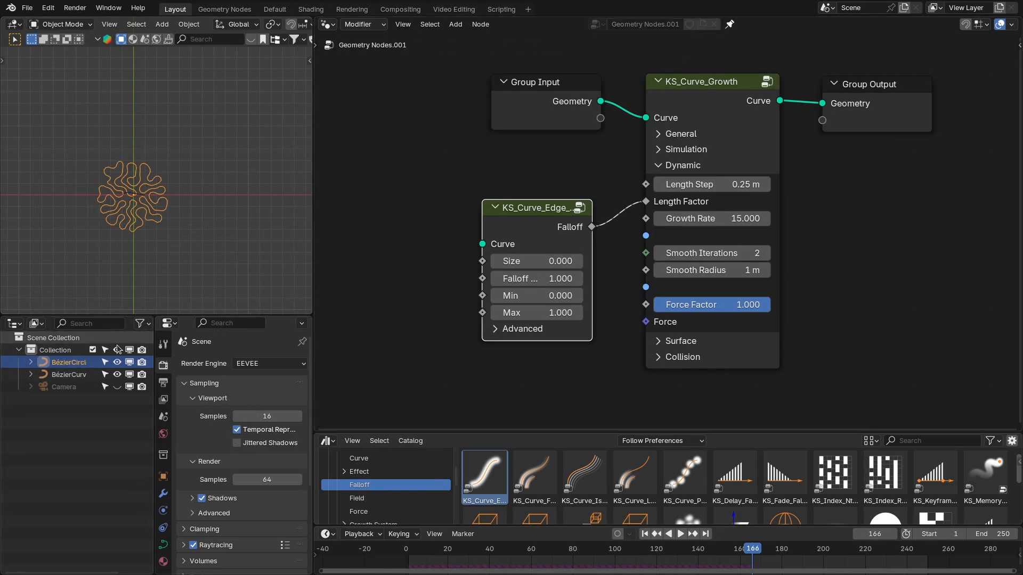
- Scale the new Bézier curve up about 7.1 times and move it so that it starts inside the growth shape
click(68, 375)
key(g)
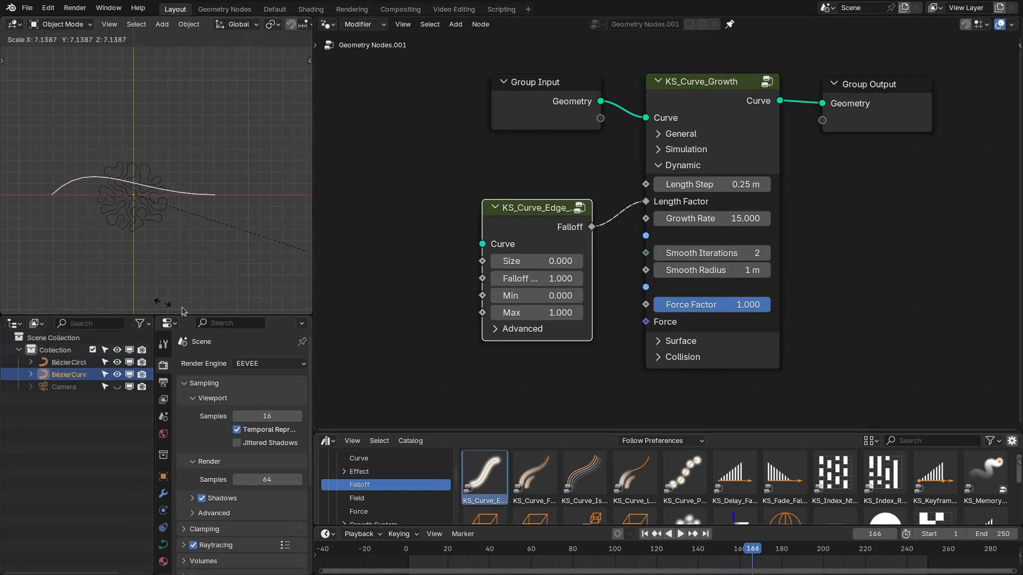
click(280, 230)
ctrl+scroll(283, 232, down, 3)
- Bring the Bézier curve in as a Relative Object Info node and connect its Geometry to the edge falloff's Curve input
drag(69, 375, 375, 226)
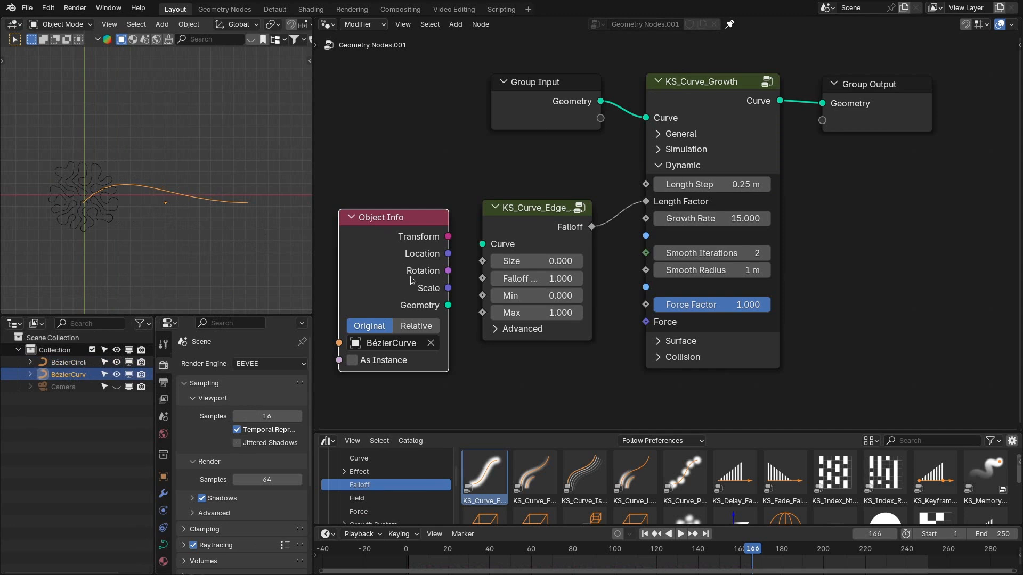
click(421, 326)
- Preview the falloff values on the growth curve with a Viewer node, and delete the viewer
ctrl+shift+click(769, 102)
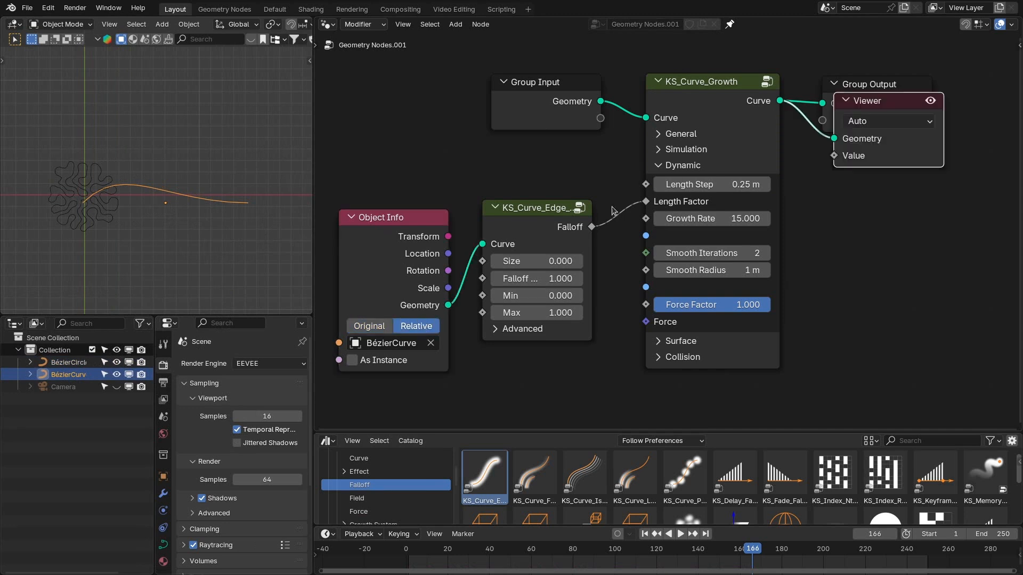
ctrl+shift+click(585, 228)
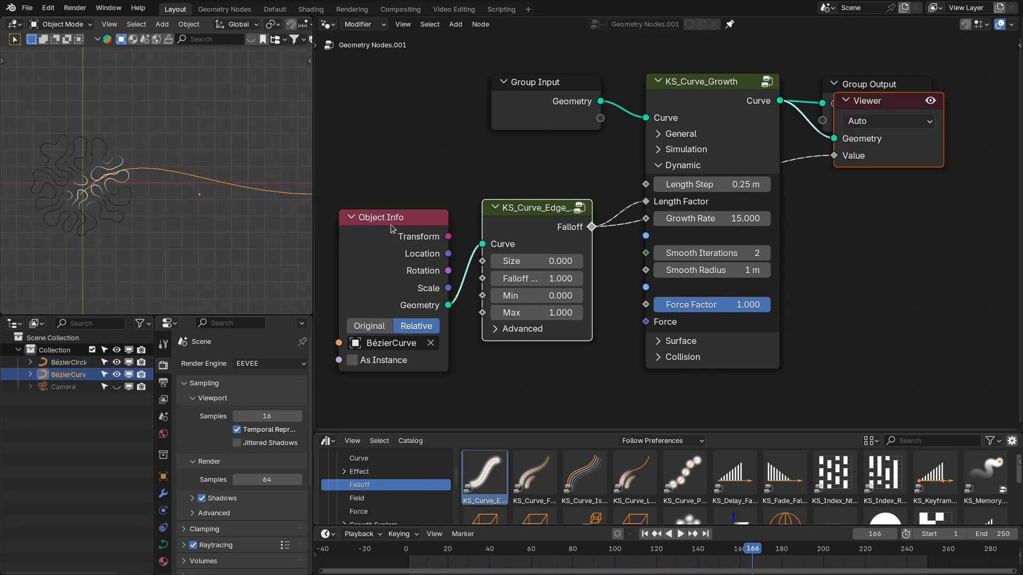
key(x)
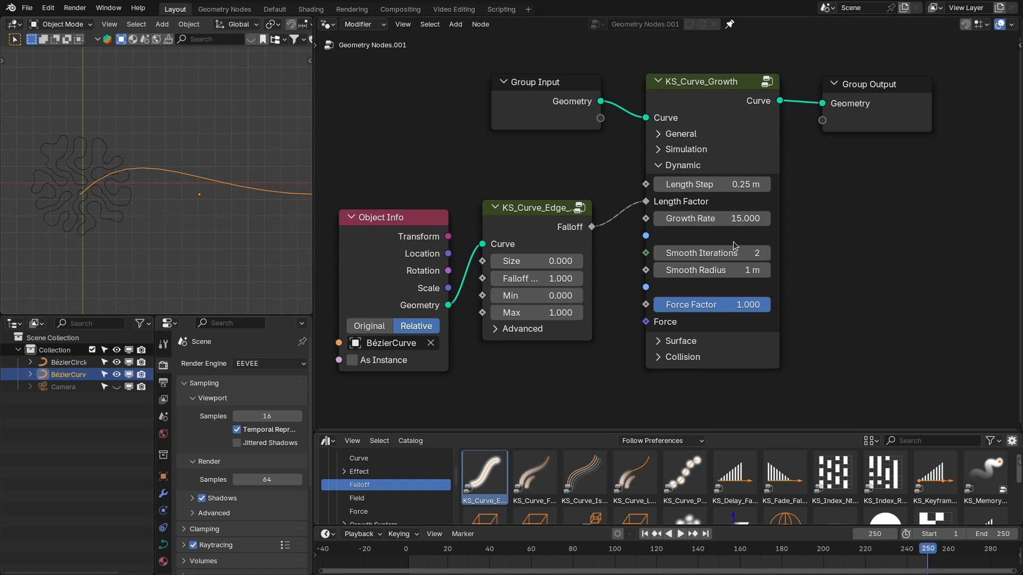
- Play the simulation from the first frame with the circle selected and examine its growth, briefly in a maximized viewport
key(shift+Left)
key(space)
click(100, 190)
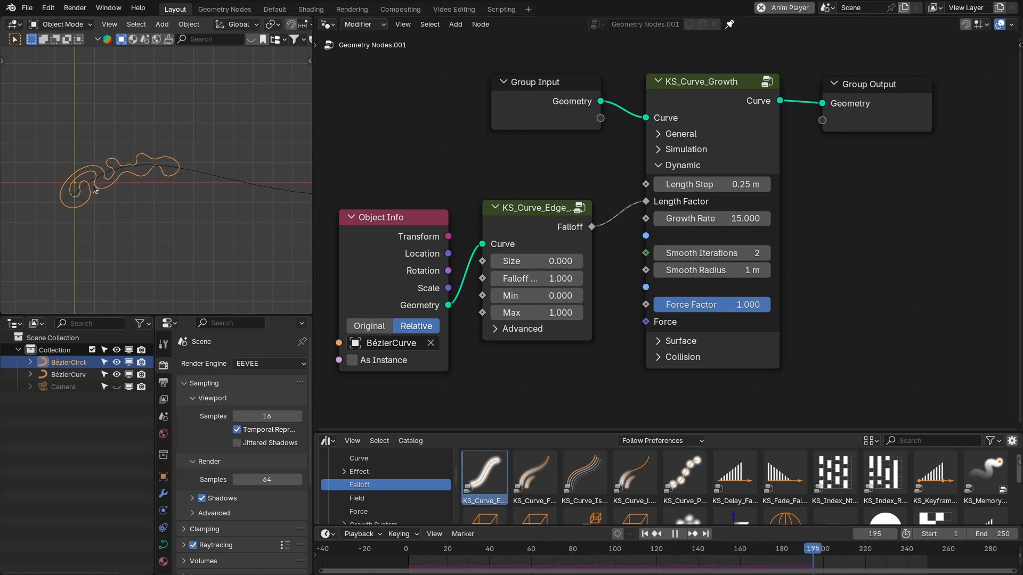
key(shift+Left)
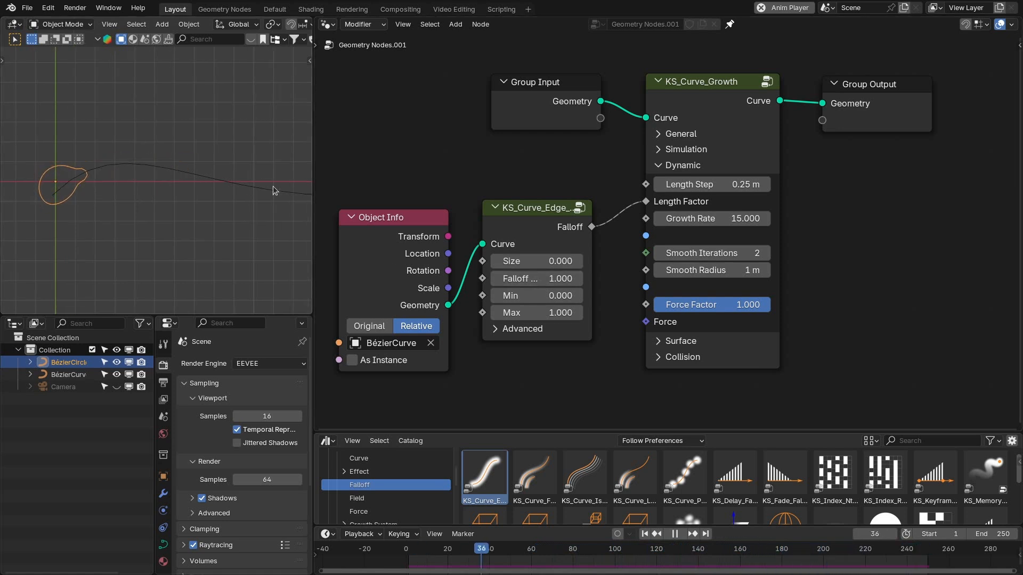
scroll(104, 193, down, 2)
key(ctrl+space)
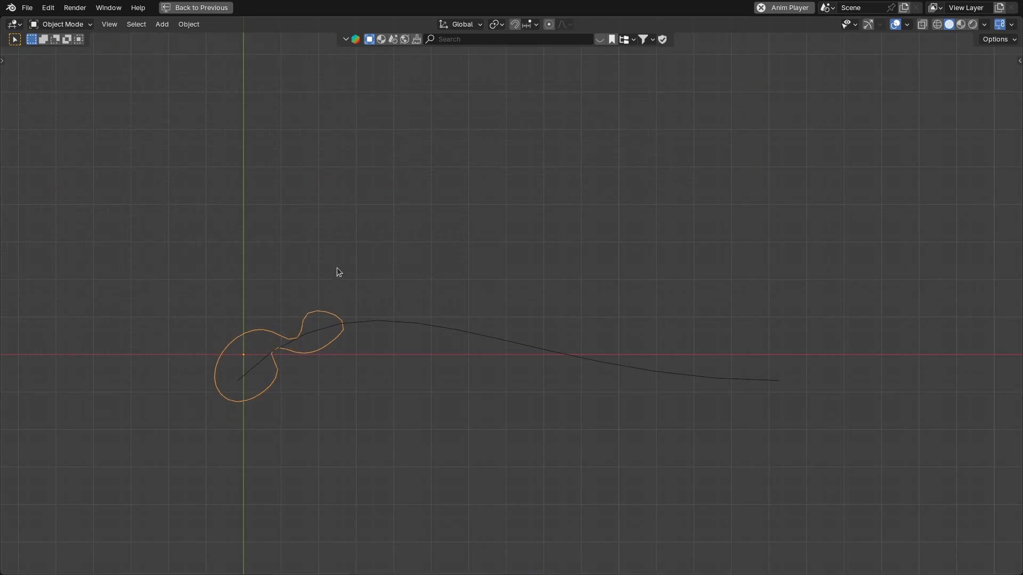
key(ctrl+space)
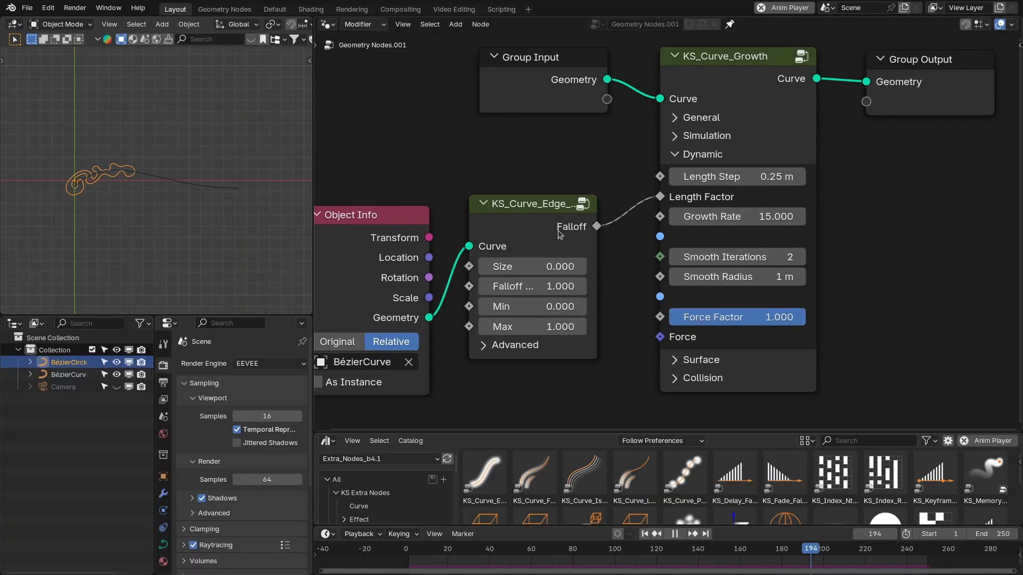
scroll(559, 234, up, 1)
drag(394, 240, 401, 230)
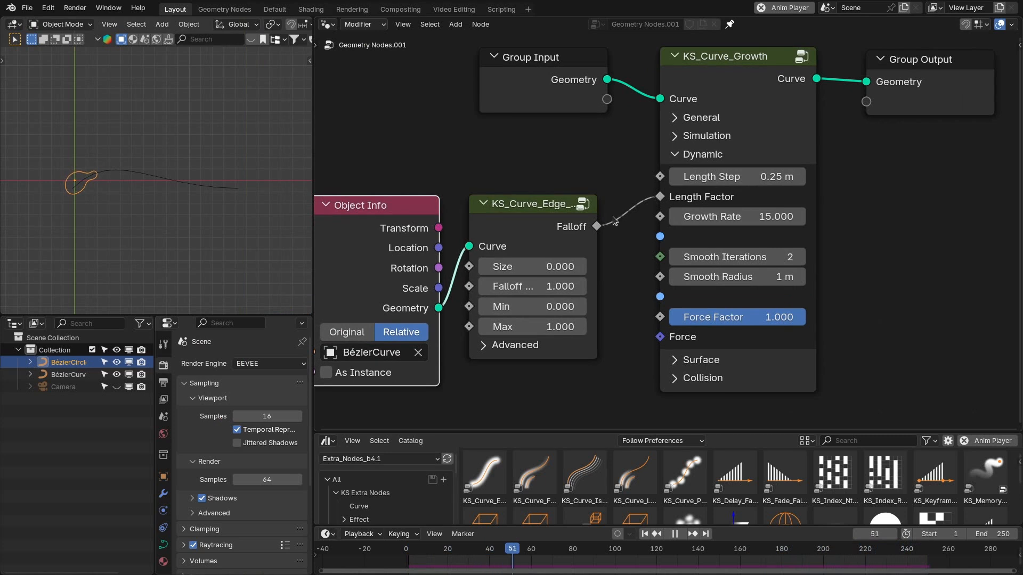
scroll(119, 190, up, 1)
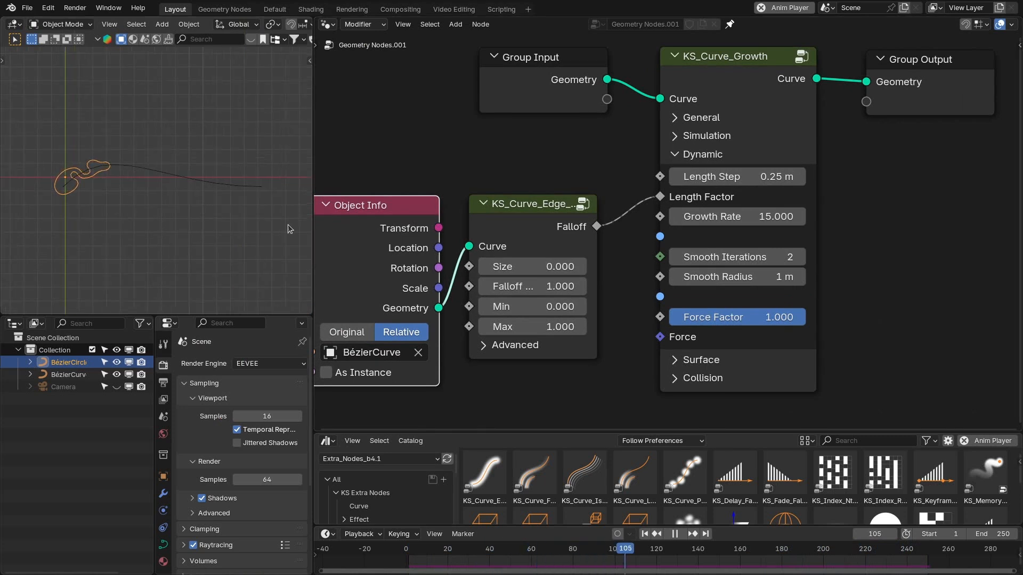
key(space)
- Delete the Object Info and edge falloff nodes and shrink the Asset Browser area to enlarge the node editor
scroll(514, 215, down, 1)
drag(519, 213, 518, 168)
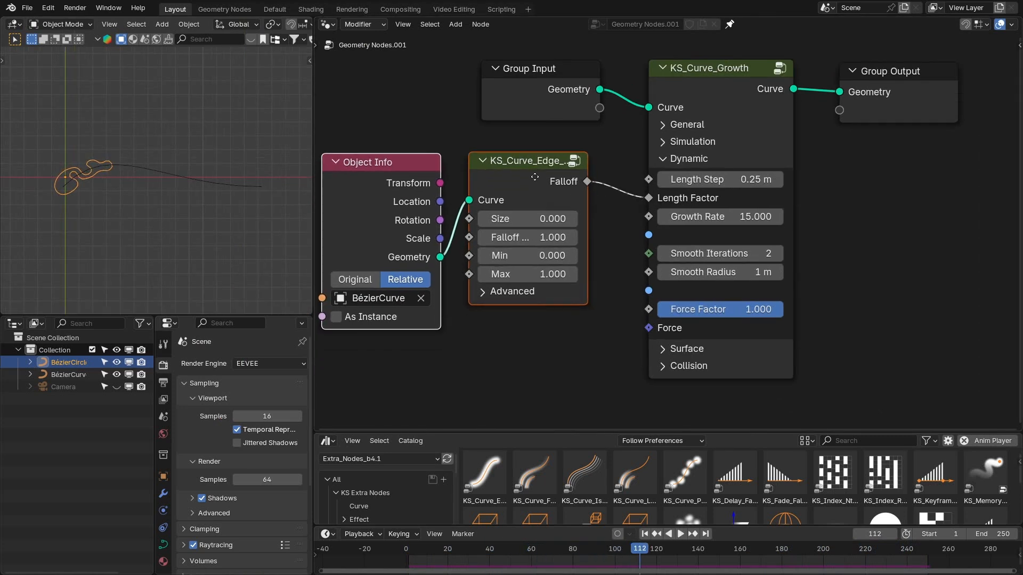
key(x)
scroll(583, 231, down, 2)
scroll(708, 235, up, 2)
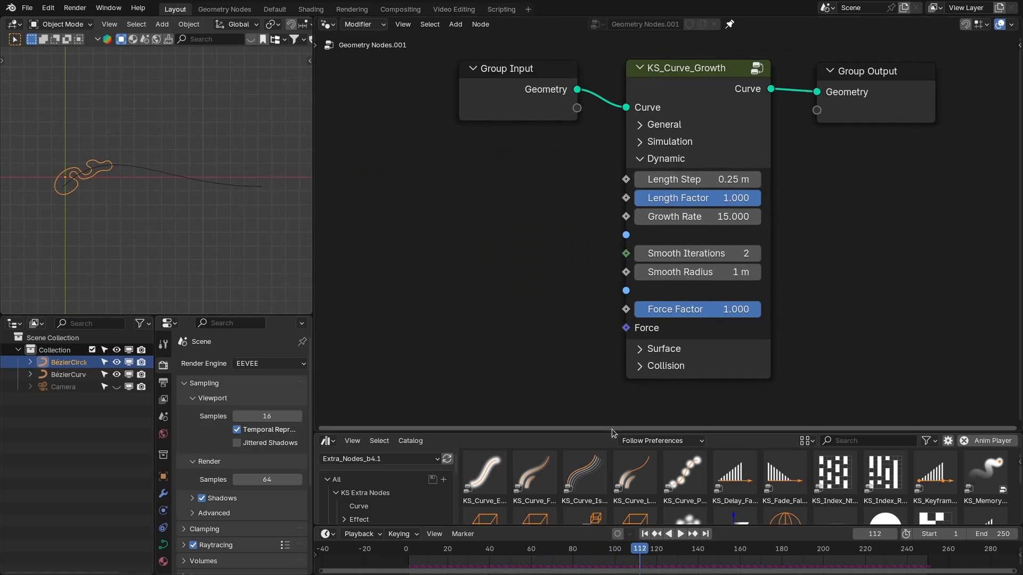
drag(613, 429, 612, 506)
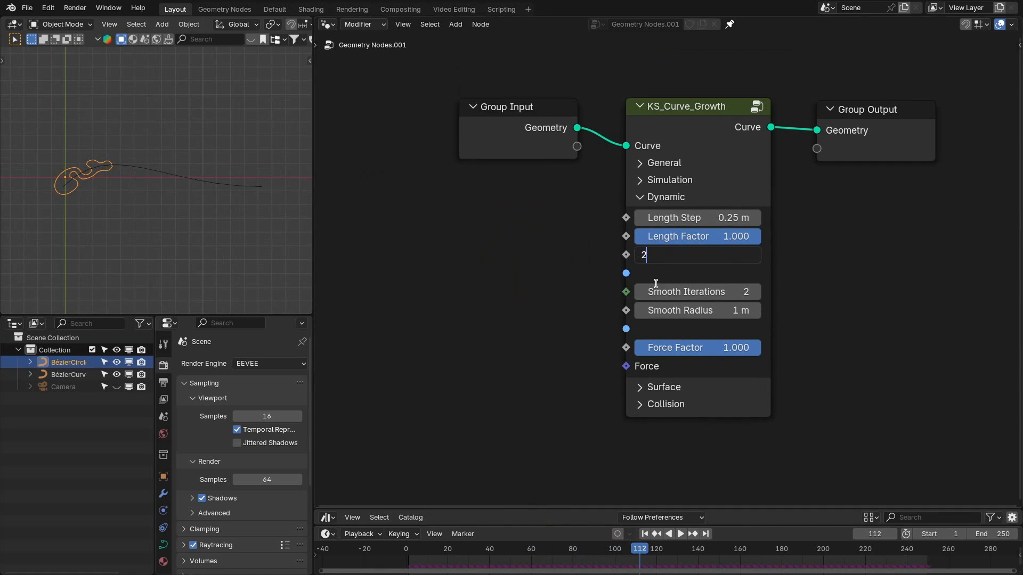
- Set the Growth Rate to 20 and play the simulation from the first frame
text(0)
key(Return)
key(shift+Left)
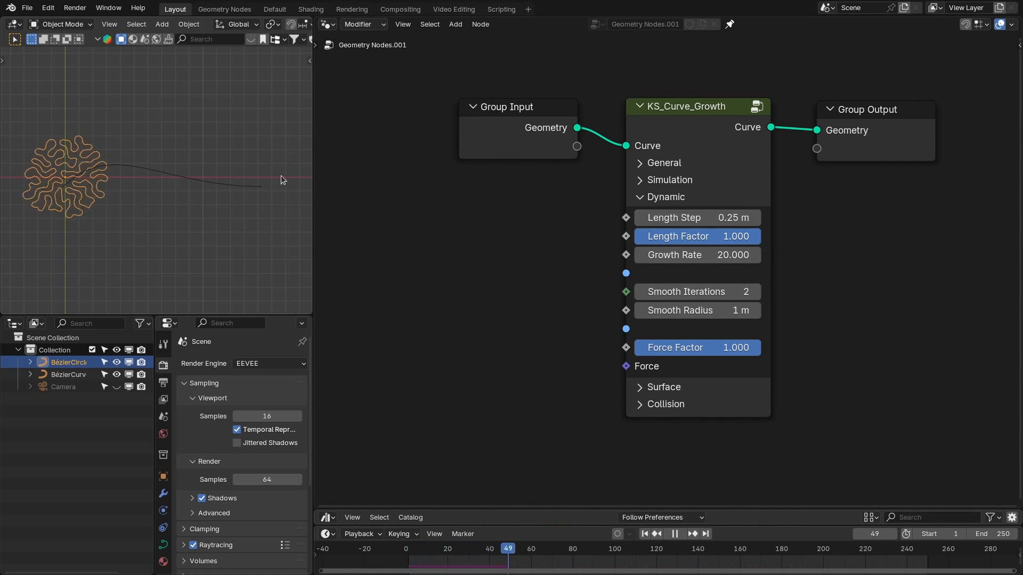
key(space)
- Return to the first frame, set the Growth Rate to 12 and play the simulation
key(shift+Left)
click(701, 257)
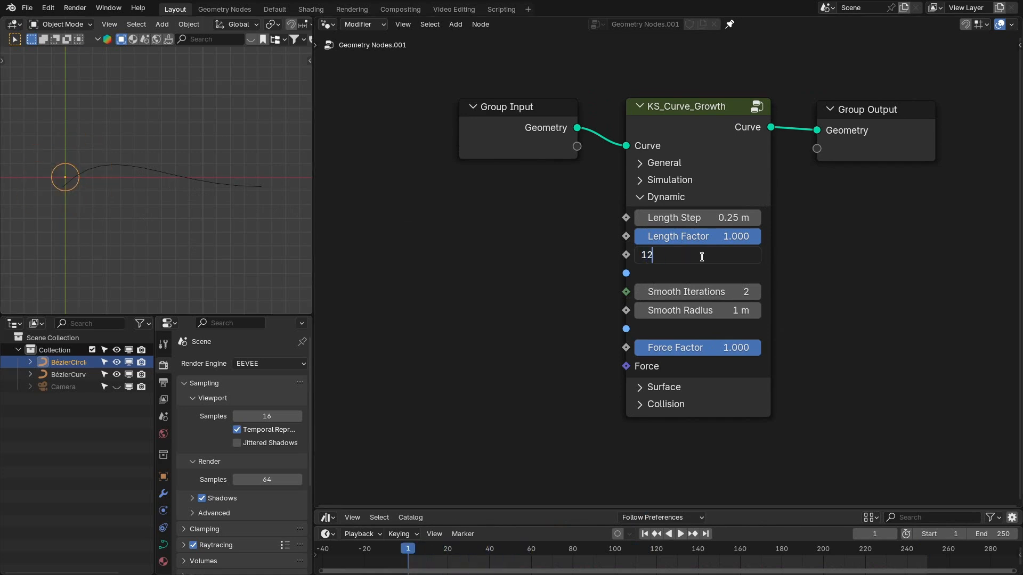
key(Return)
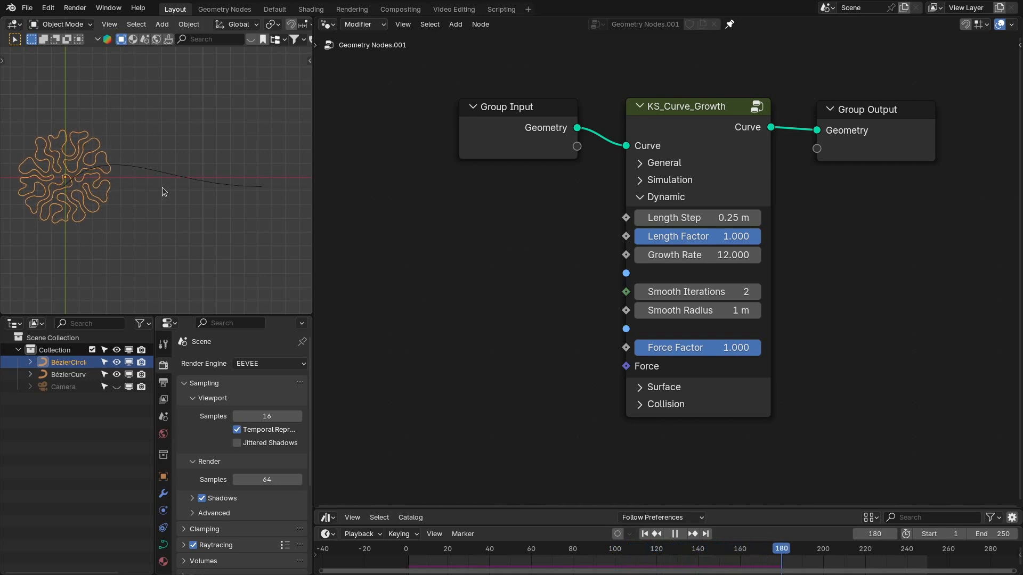
key(space)
- Set the Growth Rate of the curve growth node to 15
double_click(697, 255)
text(15)
key(Return)
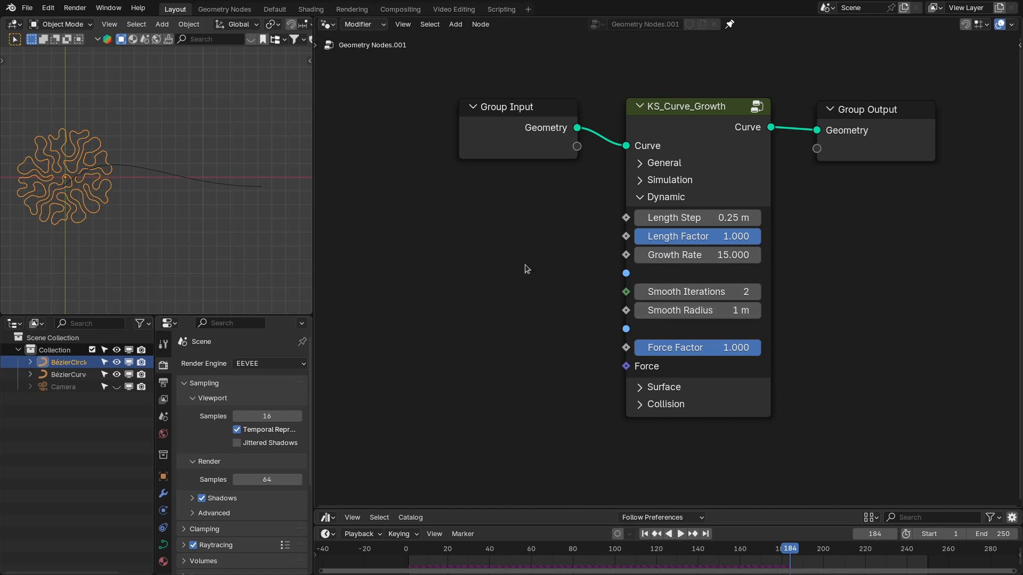
scroll(191, 220, up, 2)
shift+middle_drag(125, 162, 188, 202)
scroll(182, 198, down, 1)
scroll(182, 198, down, 2)
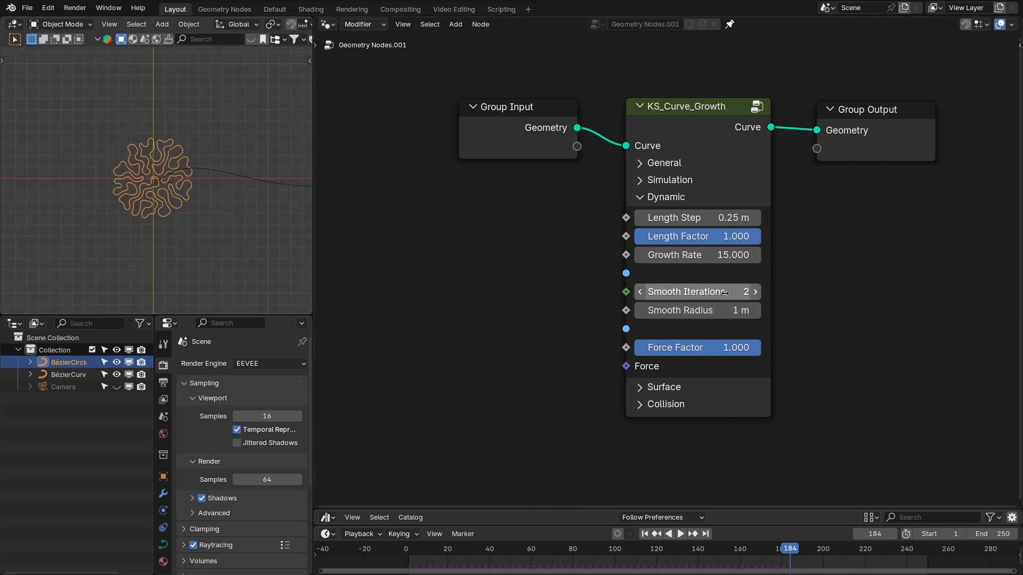
- Set the curve growth node's Smooth Iterations to 0 and play the simulation
click(687, 291)
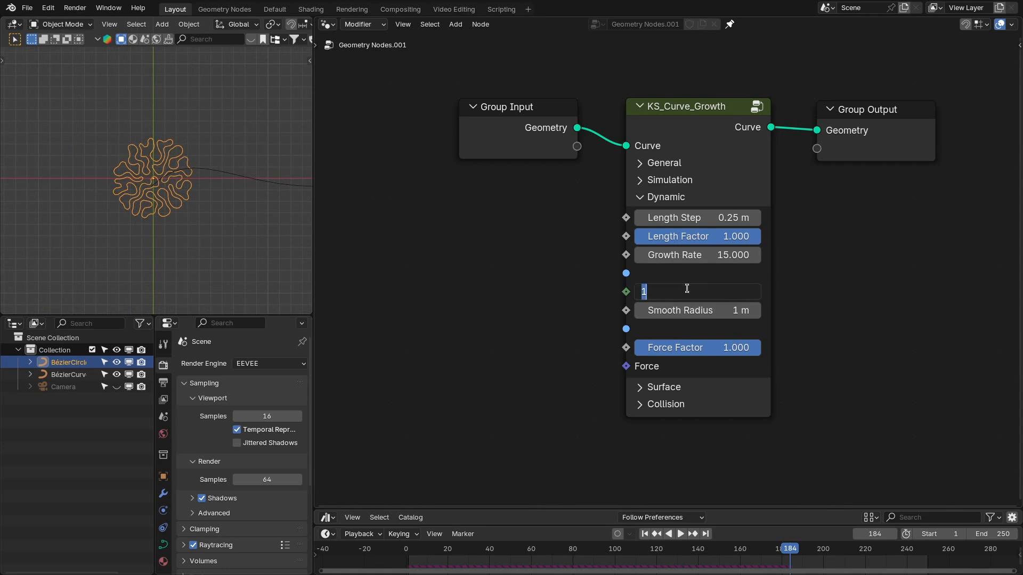
text(0)
key(Return)
key(space)
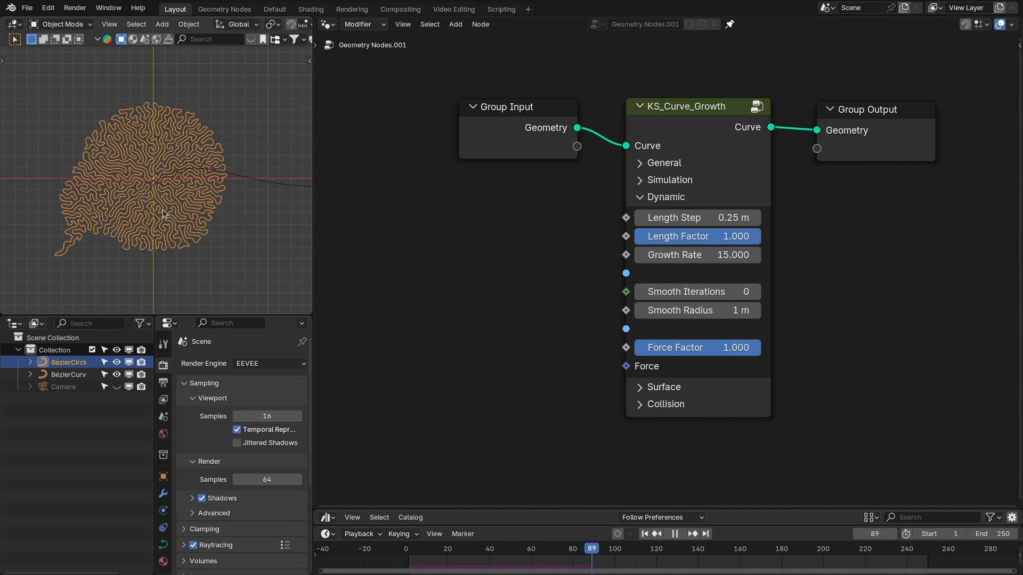
scroll(162, 209, up, 5)
scroll(175, 218, down, 6)
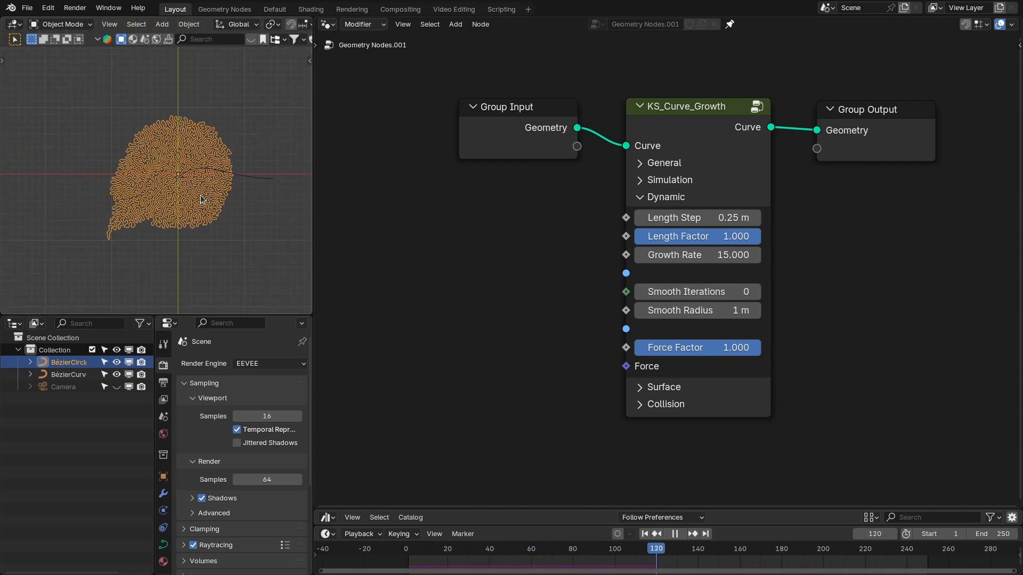
key(space)
- Set Smooth Iterations to 1 with the simulation running, and set the Smooth Radius to 0.25 m
click(755, 293)
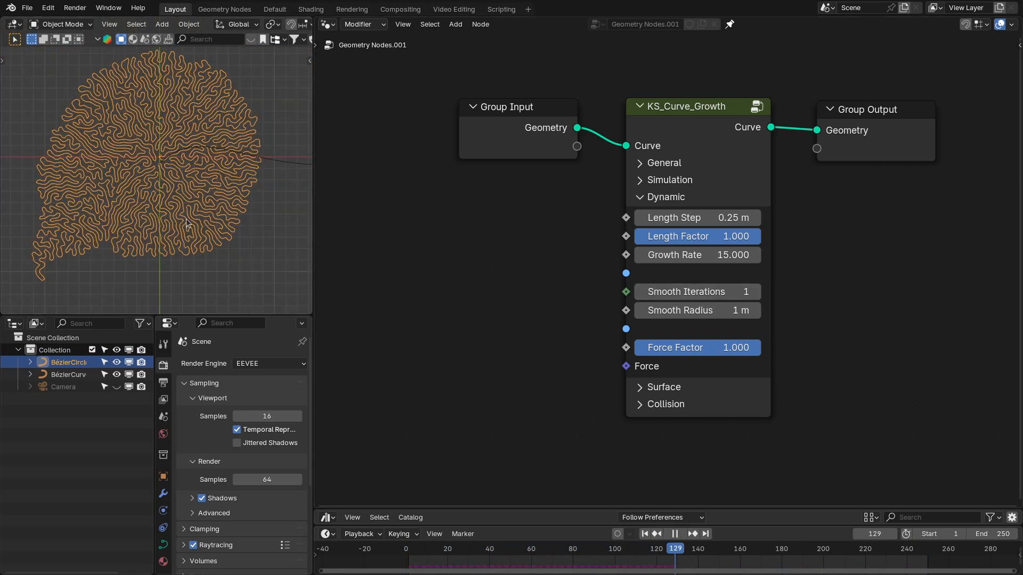
key(space)
double_click(709, 311)
text(.25)
key(Return)
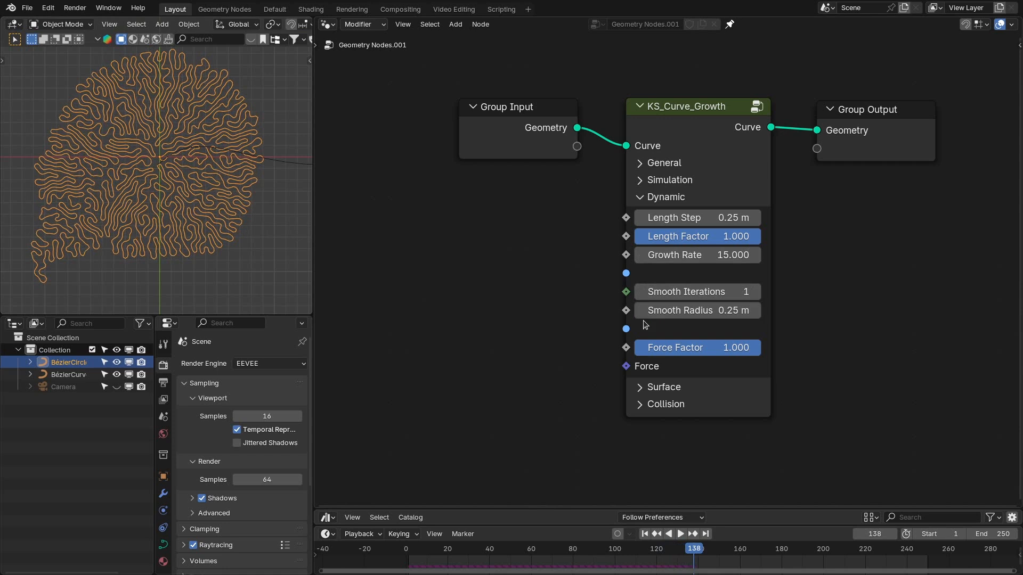
- Replay the simulation from the first frame and set Smooth Iterations to 2
key(shift+Left)
key(space)
scroll(135, 164, up, 2)
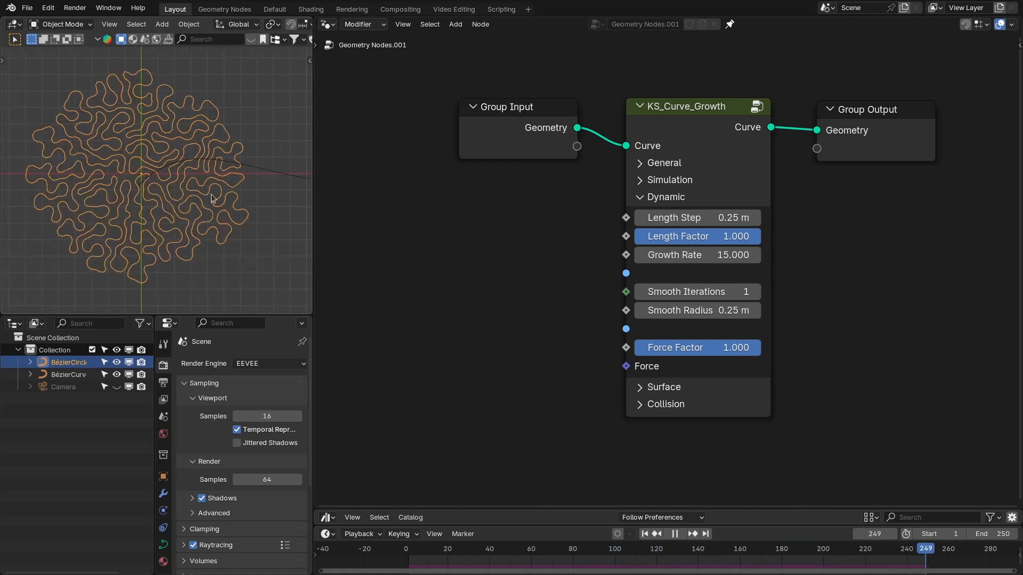
click(756, 292)
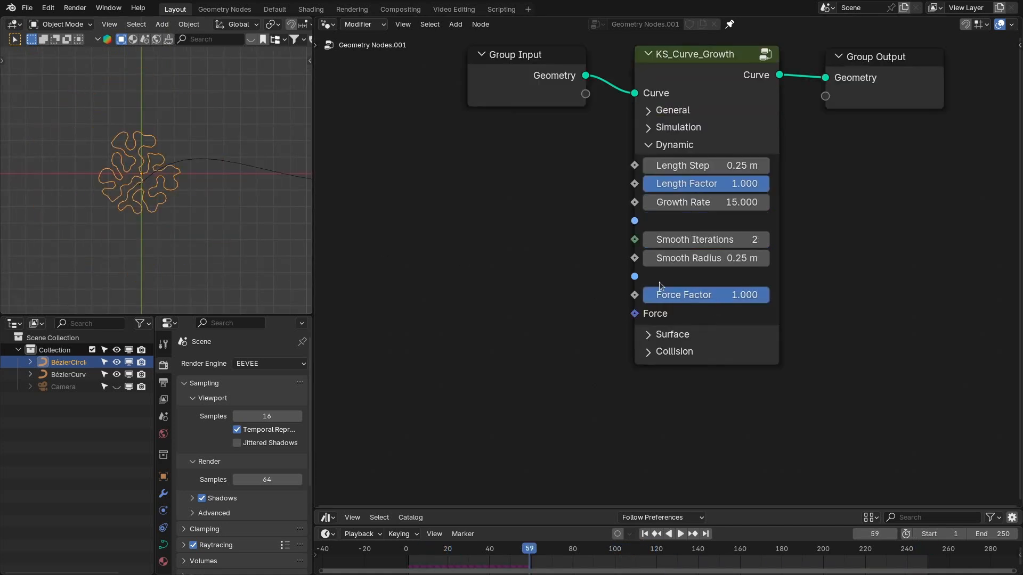
- Enlarge the Asset Browser area and show the Force category of the KS Extra Nodes assets
drag(634, 319, 502, 316)
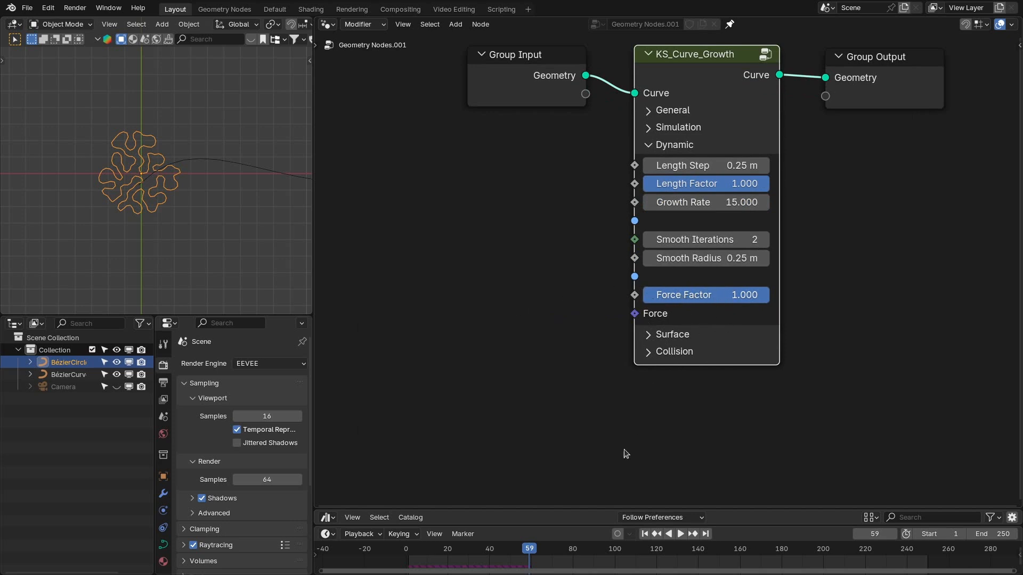
drag(368, 509, 368, 277)
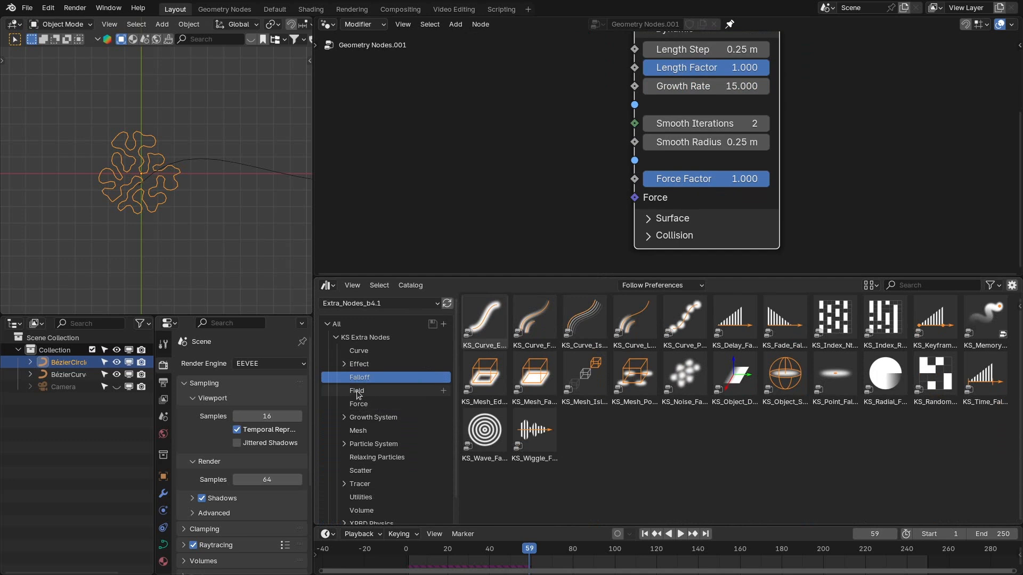
click(358, 404)
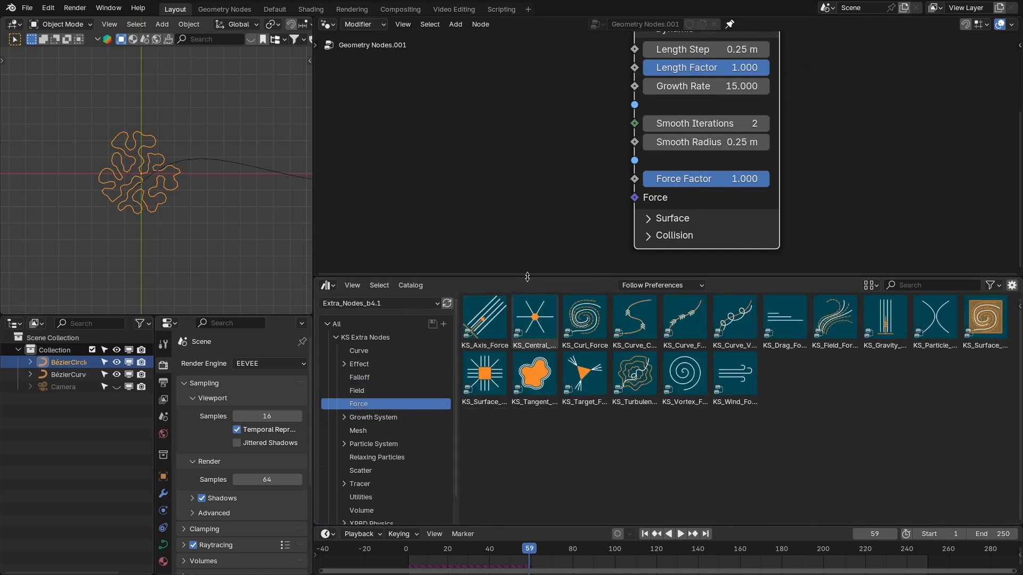
drag(528, 276, 512, 174)
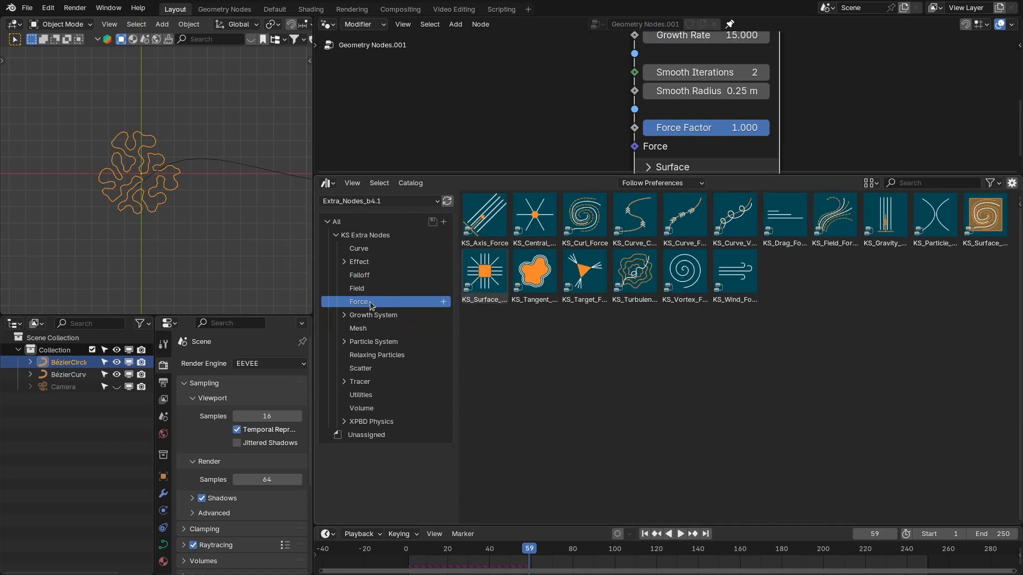
click(344, 341)
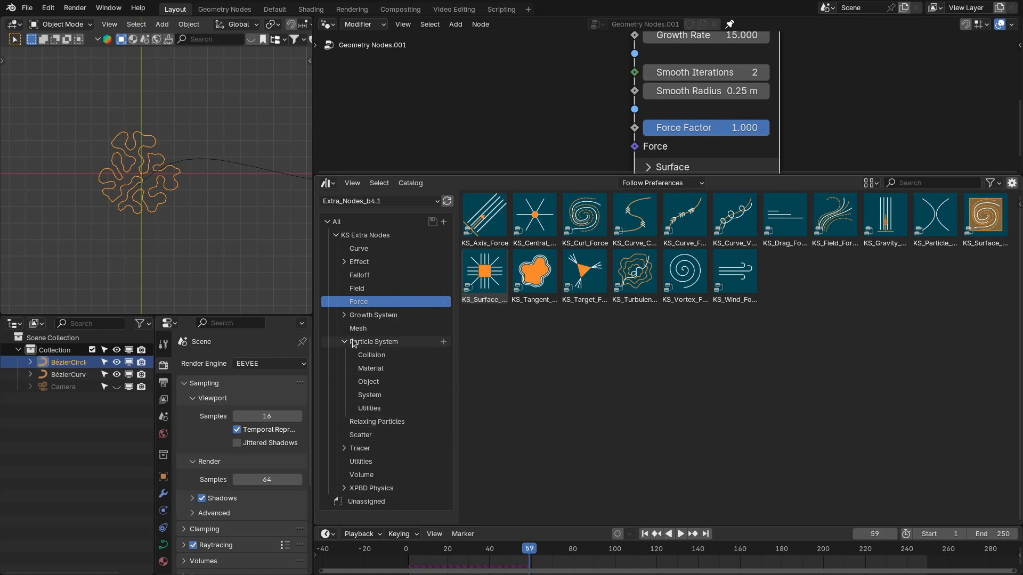
click(345, 342)
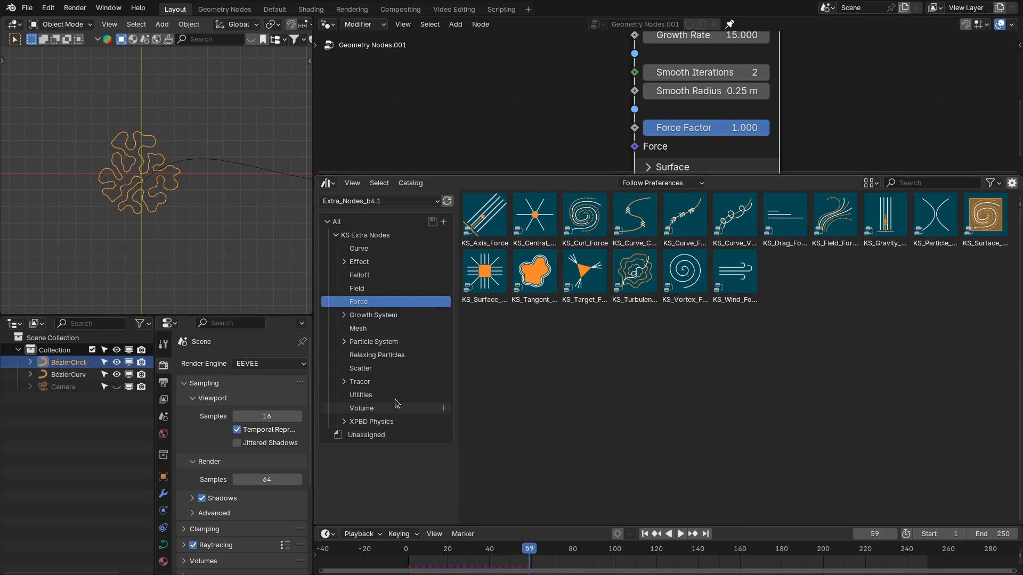
drag(534, 175, 548, 369)
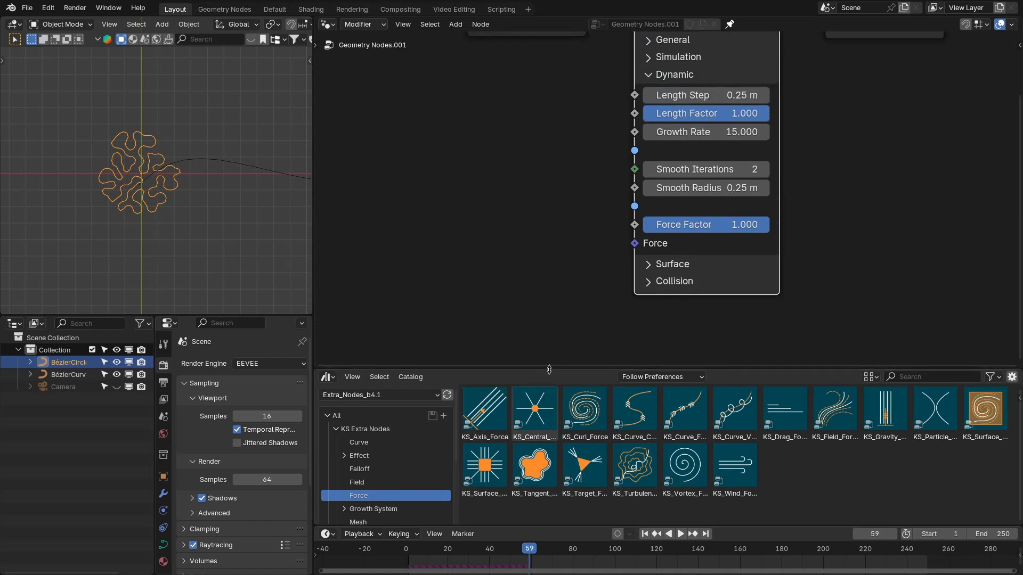
drag(536, 369, 538, 384)
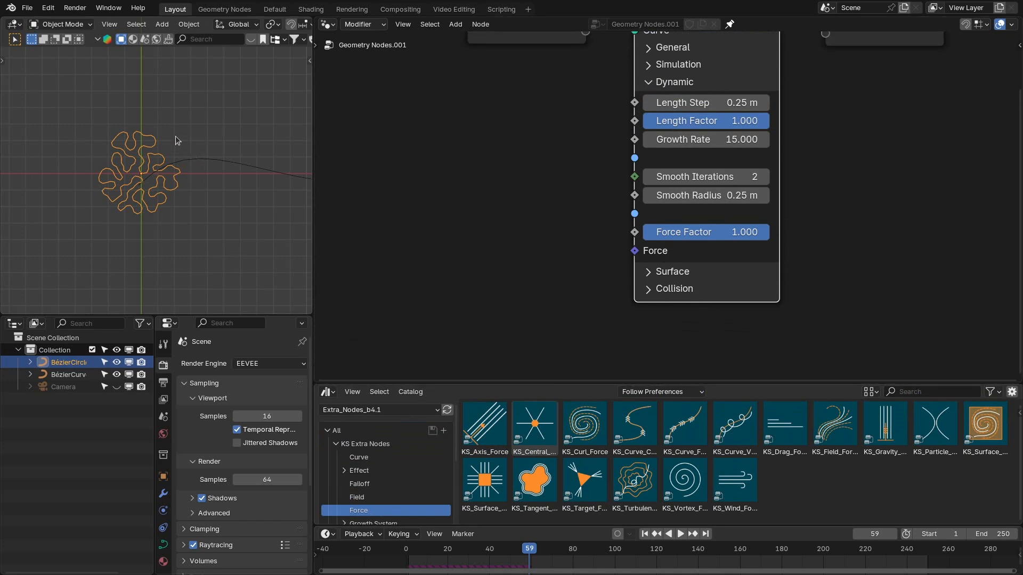
- Add the KS_Curve_Force asset beside the growth node and shrink the Asset Browser area again
key(shift+a)
drag(685, 424, 474, 162)
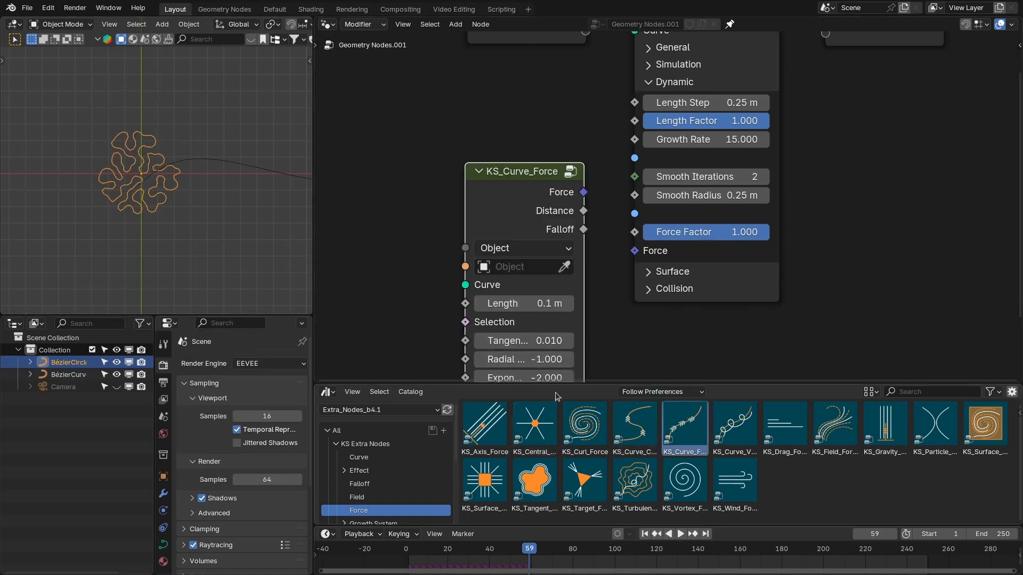
drag(584, 385, 583, 510)
key(Home)
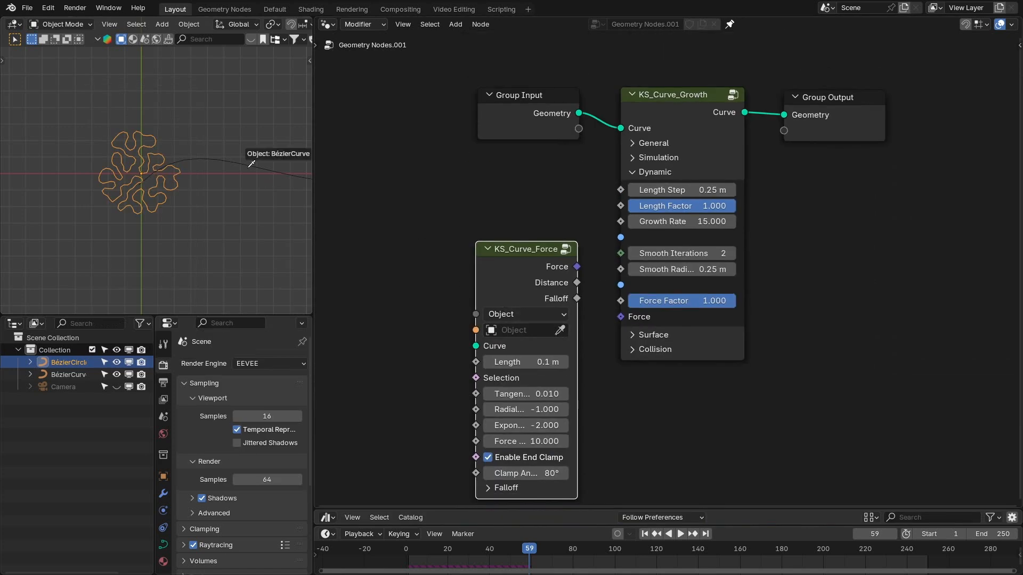
- Assign BézierCurve as the KS_Curve_Force object and link its Force output to the growth node's Force input
scroll(222, 170, down, 2)
scroll(546, 254, up, 1)
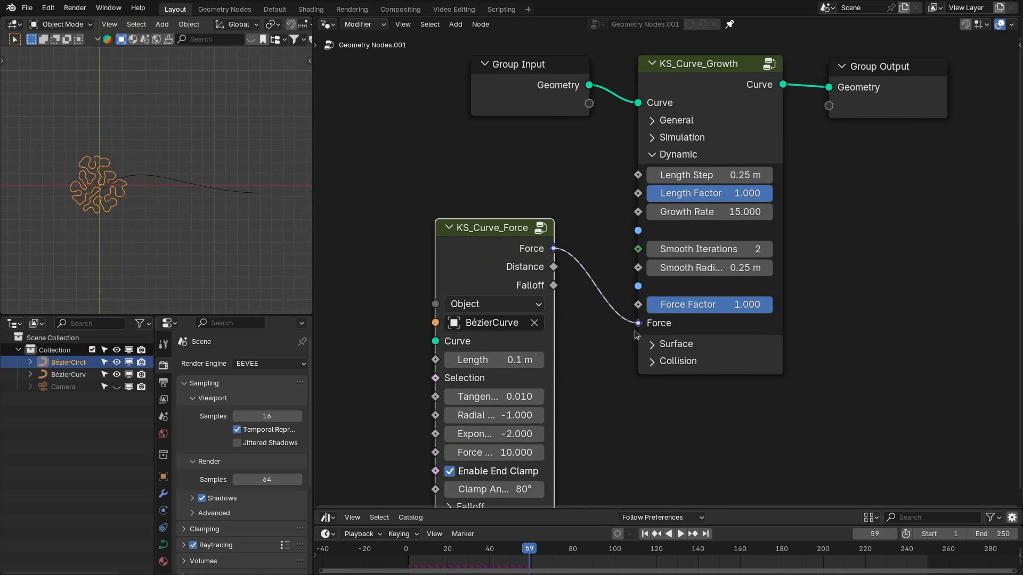
scroll(635, 330, down, 2)
drag(519, 233, 549, 235)
- Preview the Falloff output of the KS_Curve_Force node on the growth curve with a Viewer node
ctrl+shift+click(702, 124)
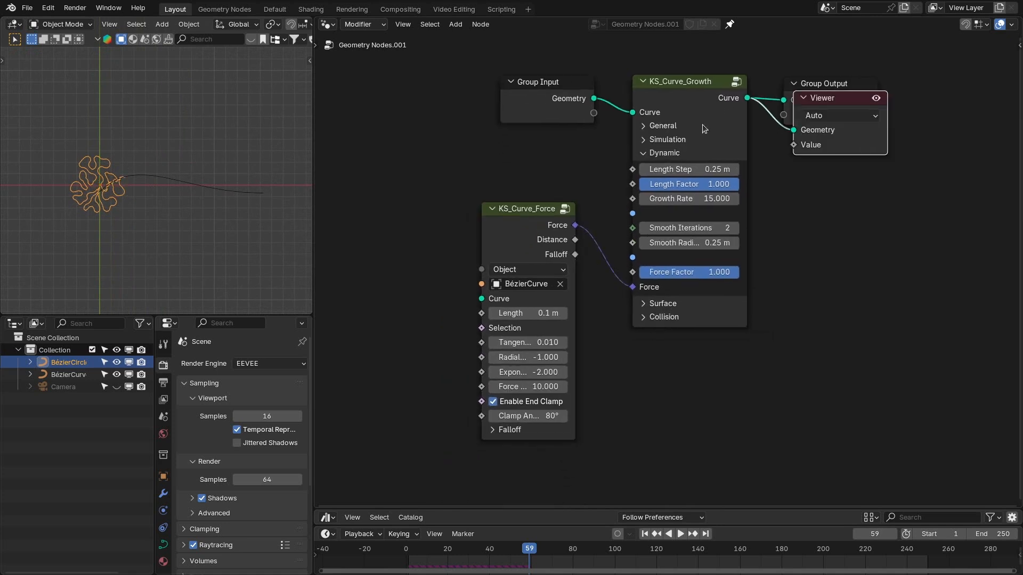
ctrl+shift+click(565, 257)
middle_drag(589, 413, 625, 365)
scroll(114, 197, up, 3)
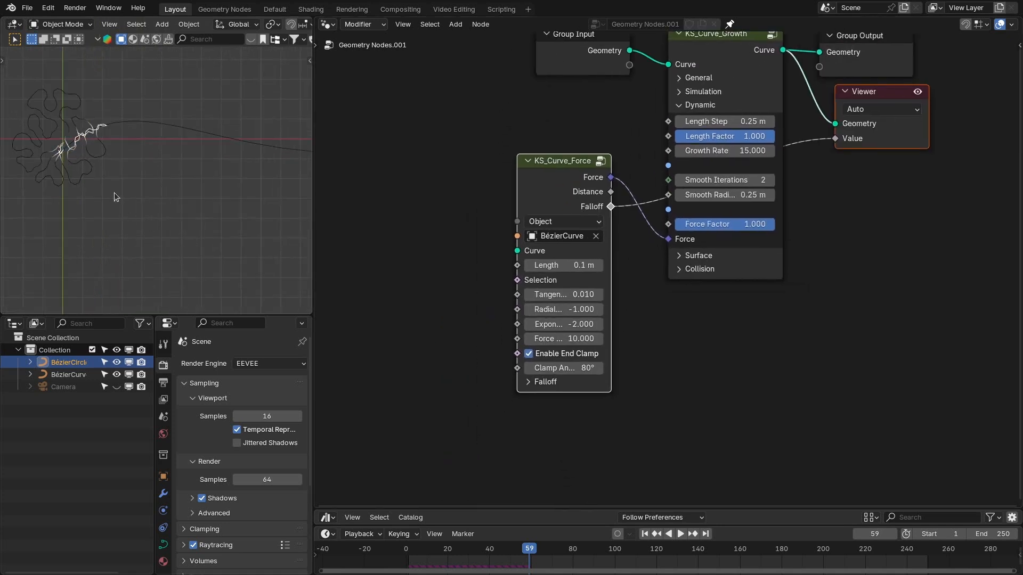
- Expand the curve force node's Falloff settings, widen the node, and turn on Enable for Radial and Invert
click(528, 382)
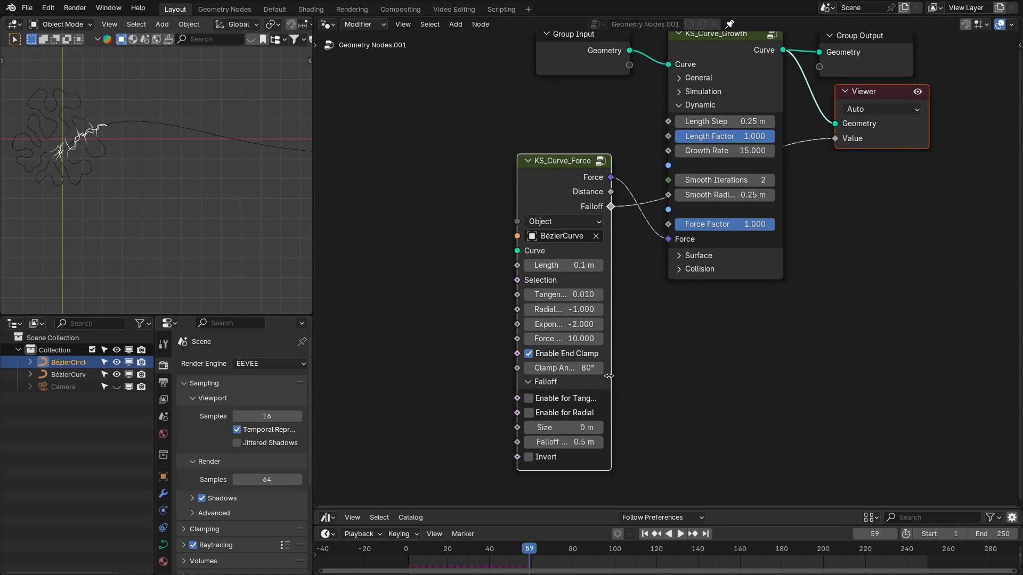
drag(611, 381, 622, 383)
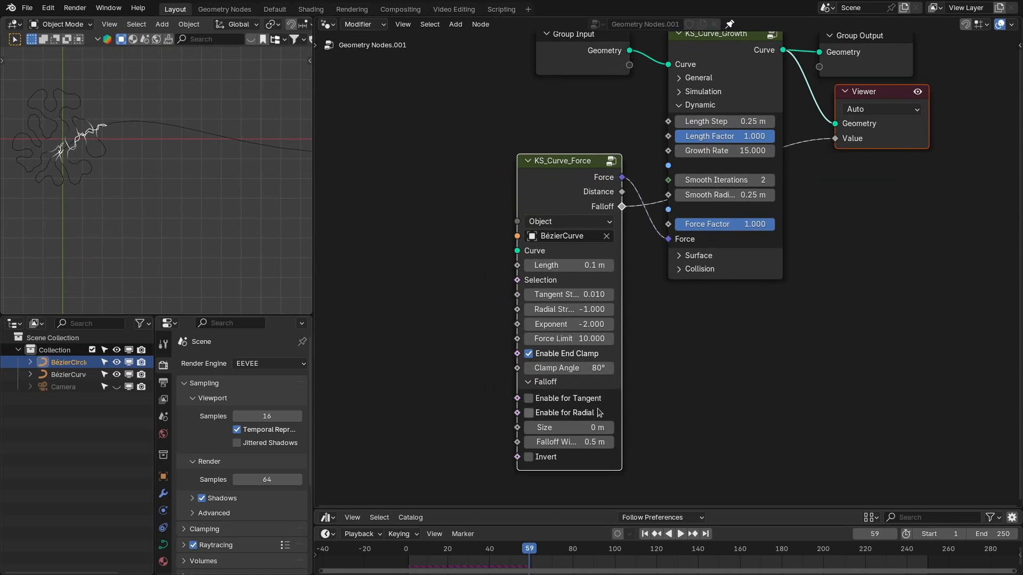
click(538, 458)
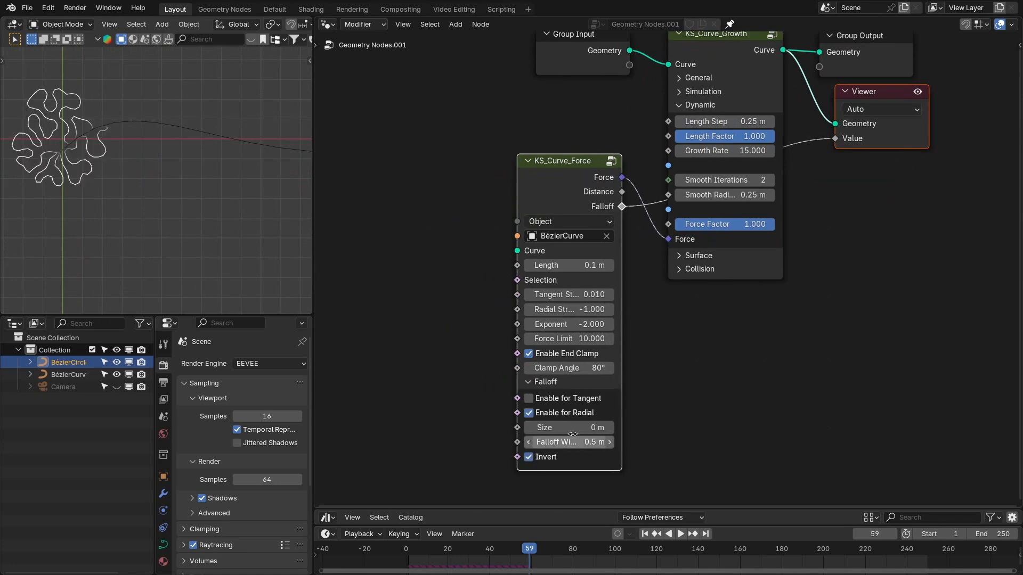
- Set the curve force falloff Size to 0.5 m and the Falloff Width to 0.25 m
click(577, 428)
text(0.5)
key(Tab)
key(BackSpace)
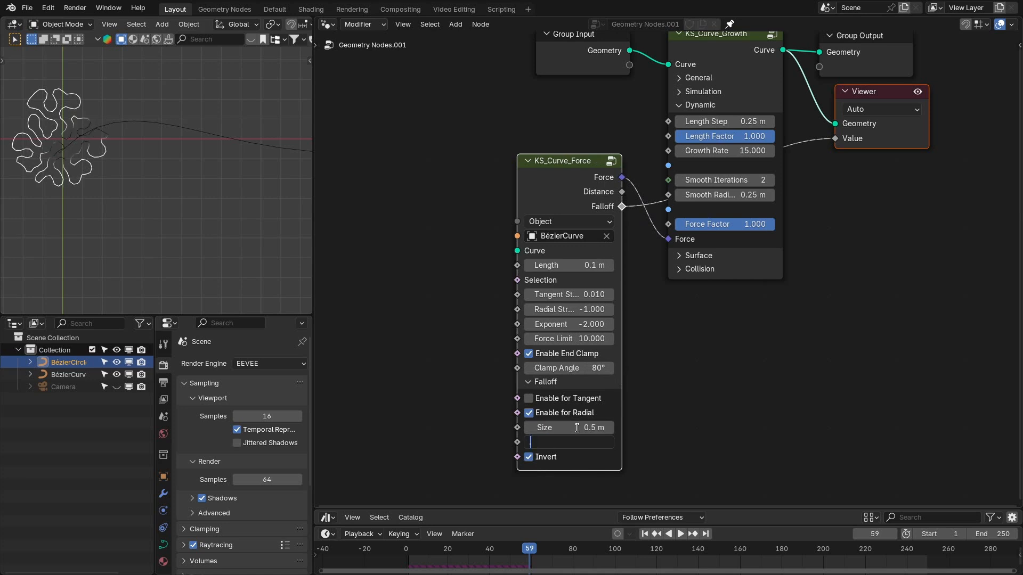
key(Return)
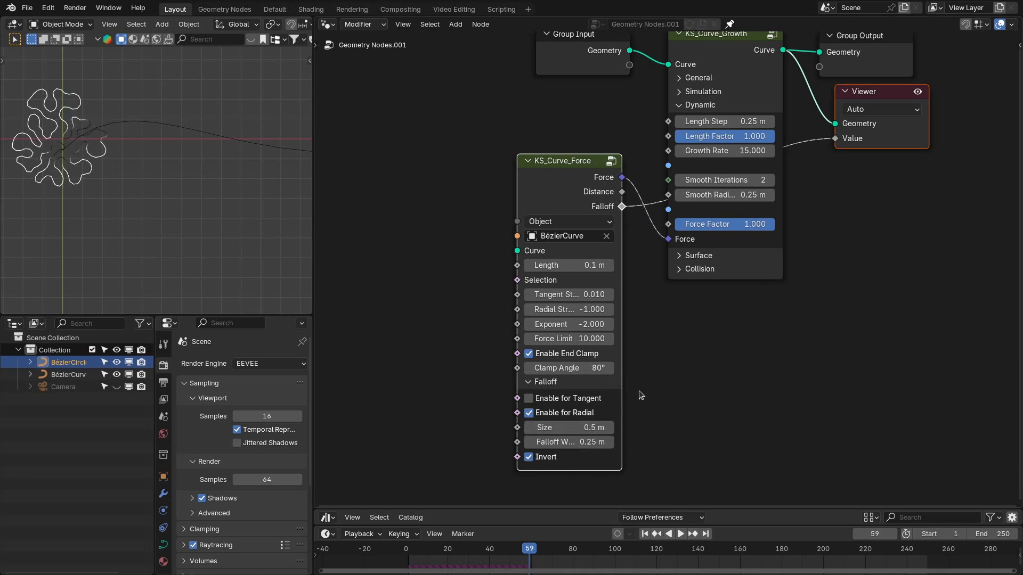
- Remove the Viewer node and play the simulation from the first frame to check growth along the curve
middle_drag(656, 338, 600, 370)
middle_drag(678, 306, 716, 289)
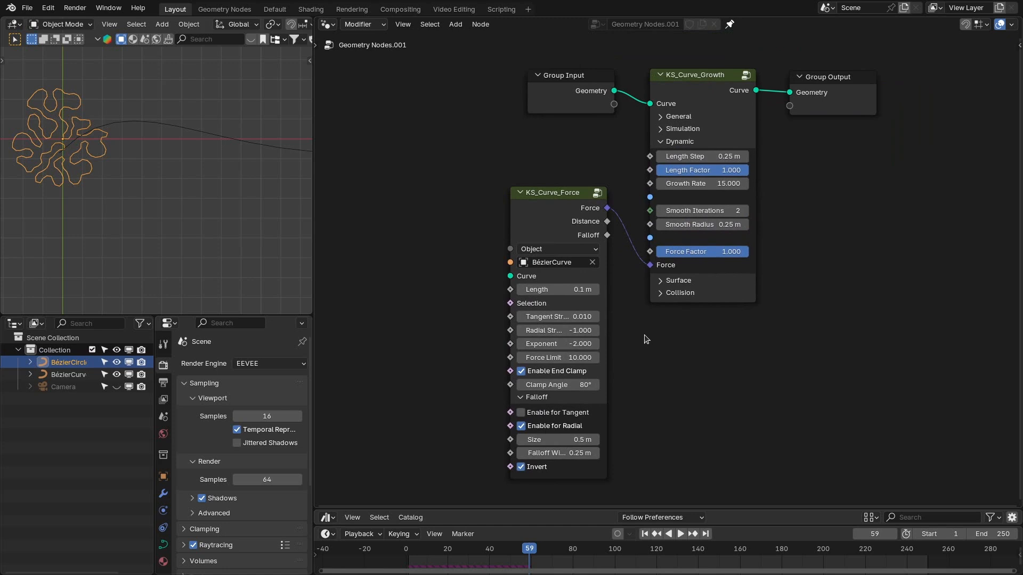
key(shift+Left)
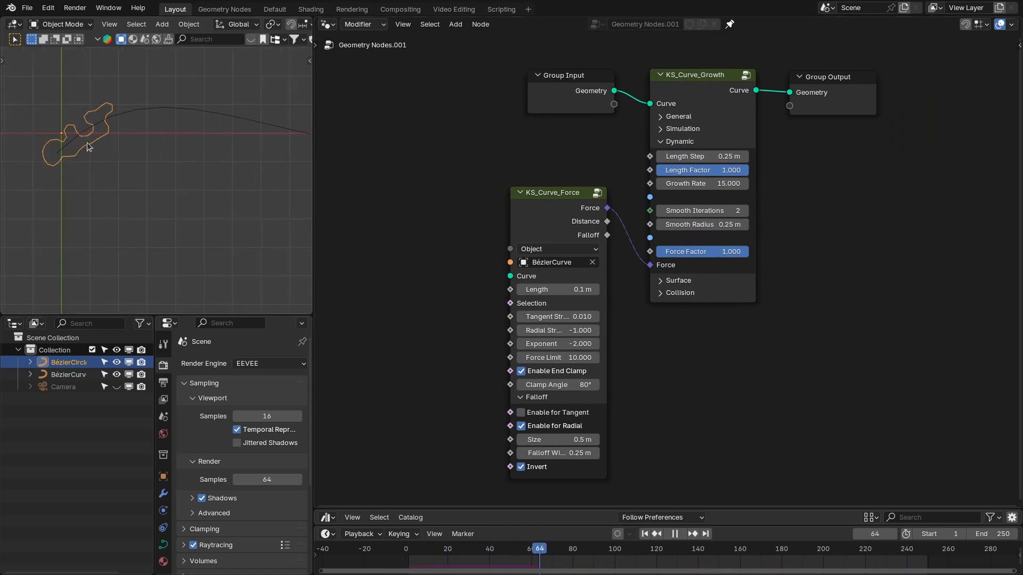
scroll(116, 145, down, 1)
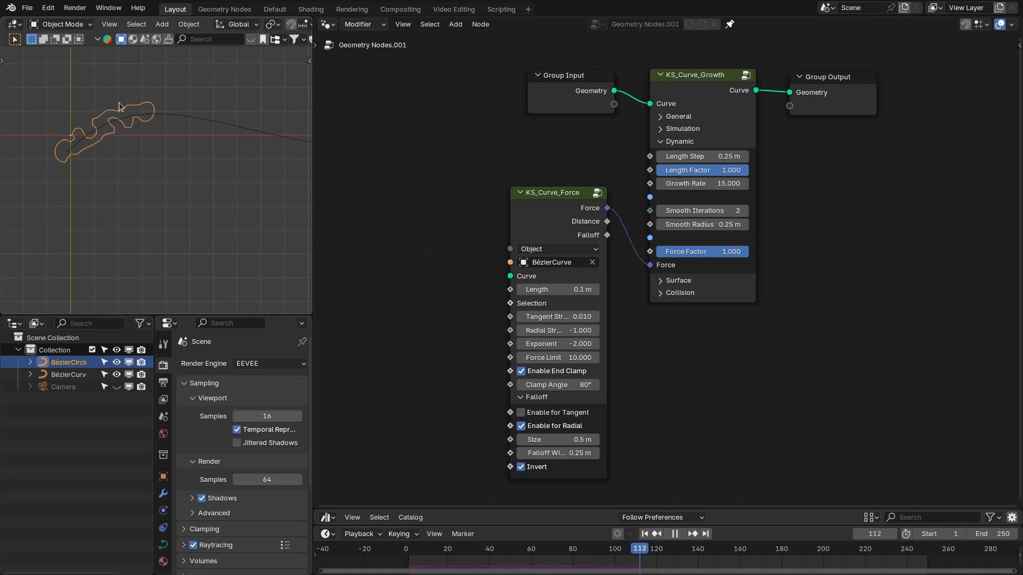
key(space)
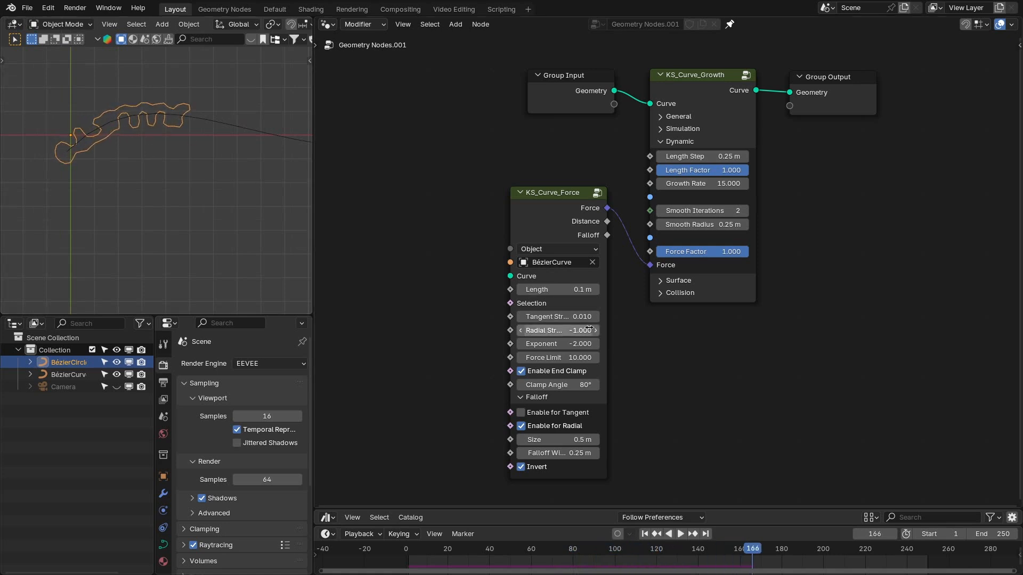
- Set the curve force's Radial Strength to -0.5 and its Tangent Strength to 0.5
click(578, 330)
key(Return)
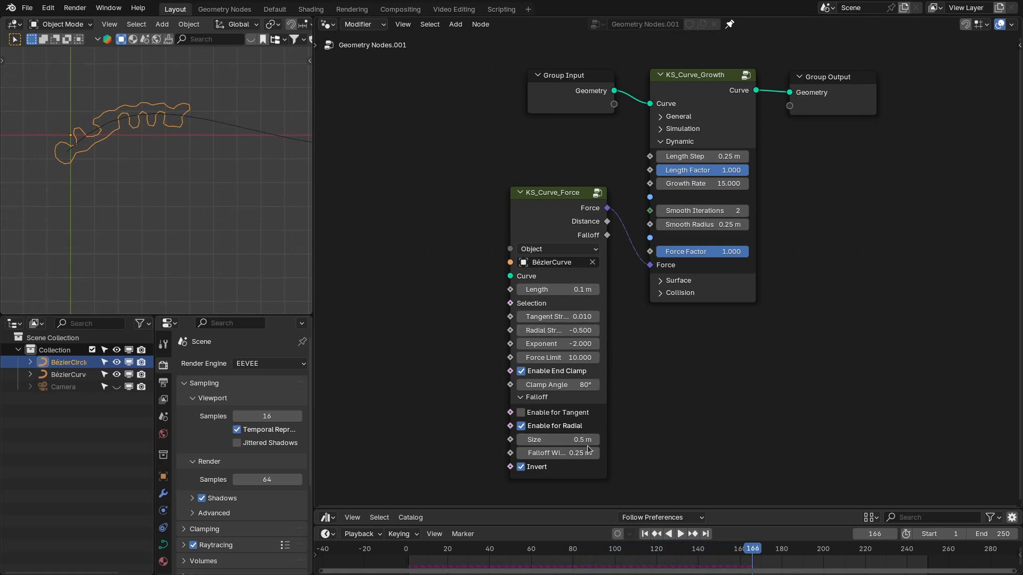
click(574, 312)
text(.5)
key(Return)
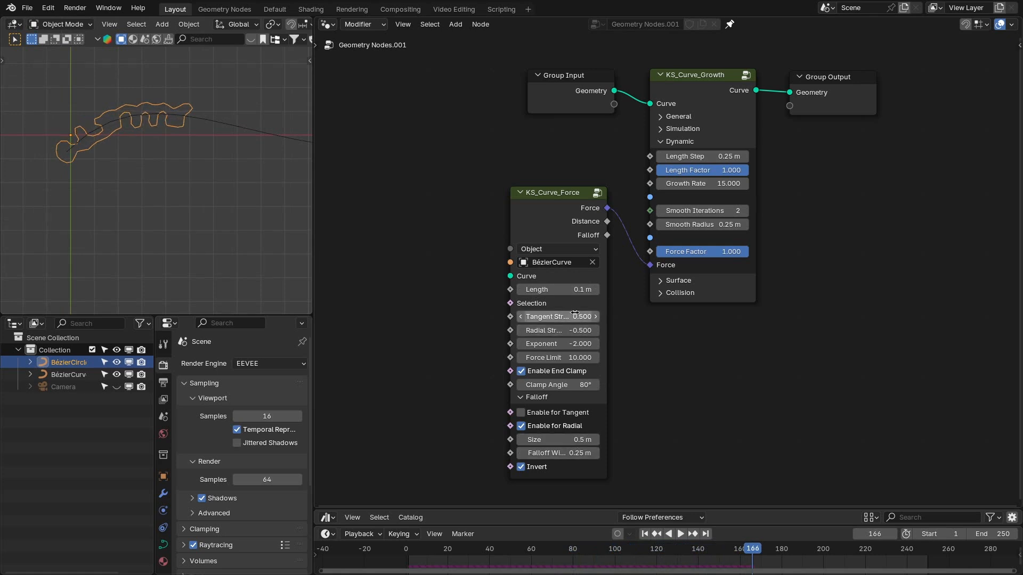
- Replay the simulation from the first frame and examine how the growth travels along the Bézier curve
key(shift+Left)
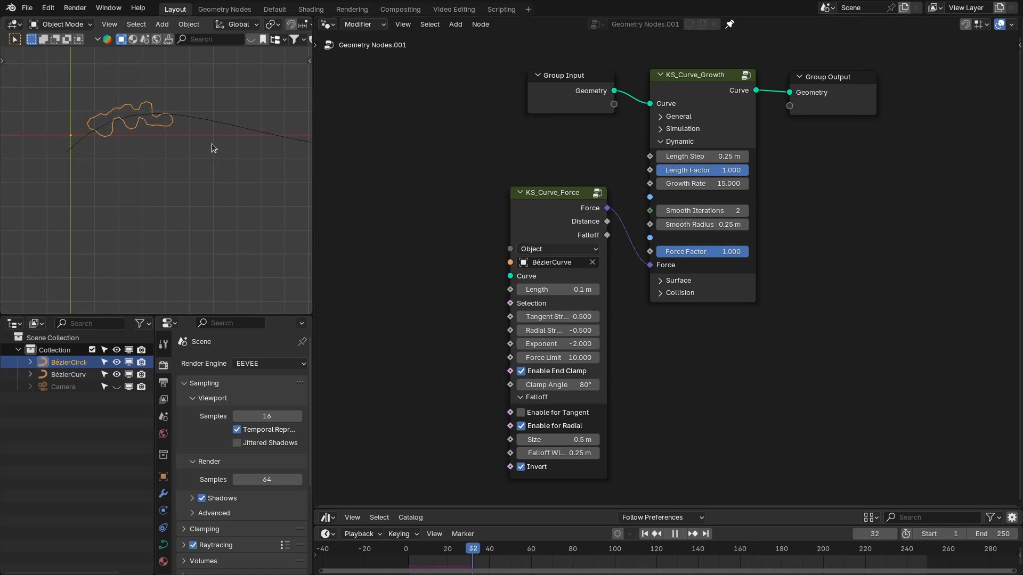
scroll(171, 128, down, 2)
shift+middle_drag(188, 145, 145, 144)
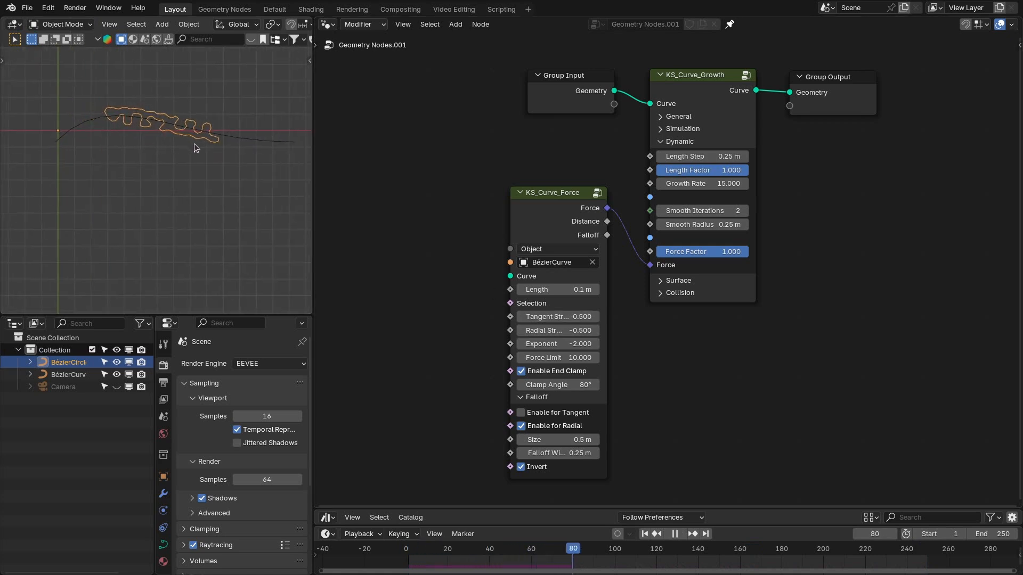
scroll(174, 135, down, 2)
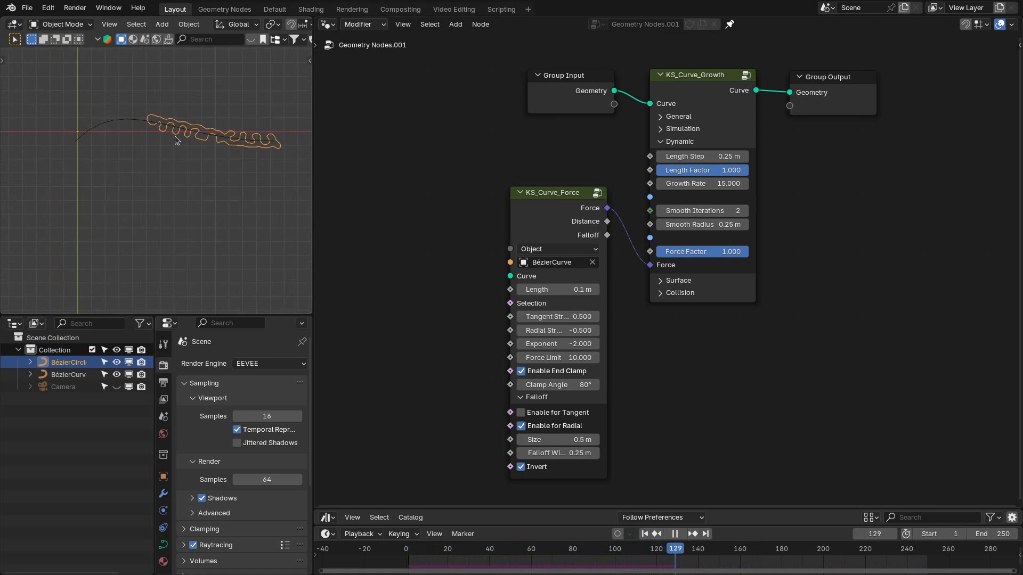
scroll(228, 146, up, 2)
shift+middle_drag(251, 139, 216, 146)
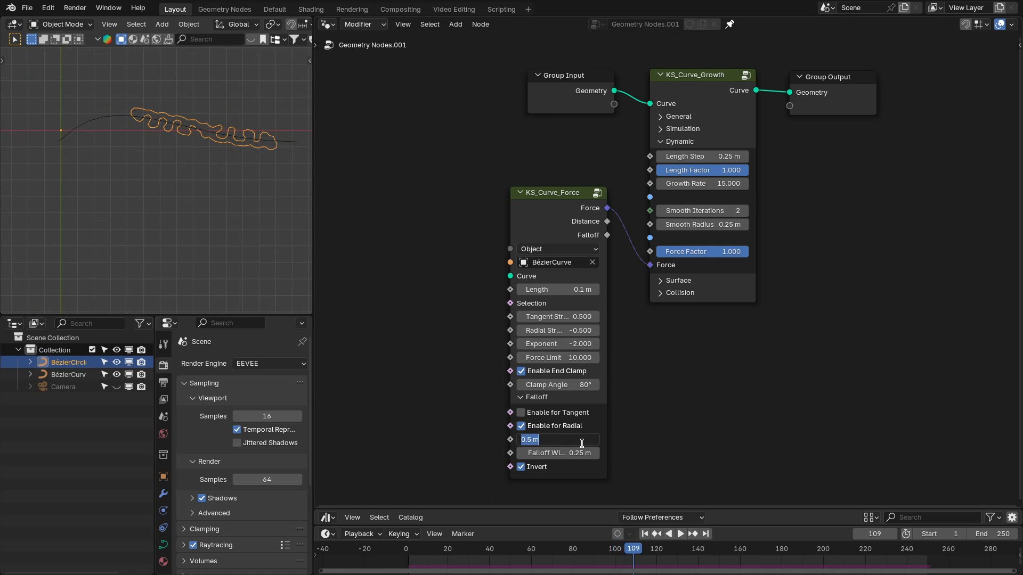
- Set the curve force's falloff Size to 1 m and replay the simulation from the first frame to examine the wider growth
text(1)
key(Return)
key(shift+Left)
key(space)
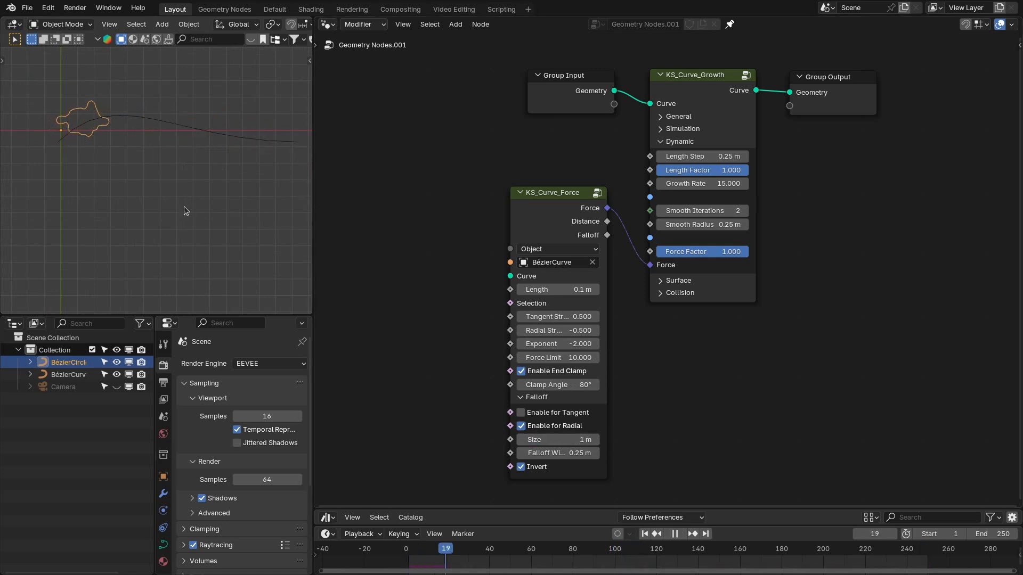
shift+middle_drag(131, 134, 162, 134)
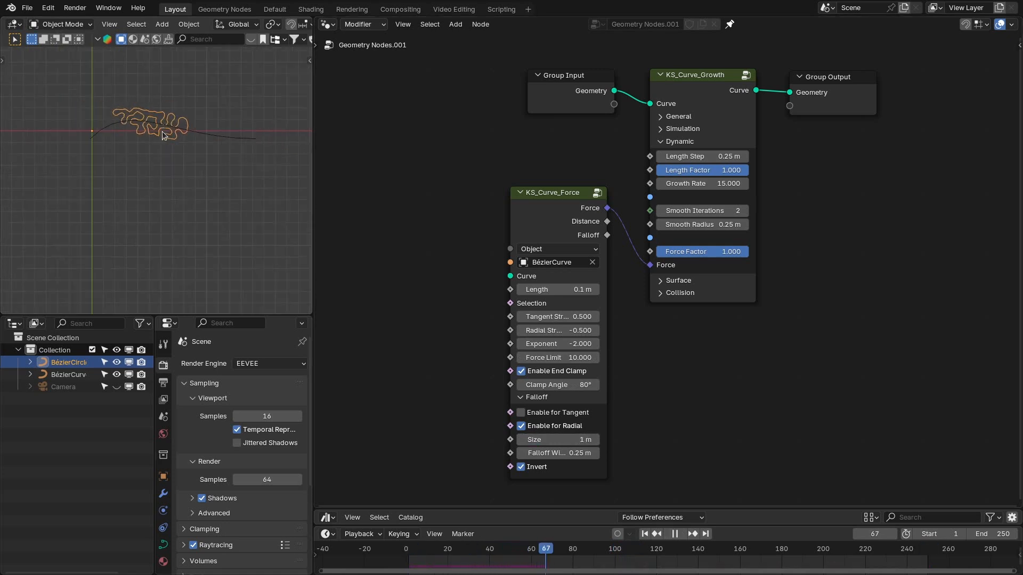
key(ctrl+space)
scroll(646, 205, down, 2)
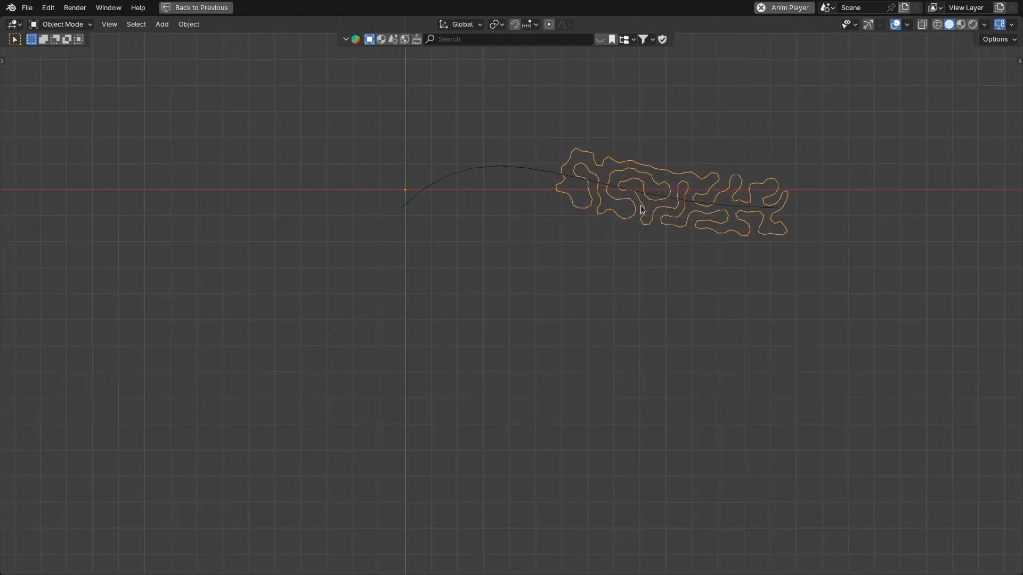
shift+middle_drag(838, 222, 642, 255)
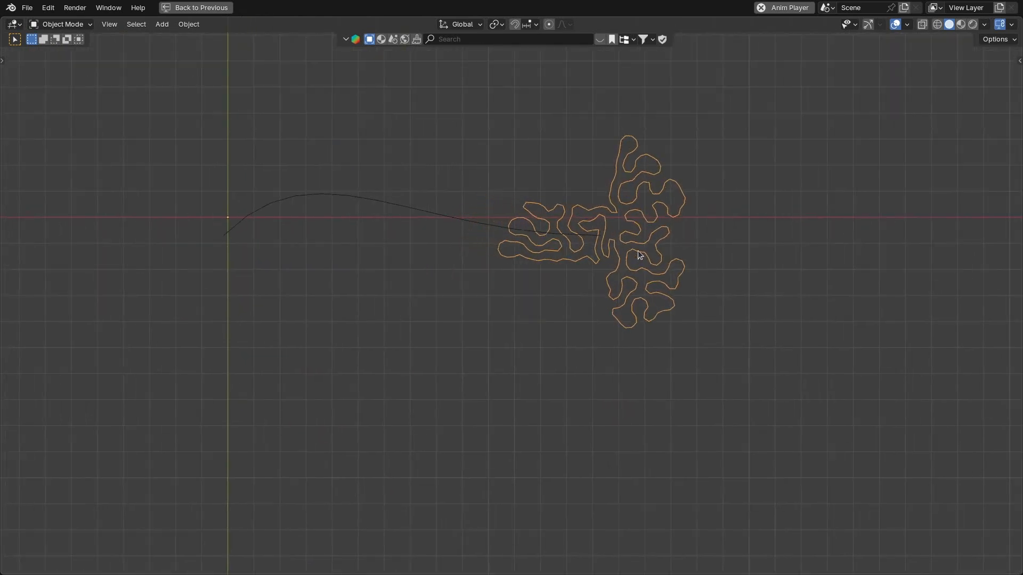
key(ctrl+space)
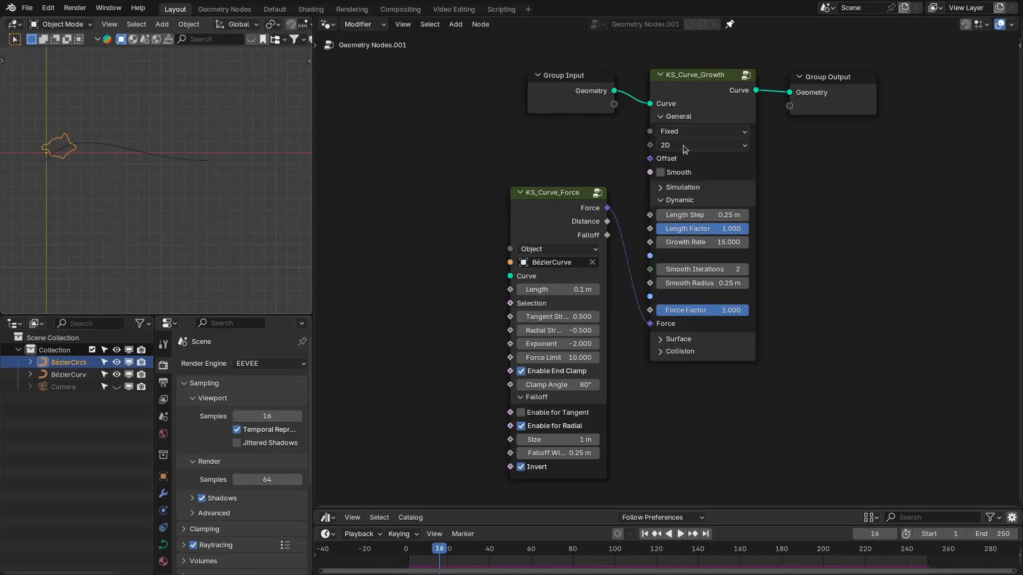
- Select the guide Bézier curve and add a Bézier circle to it in Edit Mode
key(ctrl+space)
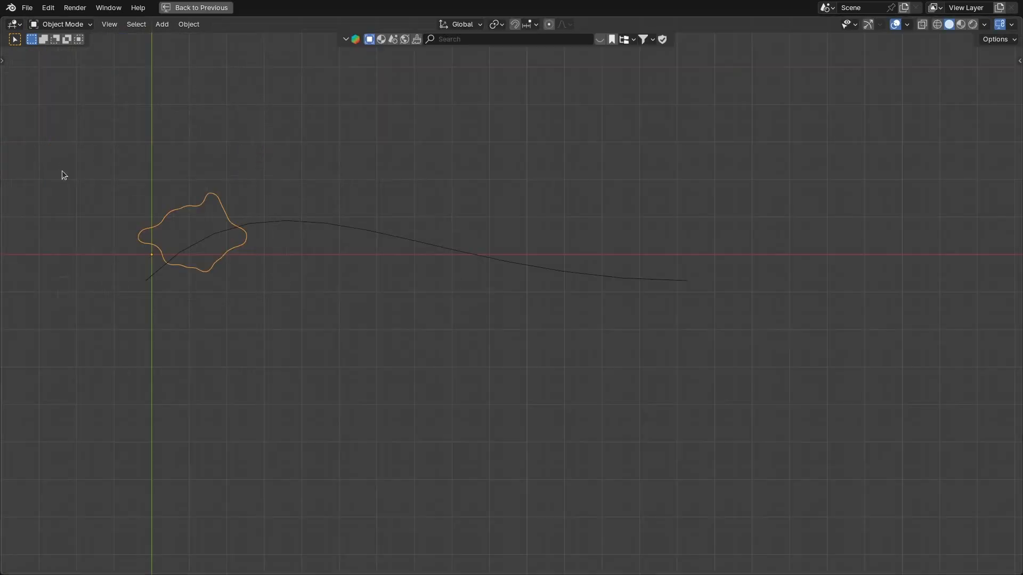
scroll(442, 264, down, 3)
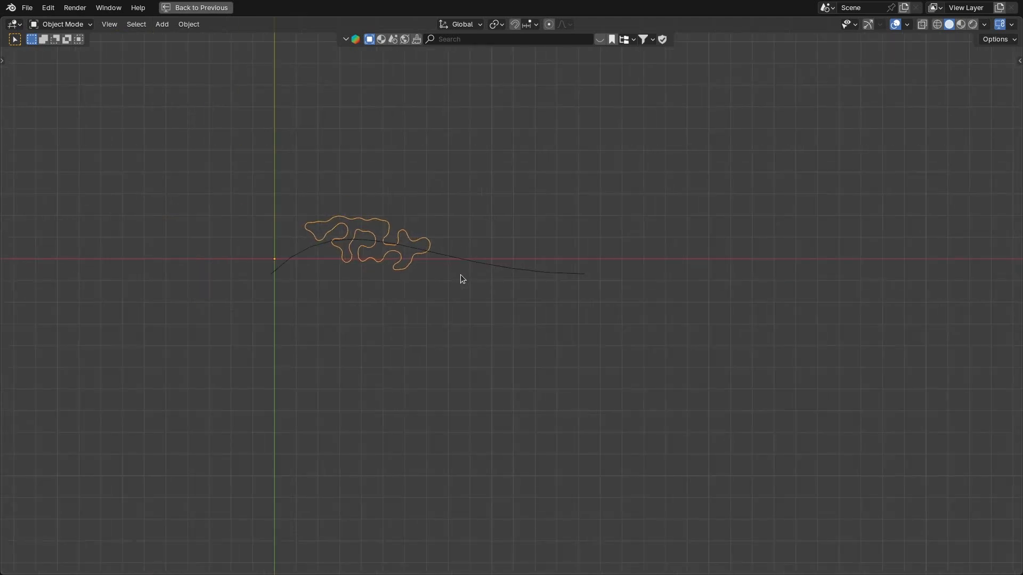
click(570, 273)
shift+middle_drag(571, 270, 489, 257)
key(Tab)
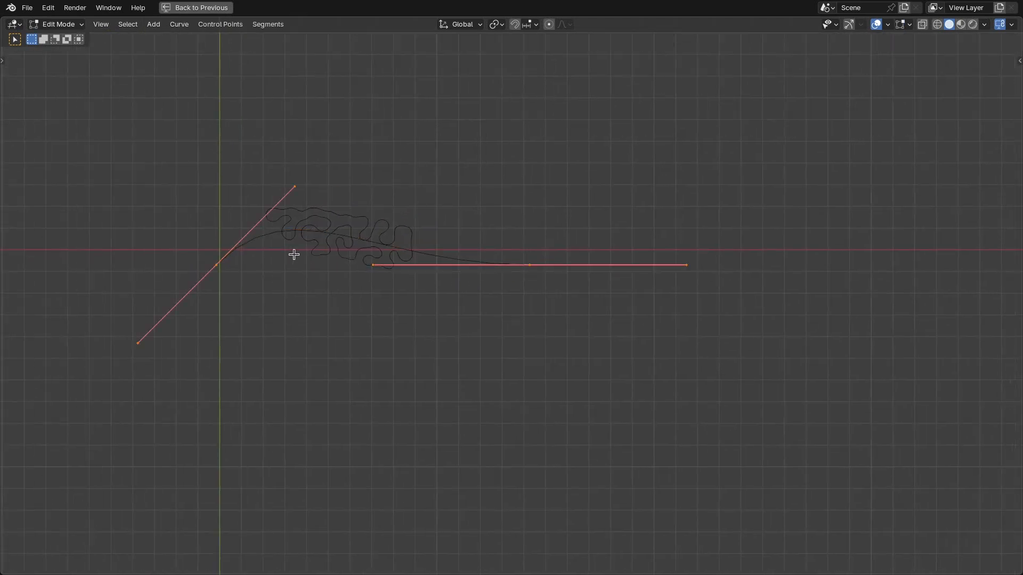
key(shift+a)
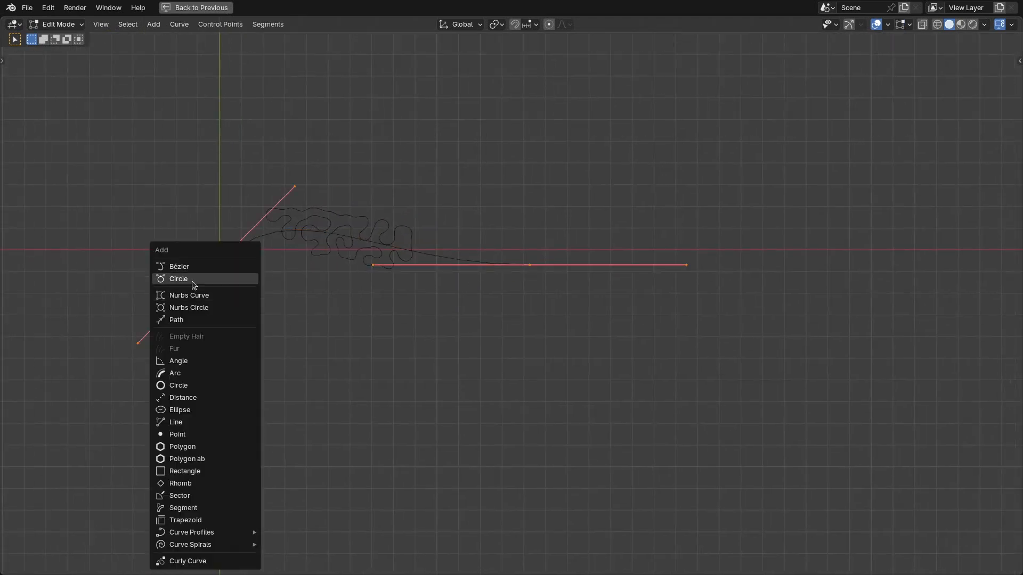
click(191, 280)
- Enlarge the added circle about five times, place it at the far end of the guide curve, and return to Object Mode
key(g)
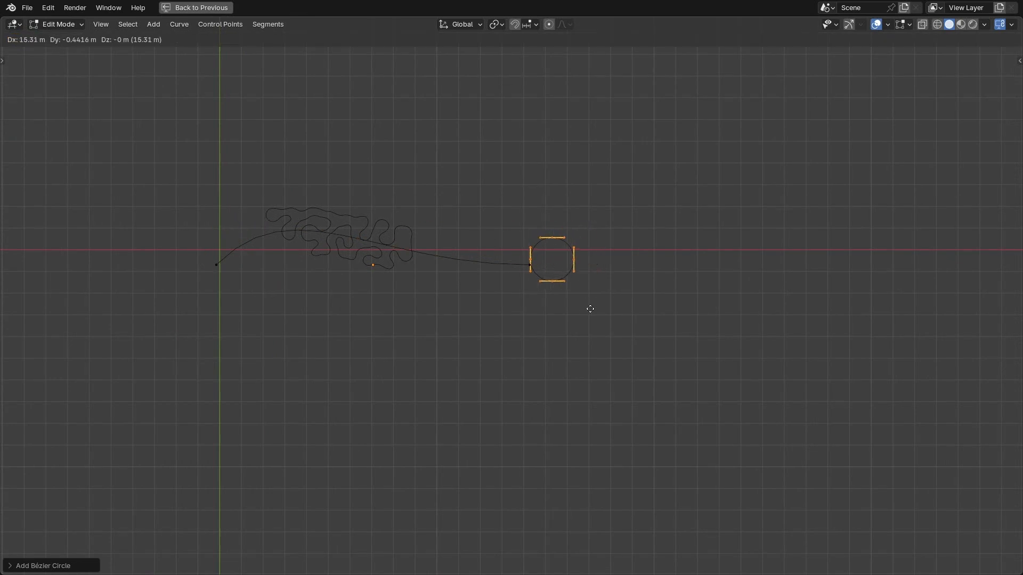
click(589, 310)
key(s)
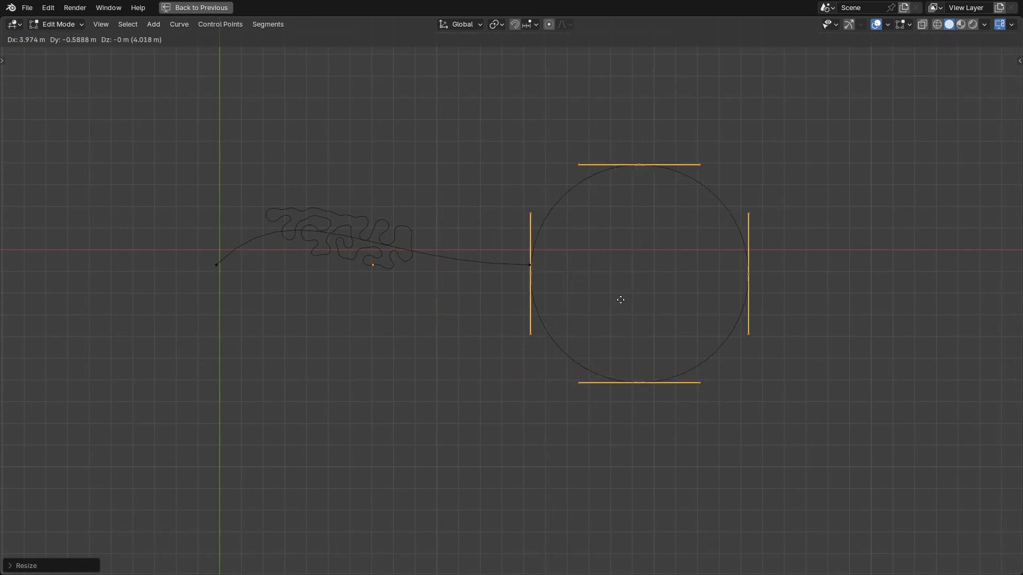
click(610, 311)
middle_drag(609, 311, 589, 287)
key(KP_7)
key(Tab)
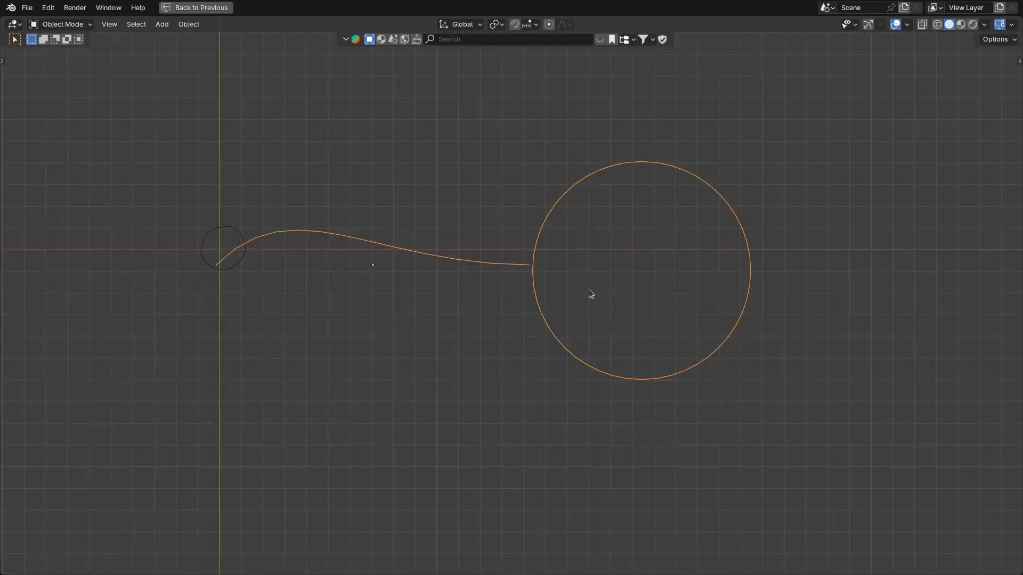
- Play the simulation and examine how the growth behaves where the guide curve meets the large circle
key(space)
key(ctrl+space)
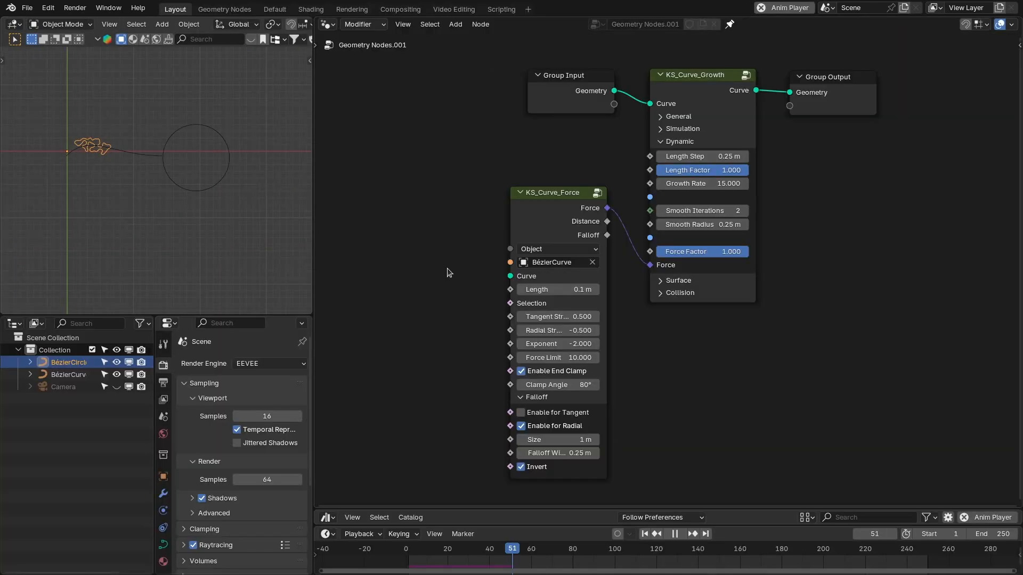
scroll(173, 197, down, 1)
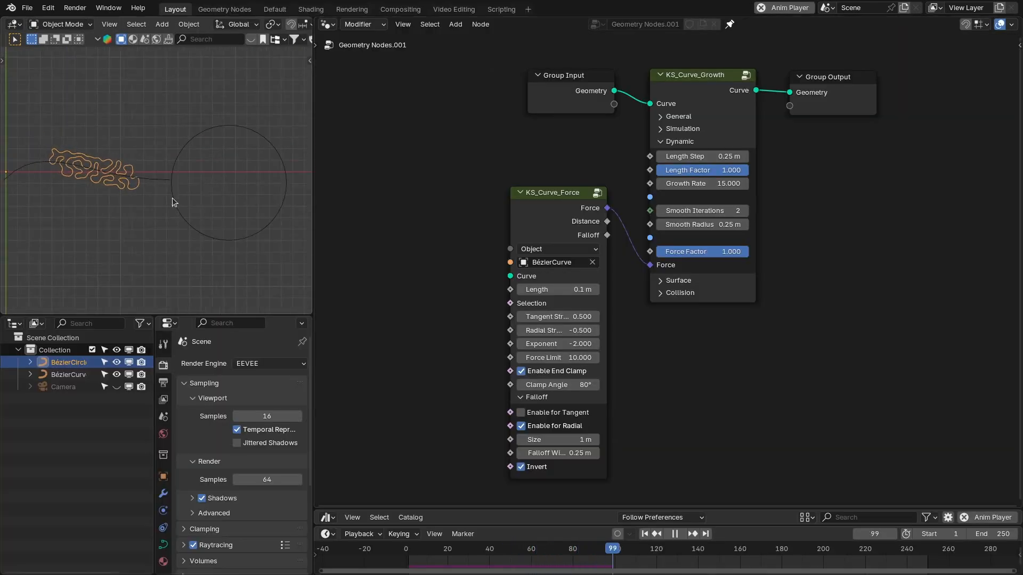
scroll(172, 198, up, 2)
scroll(171, 177, down, 1)
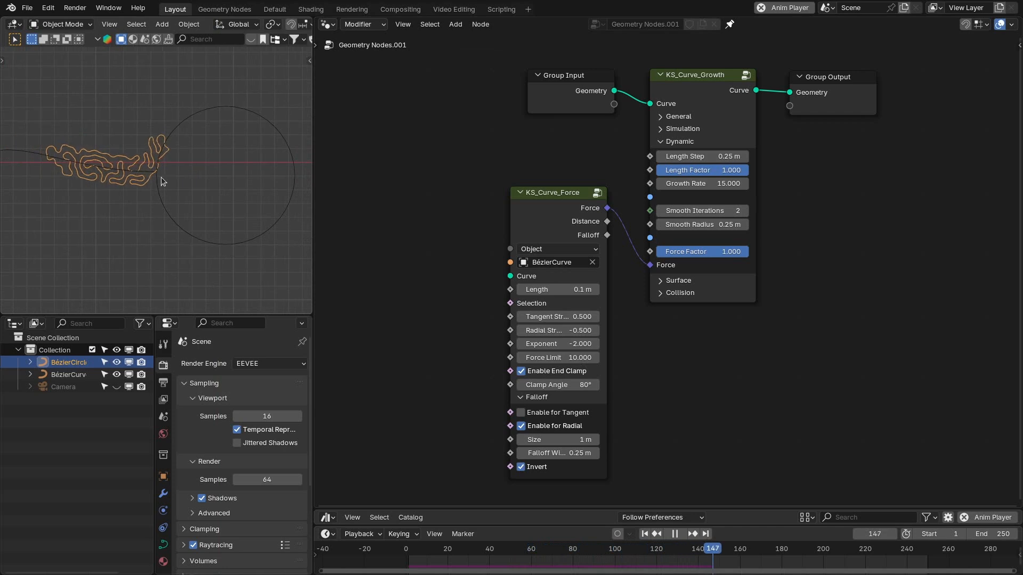
scroll(217, 197, down, 1)
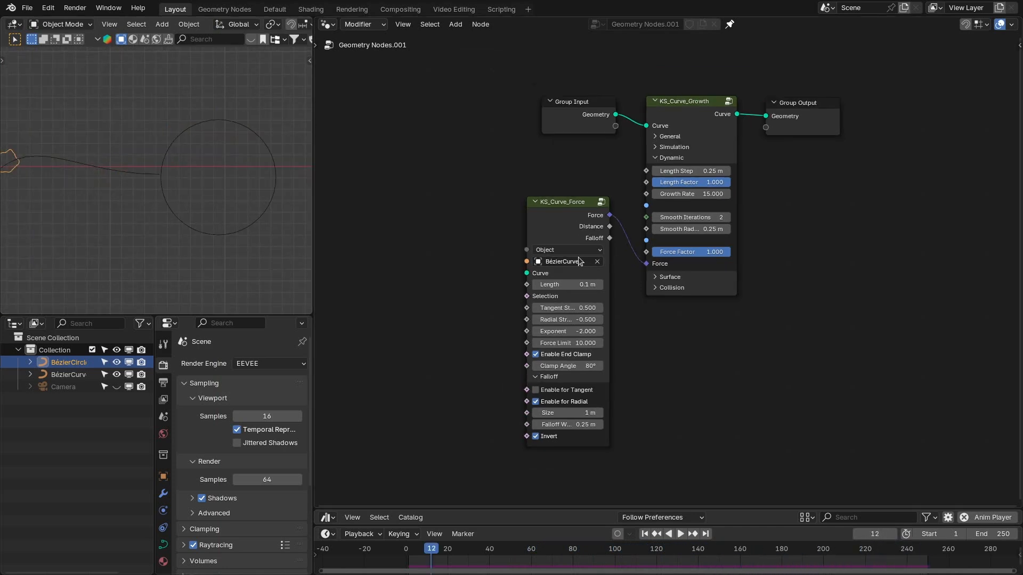
- Delete the KS_Curve_Force node and the guide curve object with its large circle
scroll(578, 257, up, 2)
key(x)
middle_drag(576, 214, 574, 285)
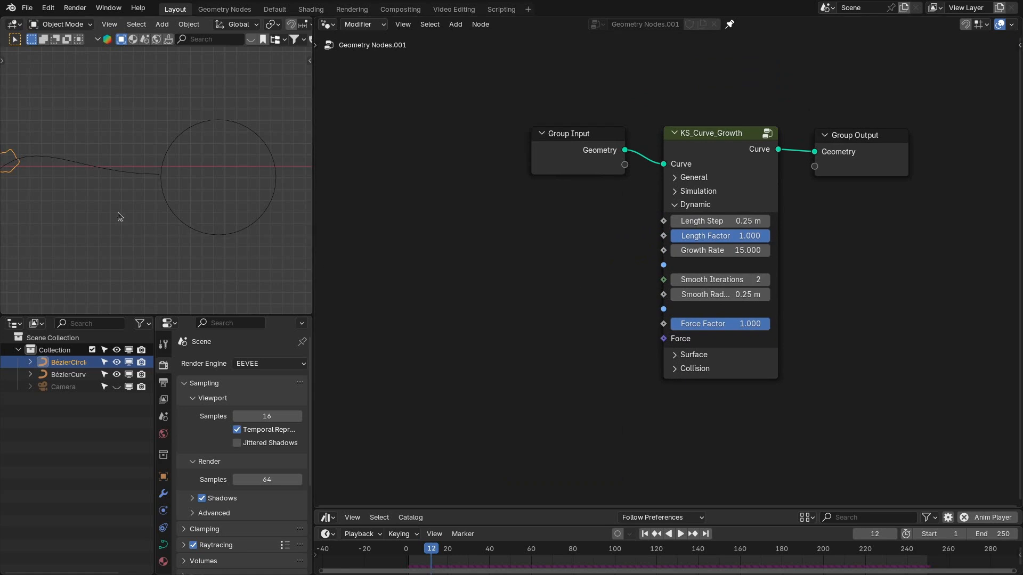
shift+middle_drag(118, 215, 193, 216)
key(alt+a)
click(228, 181)
key(x)
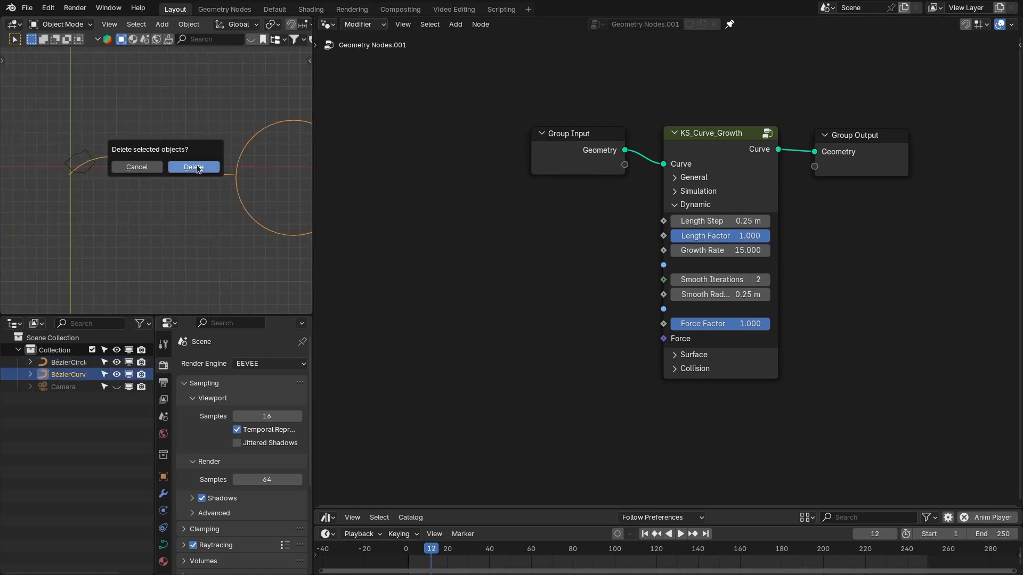
click(195, 166)
- Play the growth on the Bézier circle and try lowering the Length Factor to about 0.064
key(space)
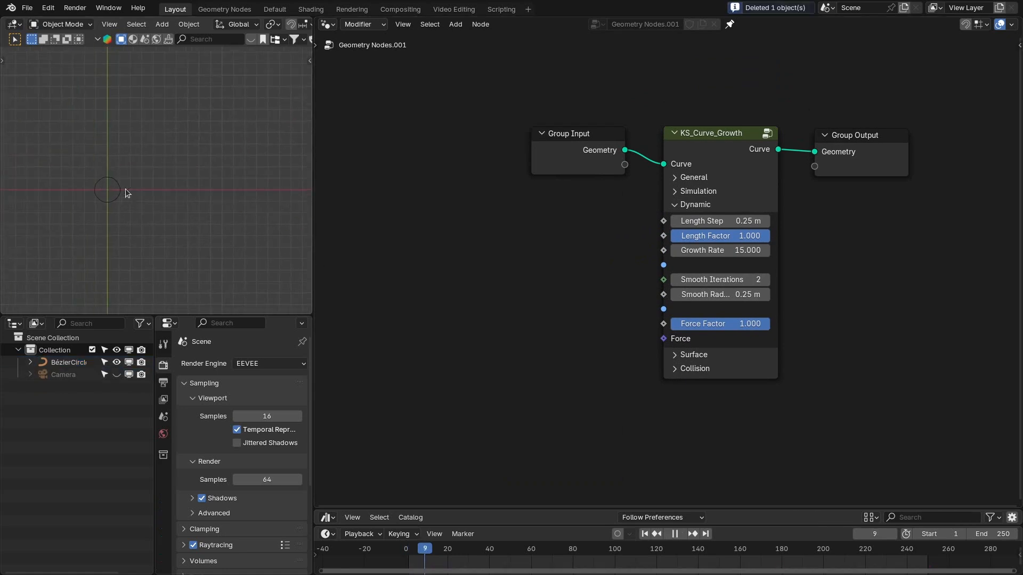
shift+middle_drag(126, 188, 178, 174)
click(182, 182)
scroll(714, 236, up, 2)
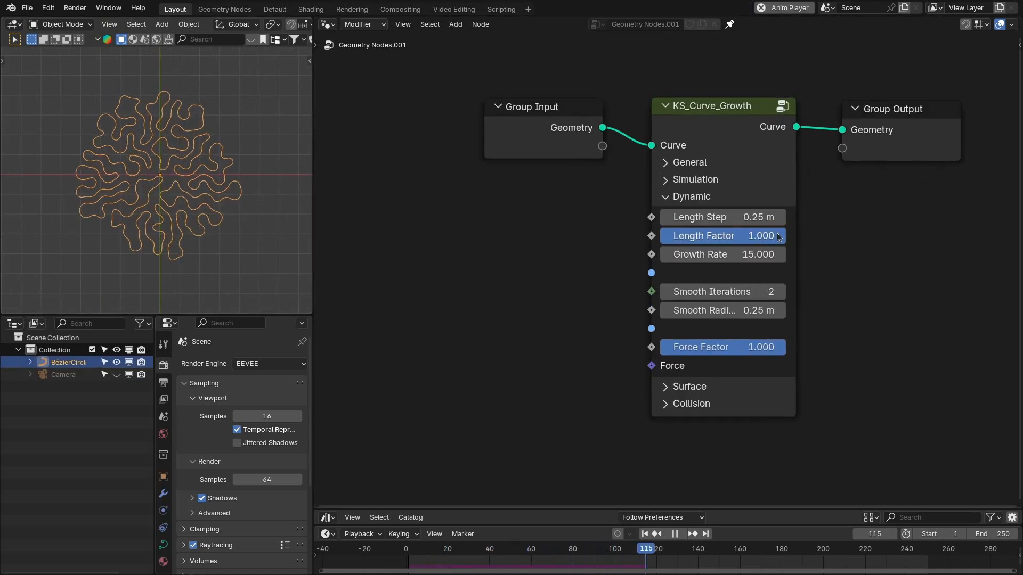
drag(751, 238, 664, 238)
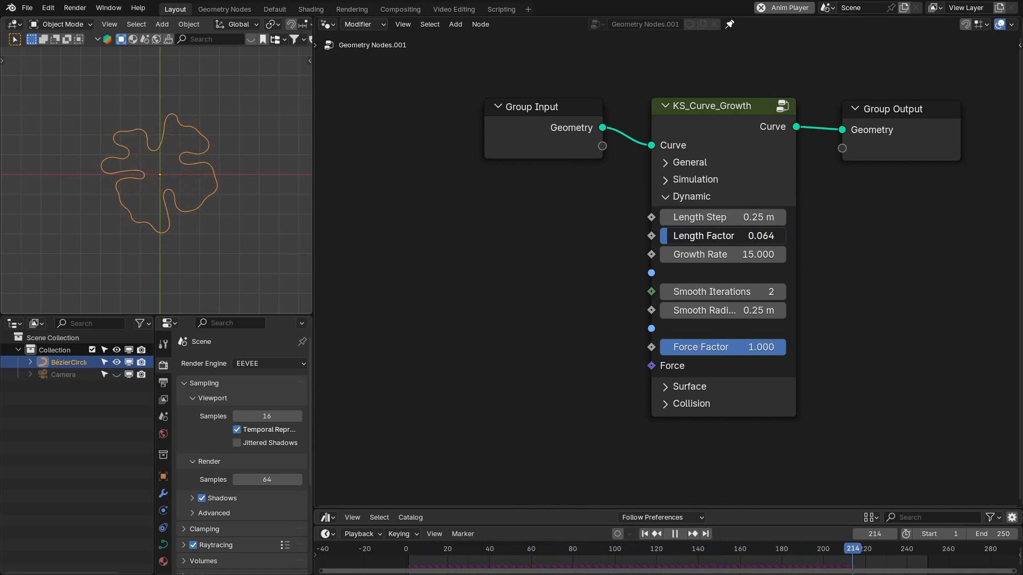
key(Escape)
- Collapse the growth node's Dynamic settings, expand its Surface settings, and add an ico sphere around the Bézier circle
click(692, 197)
click(708, 214)
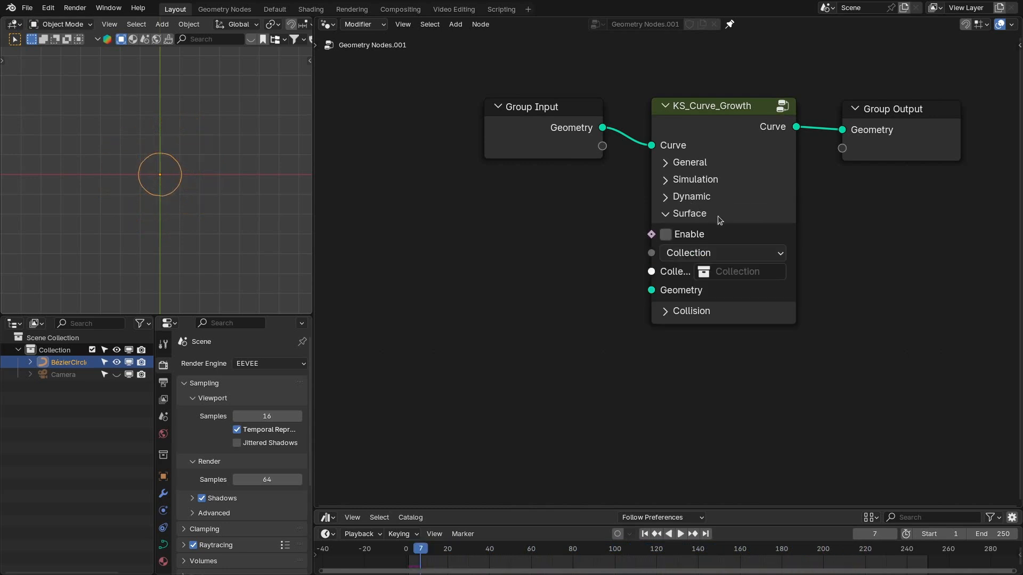
middle_drag(149, 160, 163, 146)
key(shift+a)
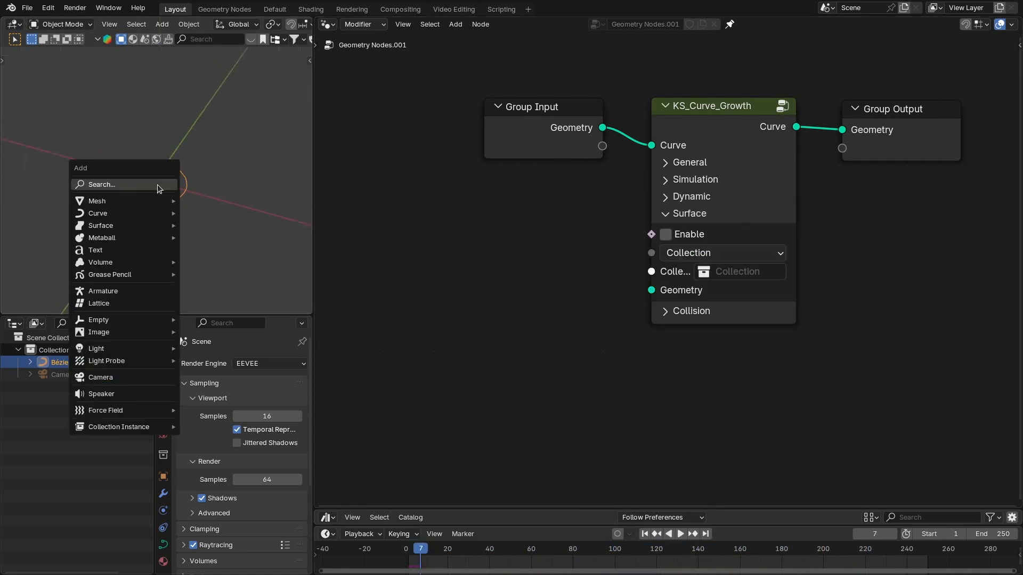
mouse_move(118, 202)
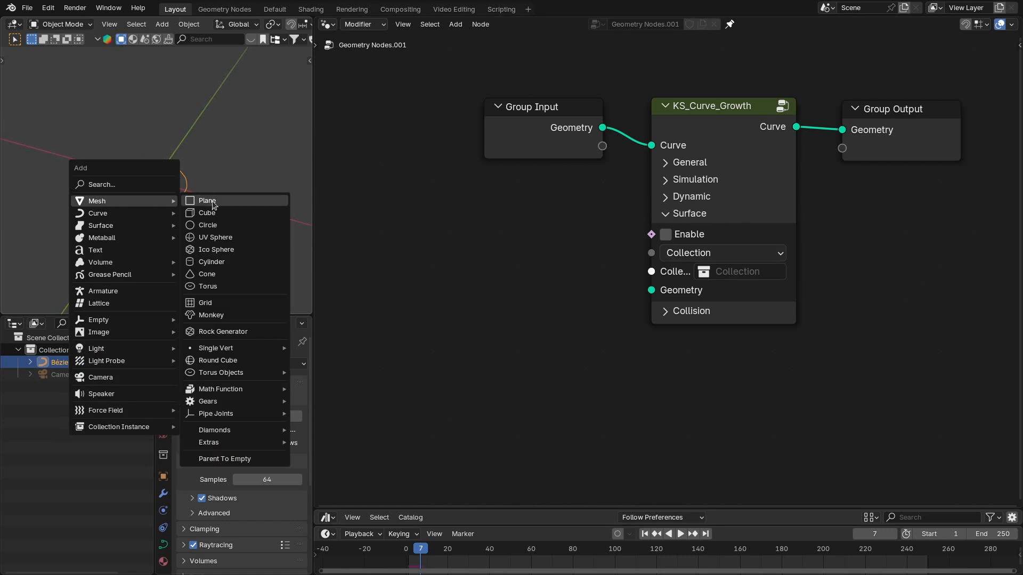
click(212, 251)
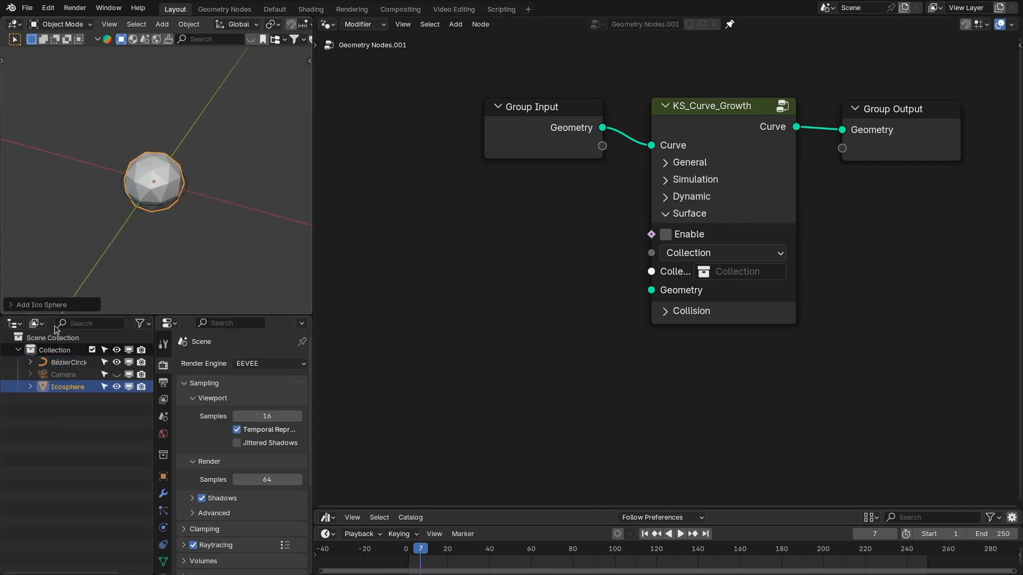
- Set the KS_Curve_Growth node's General mode to 3D
click(690, 163)
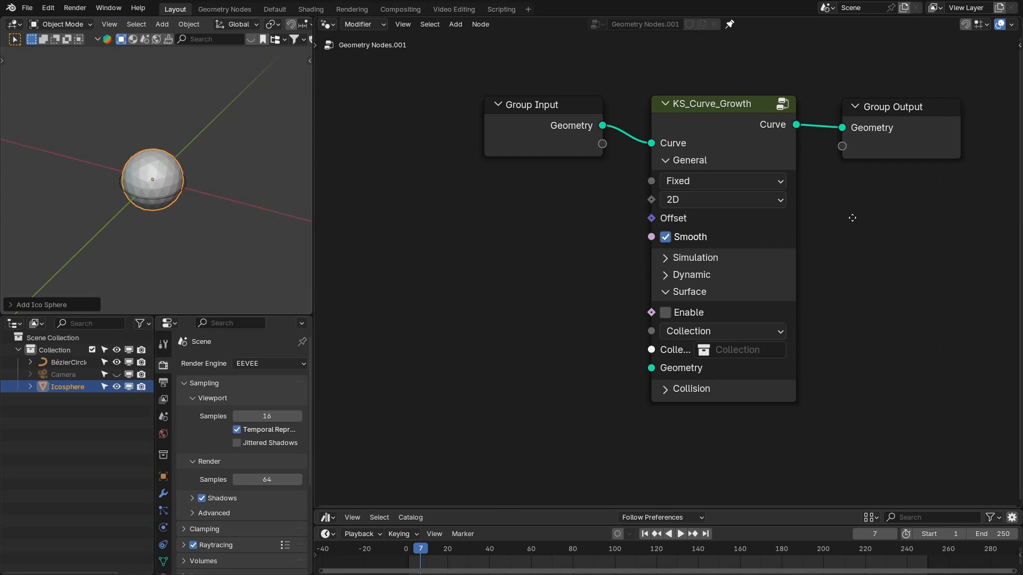
click(696, 199)
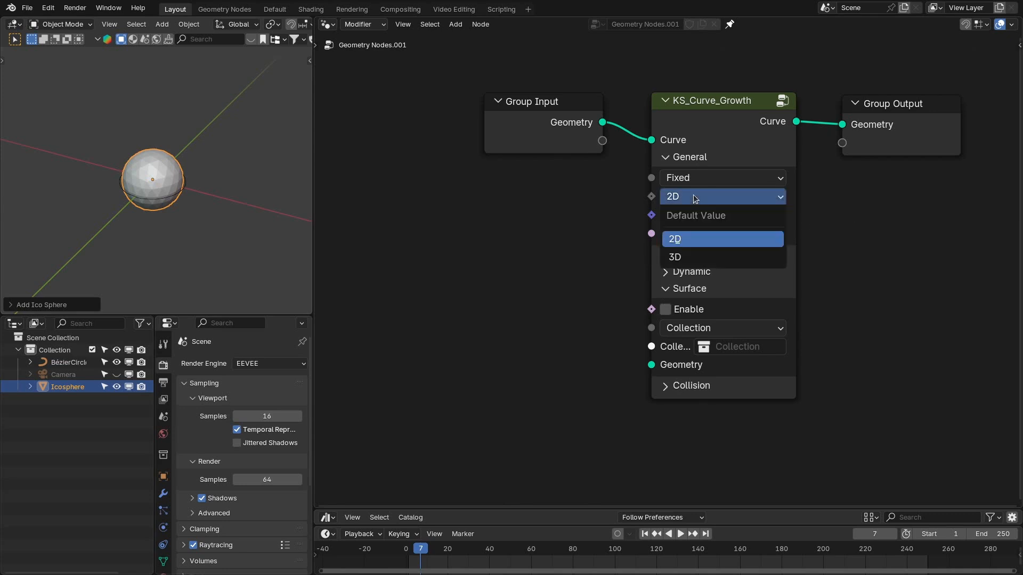
click(676, 256)
middle_drag(244, 226, 148, 152)
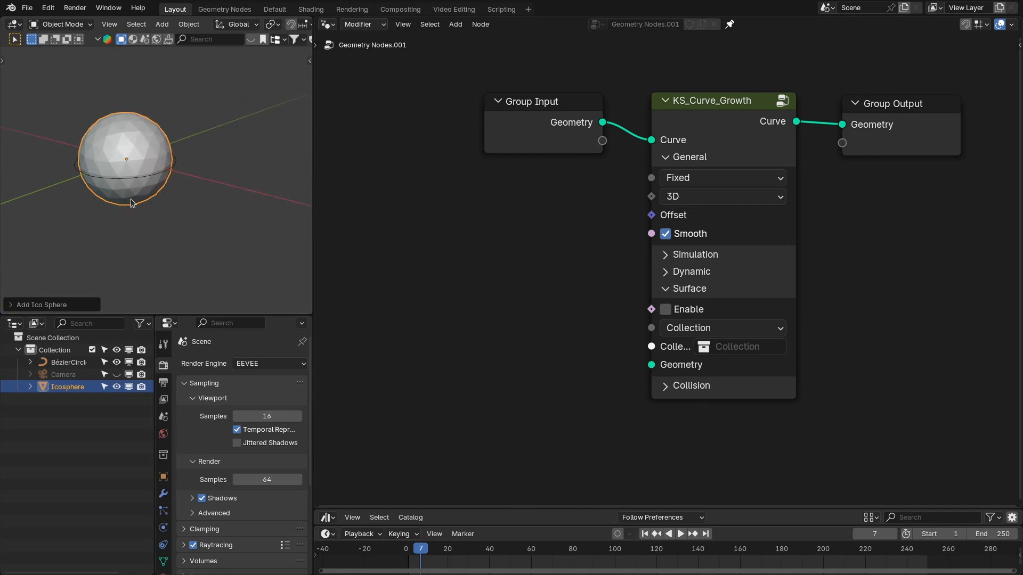
- Connect a Relative Object Info node for the Icosphere to the growth node's Surface Geometry, with Surface enabled and its source set to Geometry
drag(72, 387, 527, 298)
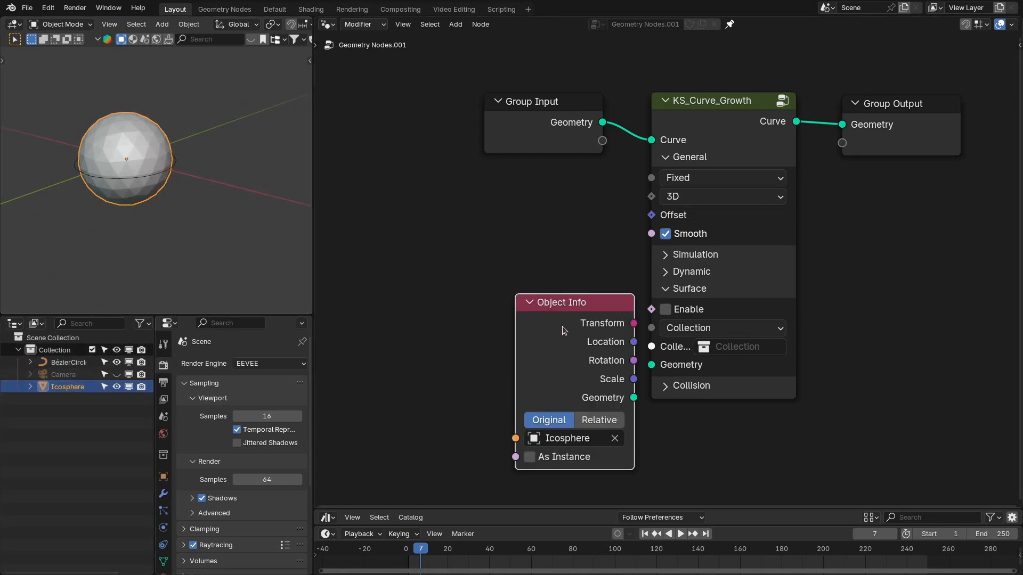
drag(584, 360, 660, 362)
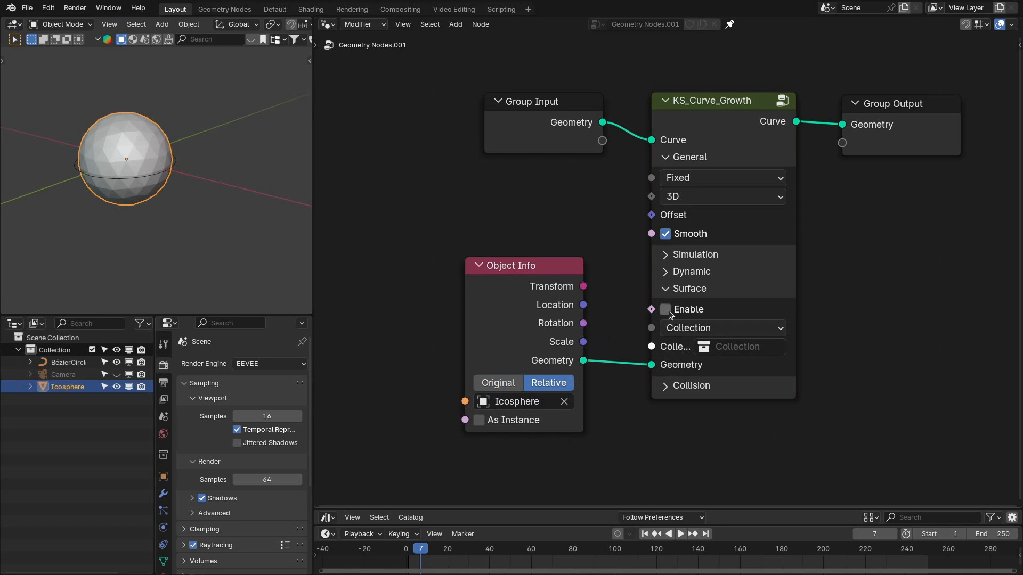
click(683, 327)
click(683, 390)
click(525, 324)
drag(526, 325, 540, 306)
- Select the Bézier circle and connect a Noise Texture's Color output to the growth node's Offset
middle_drag(101, 165, 164, 174)
click(136, 211)
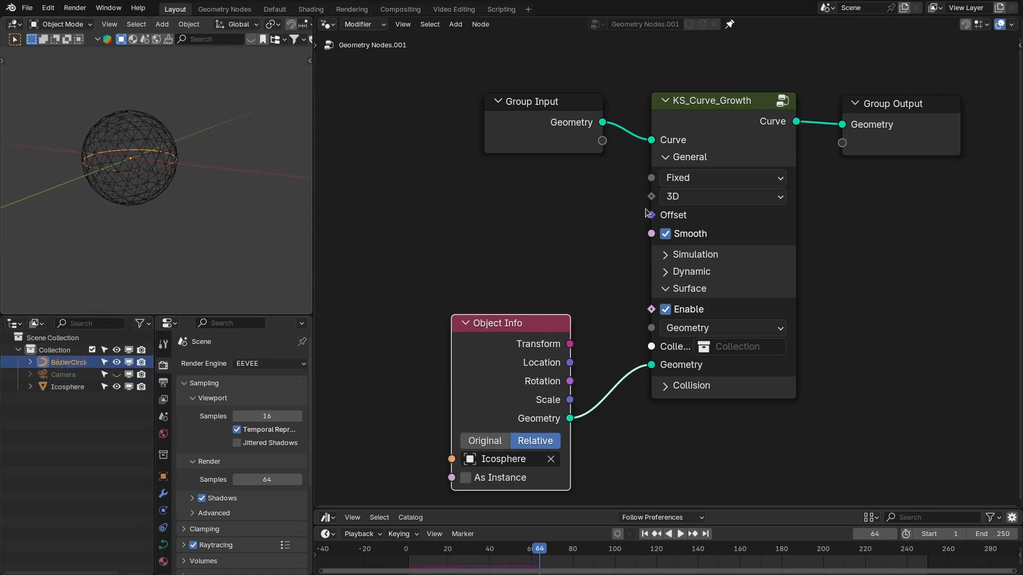
drag(650, 215, 493, 211)
text(noise)
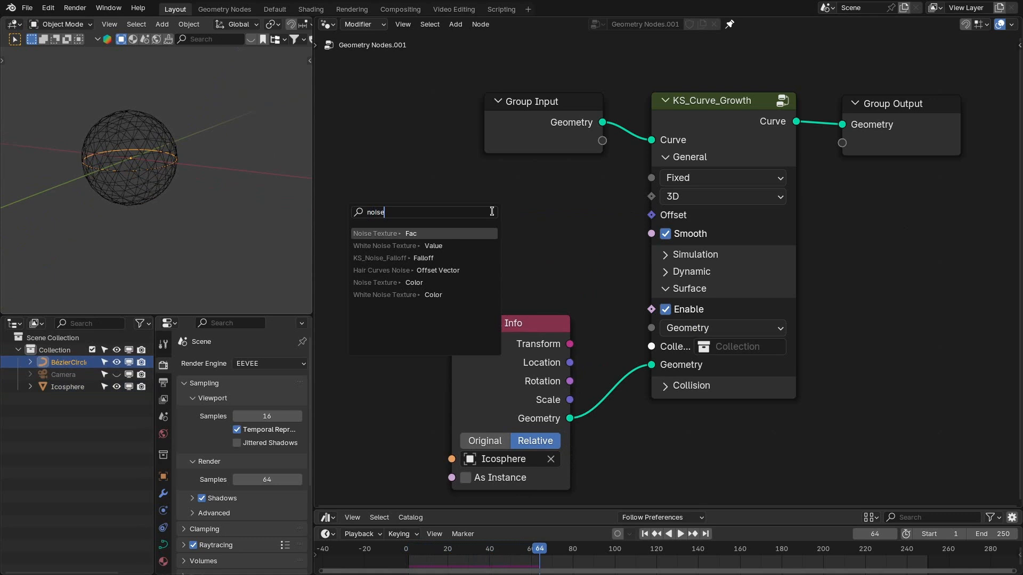
click(413, 282)
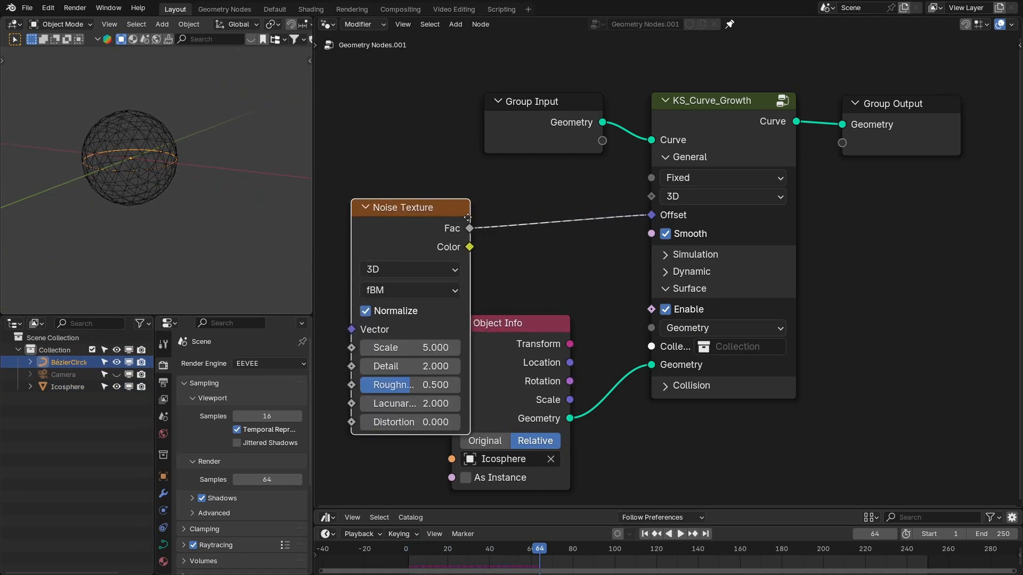
drag(434, 230, 443, 227)
- Insert a vector Scale node with a scale of 0.1 between the Noise Texture's Color output and the growth node's Offset
key(Return)
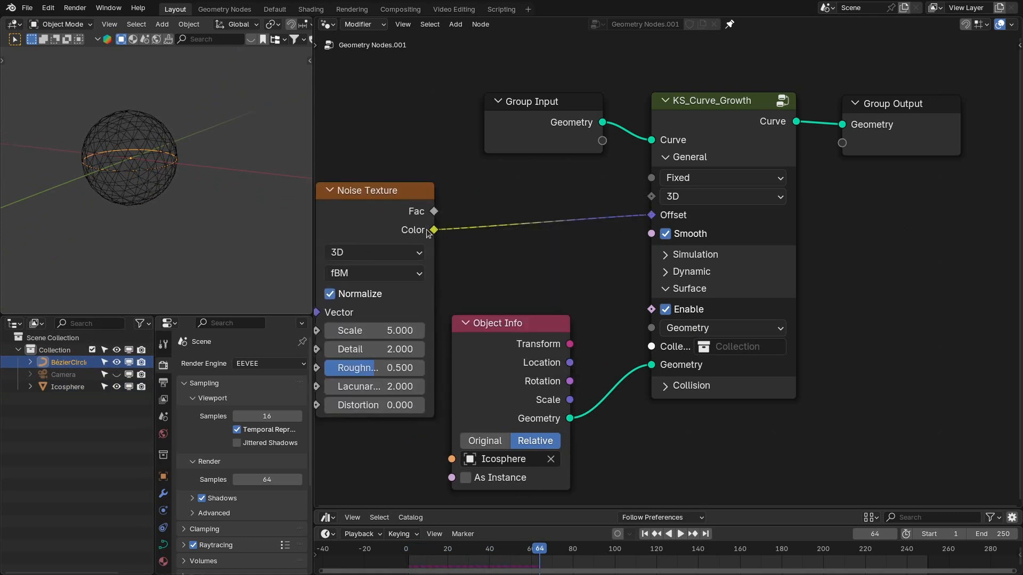
click(473, 207)
click(549, 279)
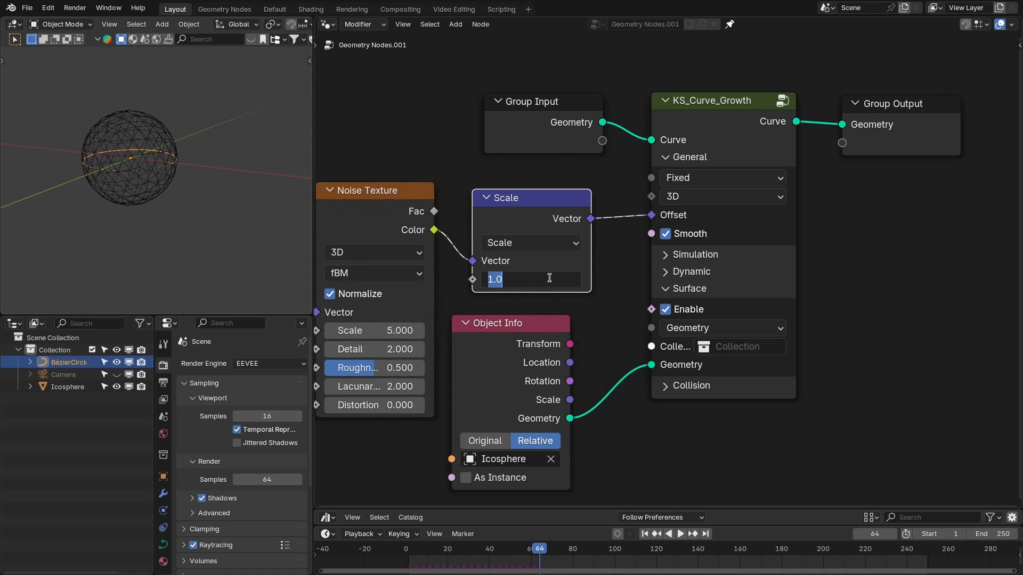
text(.1)
key(Return)
- Expand the growth node's Dynamic settings, set Length Step to 0.1 m, and play the simulation from the first frame
click(687, 271)
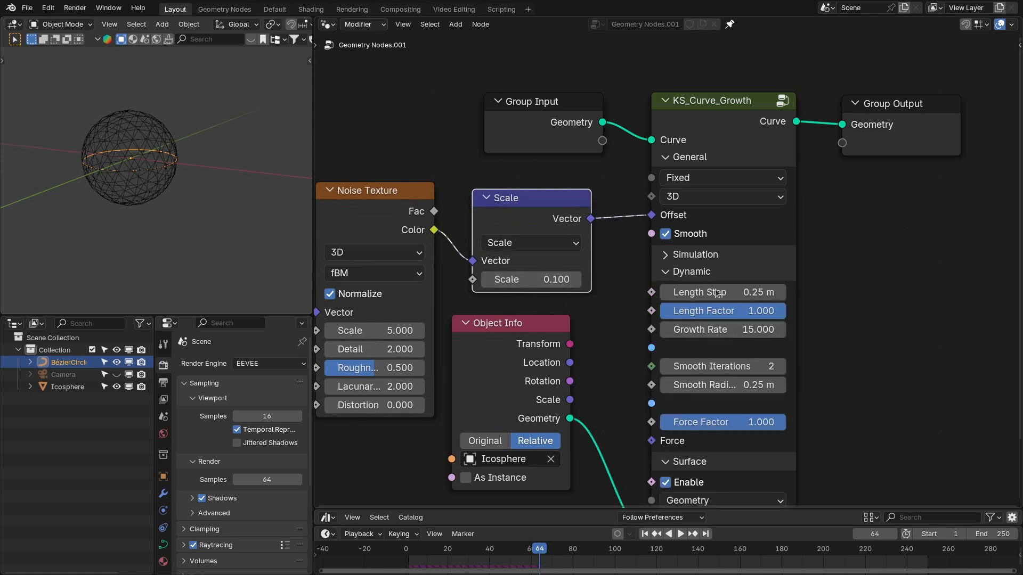
middle_drag(737, 292, 729, 241)
middle_drag(202, 193, 155, 196)
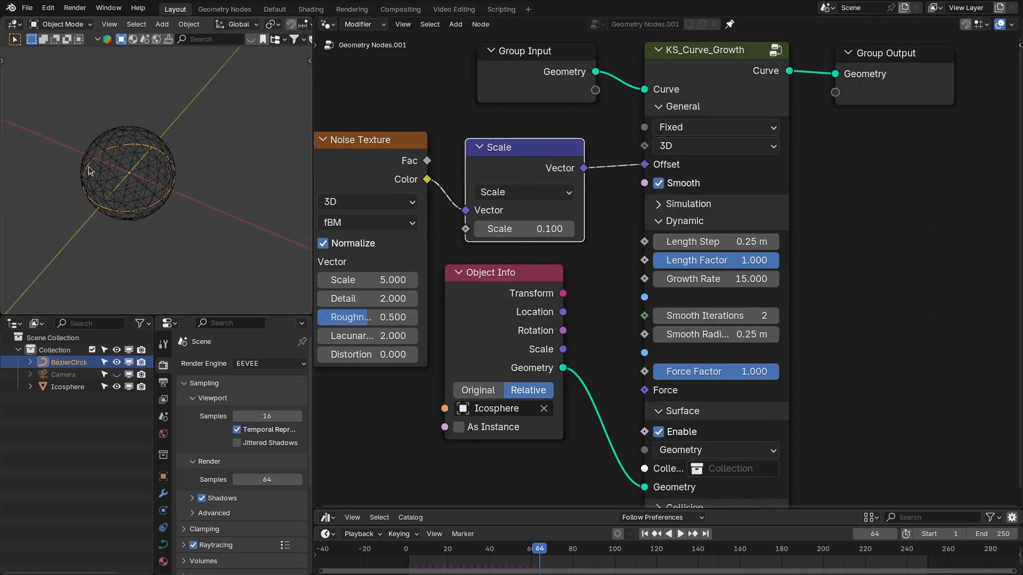
click(730, 247)
text(.)
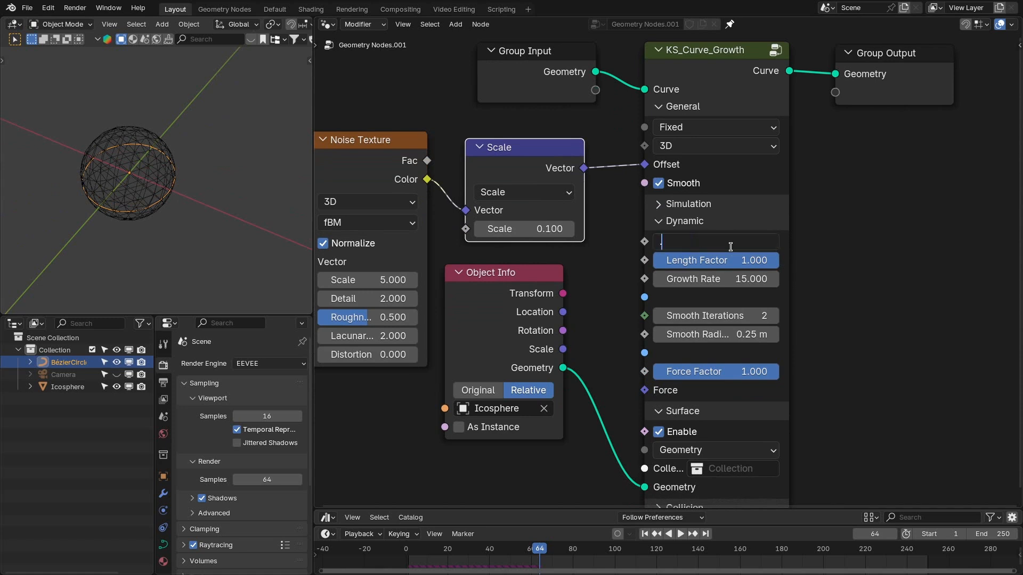
text(1)
key(Return)
key(shift+Right)
key(shift+Left)
key(space)
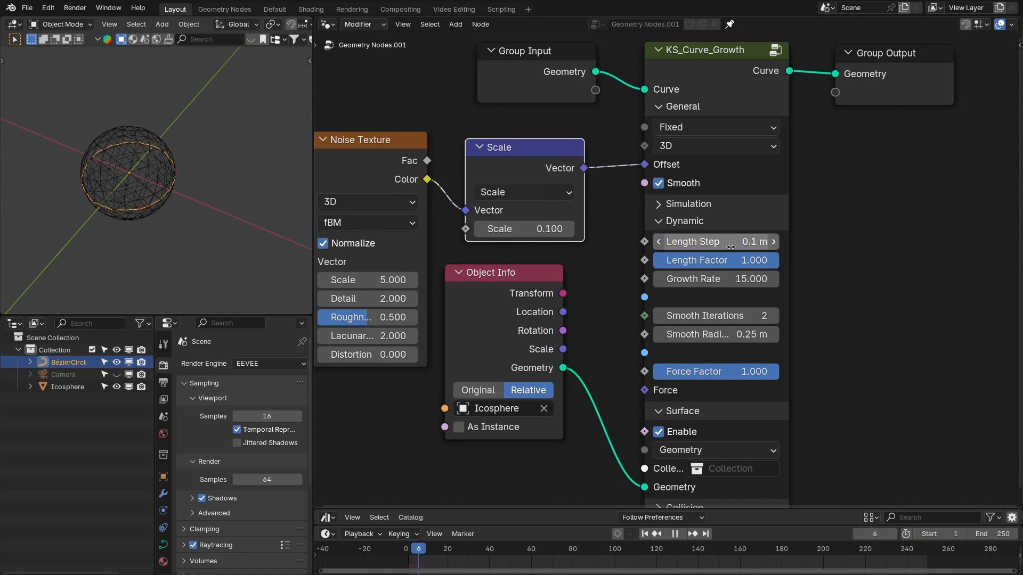
- Collapse the growth node's General and Dynamic settings, inspect the curve growing over the sphere, and stop the playback
click(670, 109)
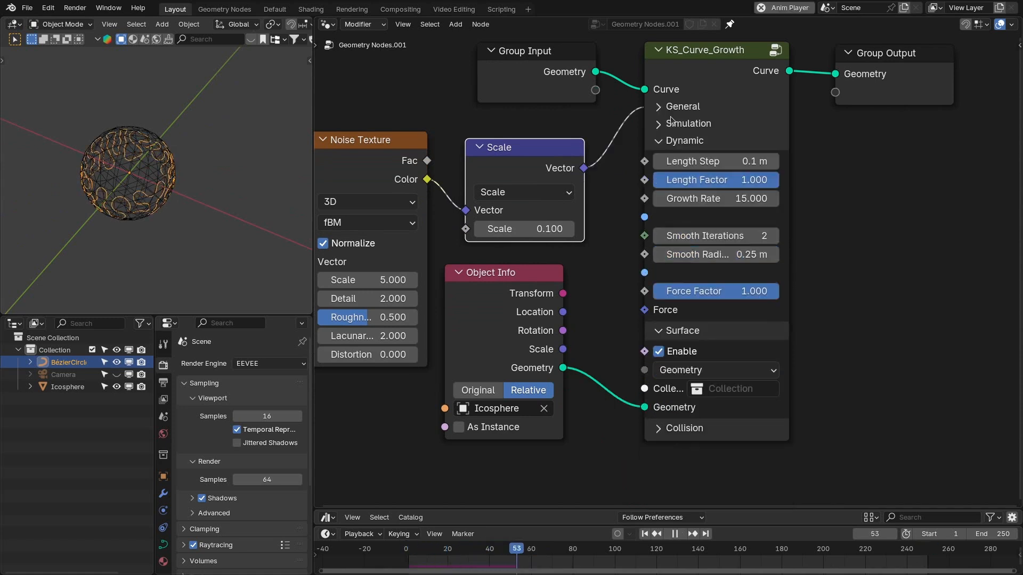
click(676, 144)
scroll(125, 223, up, 4)
middle_drag(126, 208, 127, 179)
scroll(159, 166, down, 3)
key(space)
scroll(204, 167, up, 3)
- Hide the Icosphere in the viewport and replay the curve growth from the first frame
click(116, 387)
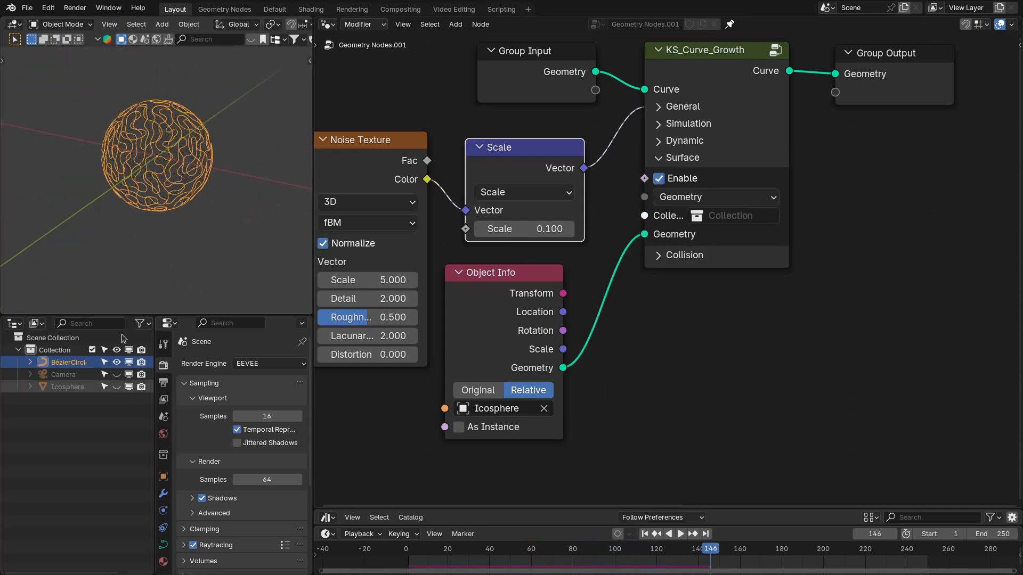
key(shift+Left)
key(space)
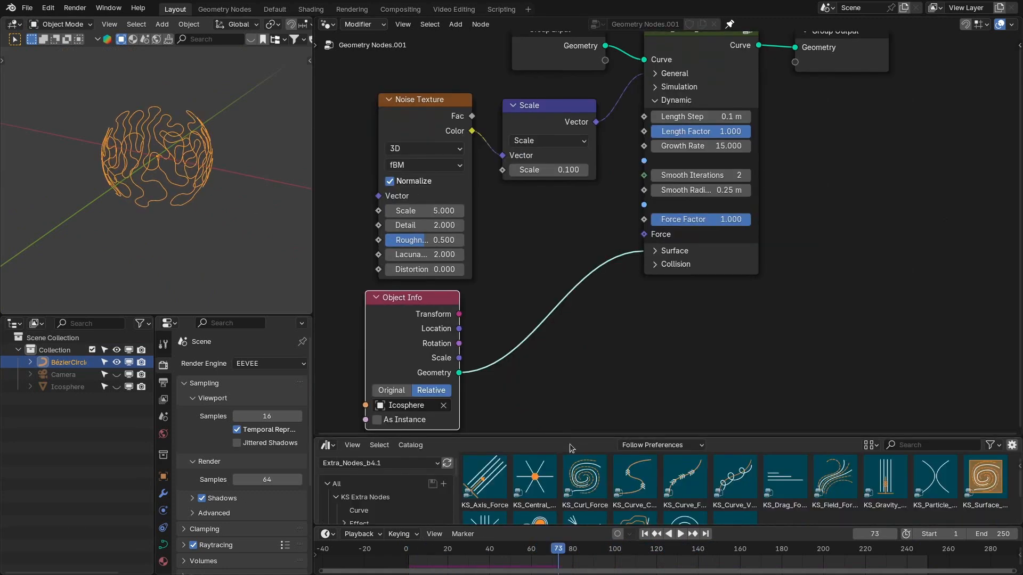
- Add a KS_Vortex_Force node from the asset library and connect its Force output to the growth node's Force
middle_drag(665, 322, 649, 304)
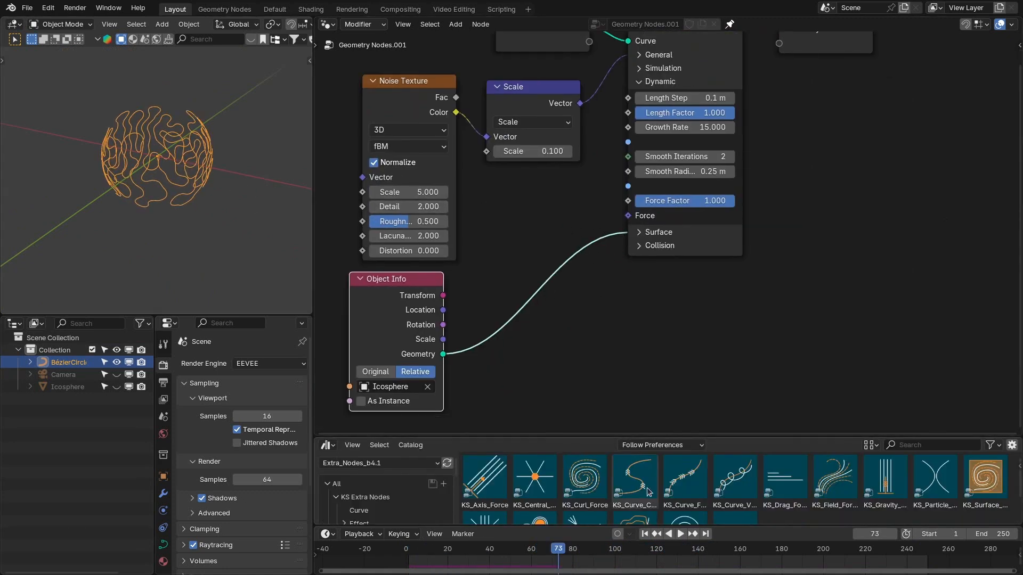
scroll(657, 488, down, 2)
scroll(659, 489, up, 2)
scroll(660, 492, down, 2)
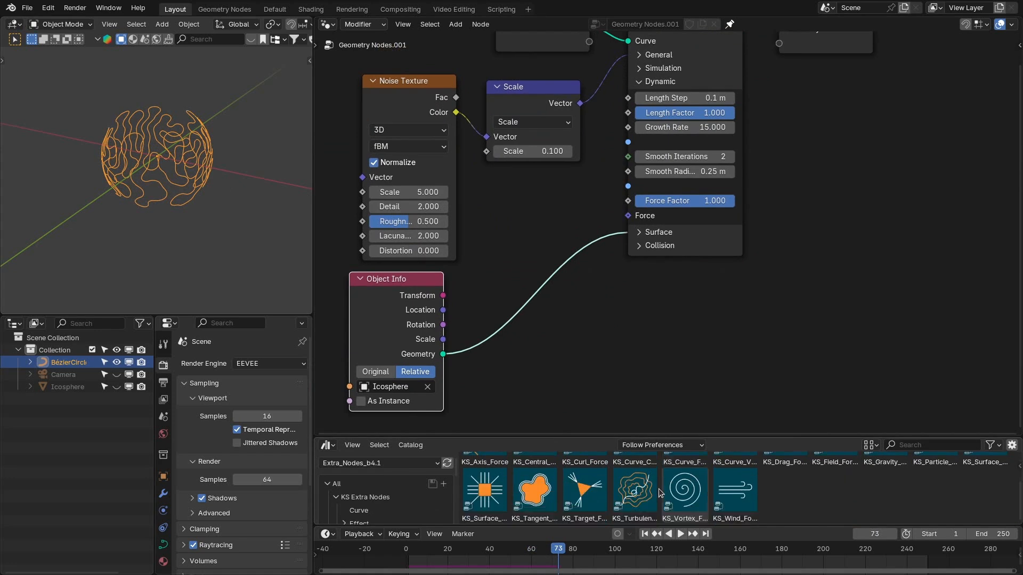
drag(666, 495, 717, 303)
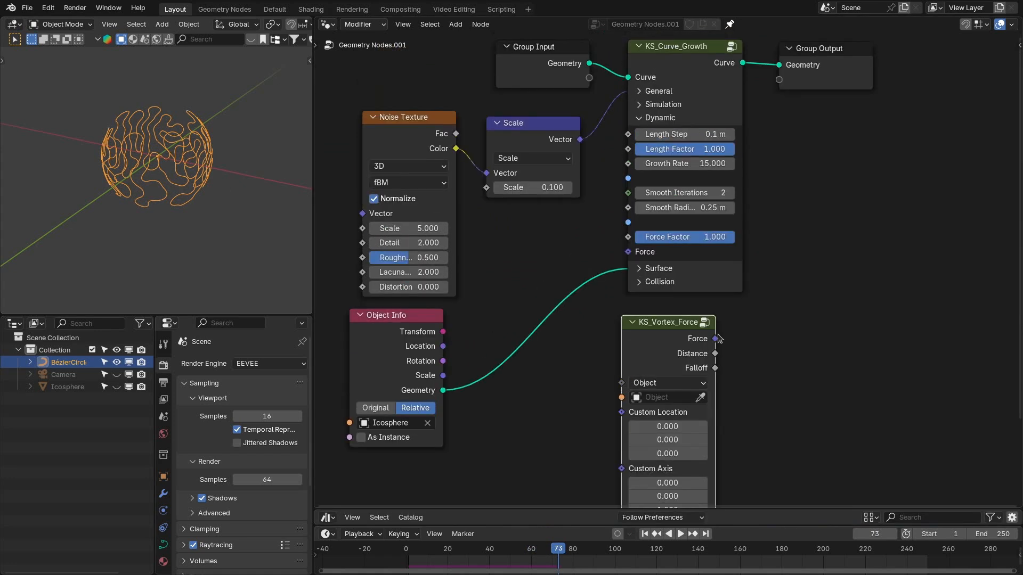
middle_drag(713, 358, 707, 245)
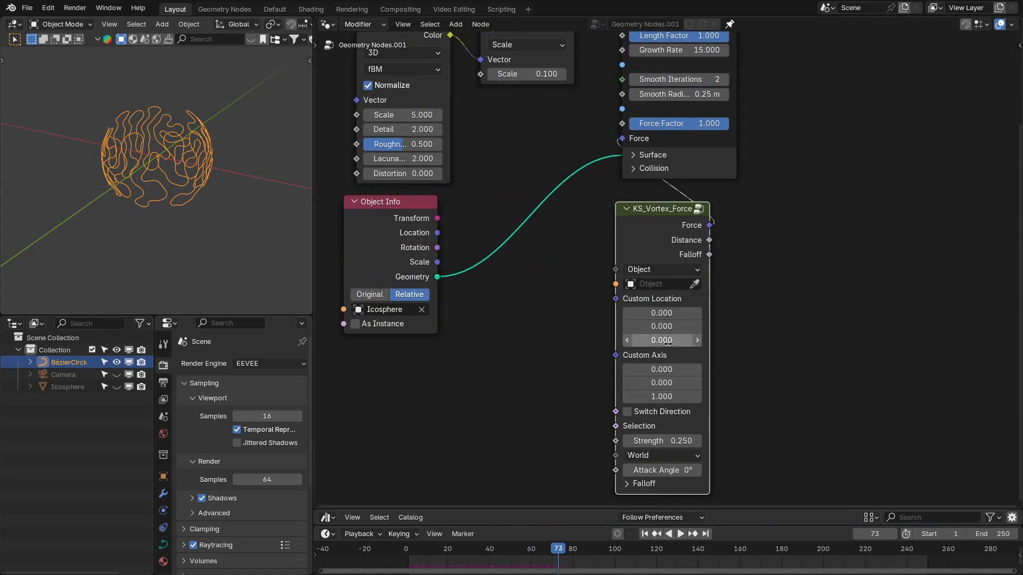
- Set the KS_Vortex_Force node's source to Custom and play the growth from the first frame
click(646, 273)
click(638, 316)
middle_drag(723, 415, 709, 386)
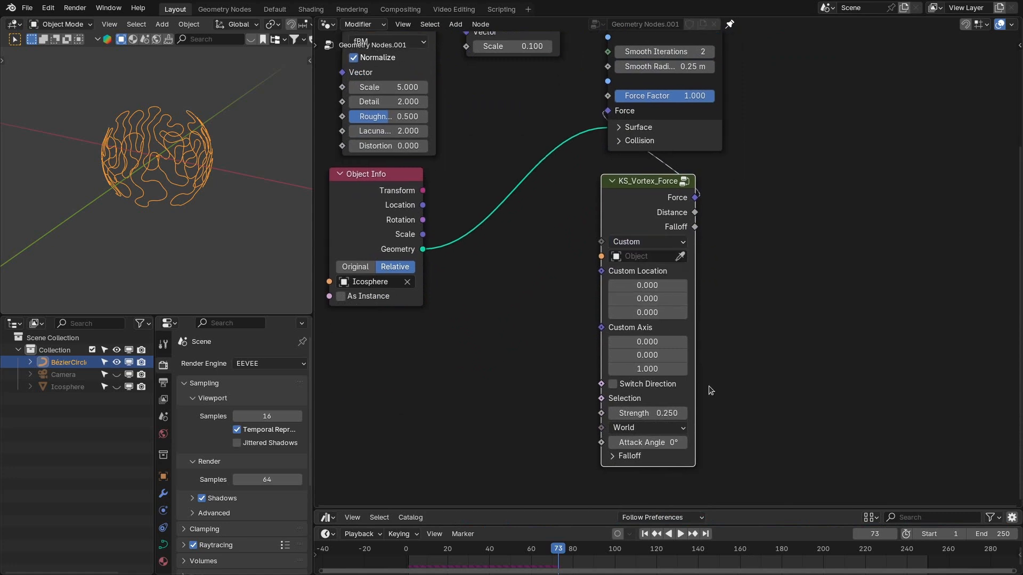
key(shift+Left)
key(space)
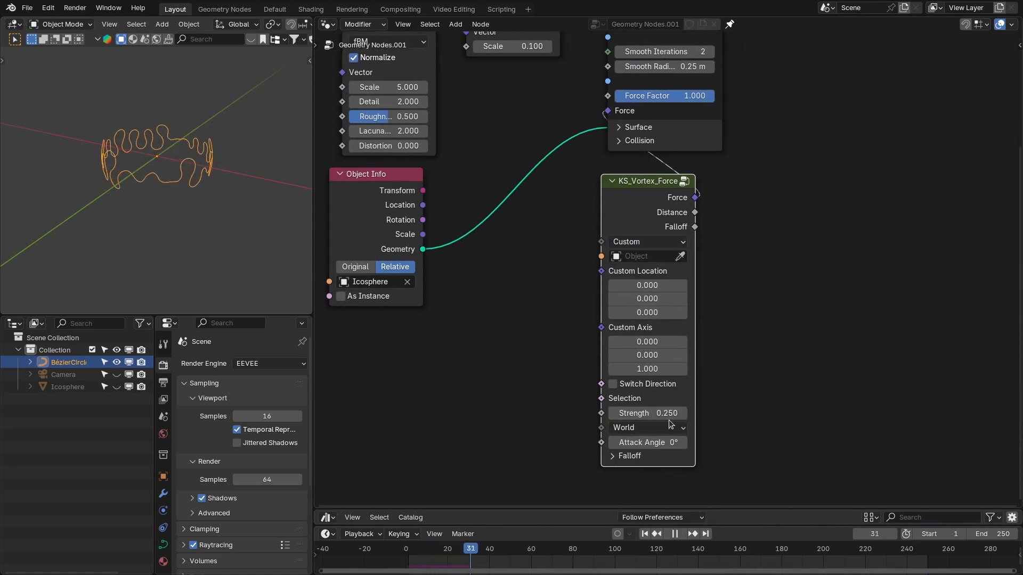
key(space)
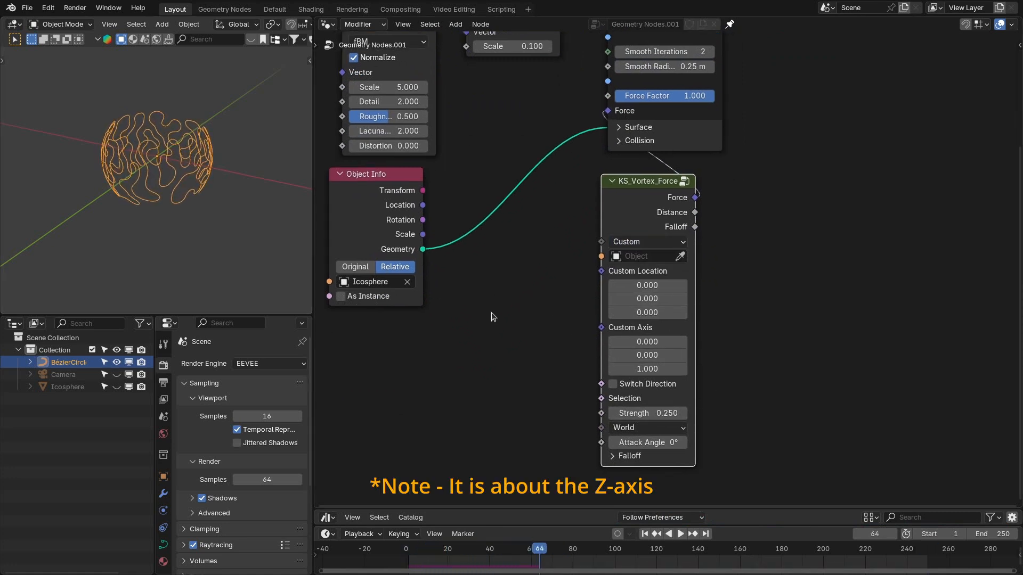
- Raise the vortex force's Strength to 13.2 and replay the growth from the first frame
click(663, 413)
text(1)
key(Return)
key(shift+Left)
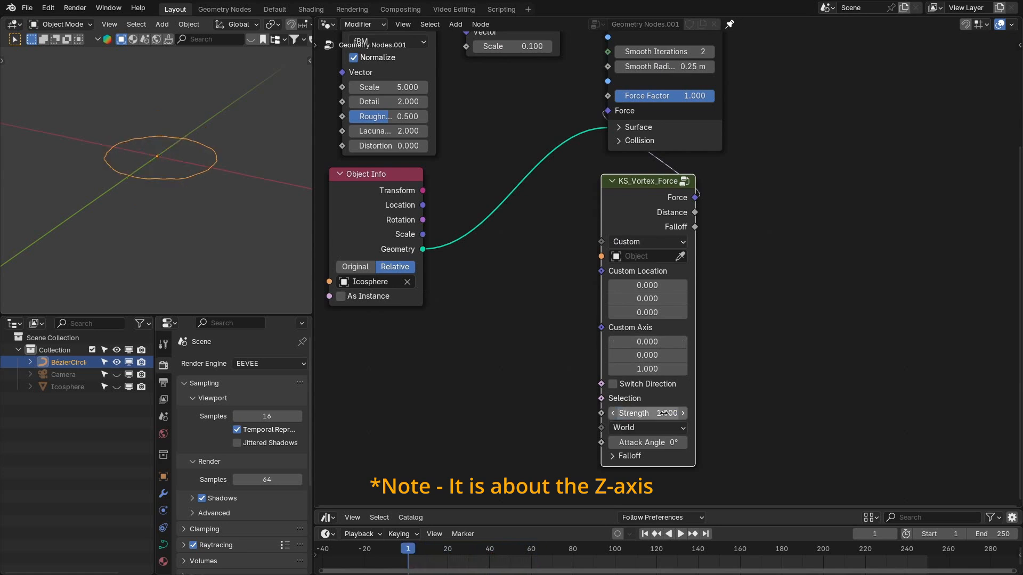
drag(663, 414, 692, 414)
key(shift+Left)
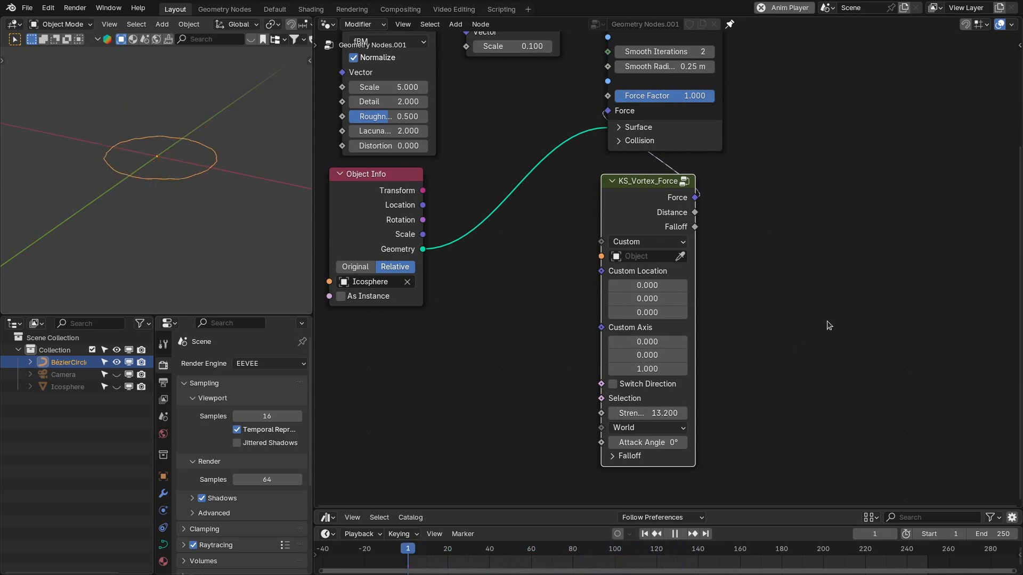
middle_drag(219, 178, 198, 208)
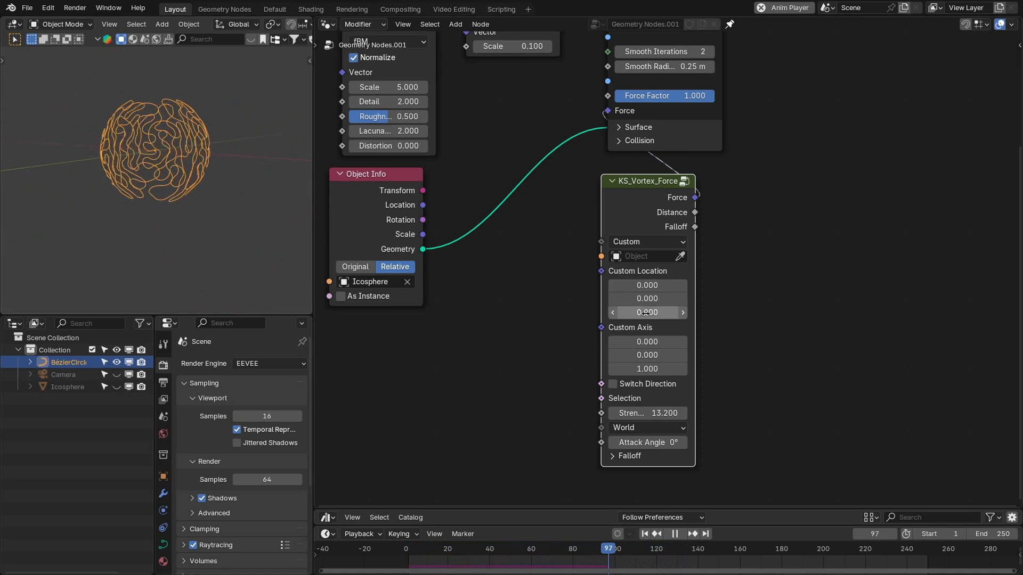
- Set the vortex force's Custom Axis Y to 1 and replay the growth from the start, checking it from the front
click(646, 355)
text(1)
key(Return)
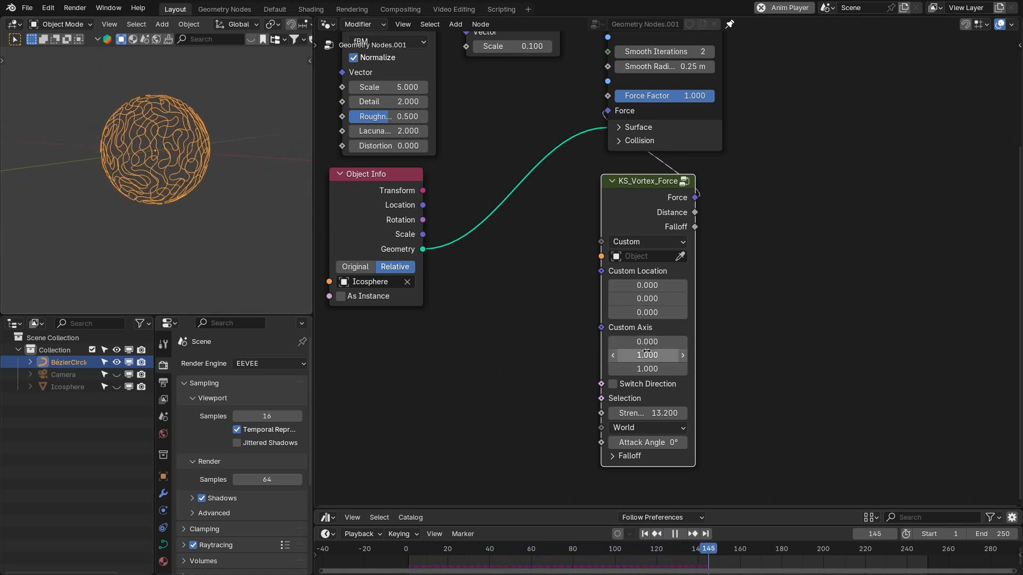
key(shift+Left)
key(KP_1)
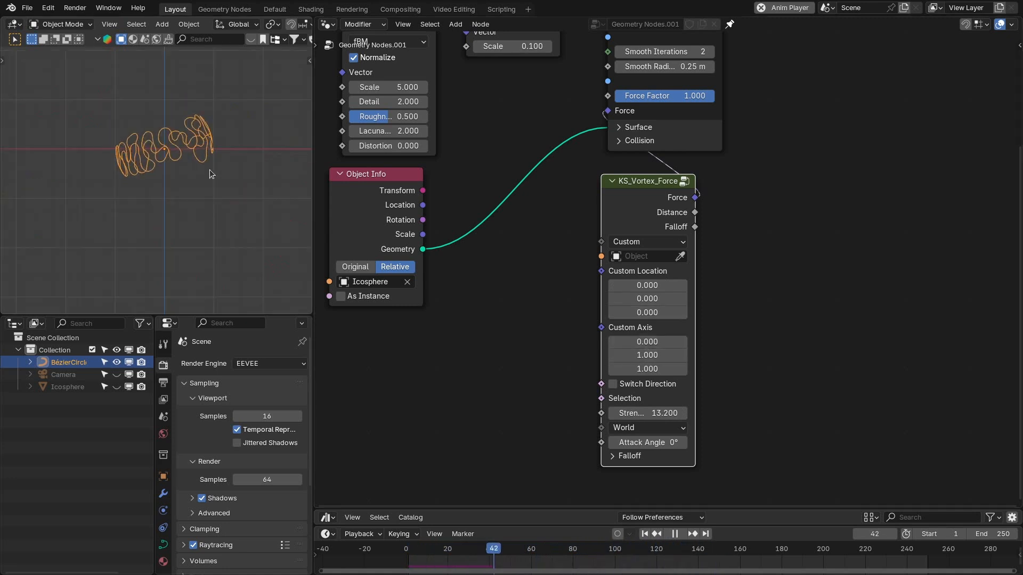
middle_drag(228, 167, 238, 190)
key(space)
- Delete the KS_Vortex_Force, Noise Texture and Scale nodes, keeping the Object Info node
scroll(617, 342, down, 2)
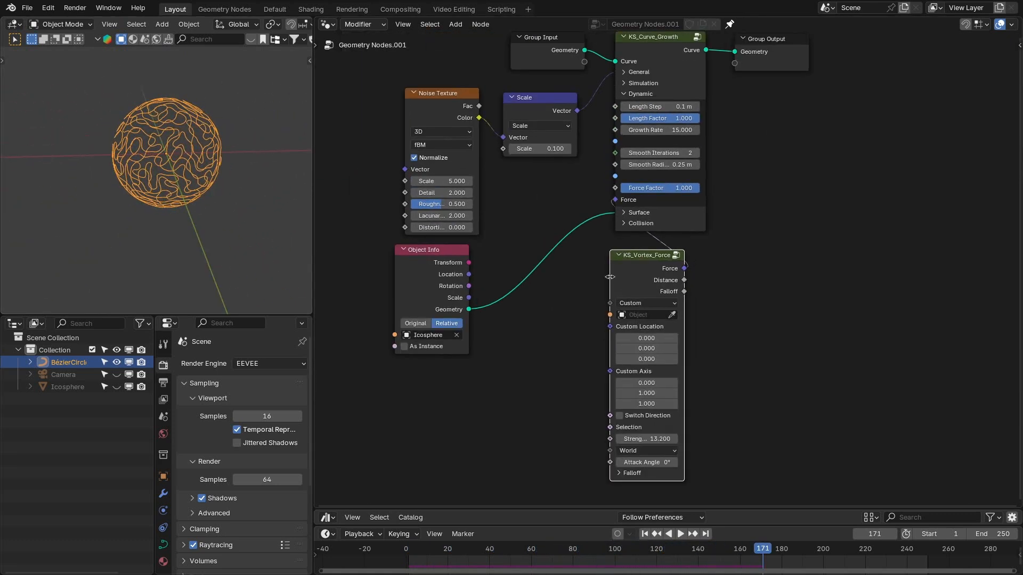
middle_drag(591, 277, 617, 343)
drag(578, 245, 693, 271)
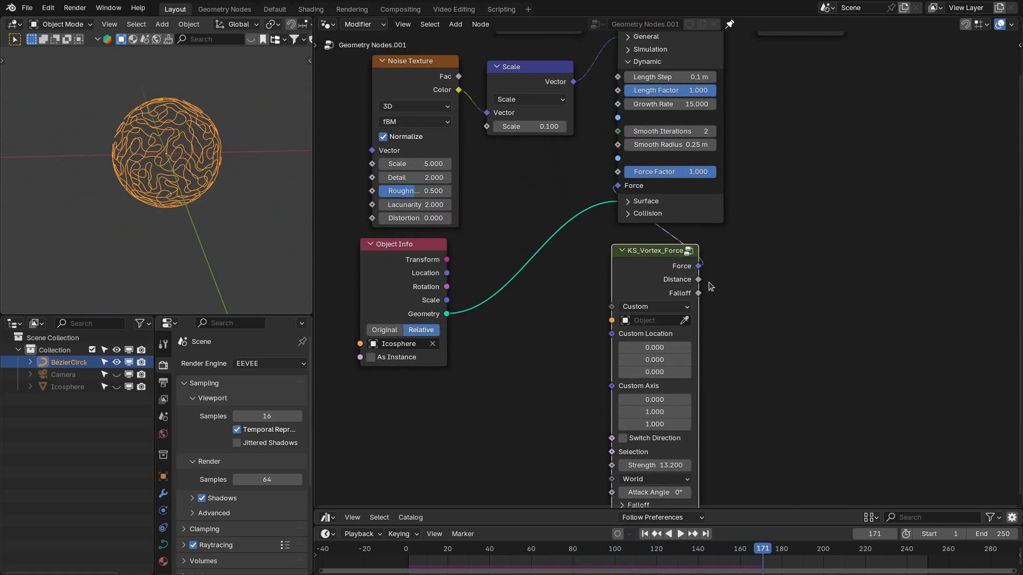
key(x)
middle_drag(658, 222, 663, 273)
drag(363, 123, 572, 236)
key(x)
- Disable the growth node's Surface option and set its General mode to 2D
click(433, 313)
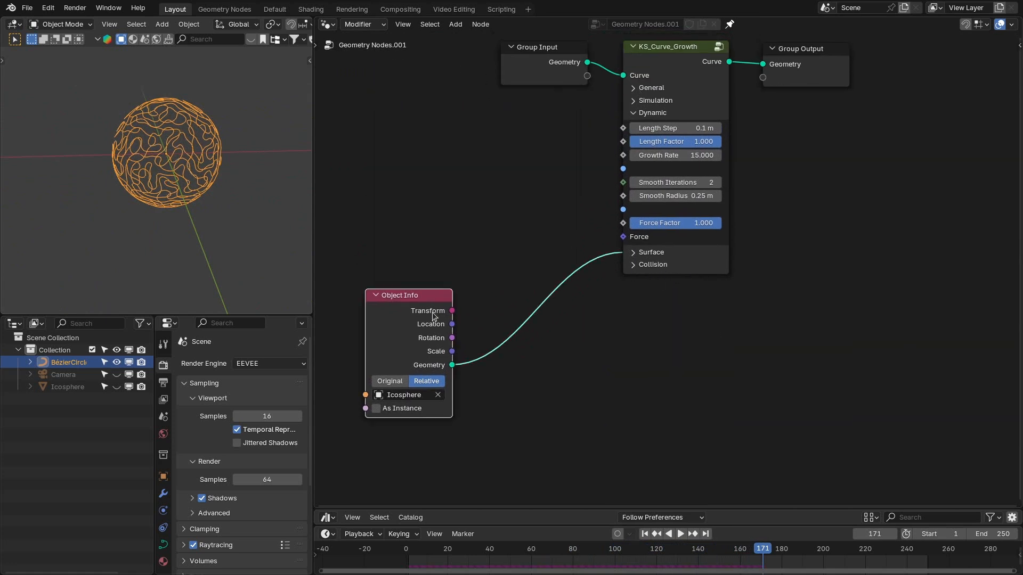
click(651, 254)
click(649, 89)
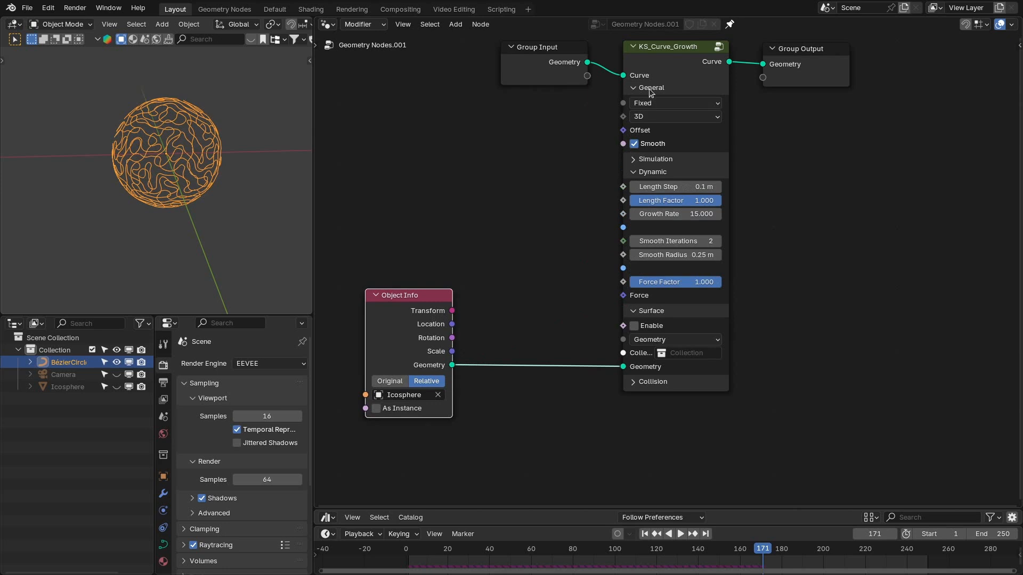
click(647, 117)
click(649, 148)
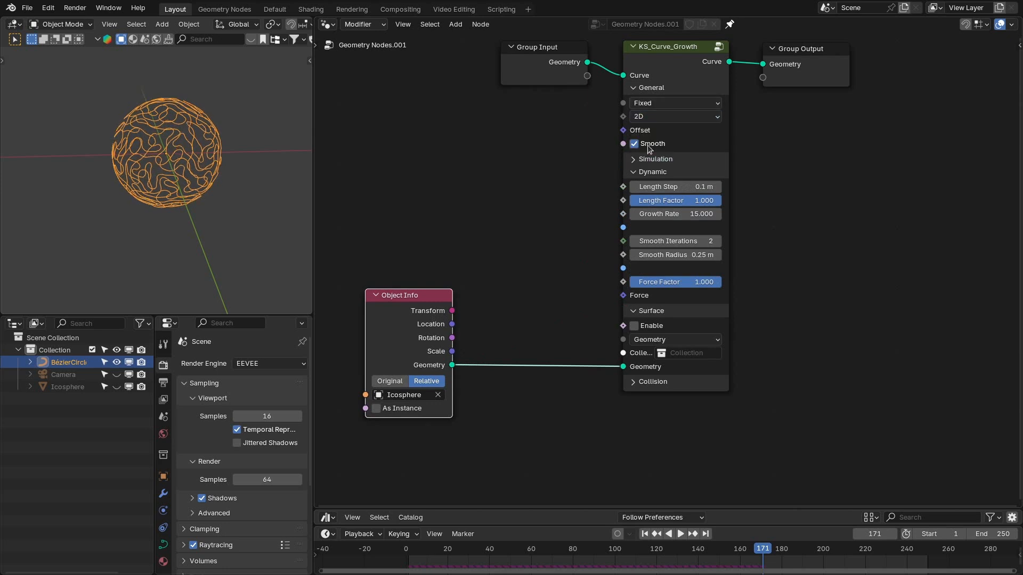
- Collapse the growth node's General, Dynamic and Surface settings and expand its Collision settings
drag(646, 88, 643, 130)
click(644, 126)
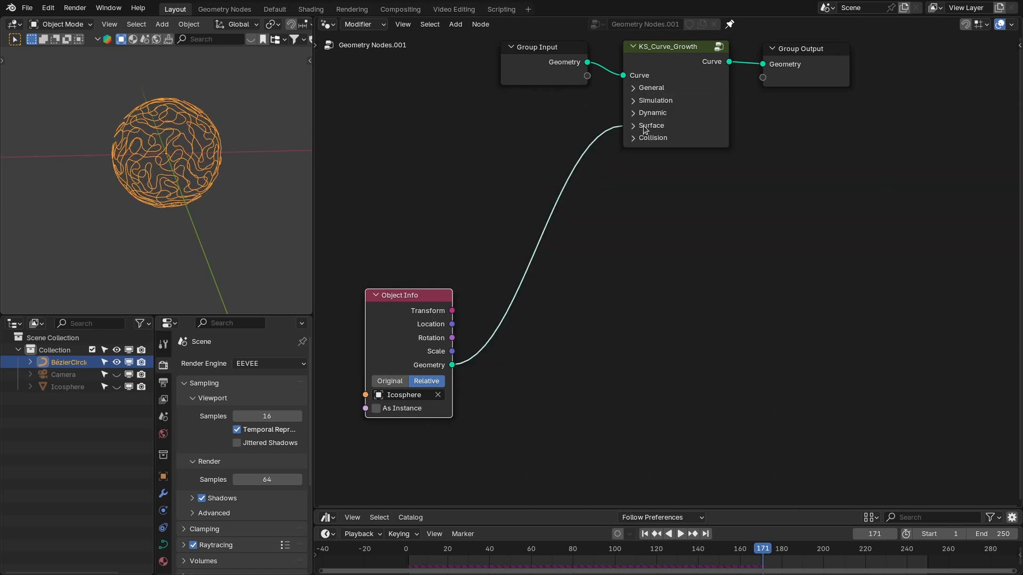
click(647, 137)
- Connect the Object Info's Geometry to the growth node's Collision Geometry, with Collision enabled and its source set to Geometry
drag(471, 357, 549, 197)
key(shift+Left)
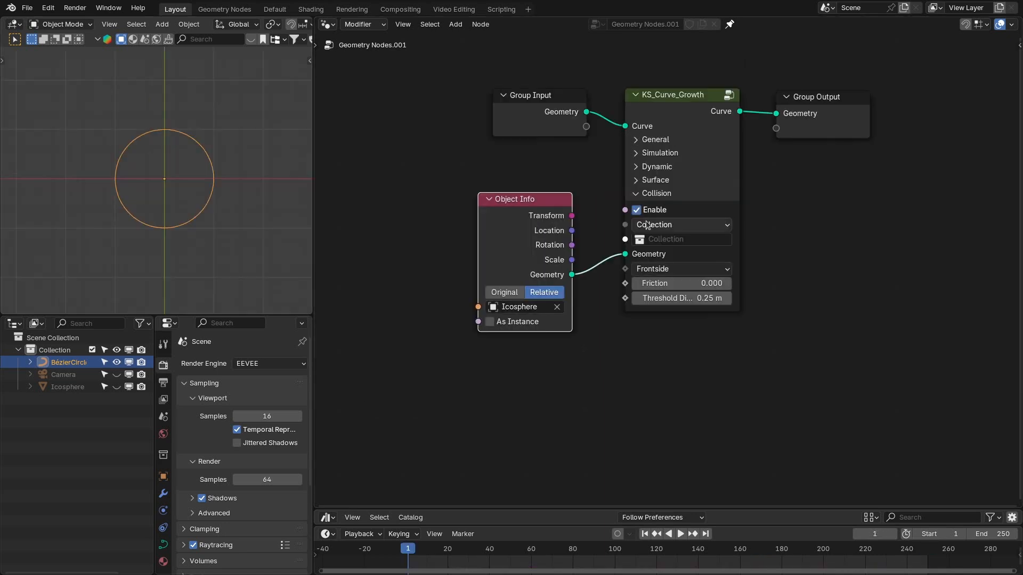
click(647, 225)
click(650, 258)
middle_drag(640, 296, 630, 299)
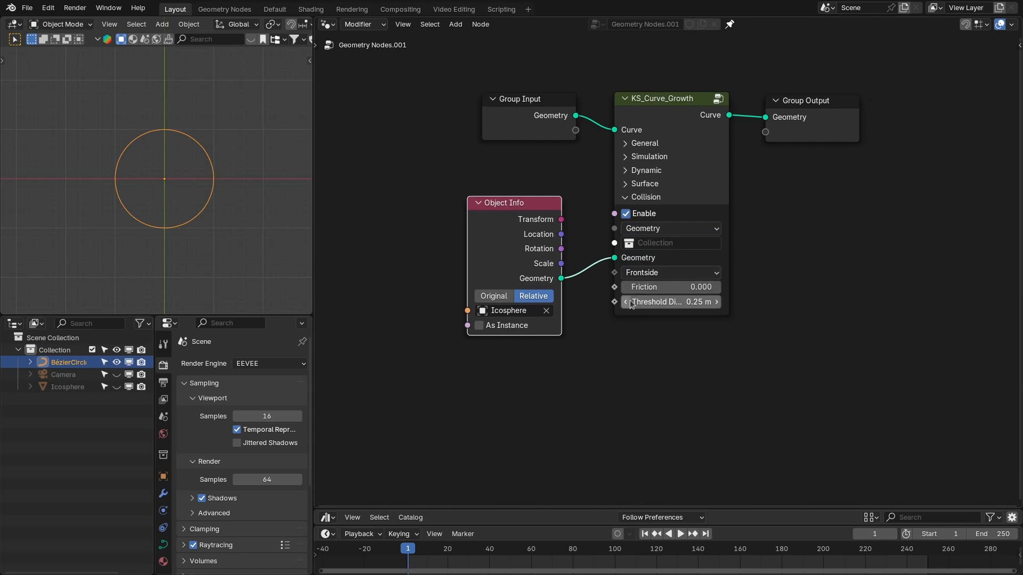
drag(534, 238, 543, 231)
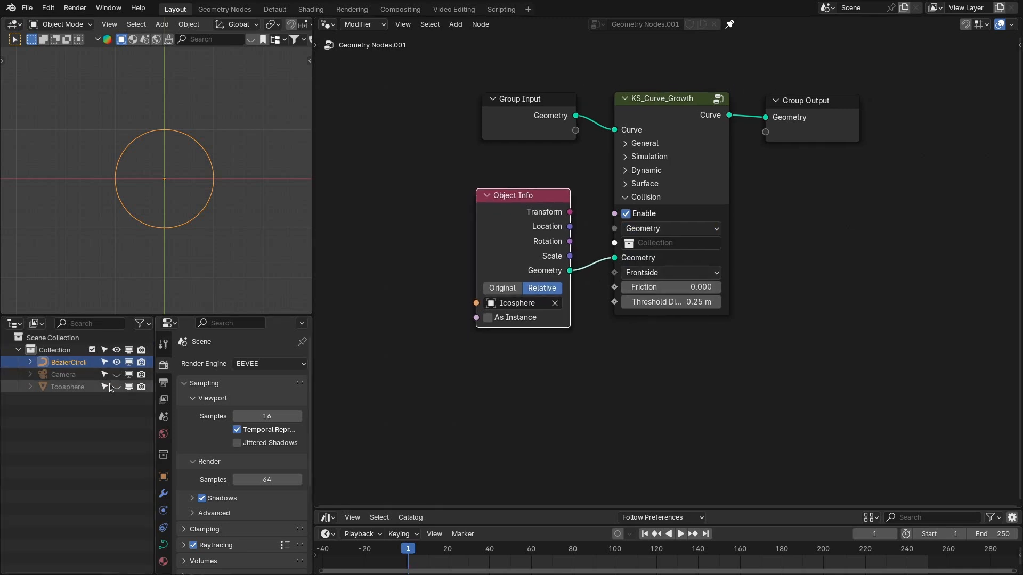
- Unhide the Icosphere and play the 2D curve growth around it in wireframe shading
click(115, 386)
scroll(170, 201, up, 2)
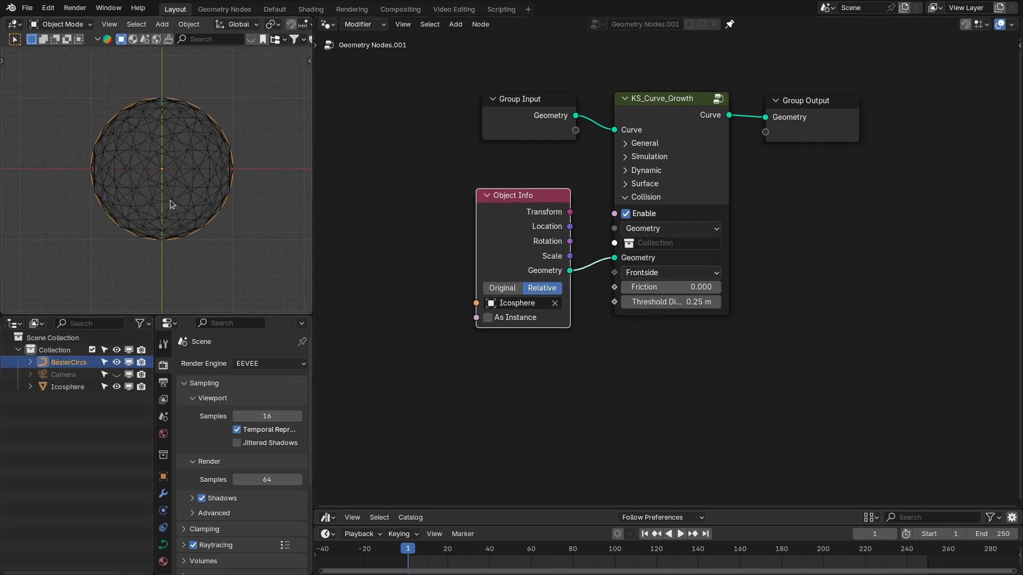
key(z)
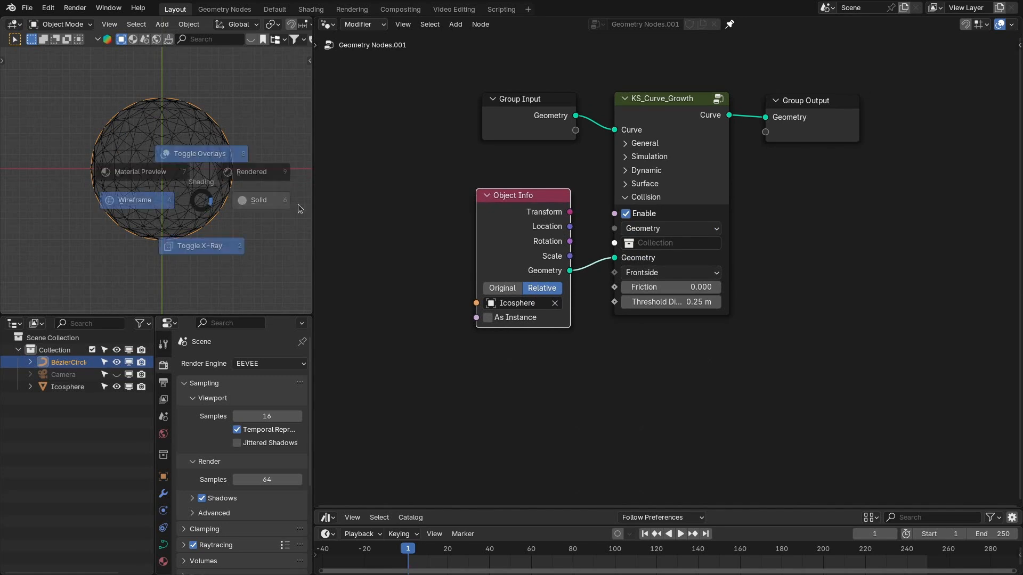
click(298, 203)
key(space)
key(z)
click(178, 200)
scroll(177, 200, down, 1)
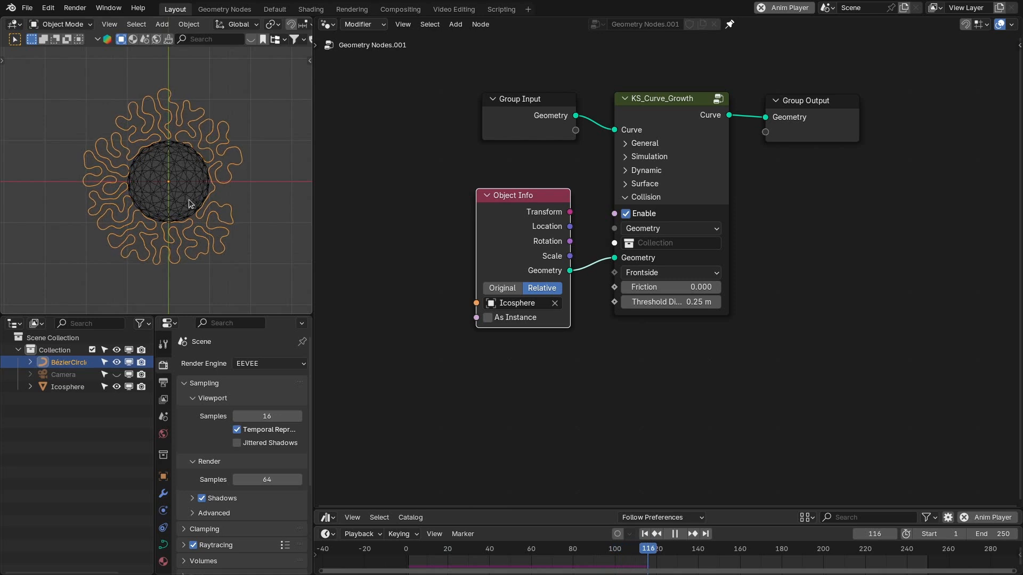
- Select the Icosphere, stop the playback, and set the growth node's collision side to Backside
click(189, 199)
key(space)
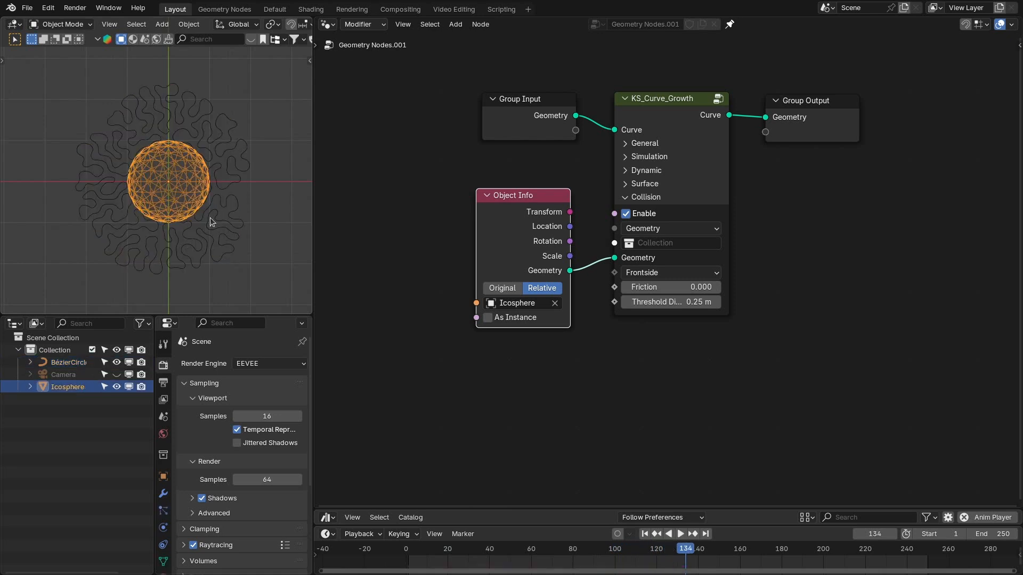
click(653, 273)
click(645, 307)
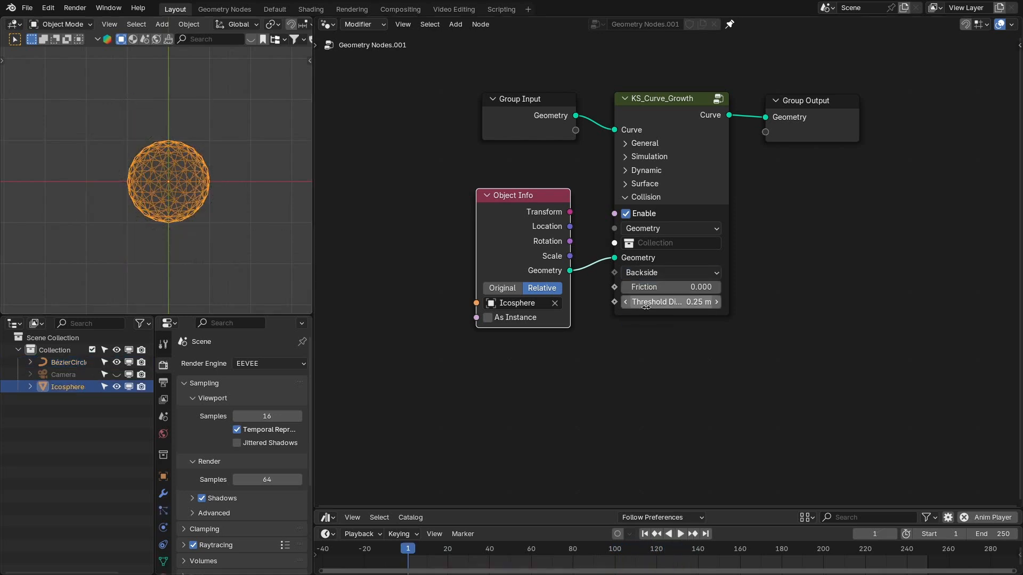
- Scale up the Icosphere, play the curve growth inside it with the Bézier circle selected, and stop the playback
key(s)
click(267, 258)
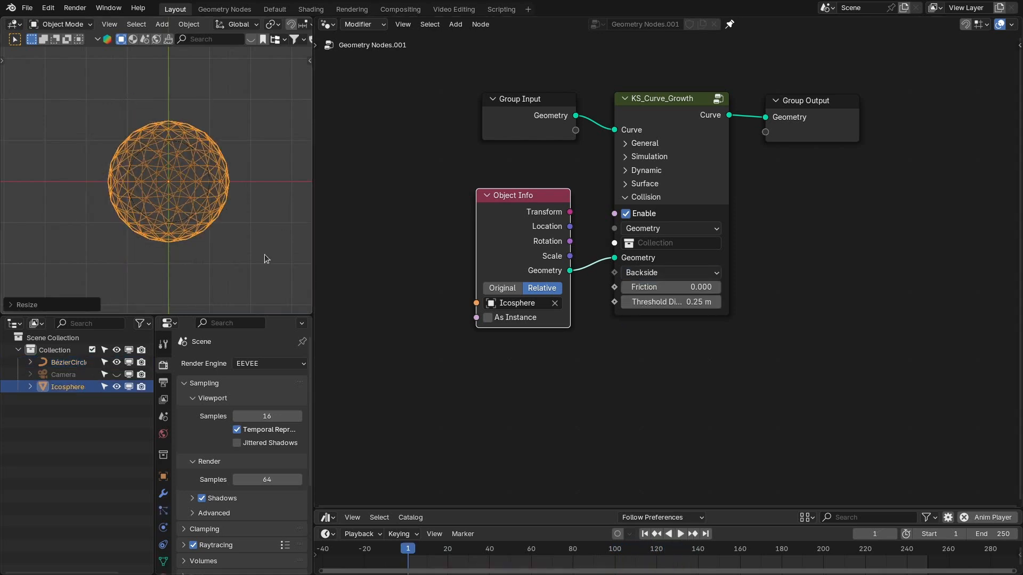
key(shift+Right)
key(shift+Left)
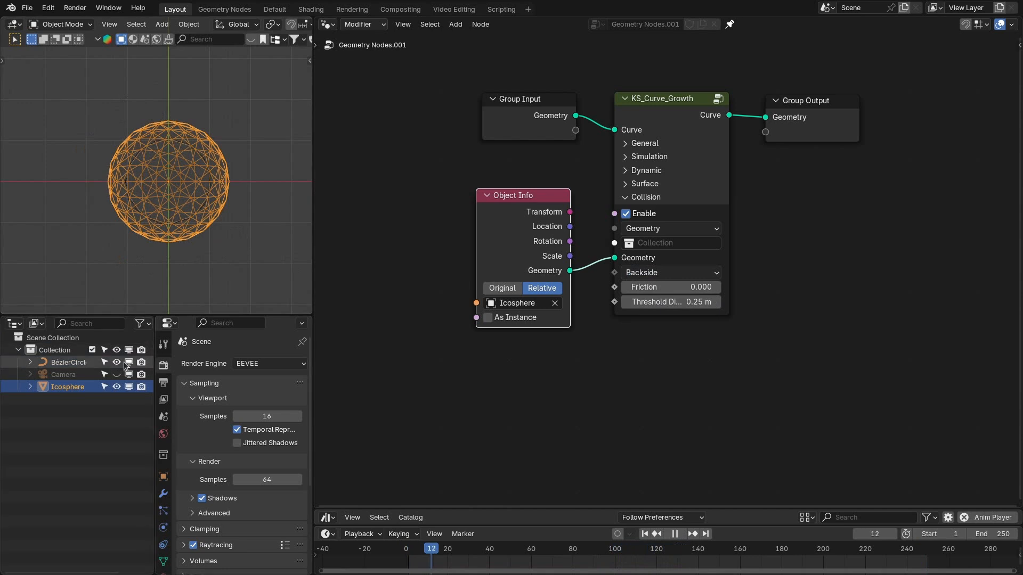
click(69, 362)
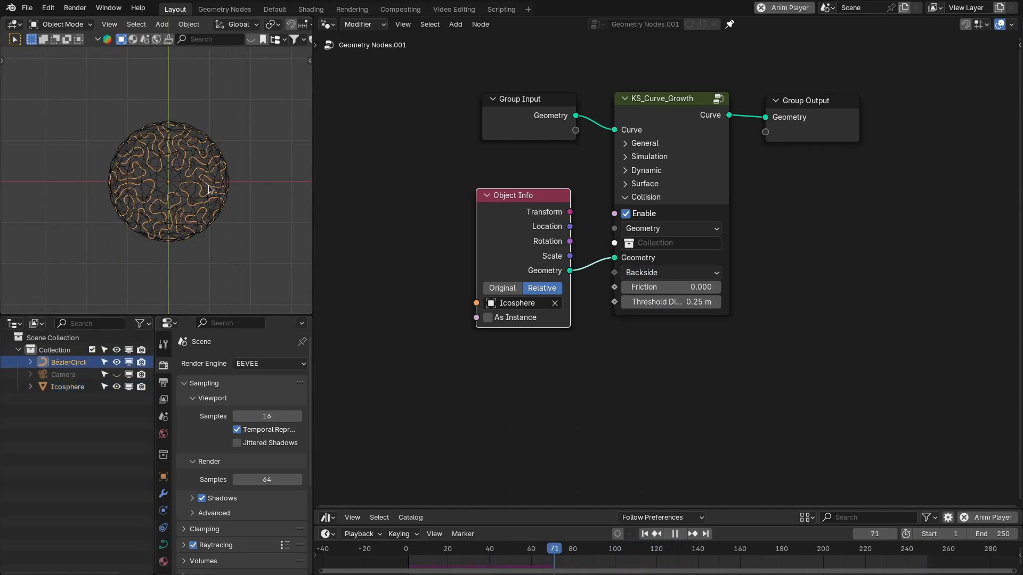
middle_drag(213, 248, 181, 144)
key(space)
- Expand the growth node's General settings and connect a new Noise Texture node to its Offset input
click(649, 157)
click(648, 157)
click(645, 143)
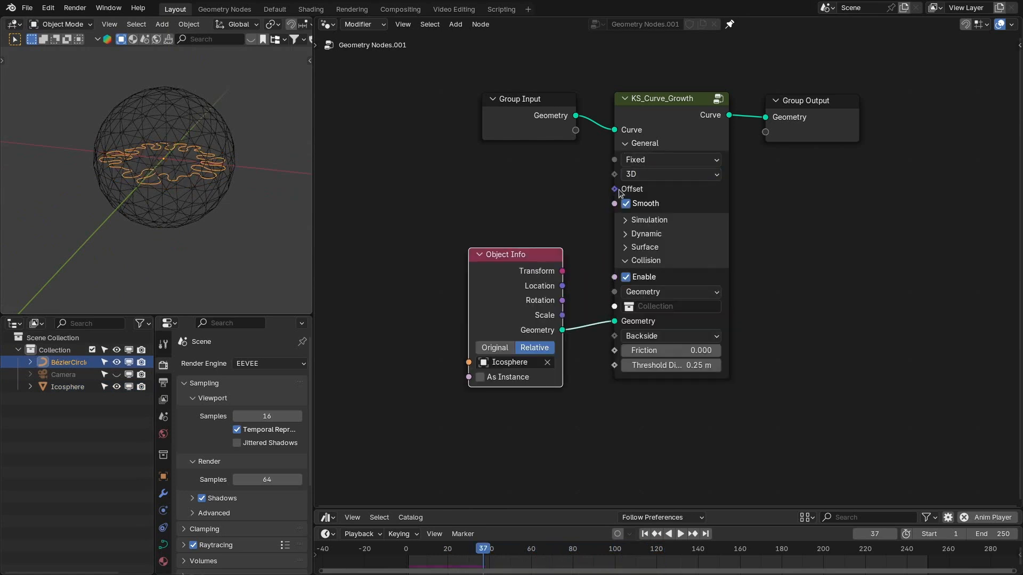
drag(615, 189, 461, 200)
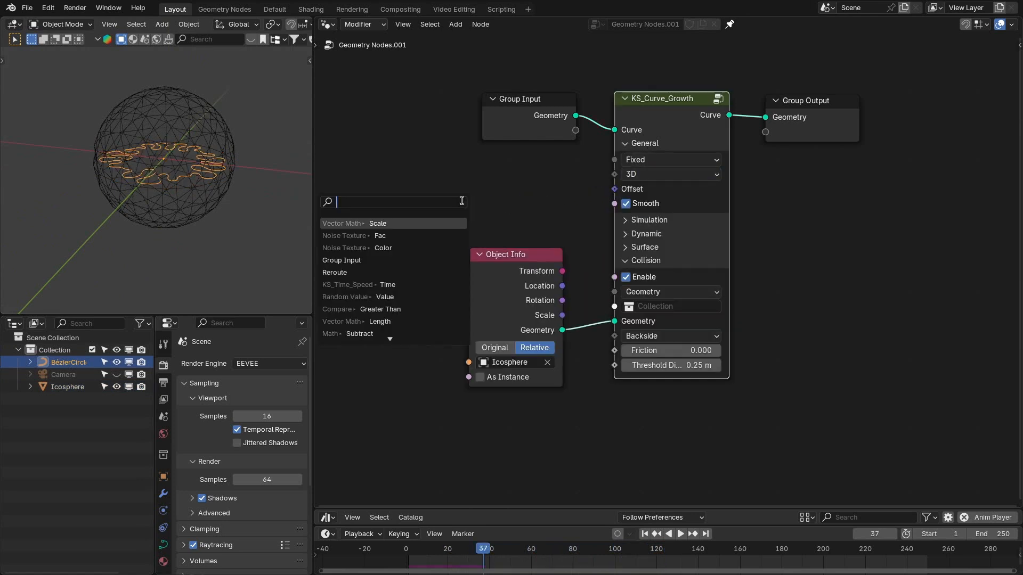
text(noise)
key(Return)
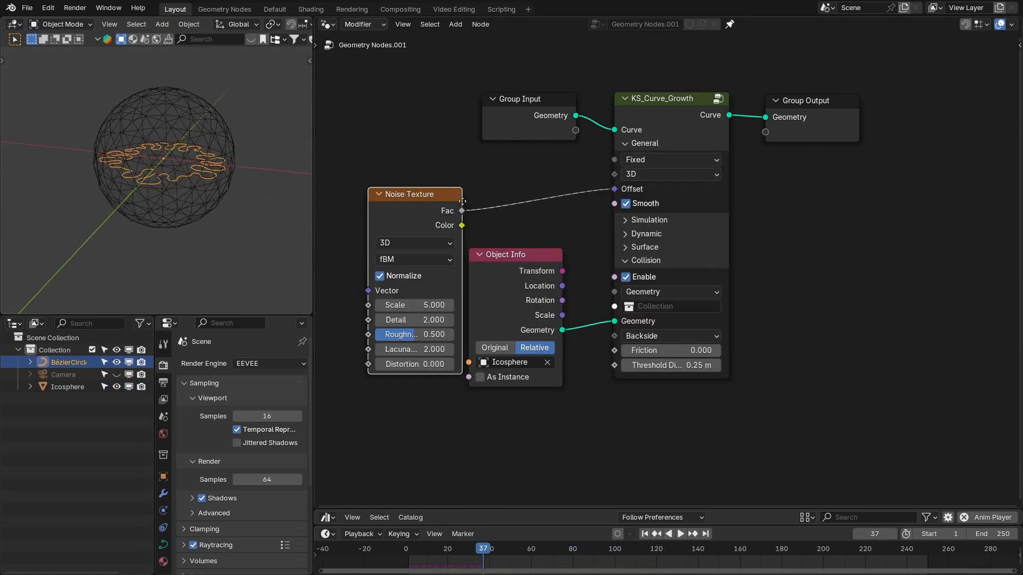
click(434, 205)
- Insert a Vector Math Scale node between the Noise Texture's Color and the growth node's Offset, with Scale set to 0.01
drag(422, 208, 463, 212)
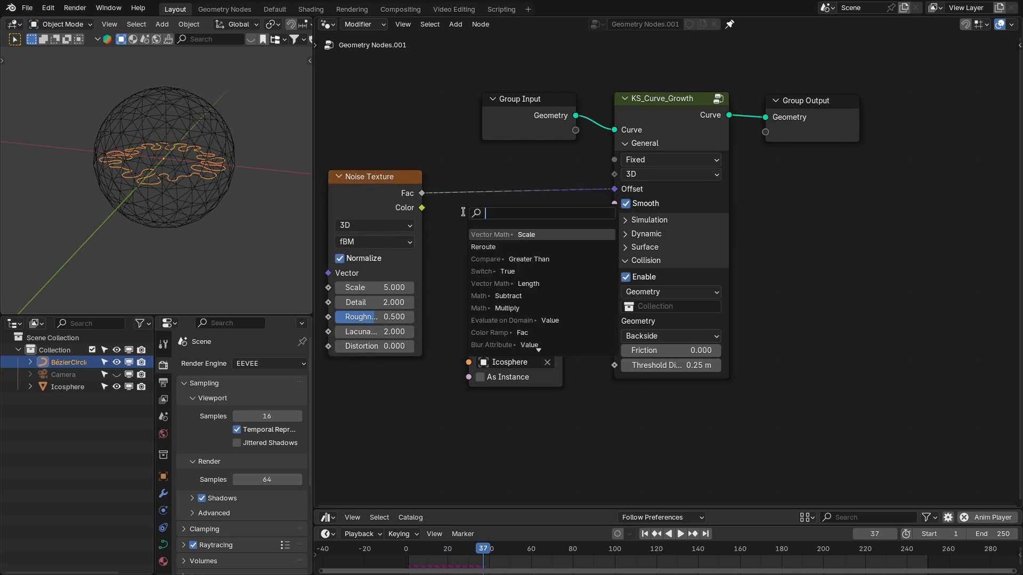
text(scale)
key(Return)
double_click(518, 225)
text(0.01)
key(Return)
- Replay the noise-offset growth from the start, stop it, and examine the curve inside the Icosphere from several angles
key(shift+Left)
key(space)
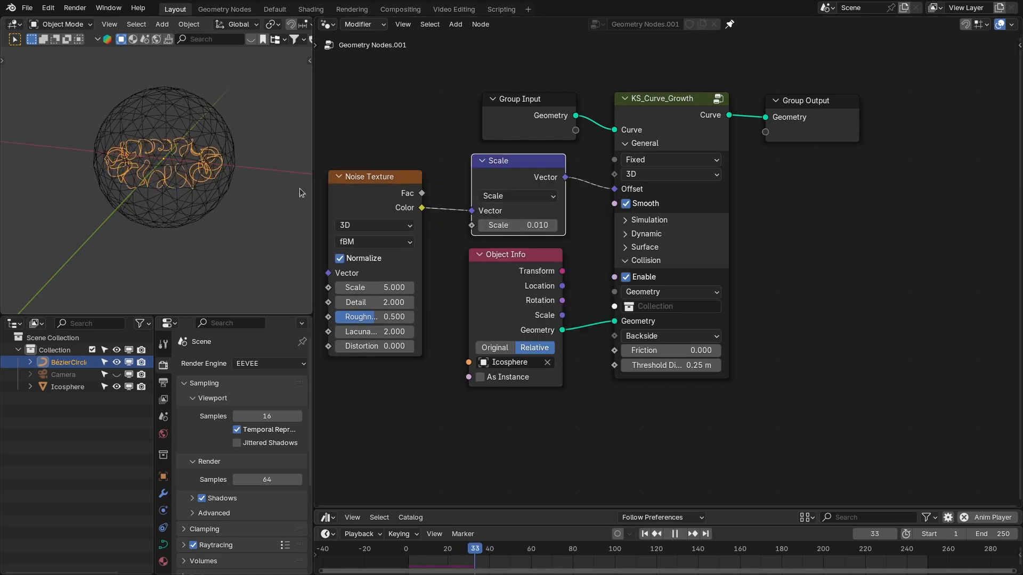
drag(373, 177, 405, 154)
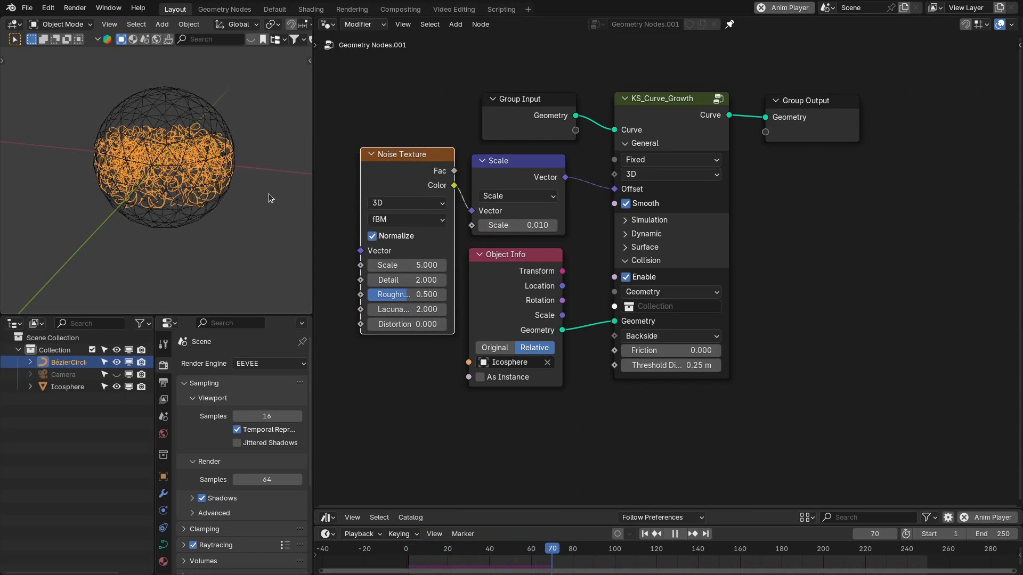
key(space)
middle_drag(266, 193, 255, 112)
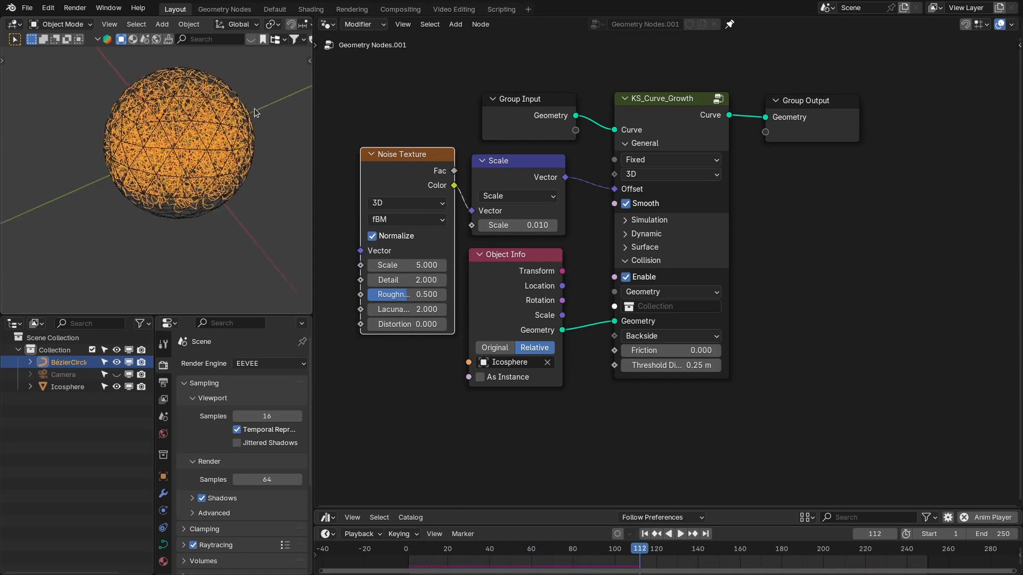
scroll(155, 208, up, 10)
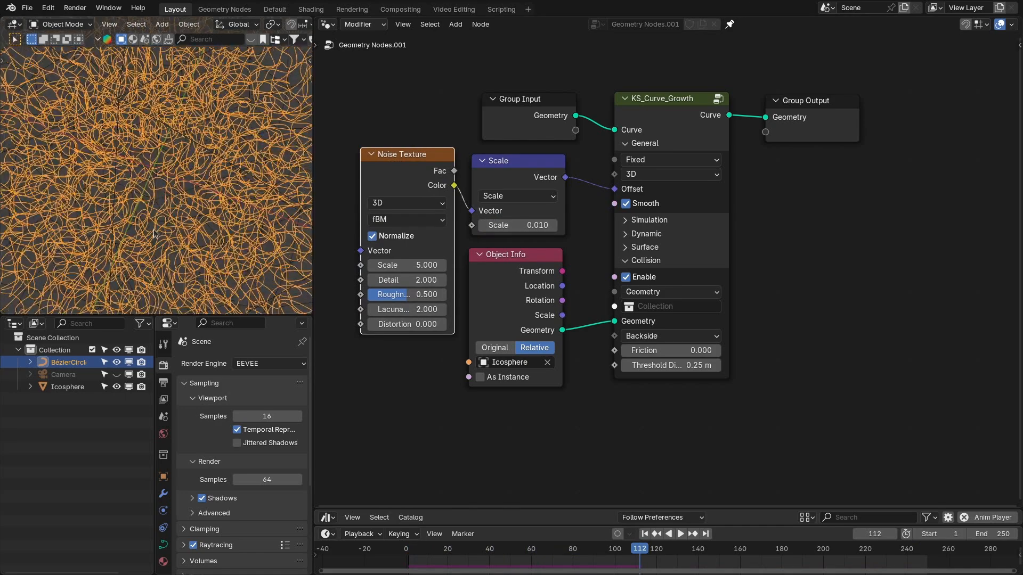
scroll(155, 235, down, 10)
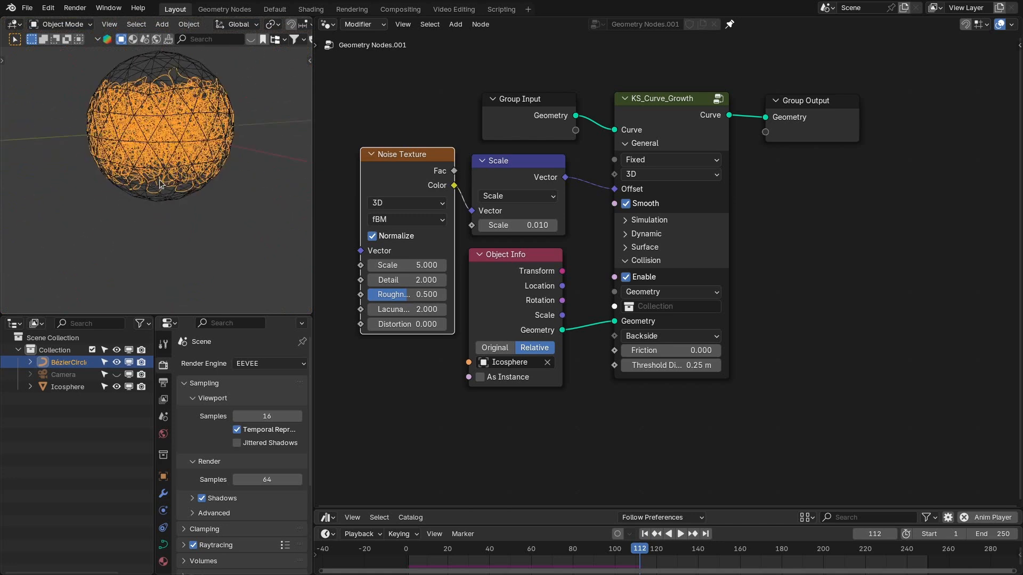
middle_drag(160, 184, 193, 198)
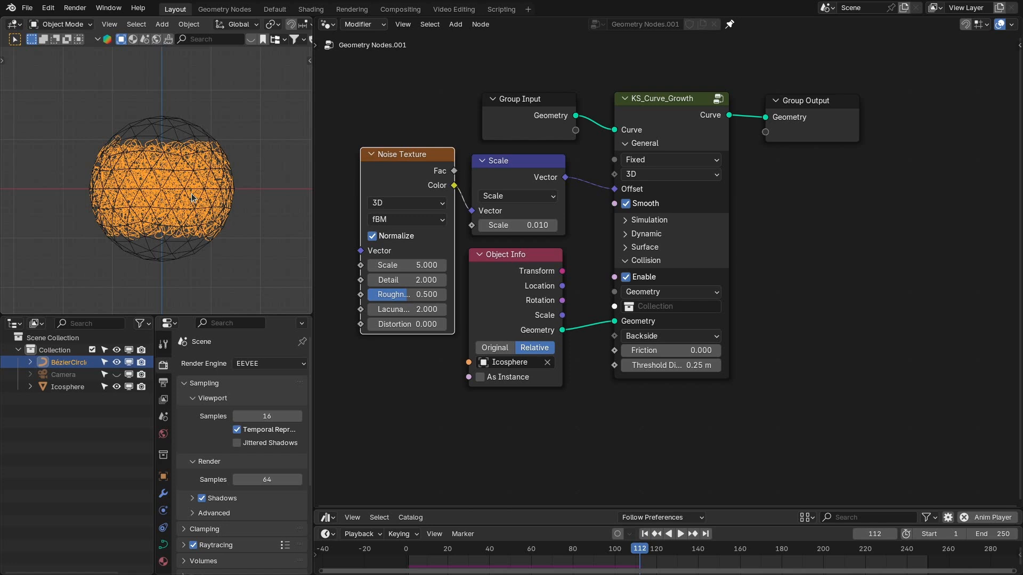
- Collapse the growth node's General and Collision settings and bring the whole node tree into view
drag(519, 119, 508, 119)
scroll(675, 258, up, 1)
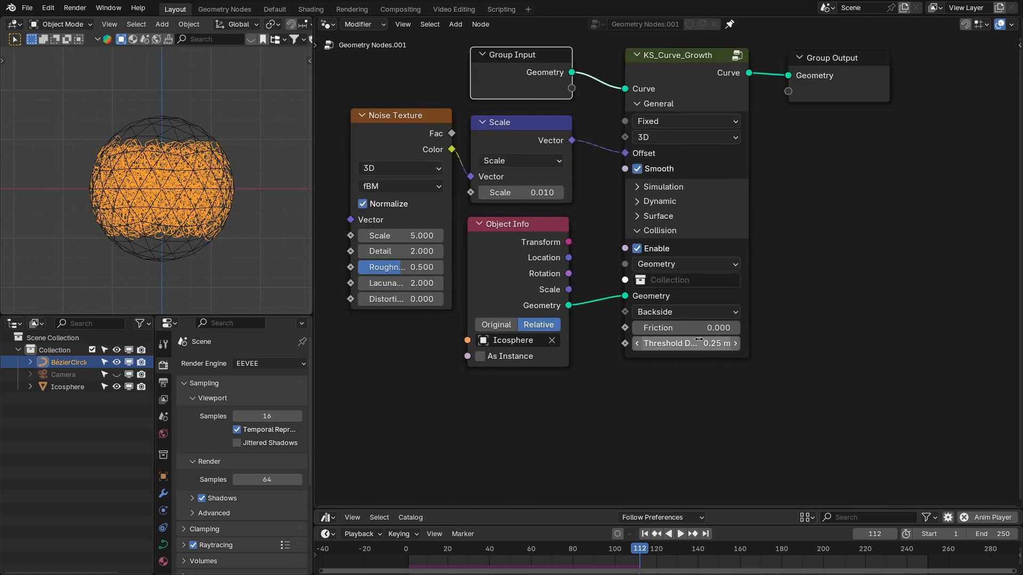
middle_drag(665, 340, 622, 369)
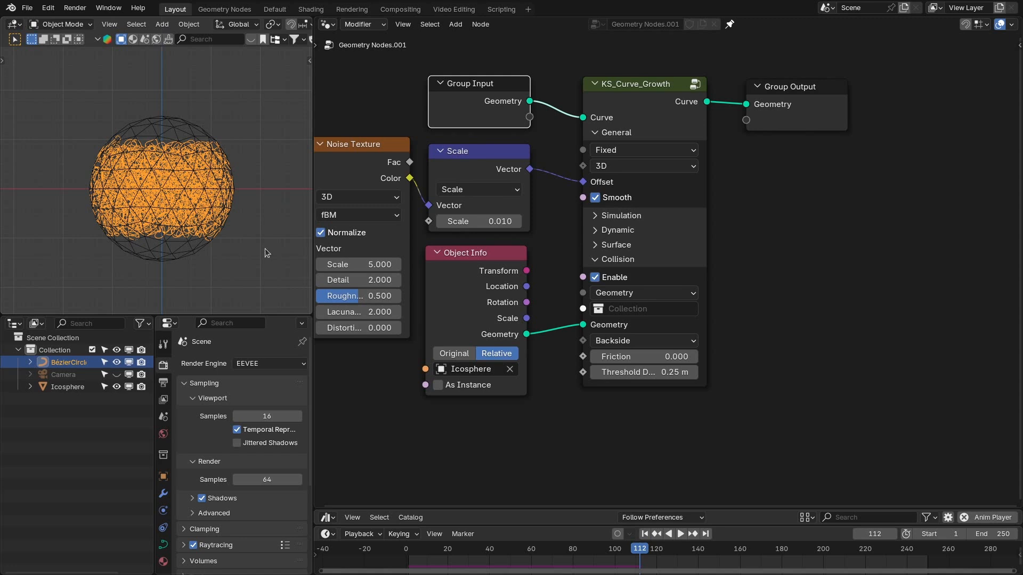
click(603, 260)
key(Home)
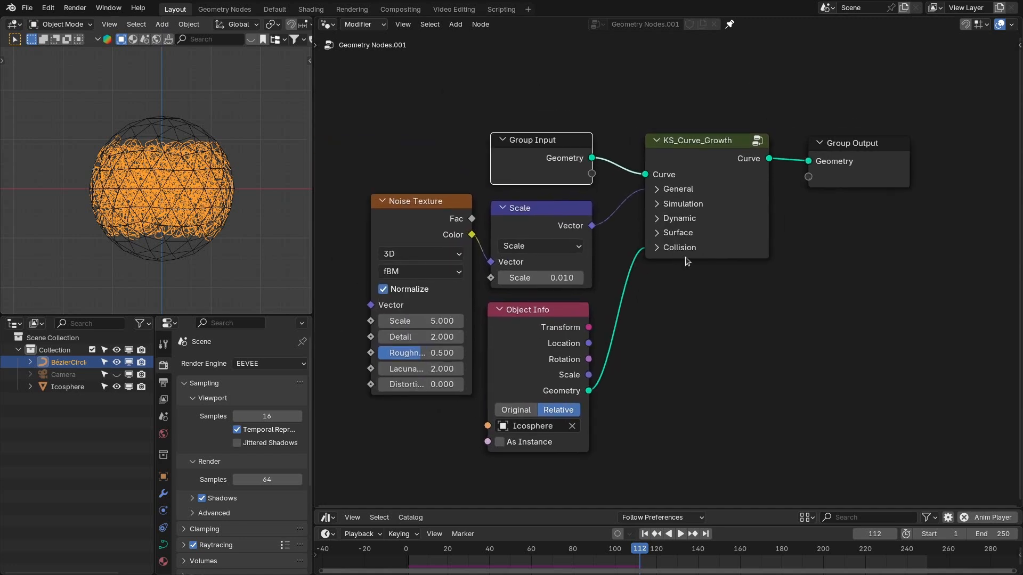
- Add a KS_Curve_Growth_Info node below the growth node and expand its Parameter Initial, Parameter Final and Curvature outputs
drag(700, 292, 826, 171)
key(shift+a)
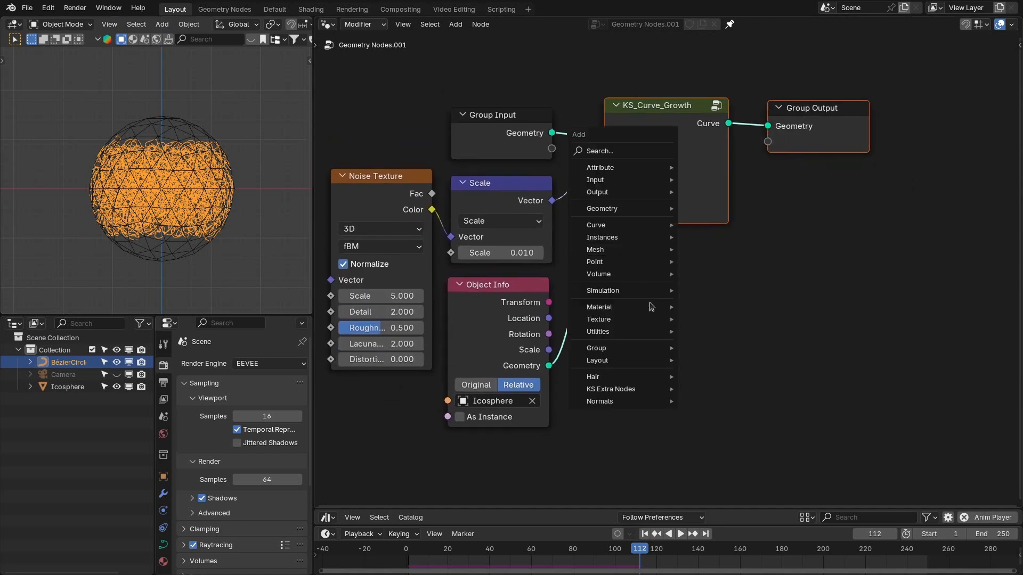
mouse_move(630, 403)
mouse_move(720, 450)
mouse_move(820, 450)
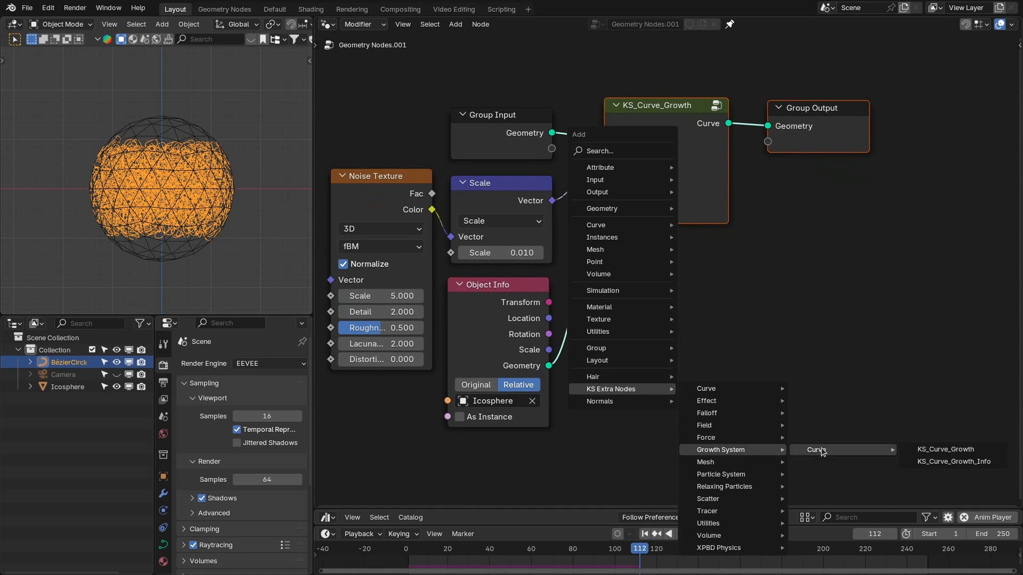
click(923, 459)
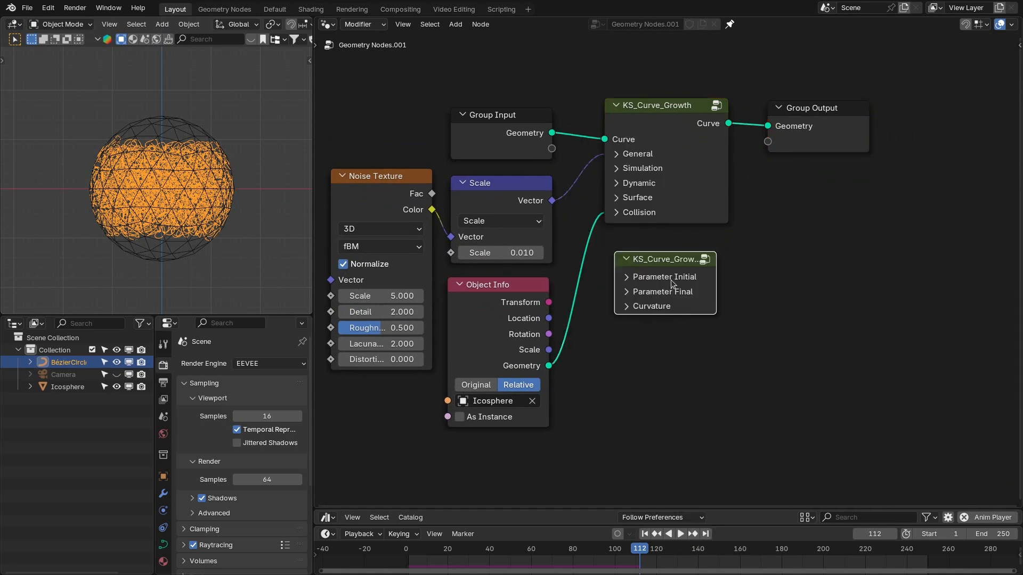
click(673, 278)
click(677, 327)
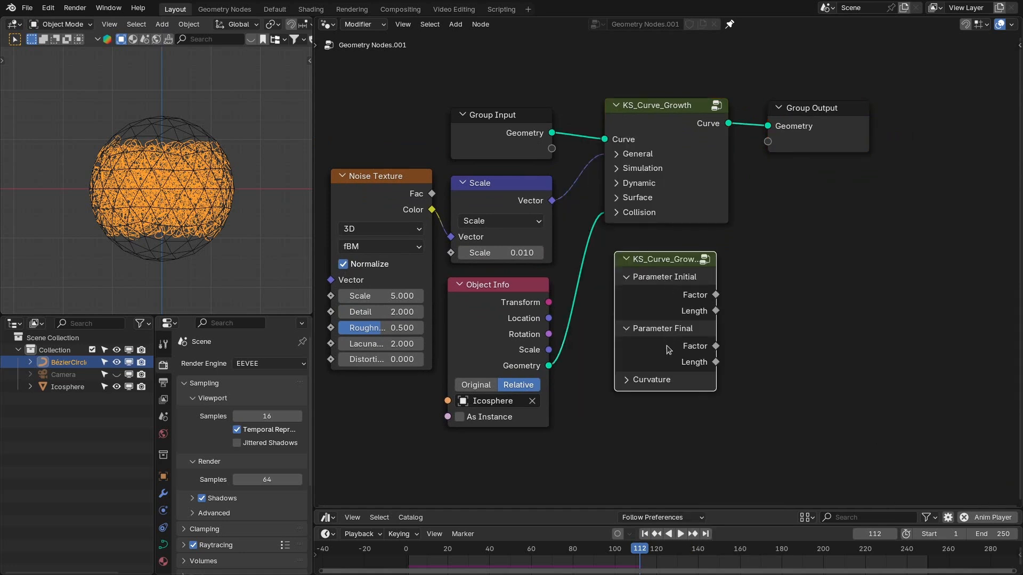
click(647, 380)
middle_drag(677, 230, 658, 225)
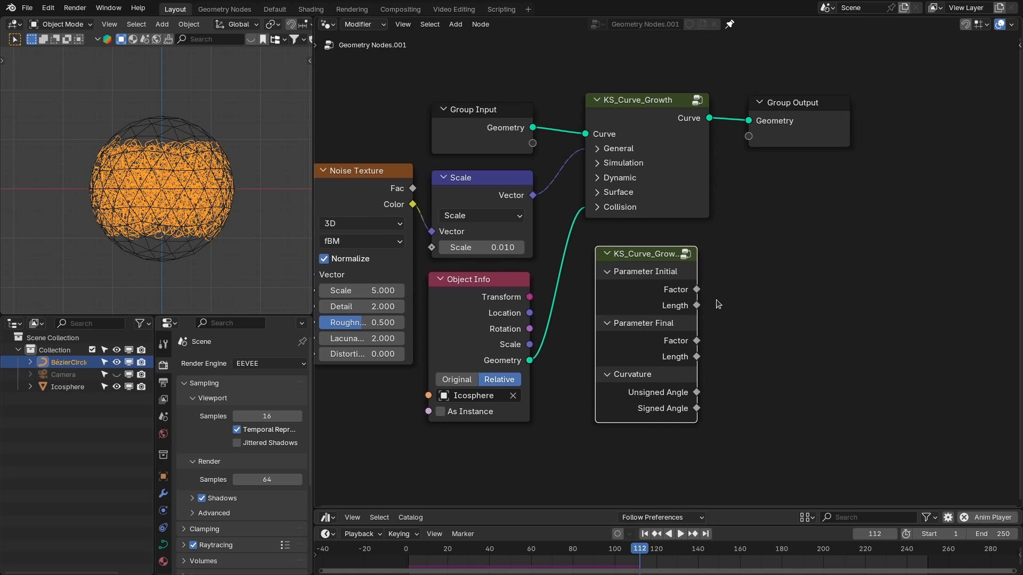
click(715, 410)
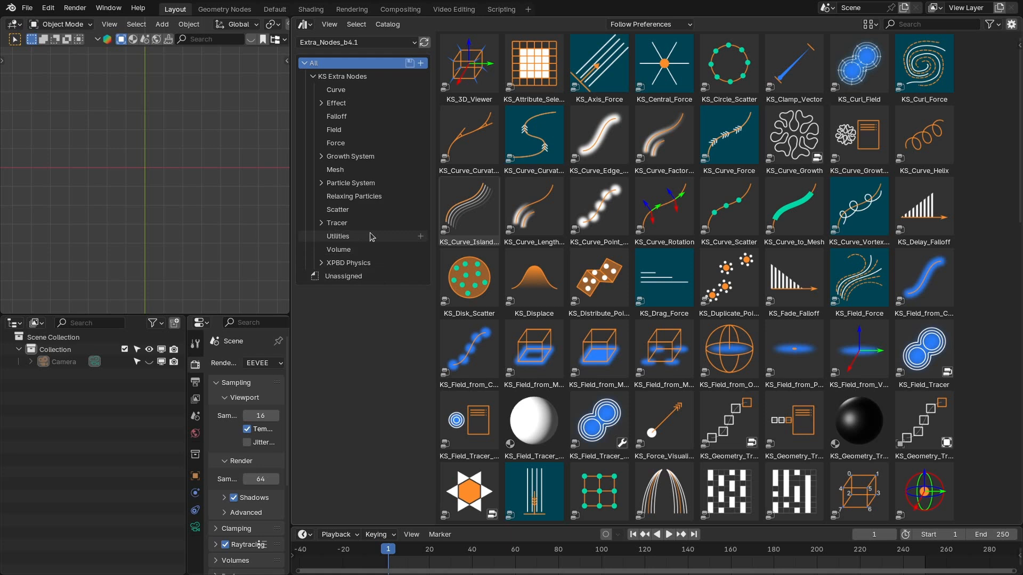
- Browse the XPBD Physics catalog of the Extra_Nodes_b4.1 library, checking its Solver, Object and Utilities assets
click(384, 263)
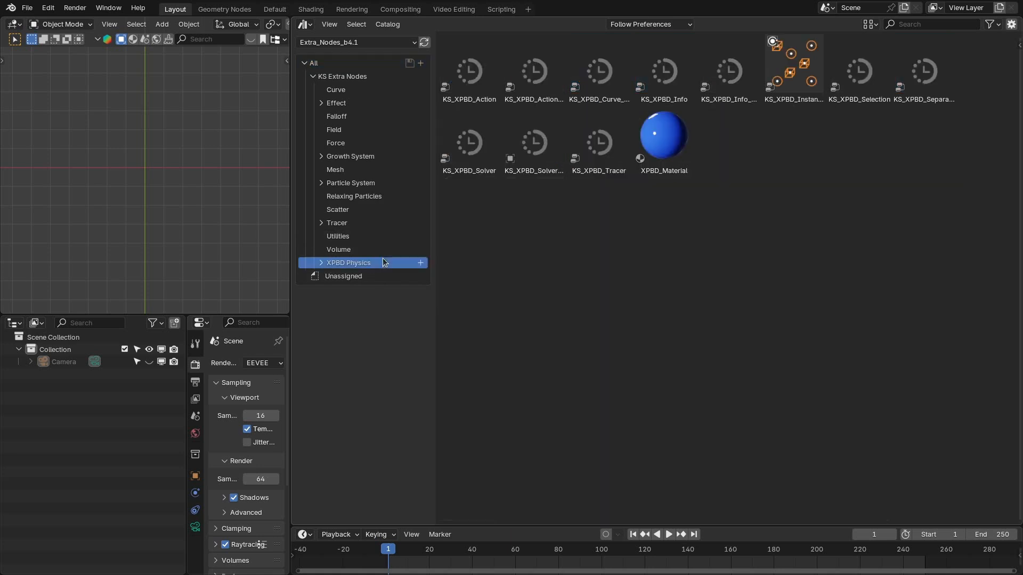
click(321, 263)
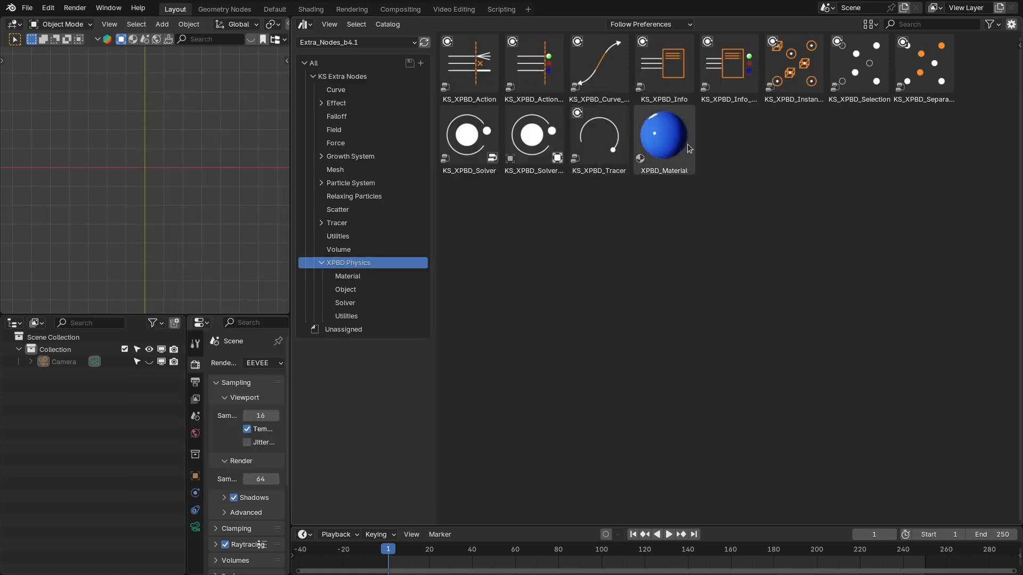
click(352, 303)
click(362, 289)
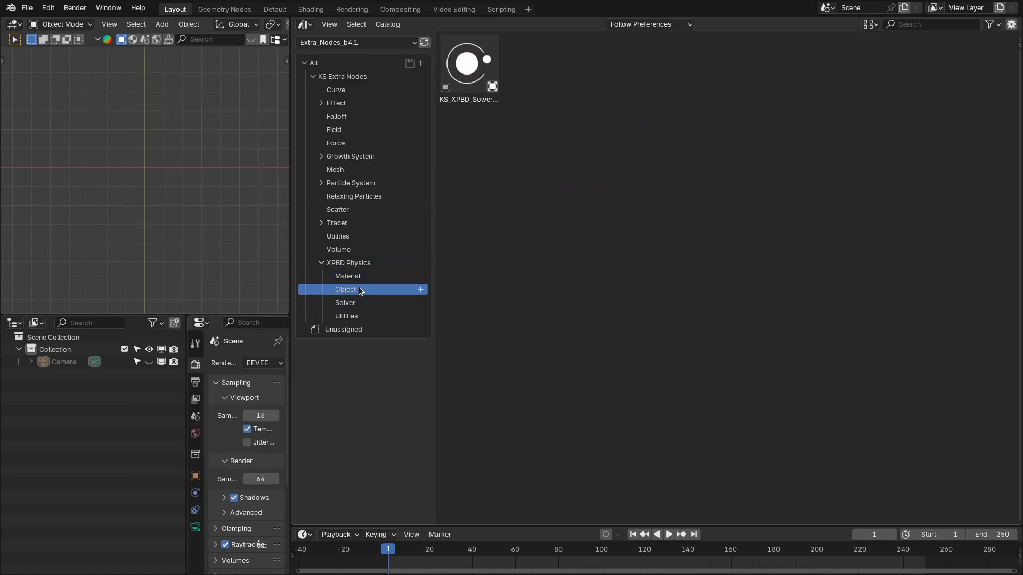
click(347, 315)
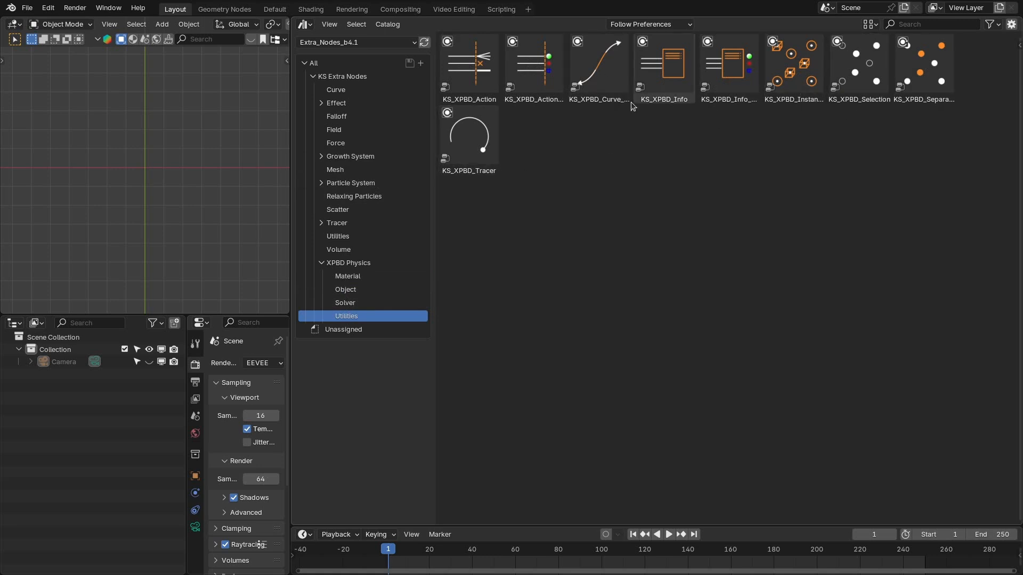
- Replace the Asset Browser with the Geometry Node Editor, add a Plane, and create a new geometry node tree for it
click(305, 24)
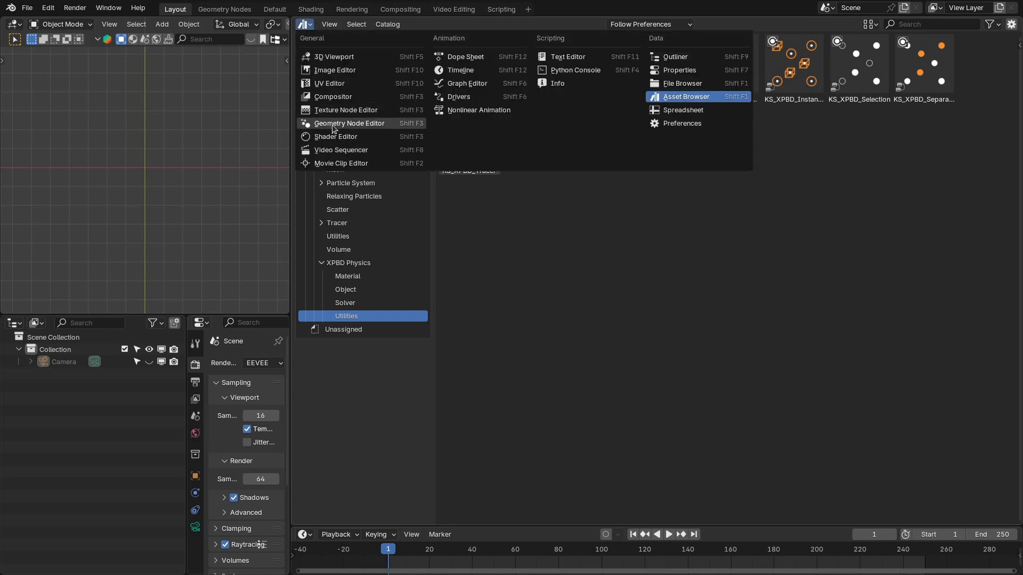
click(332, 128)
key(shift+a)
mouse_move(197, 194)
click(234, 194)
click(653, 23)
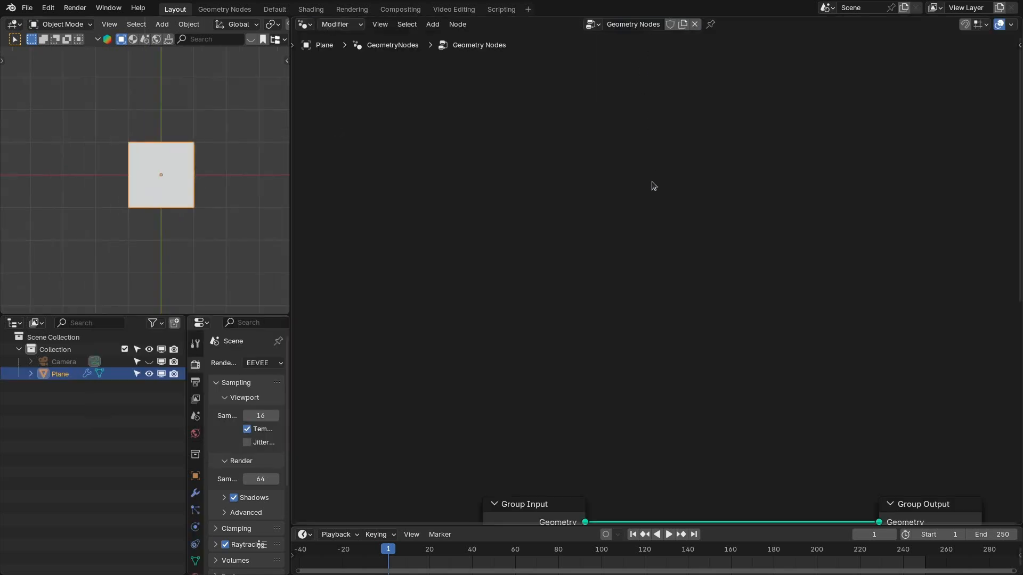
- Add a KS_XPBD_Solver node from the KS Extra Nodes to the tree, below the Group Input and Group Output nodes
key(Home)
key(shift+a)
mouse_move(606, 393)
mouse_move(671, 392)
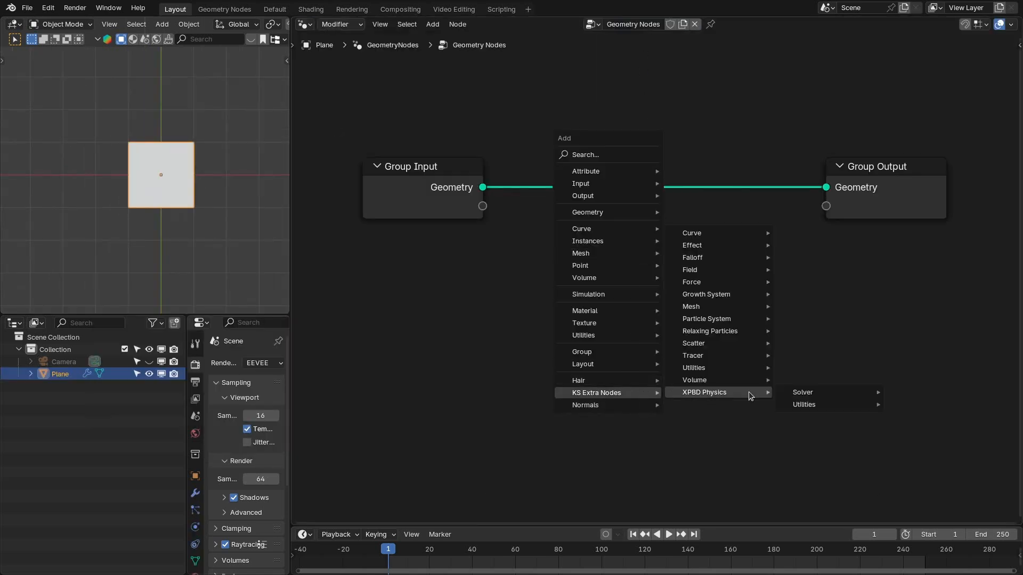
mouse_move(804, 393)
click(929, 393)
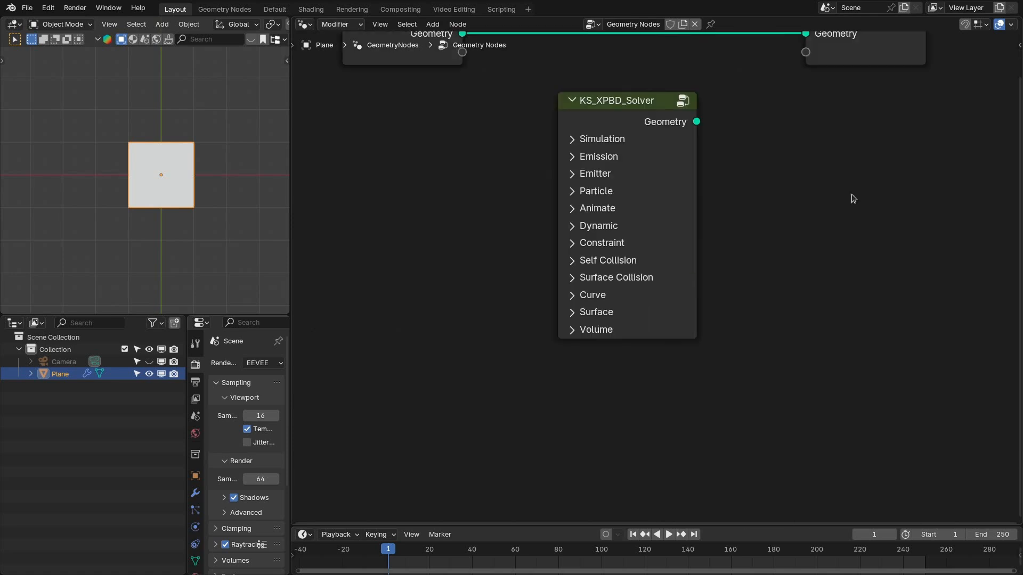
drag(645, 124, 657, 124)
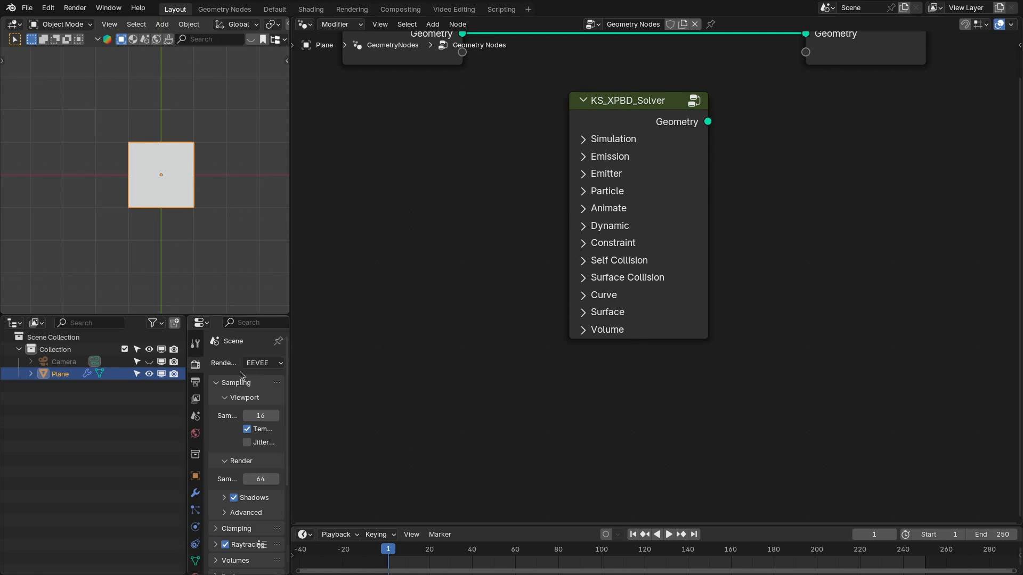
- Widen the Properties editor and expand the Simulation settings of the KS_XPBD_Solver node
drag(187, 341, 138, 341)
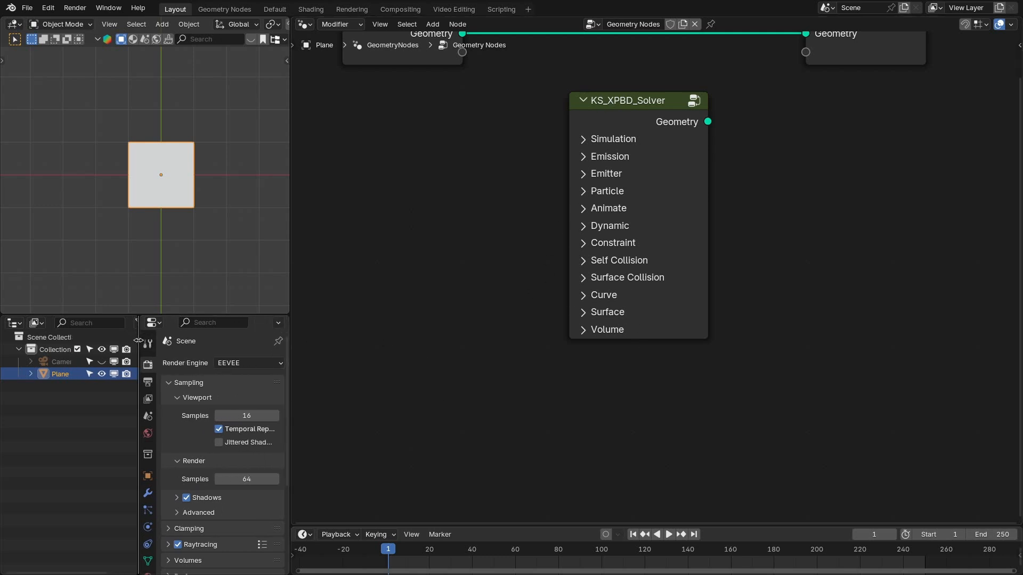
middle_drag(700, 148, 738, 133)
click(697, 135)
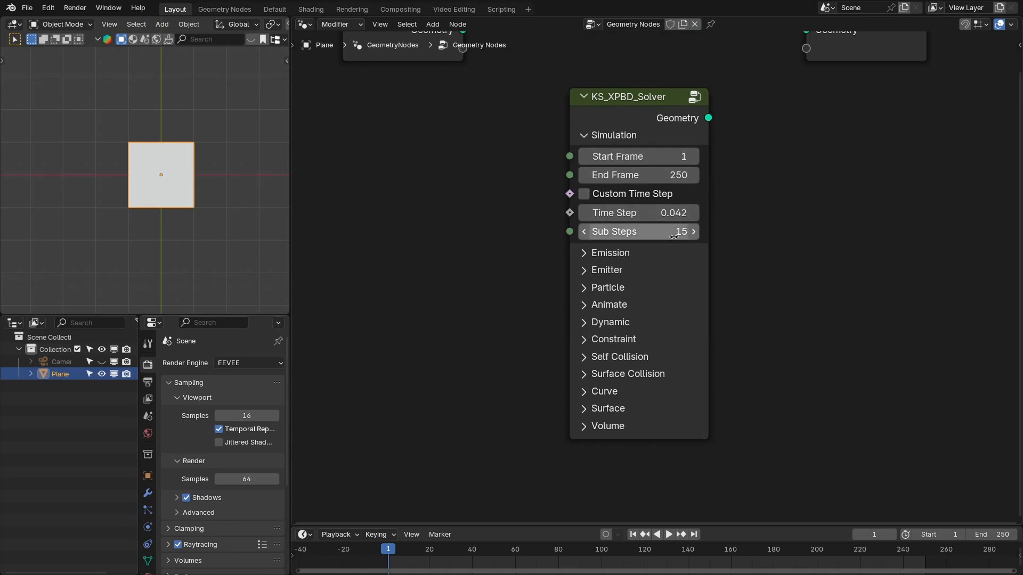
- Collapse the Simulation settings and examine the KS_XPBD_Solver node's Emission settings, including the emission mode options, keeping Duration mode
click(604, 134)
click(604, 153)
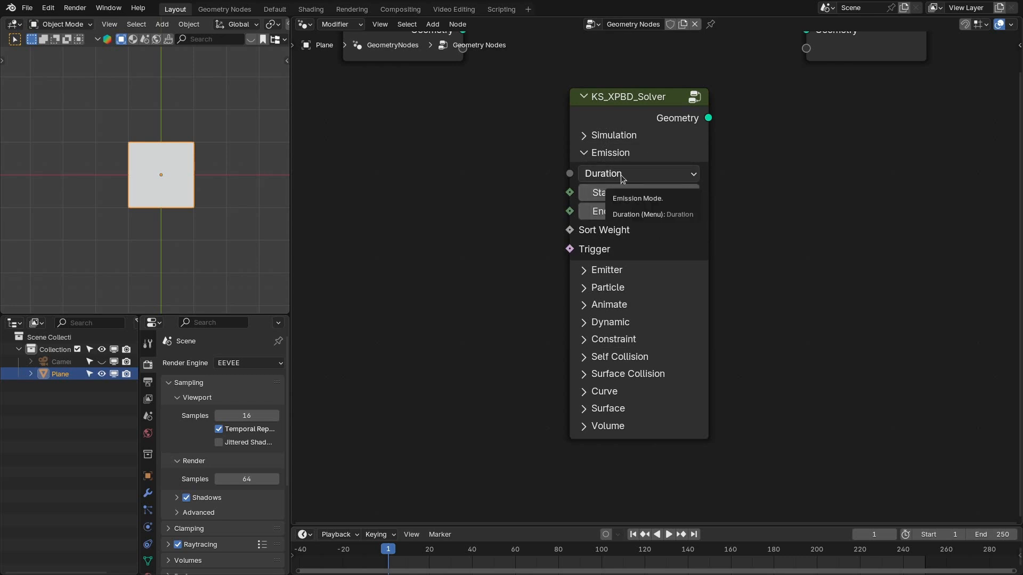
click(659, 179)
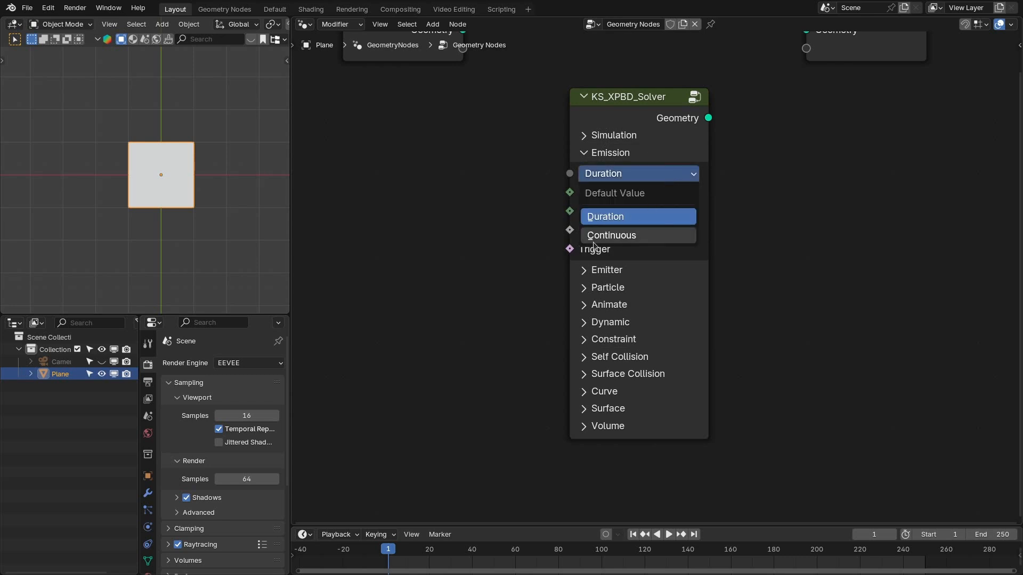
click(618, 217)
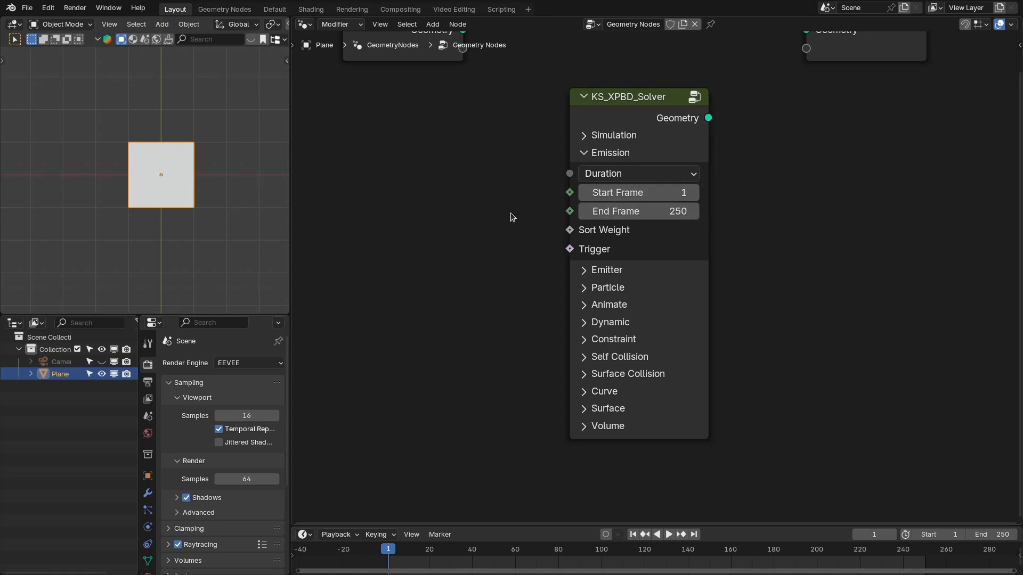
drag(512, 213, 568, 256)
mouse_move(595, 257)
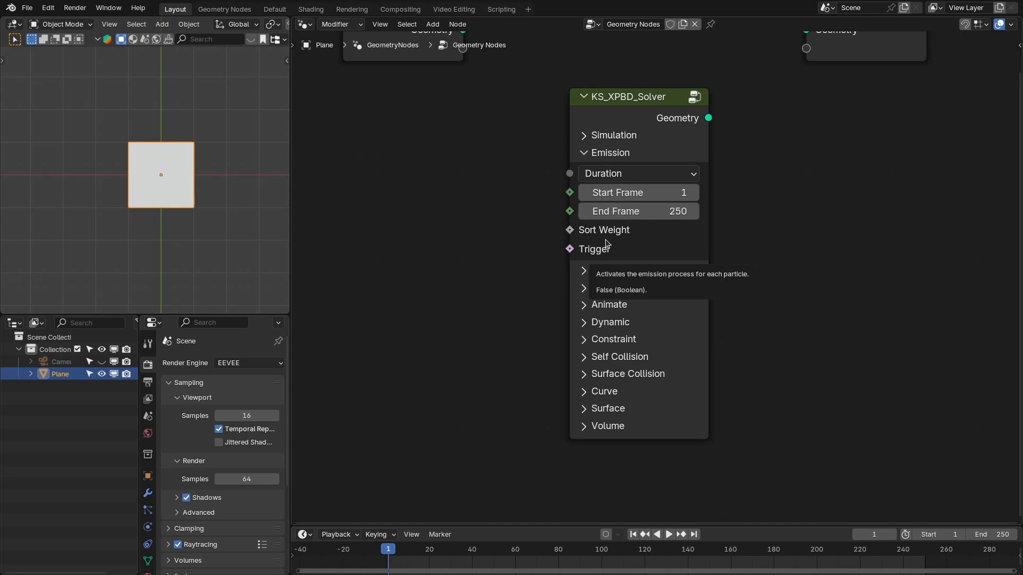
- Expand only the Emitter settings of the KS_XPBD_Solver node
ctrl+click(607, 270)
middle_drag(564, 196, 616, 218)
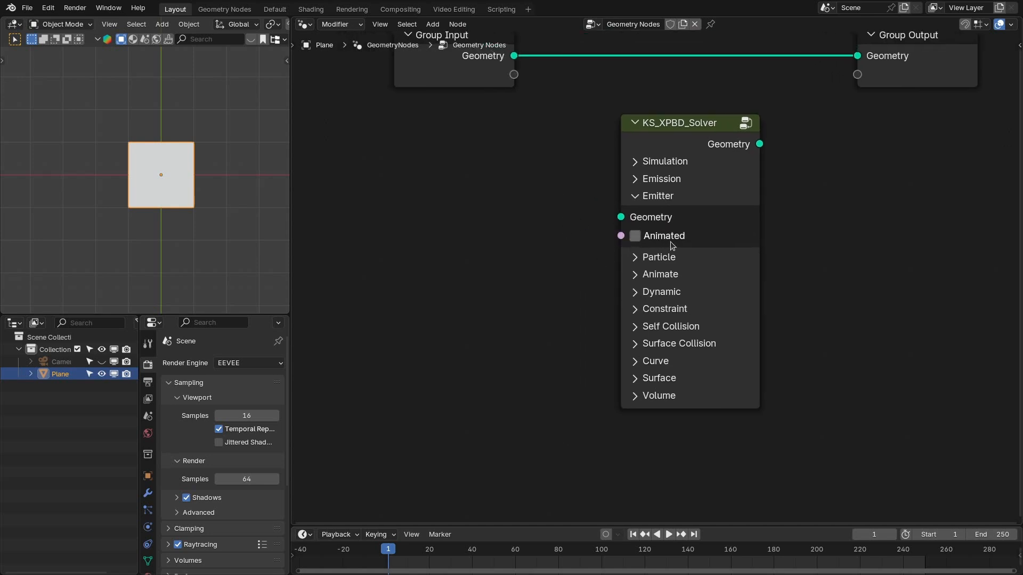
middle_drag(598, 217, 616, 236)
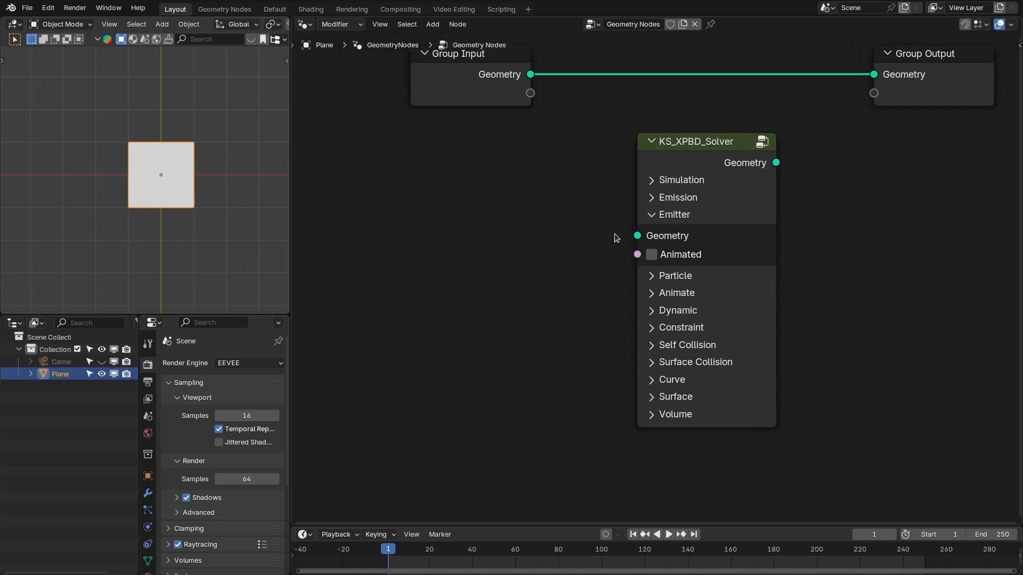
drag(637, 236, 541, 238)
key(Escape)
- Add a KS_Distribute_Points_on_Faces node and place it beside the KS_XPBD_Solver node, on its input side
key(shift+a)
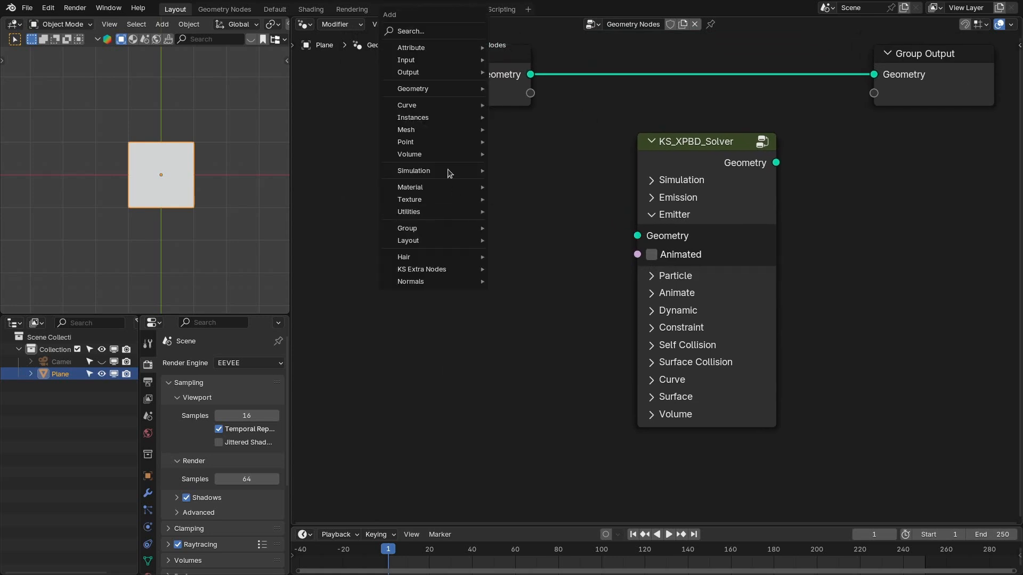
click(426, 33)
text(ks)
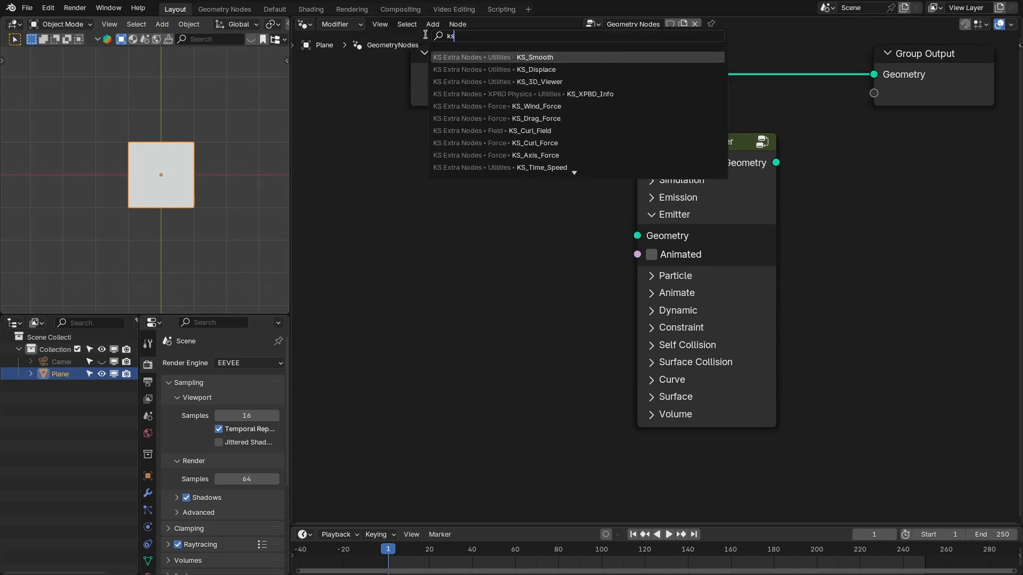
text(_distr)
key(Return)
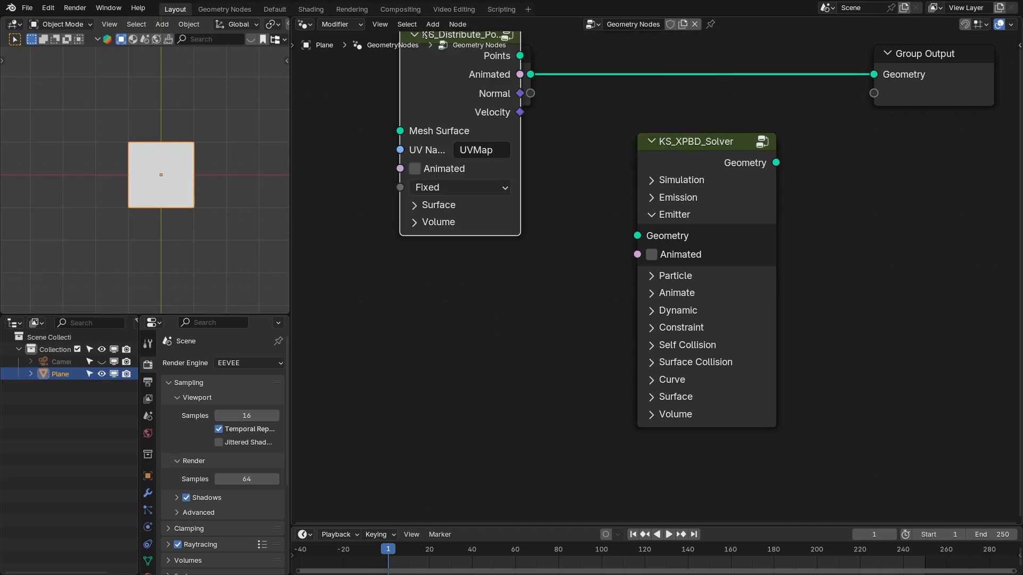
click(428, 154)
- Widen the KS_Distribute_Points_on_Faces node and link its Points and Animated outputs to the solver's Emitter Geometry and Animated inputs
middle_drag(492, 178, 522, 173)
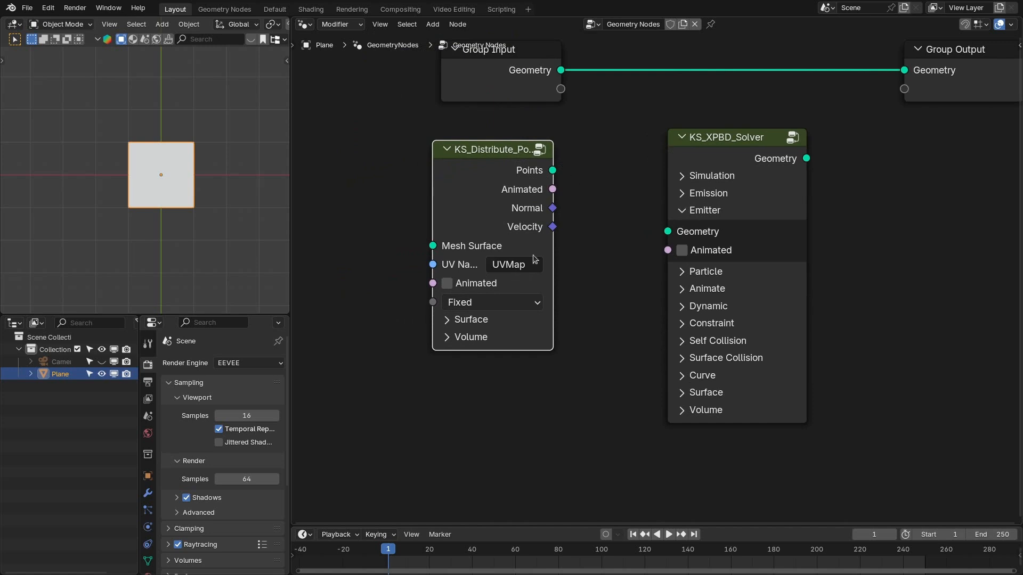
drag(551, 267, 572, 270)
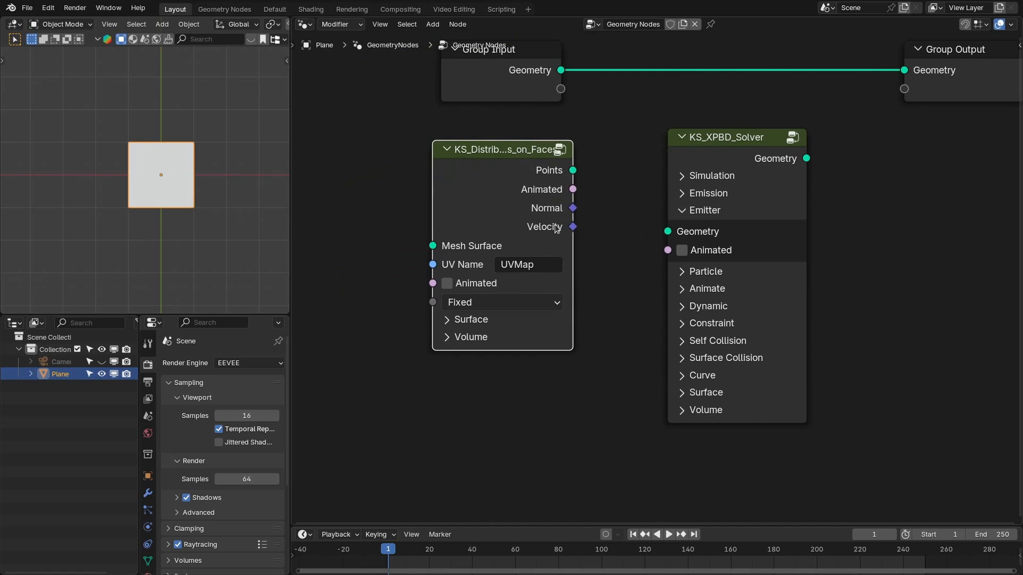
drag(433, 245, 337, 146)
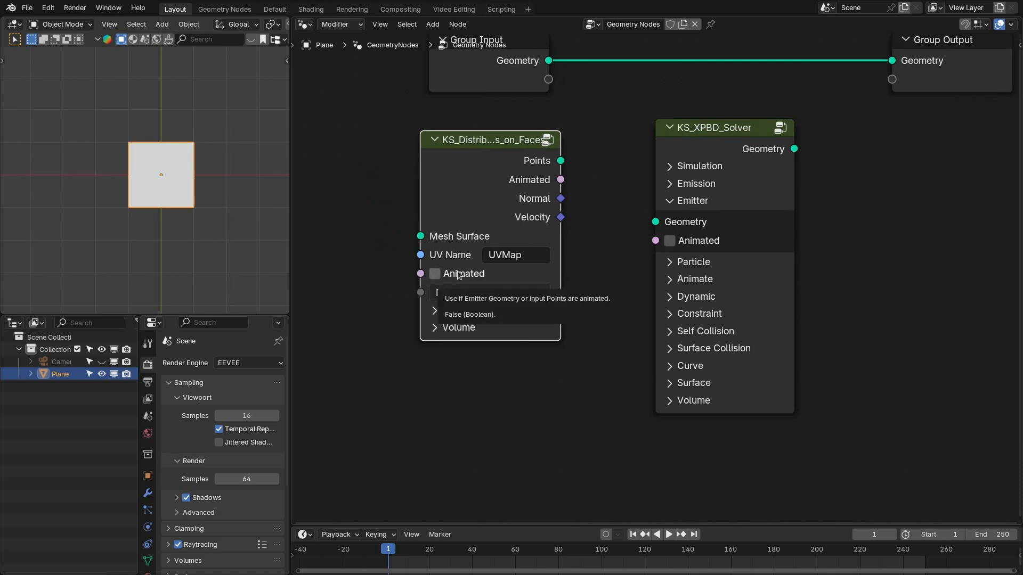
mouse_move(561, 160)
mouse_down()
mouse_move(655, 222)
mouse_move(560, 179)
mouse_up()
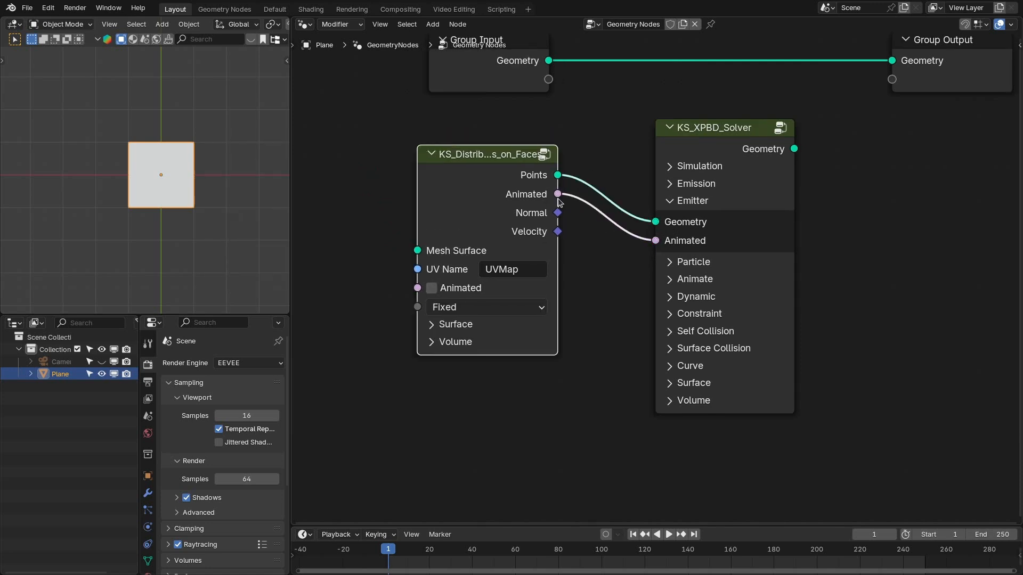
- Examine the Surface and Volume settings of the KS_Distribute_Points_on_Faces node, leaving only the Surface settings expanded
click(456, 324)
middle_drag(455, 325, 485, 219)
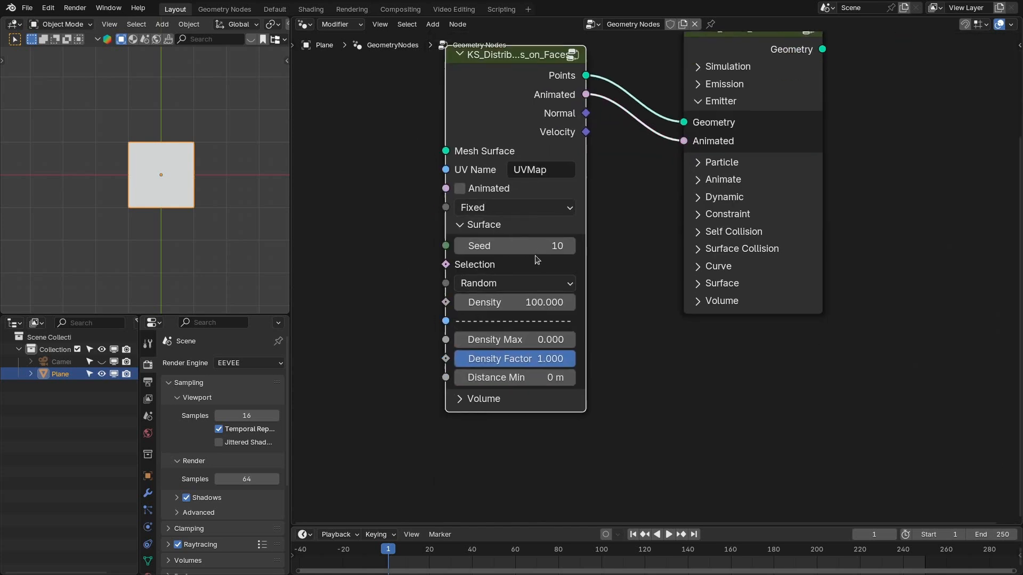
click(480, 219)
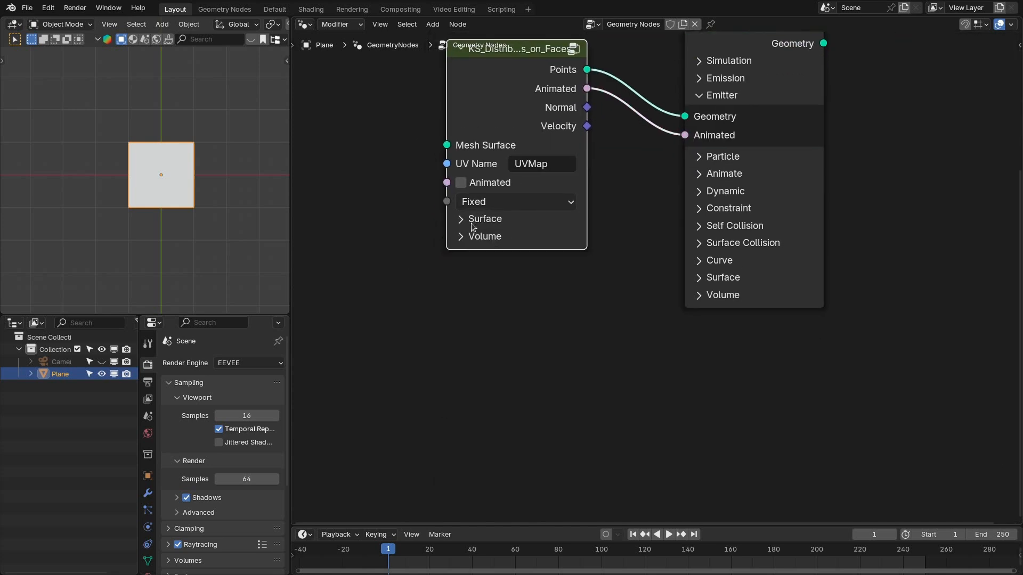
click(475, 225)
click(486, 219)
click(489, 237)
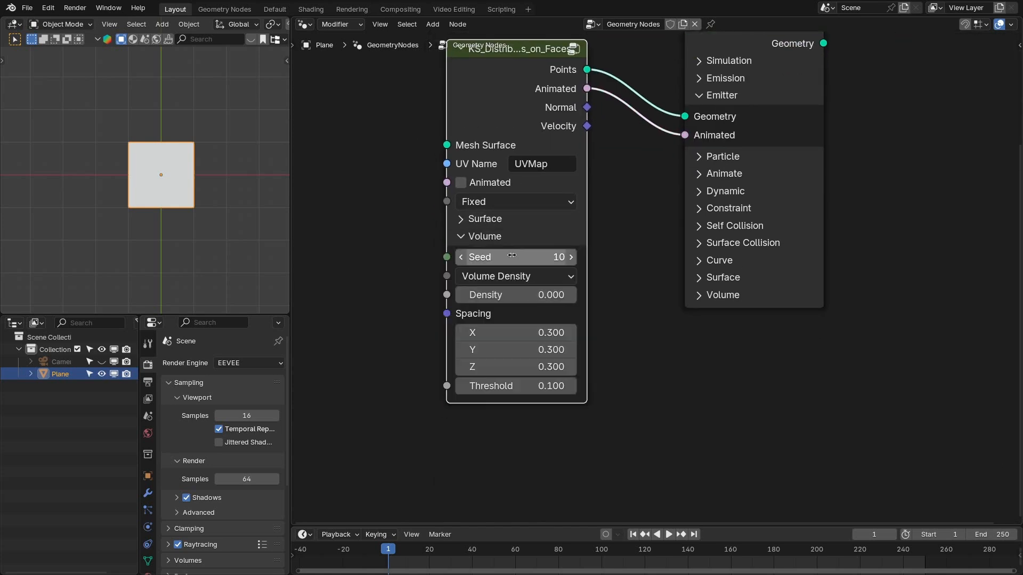
click(485, 239)
click(491, 220)
- Add a Grid node feeding the Mesh Surface input of the point distribution node and preview its Points output with a Viewer
middle_drag(524, 222, 693, 297)
drag(616, 219, 553, 210)
text(gri)
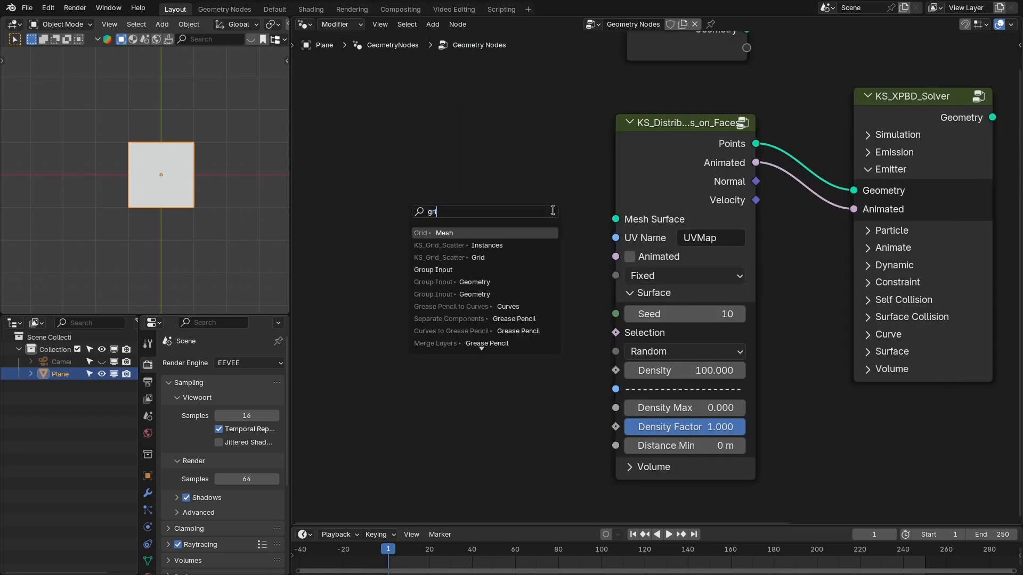
key(Return)
middle_drag(751, 149, 618, 161)
ctrl+shift+click(618, 161)
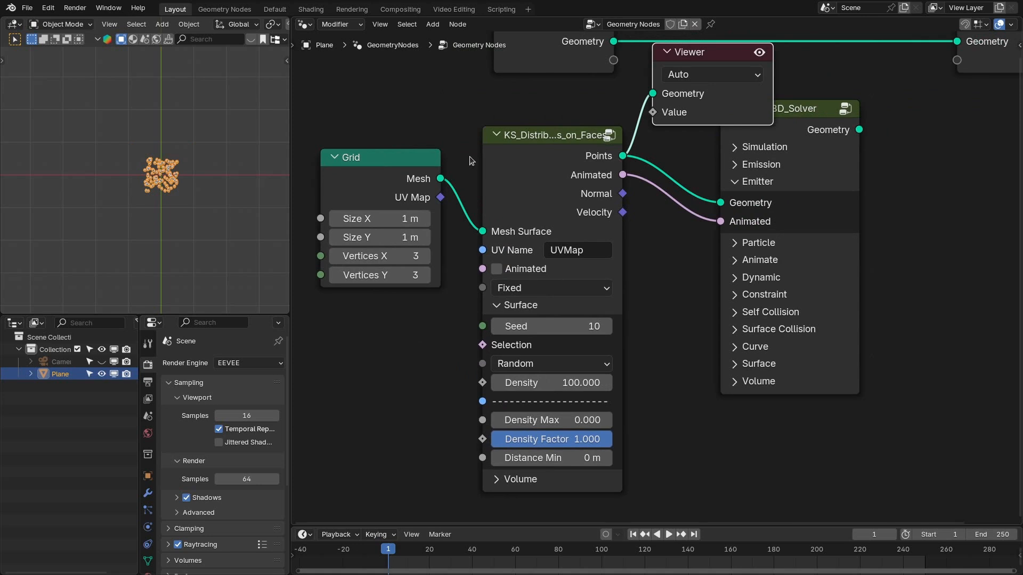
- Delete the Viewer and Group Input nodes and feed the KS_XPBD_Solver geometry into the Group Output
drag(409, 162, 426, 138)
click(674, 107)
key(x)
drag(769, 126, 720, 130)
scroll(700, 143, down, 2)
scroll(715, 155, down, 2)
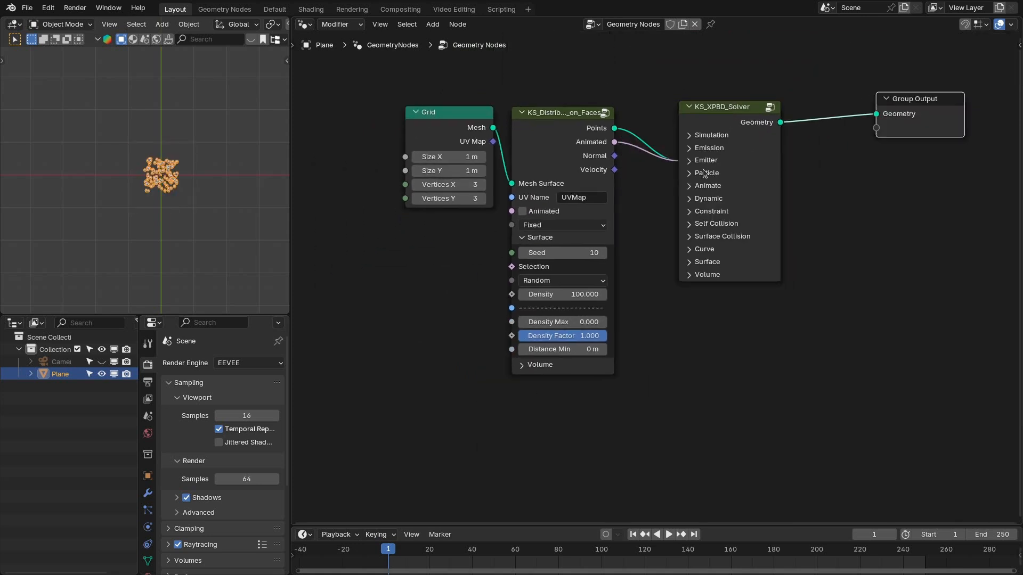
- Expand the KS_XPBD_Solver node's Particle settings and examine their size, mass, velocity and rotation options
click(703, 174)
middle_drag(793, 197, 755, 141)
scroll(755, 142, up, 2)
scroll(736, 129, down, 1)
scroll(717, 142, up, 1)
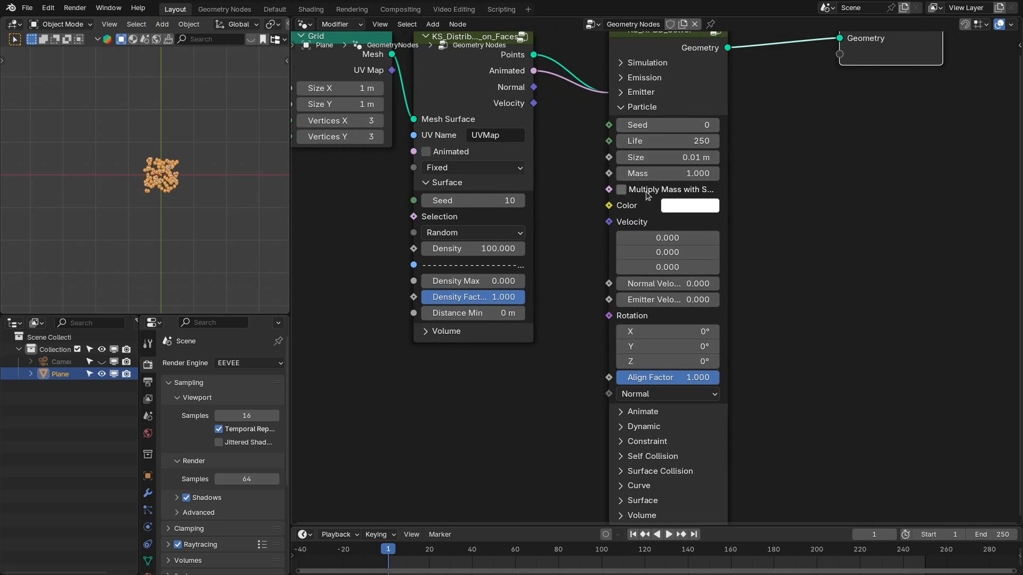
- Examine the Animate and Dynamic settings of the KS_XPBD_Solver node in turn
click(638, 108)
click(658, 123)
drag(761, 134, 649, 327)
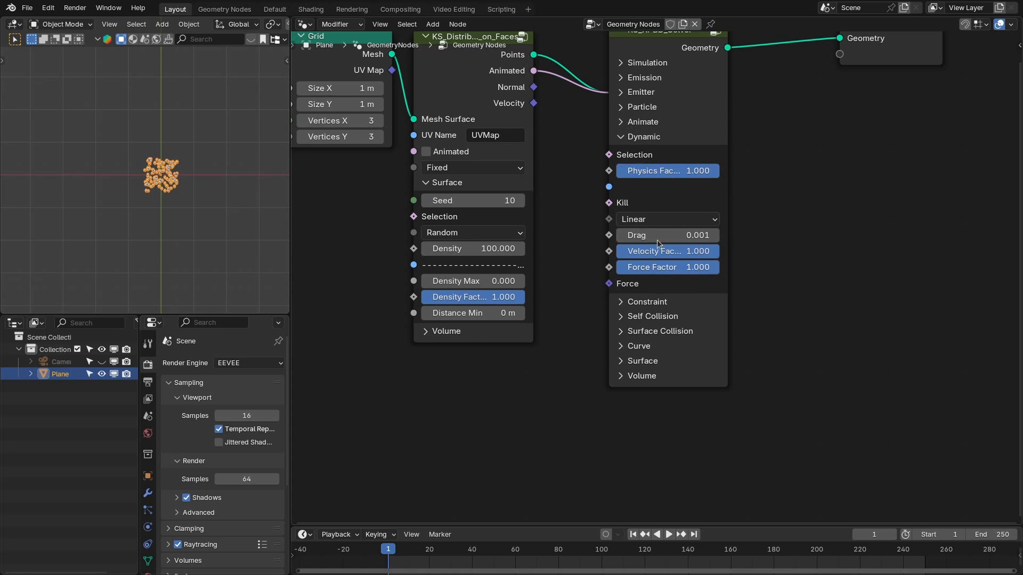
drag(573, 152, 719, 175)
drag(609, 202, 590, 252)
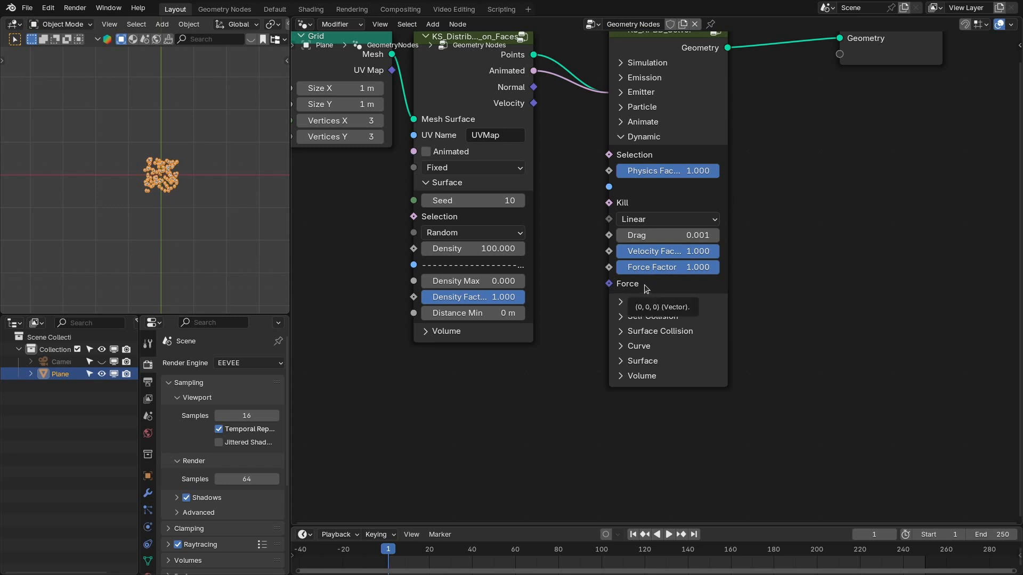
- Examine the Constraint, Self Collision and Surface Collision settings of the KS_XPBD_Solver node in turn
ctrl+click(646, 302)
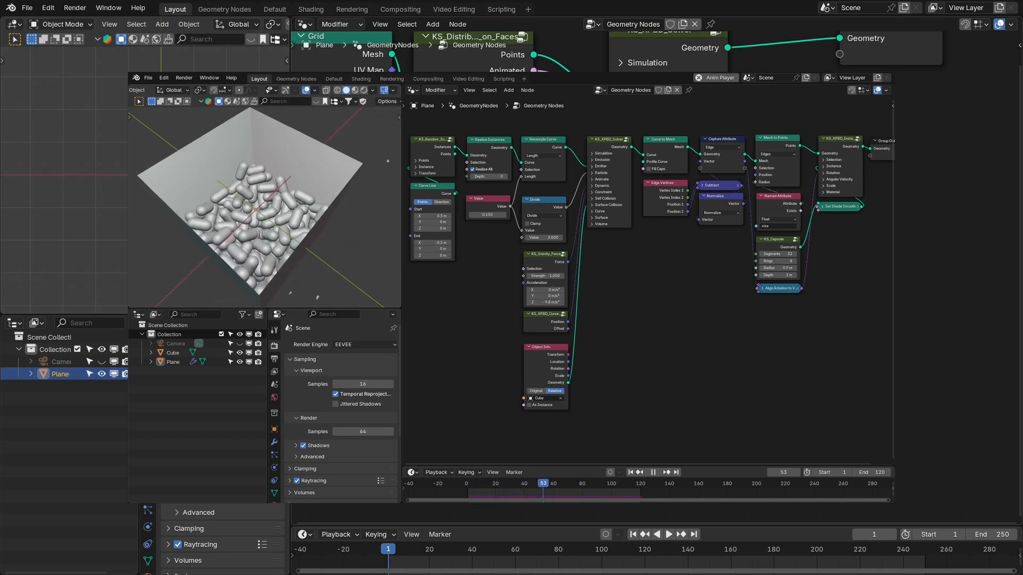
click(640, 166)
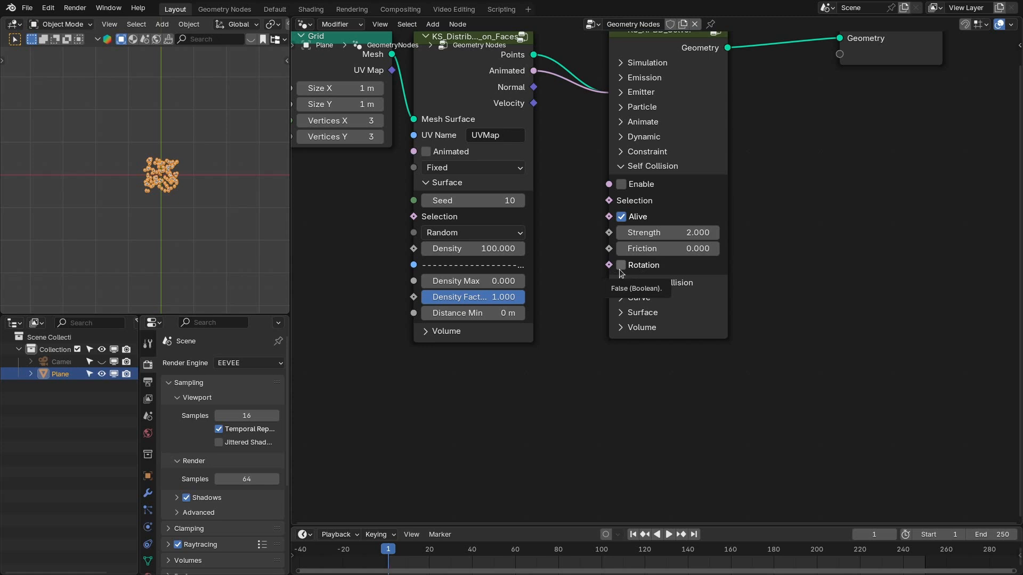
click(631, 167)
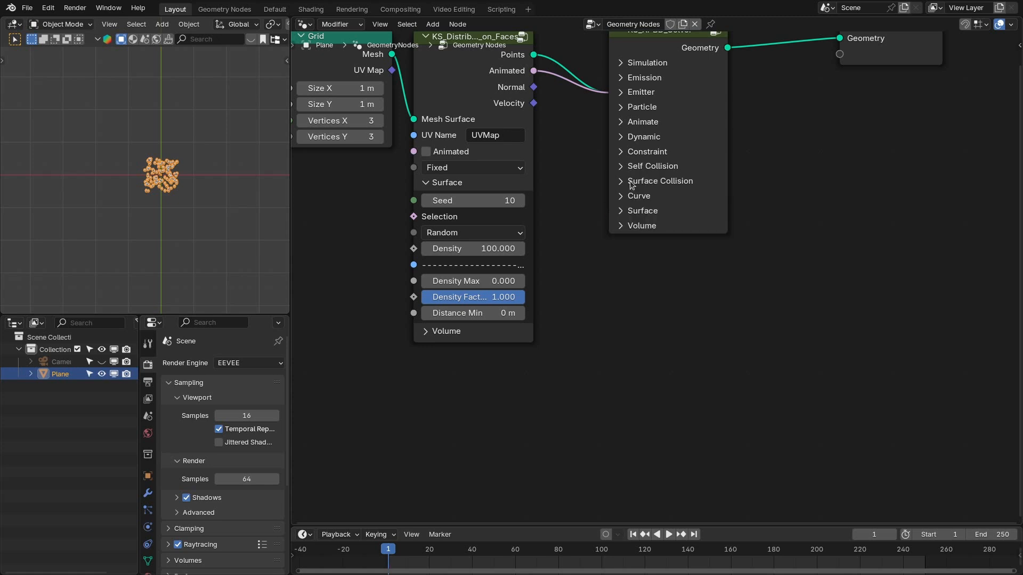
click(632, 181)
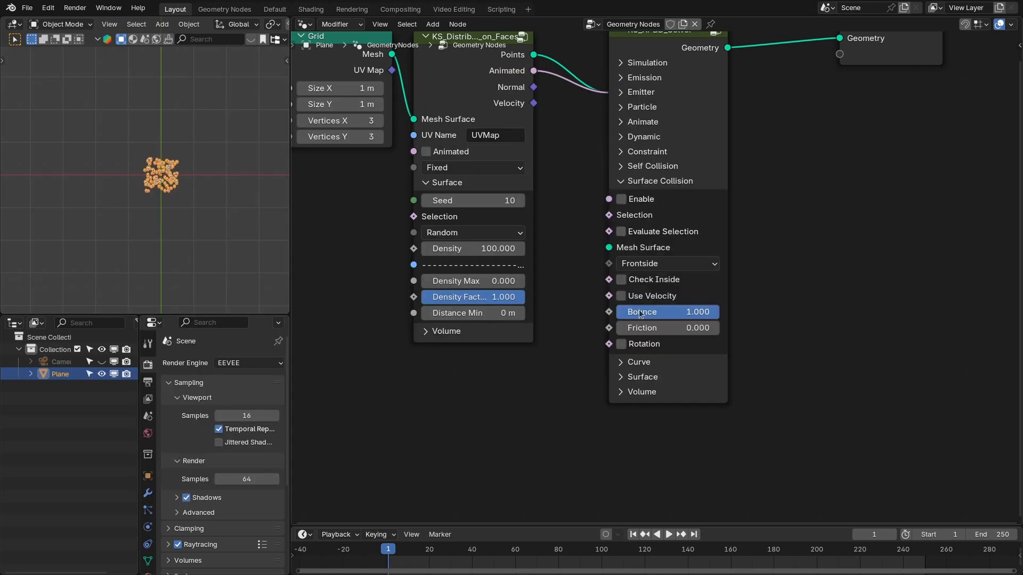
drag(573, 223, 580, 253)
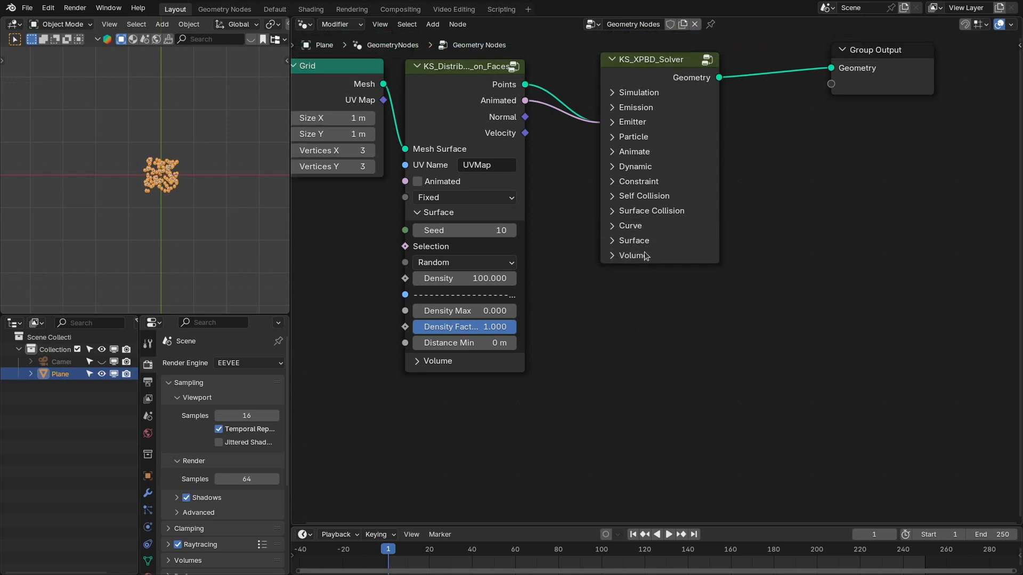
- Examine the solver's Curve, Surface and Volume settings in turn, collapsing each section after viewing it
click(630, 227)
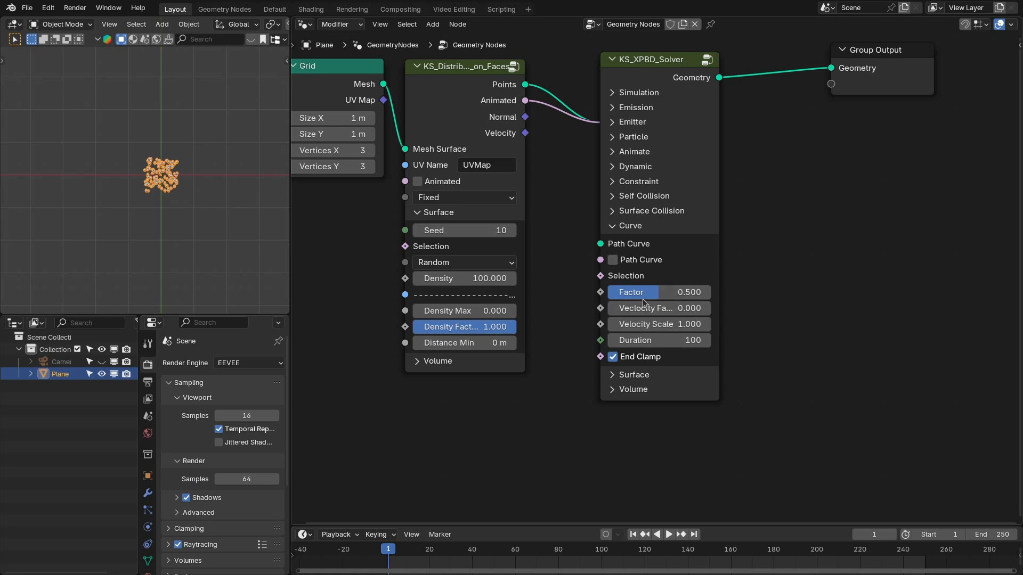
click(631, 227)
click(634, 241)
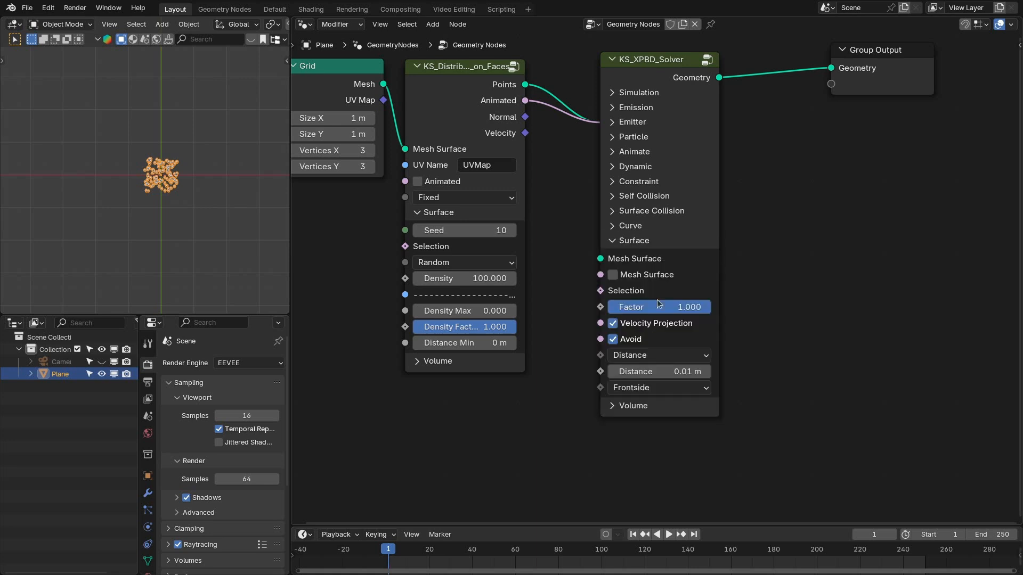
click(631, 241)
click(634, 256)
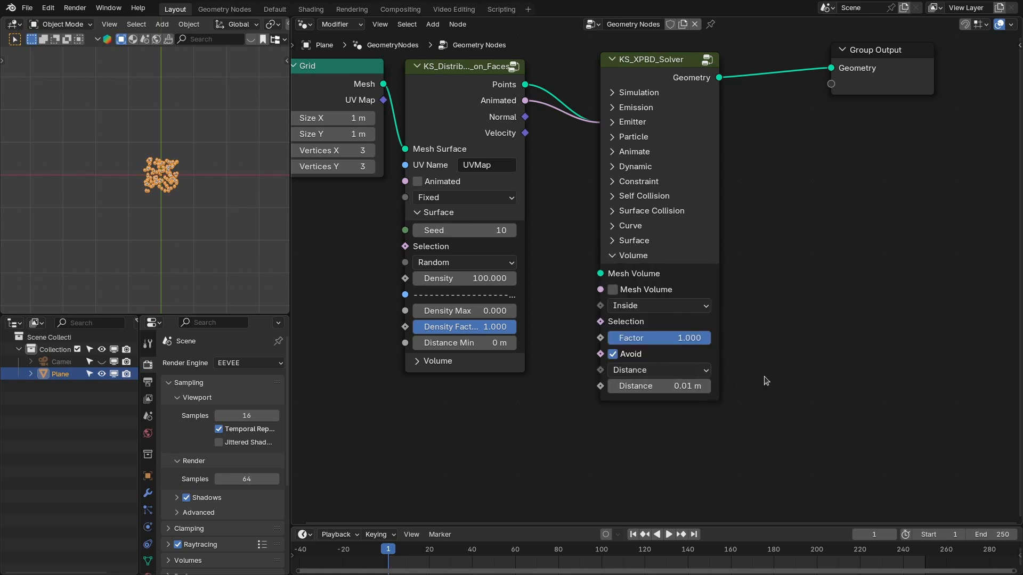
scroll(764, 381, down, 1)
click(648, 275)
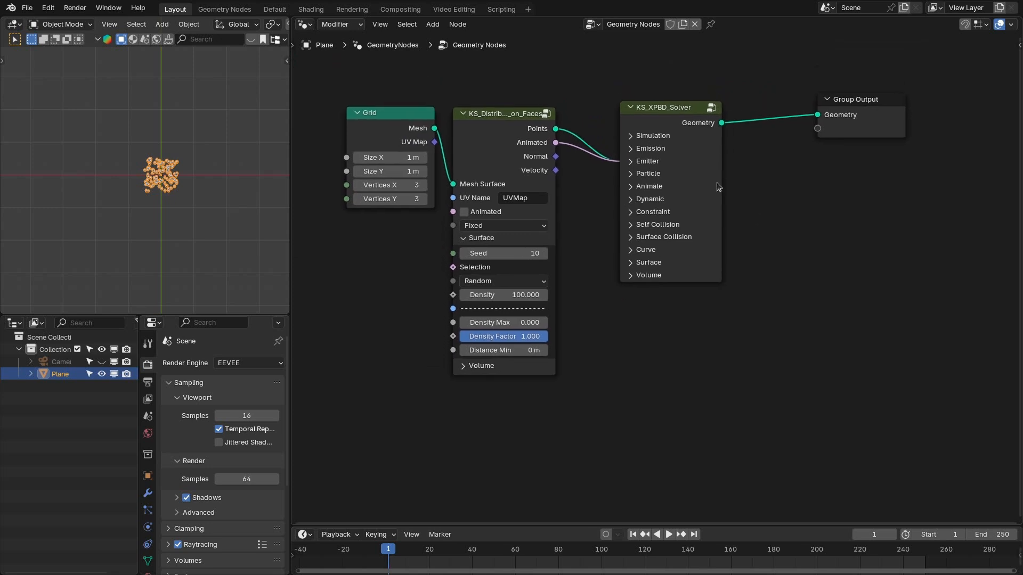
- Move the KS_XPBD_Solver and Group Output nodes closer to the point distribution node
drag(665, 117, 651, 121)
drag(830, 131, 773, 143)
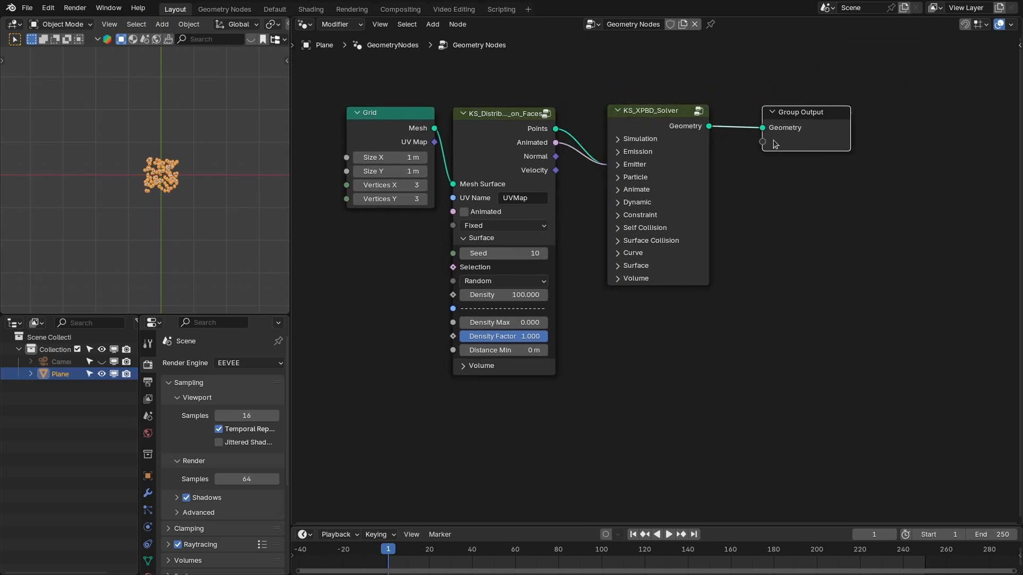
middle_drag(773, 143, 801, 149)
- Play the particle simulation from the first frame and stop it at frame 52, viewing the points at an angle
scroll(206, 153, up, 2)
key(shift+Right)
key(shift+Left)
shift+middle_drag(174, 202, 160, 144)
key(space)
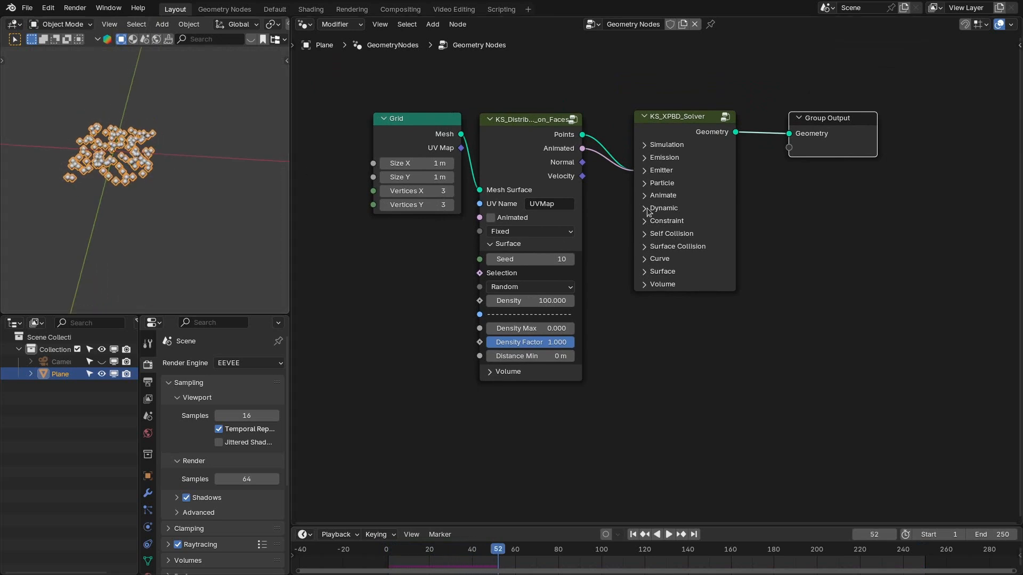
- Expand the solver's Dynamic section and connect a new KS_Gravity_Force node to its Force input
click(648, 212)
ctrl+scroll(661, 240, left, 3)
shift+scroll(669, 273, down, 3)
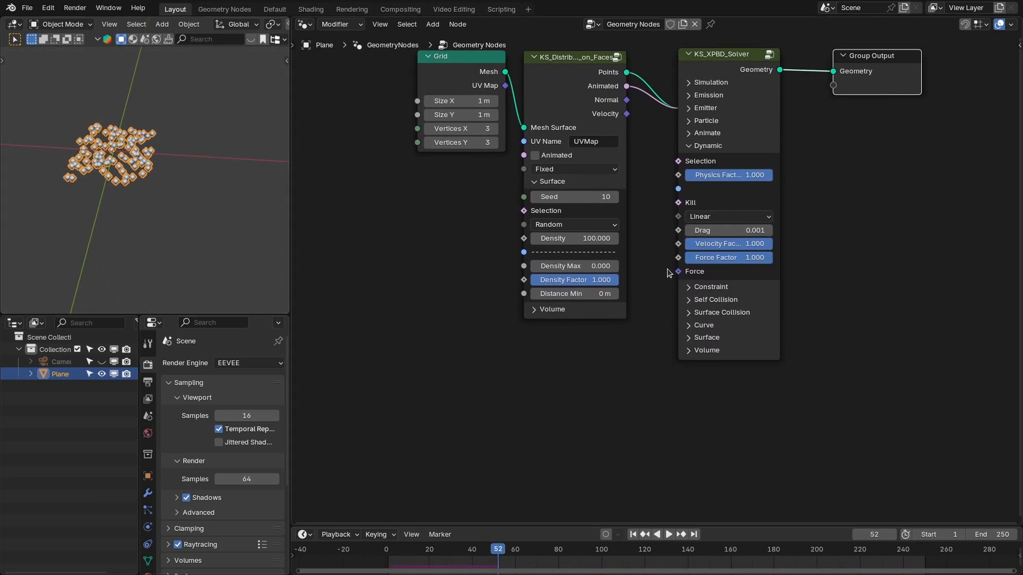
middle_drag(666, 275, 649, 277)
key(shift+a)
drag(660, 273, 582, 364)
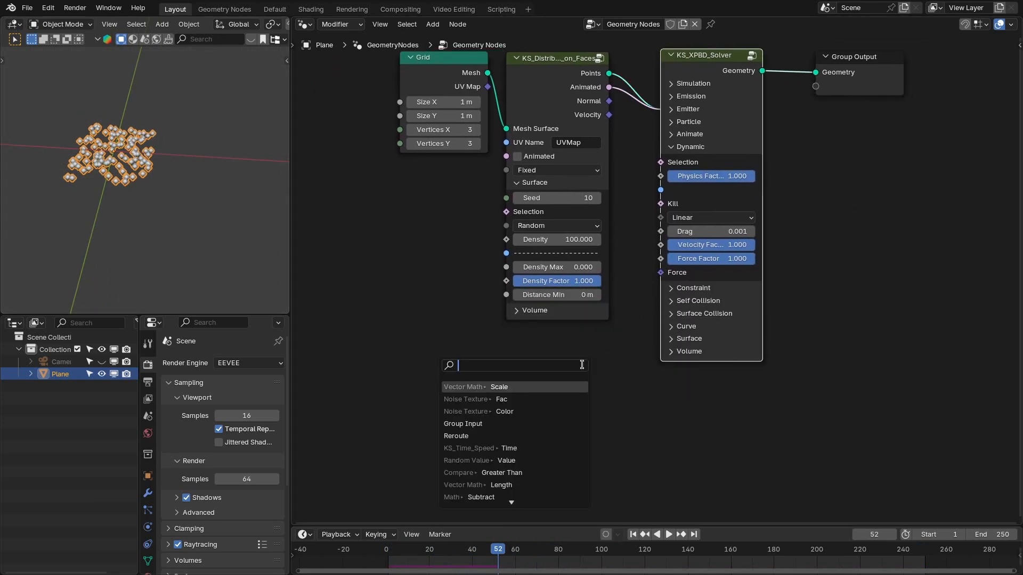
text(grav)
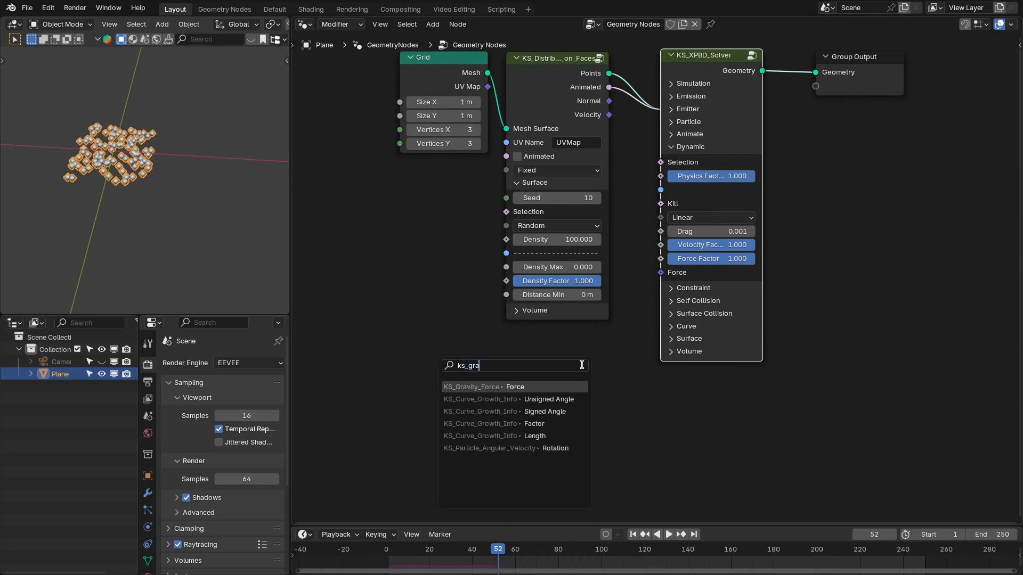
key(Return)
drag(497, 366, 490, 369)
middle_drag(574, 373, 571, 353)
drag(581, 352, 609, 408)
- Play the particle simulation with gravity, view the falling points at an angle, and stop it at frame 76
key(Escape)
key(space)
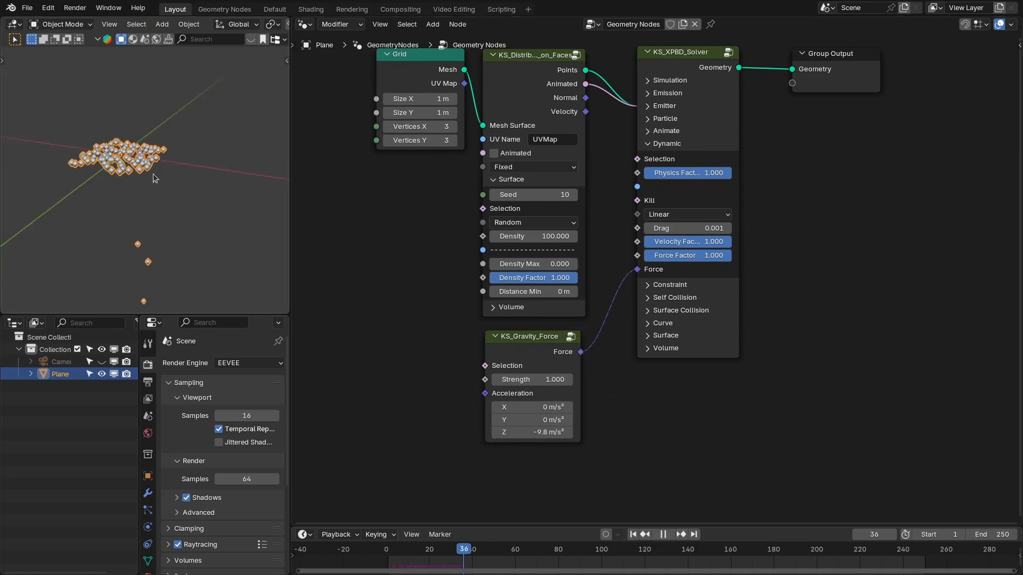
middle_drag(153, 178, 152, 190)
click(152, 190)
key(space)
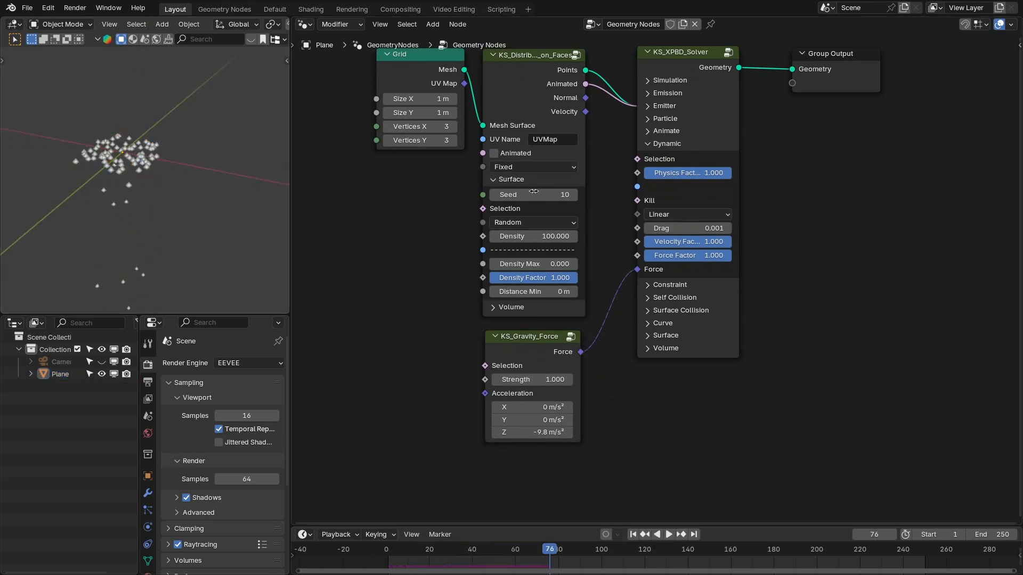
- Move the Group Output node farther from the KS_XPBD_Solver to make room for another node
drag(831, 80, 970, 77)
middle_drag(690, 66, 673, 75)
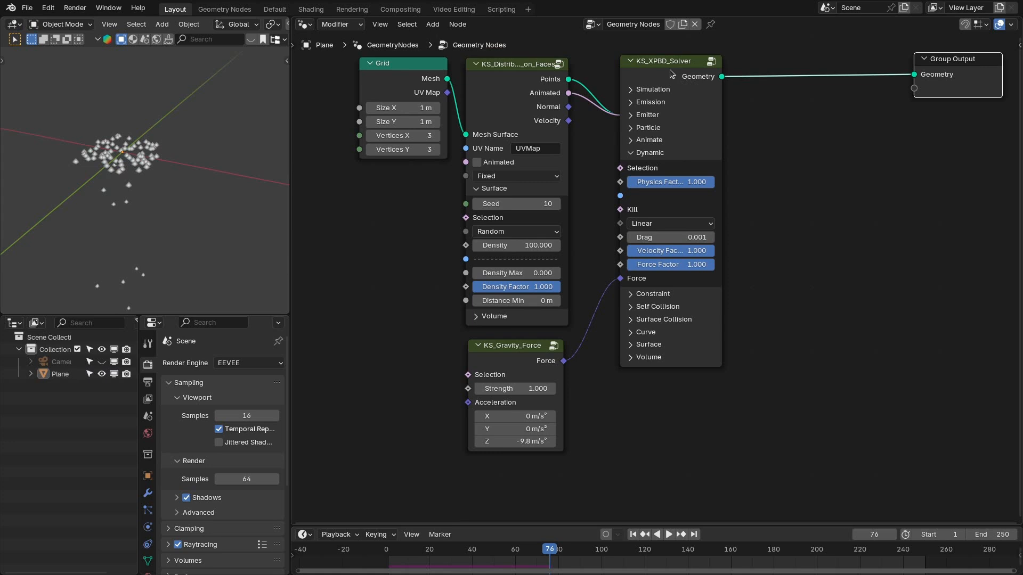
middle_drag(768, 95, 747, 98)
- Insert a KS_XPBD_Separator node between the solver and the Group Output
key(shift+a)
mouse_move(733, 336)
mouse_move(720, 508)
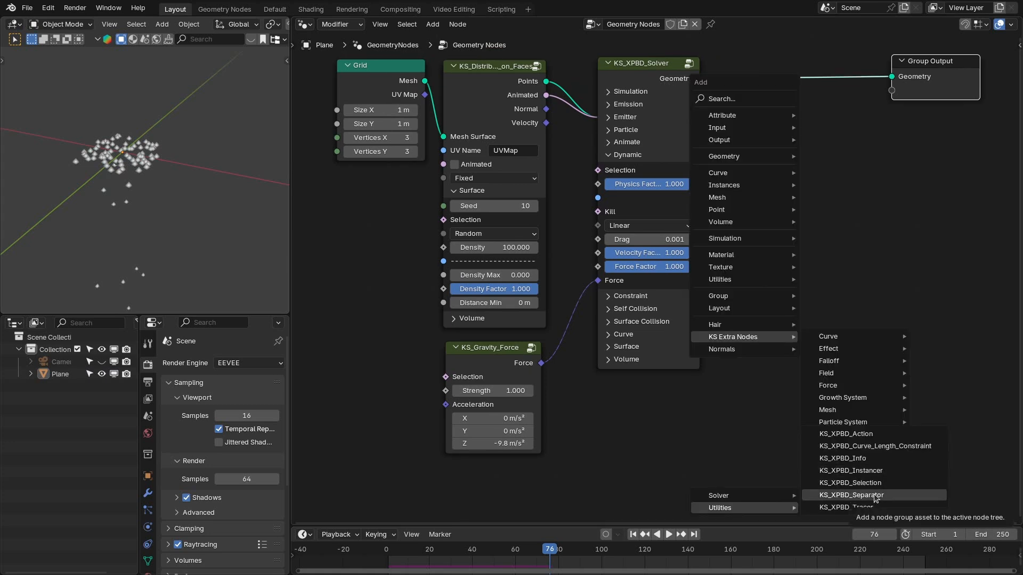
click(879, 494)
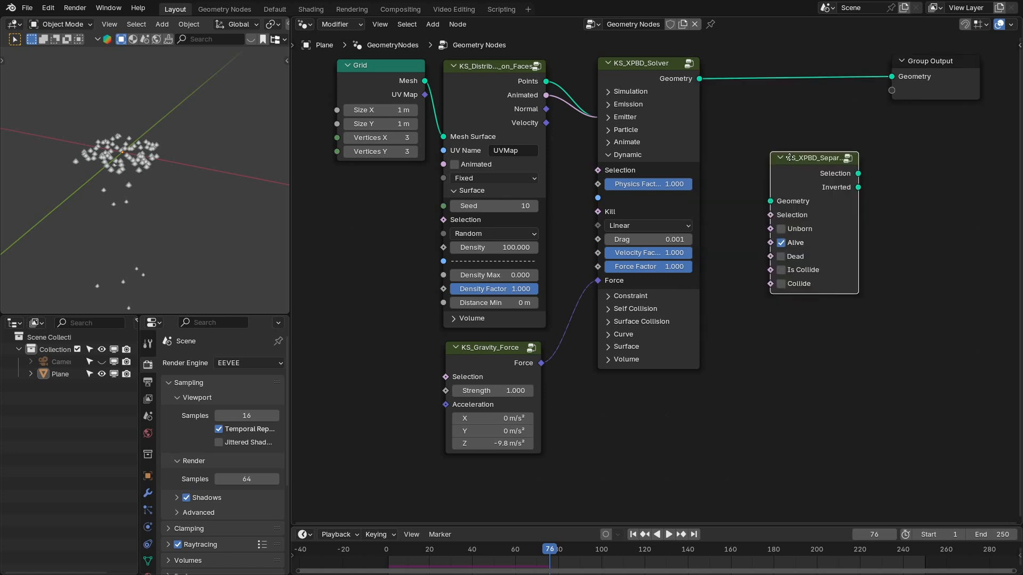
click(776, 72)
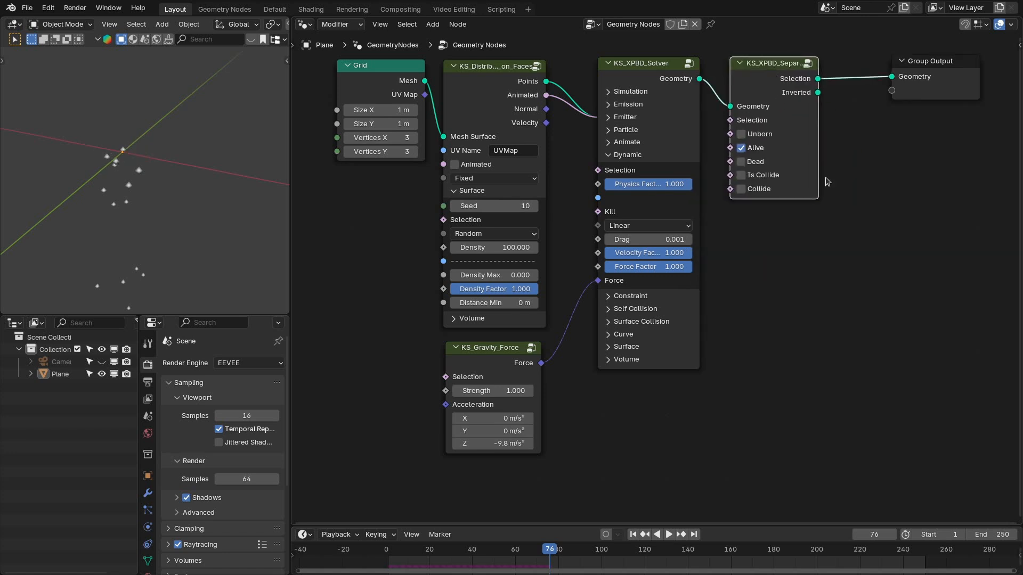
- Play the simulation from the first frame to frame 84, enable Unborn on the separator, and continue to frame 120
middle_drag(826, 178, 815, 183)
key(shift+Left)
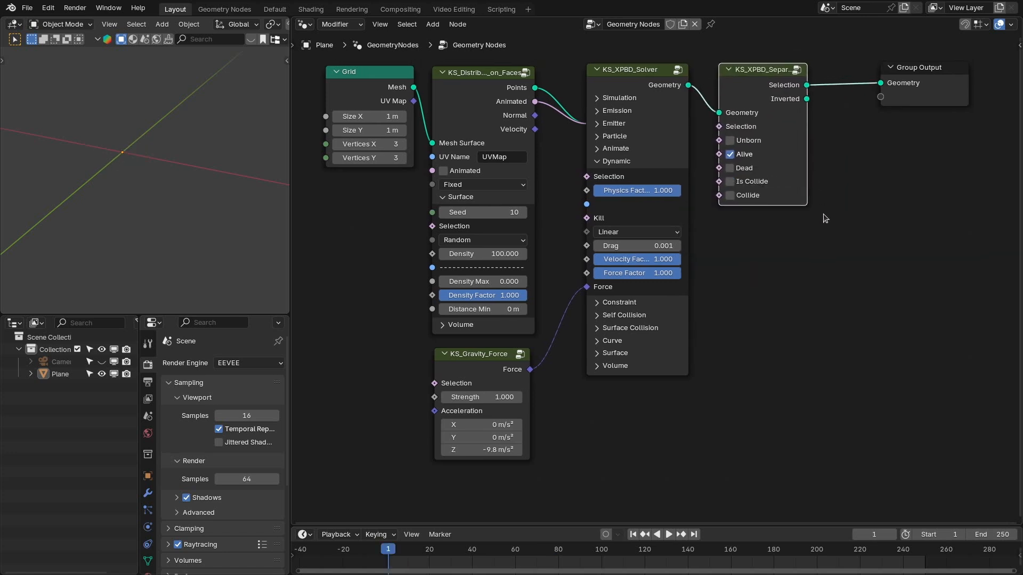
key(space)
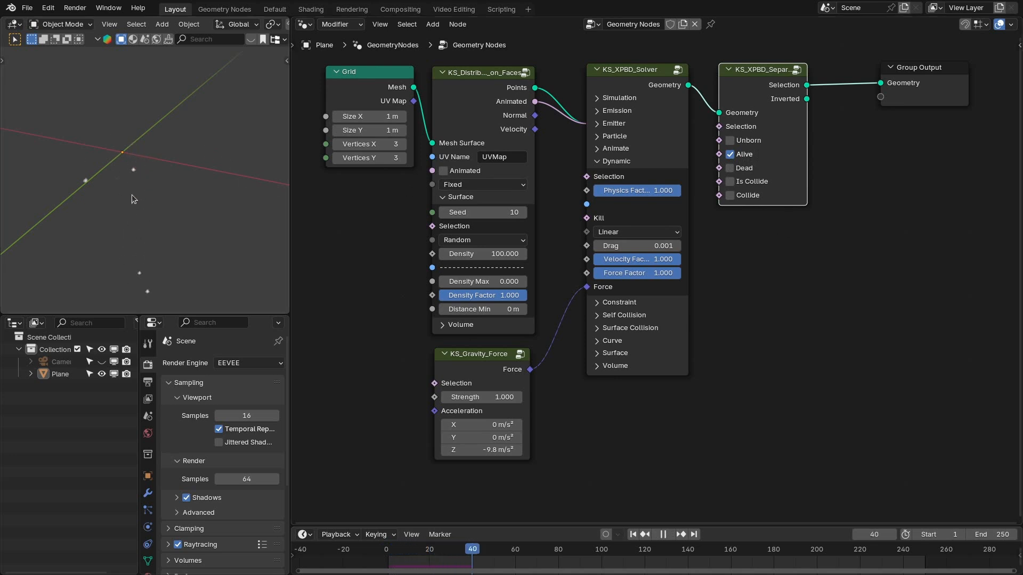
key(space)
click(731, 141)
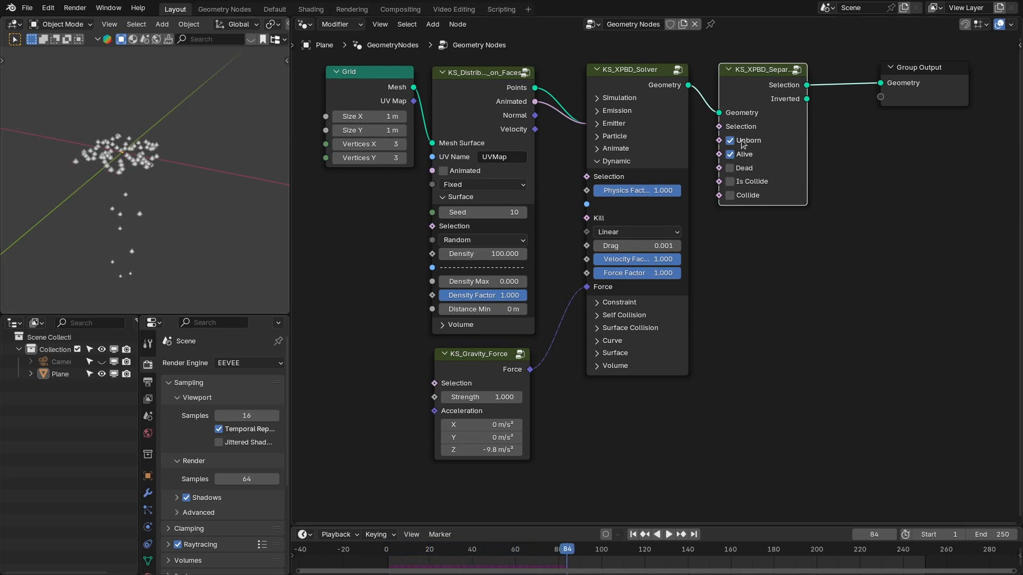
key(space)
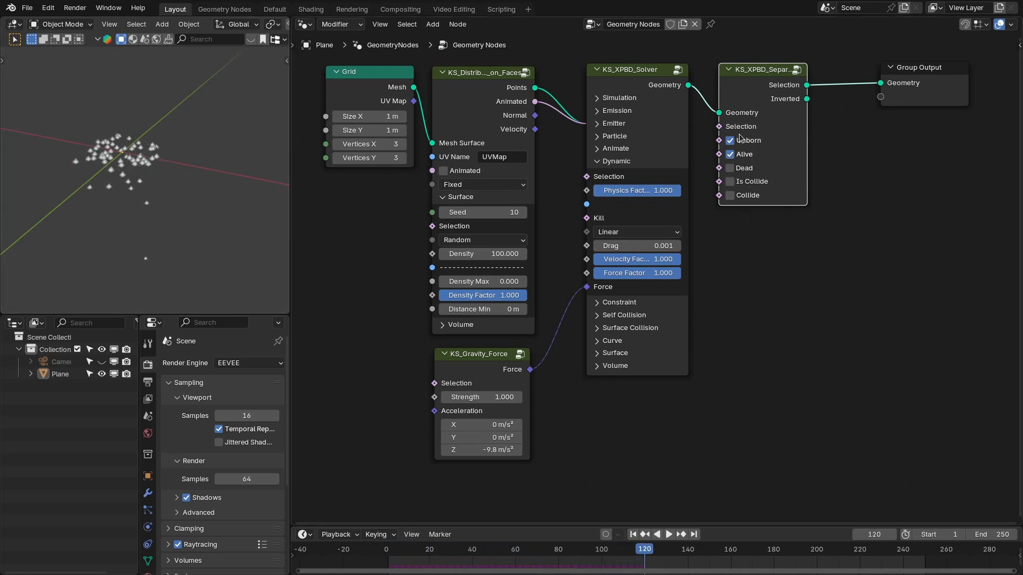
- Replace the separator with a KS_XPBD_Instancer node between the solver and the Group Output
key(ctrl+x)
key(shift+a)
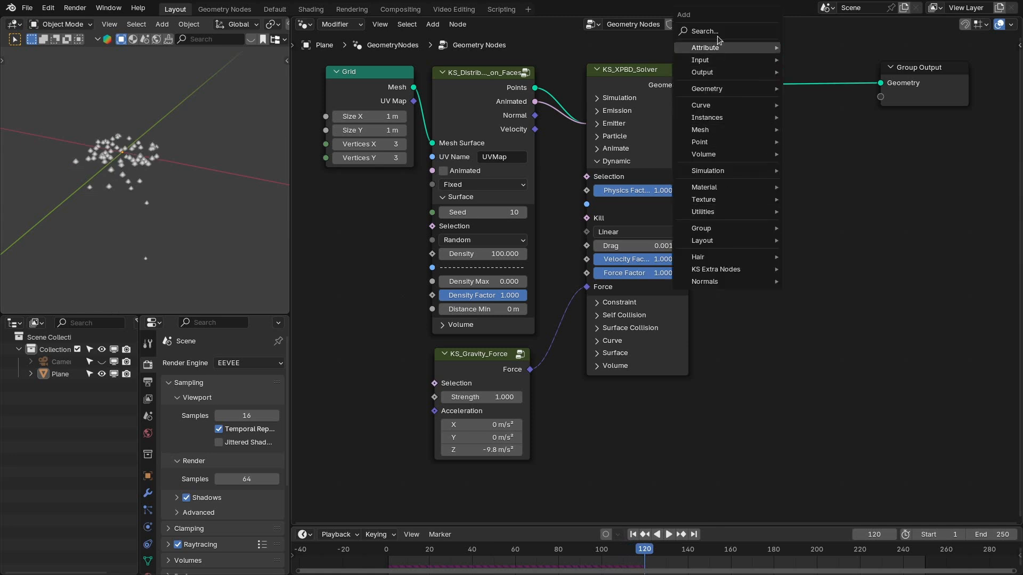
text(ks_)
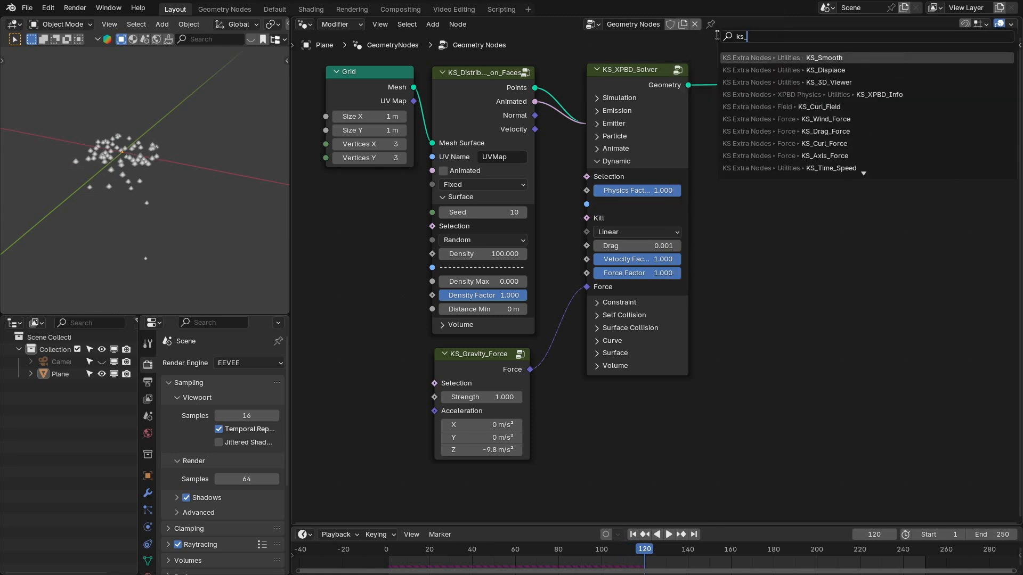
text(xpbd_)
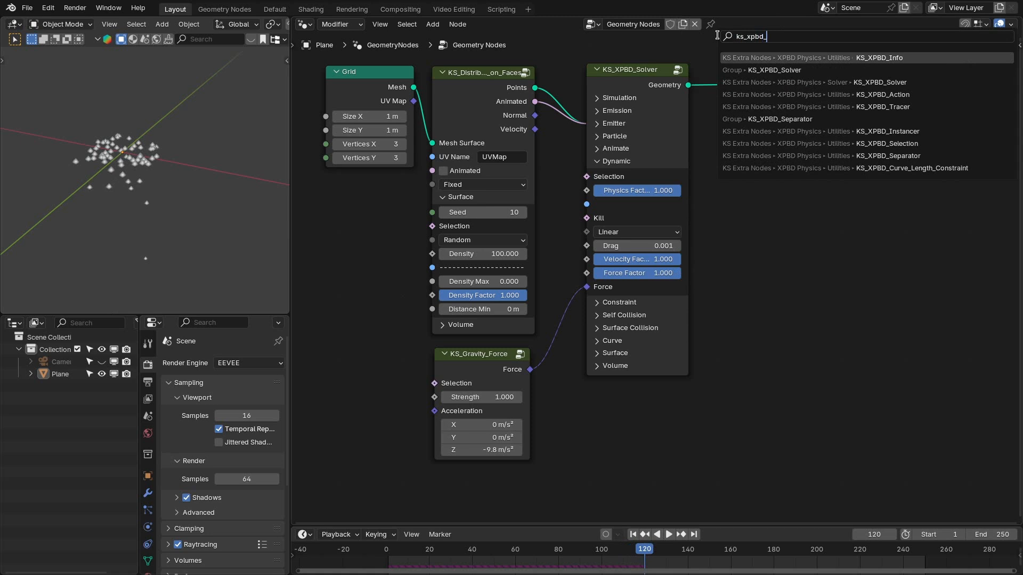
text(ins)
key(Return)
click(767, 80)
- Connect a new Ico Sphere node to the instancer's Instance input and place it below the instancer
click(736, 127)
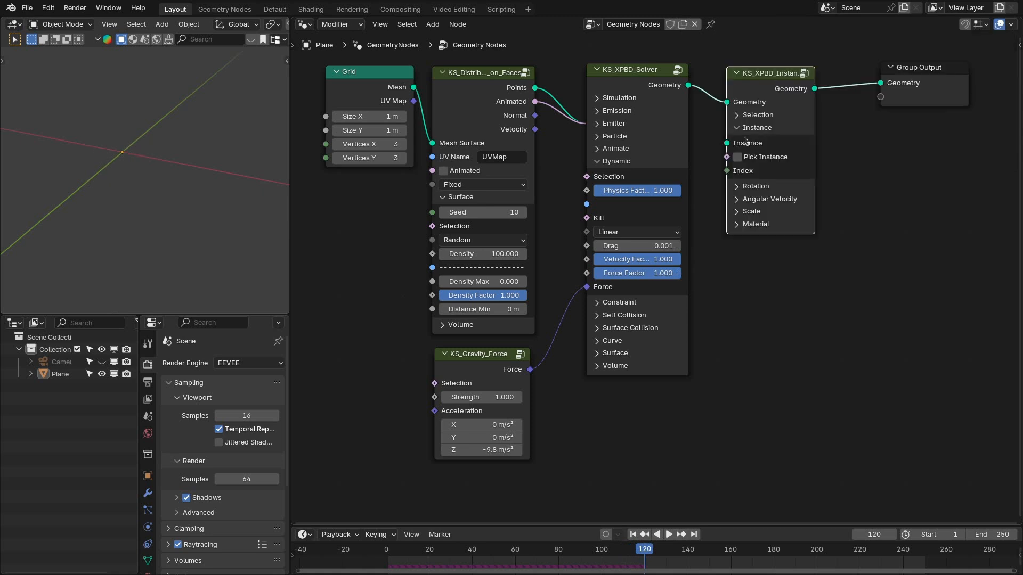
drag(727, 143, 741, 312)
key(Down)
key(Return)
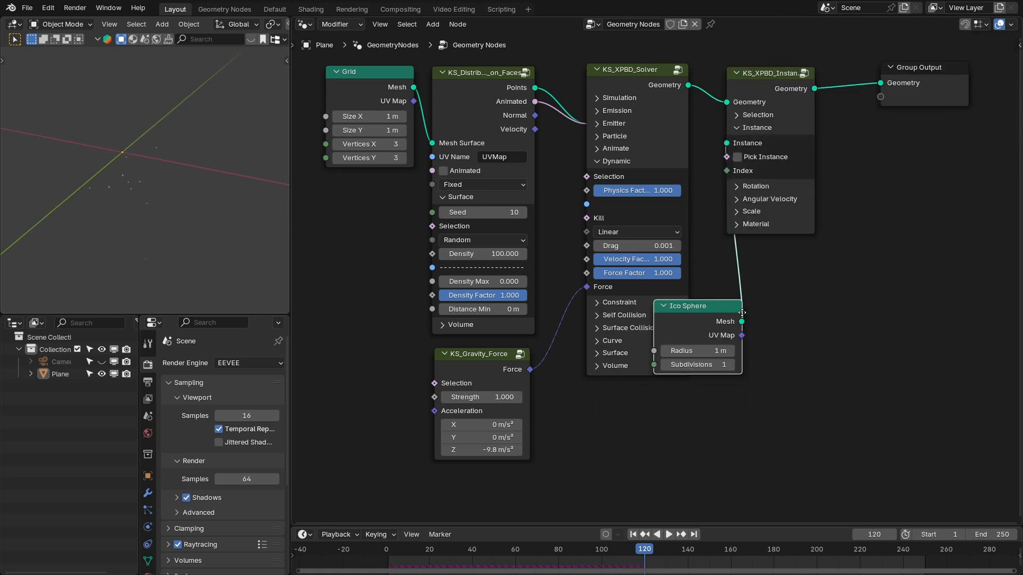
click(814, 271)
- Set the solver's particle Size to 0.1 m and play the simulation from the first frame
click(612, 136)
double_click(647, 179)
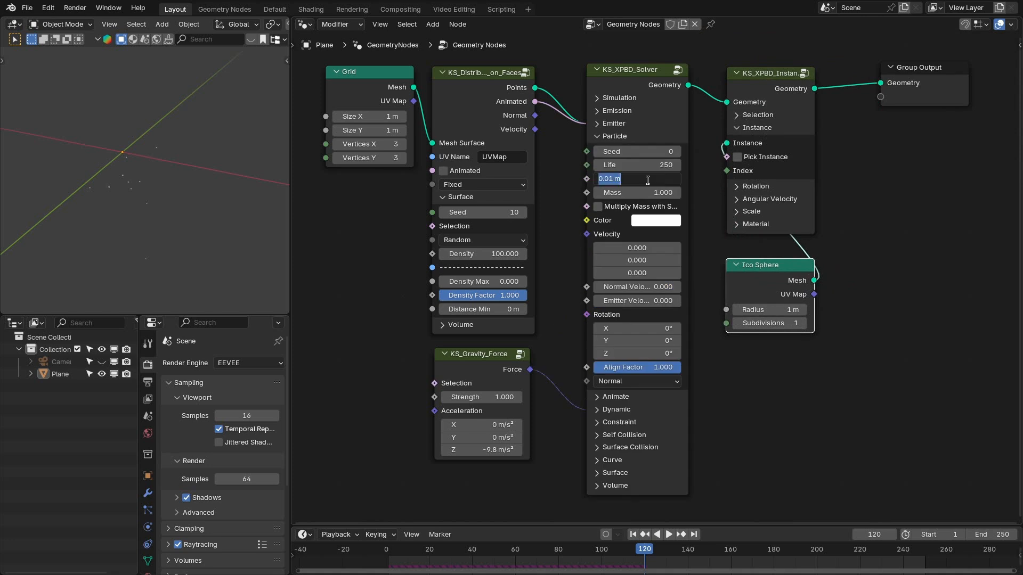
text(.1)
key(Return)
key(shift+Left)
key(space)
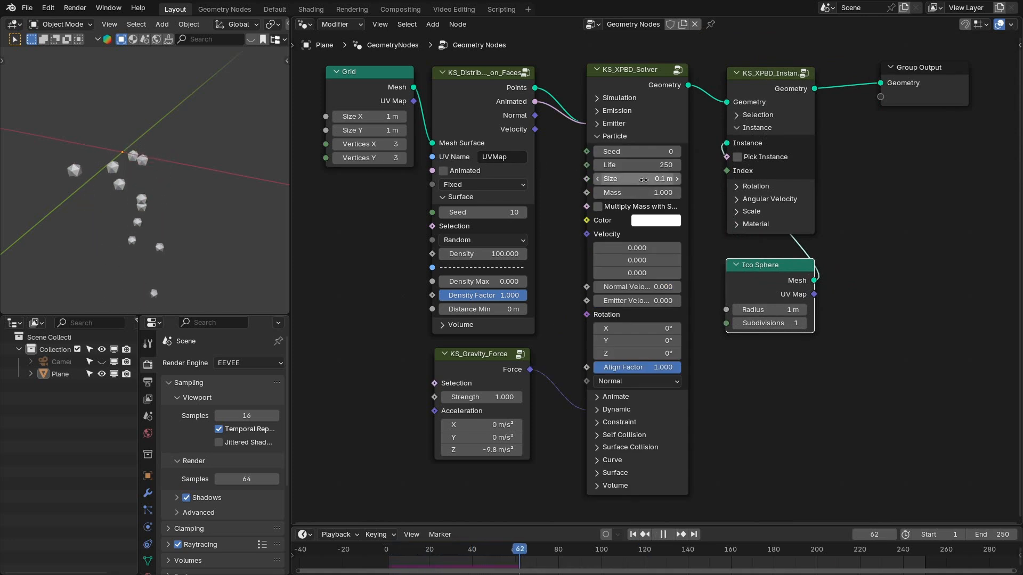
- Set the particle Size to 0.025 m, replay from the first frame to frame 64, and collapse the Particle and Instance sections
double_click(643, 180)
text(.025)
key(Return)
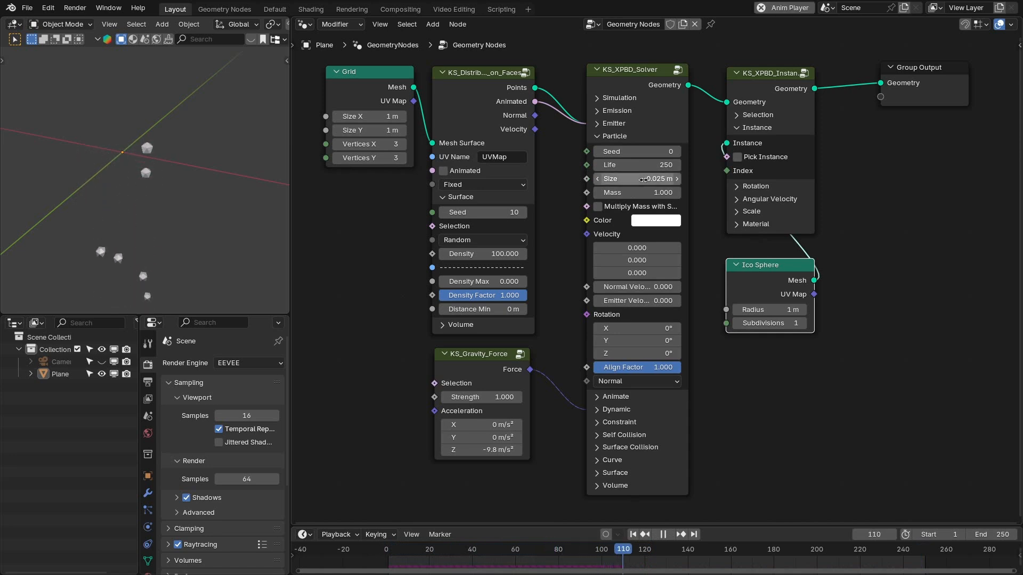
key(shift+Left)
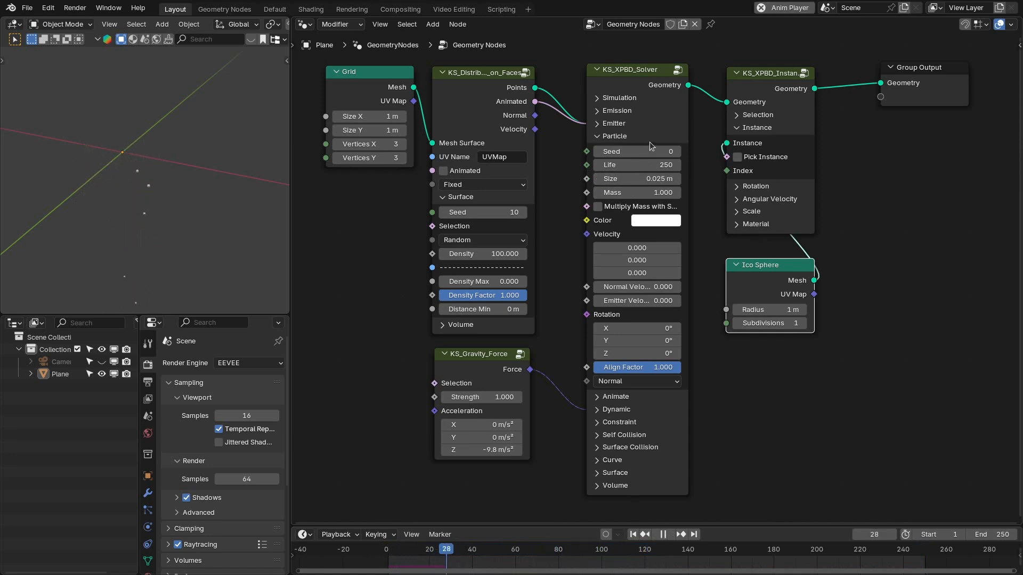
click(638, 138)
key(space)
click(756, 128)
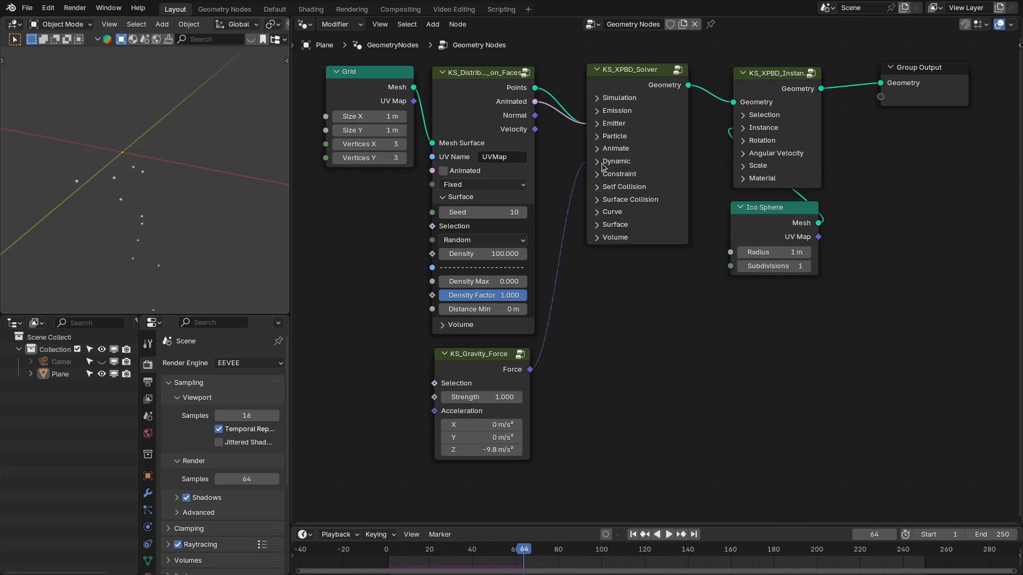
- Replace the gravity force on the solver's Dynamic Force input with a KS_Turbulence_Force node
click(618, 160)
middle_drag(604, 265, 617, 230)
ctrl+right_drag(568, 252, 576, 353)
click(515, 332)
key(x)
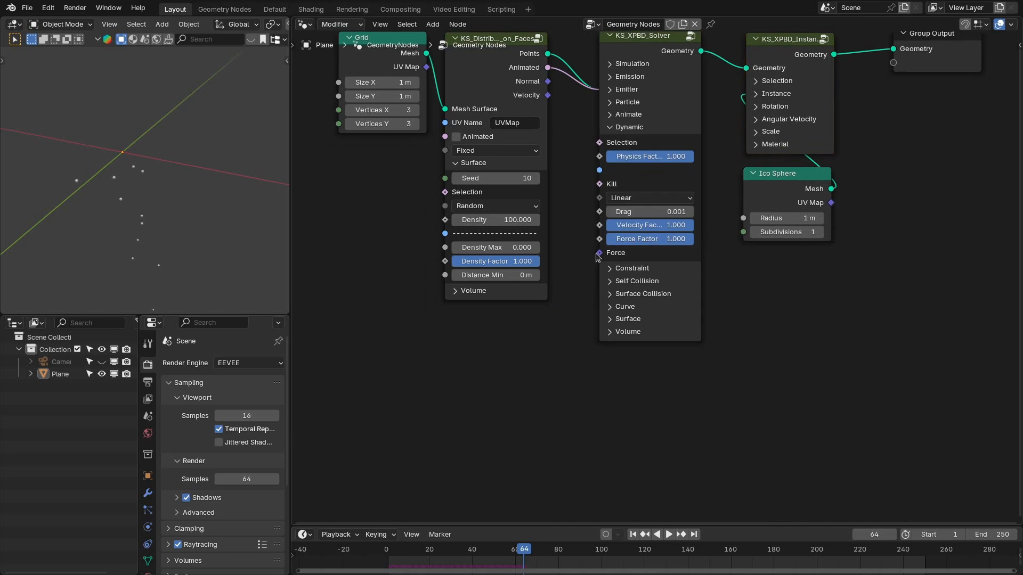
drag(600, 253, 536, 303)
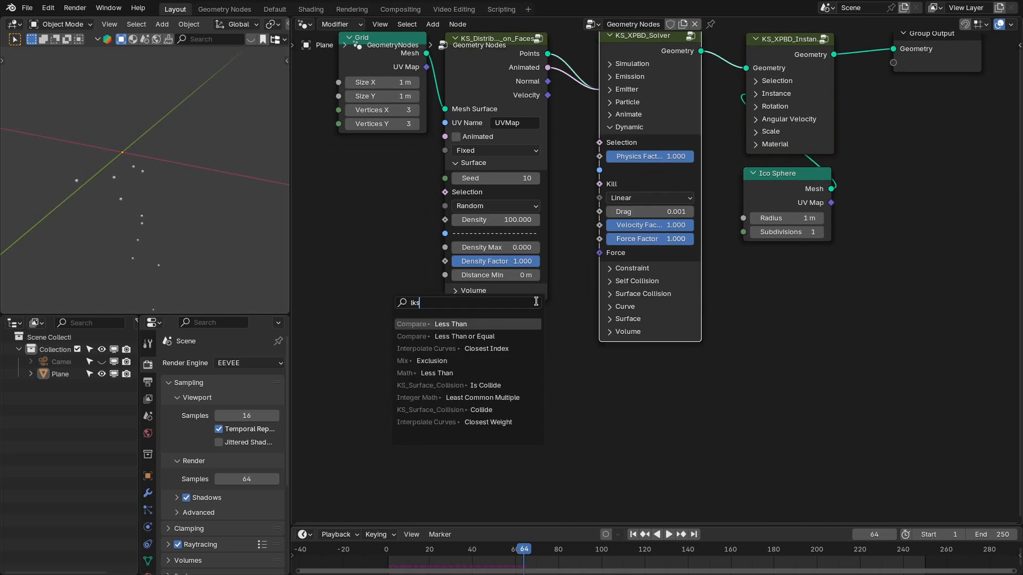
text(k)
click(509, 361)
- With the simulation playing, set the turbulence force's Strength to 3 and its Scale to 5
key(space)
click(509, 363)
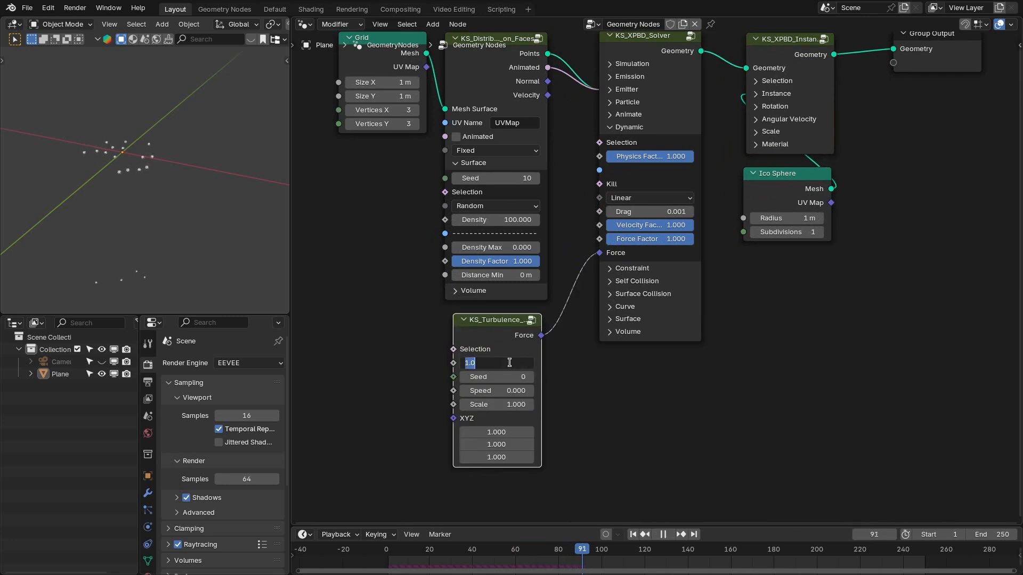
text(3)
key(Return)
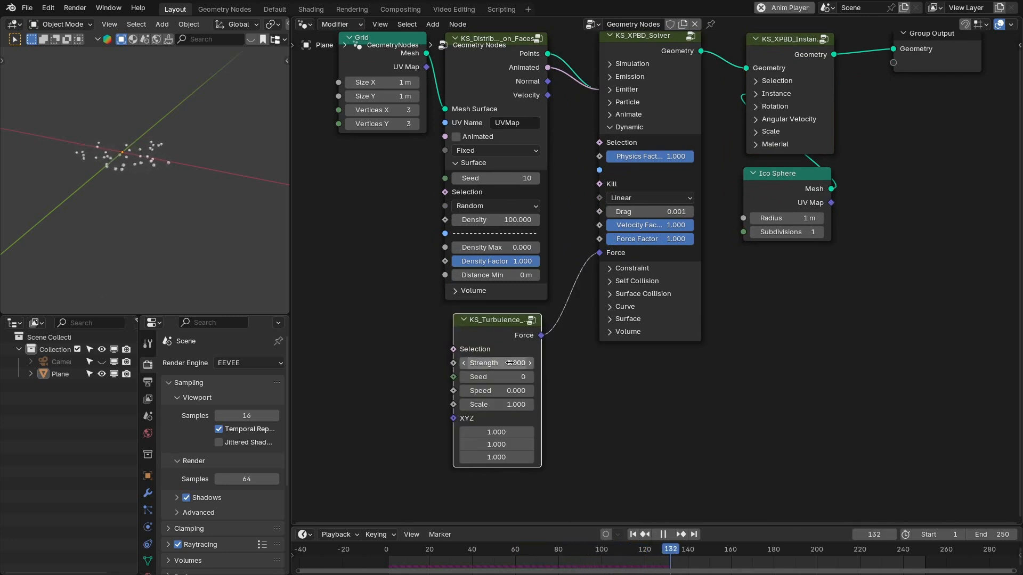
click(491, 404)
text(5)
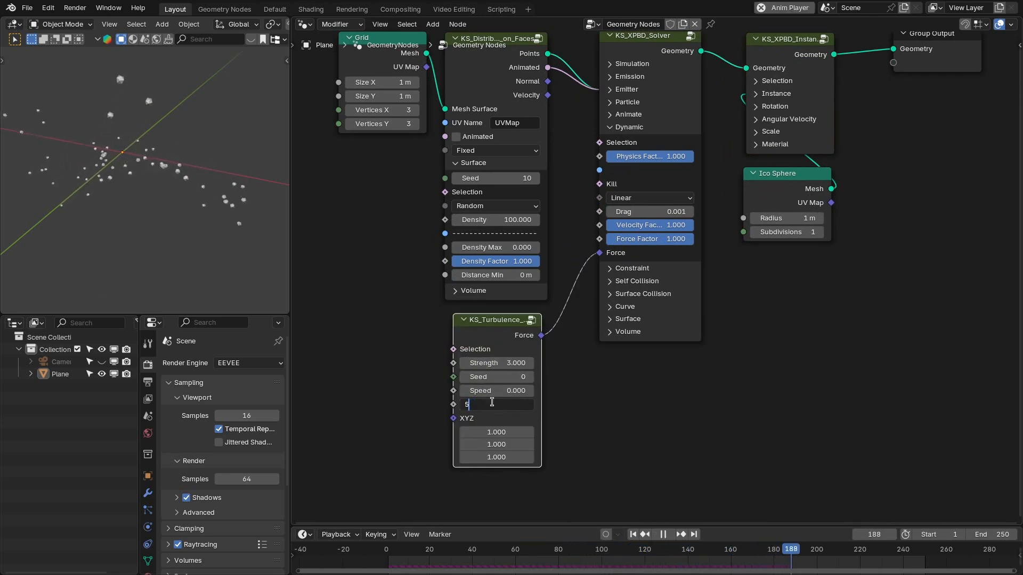
key(Return)
- Set the turbulence's third XYZ value to 0 and watch the particles from the top view, stopping at frame 100
click(490, 456)
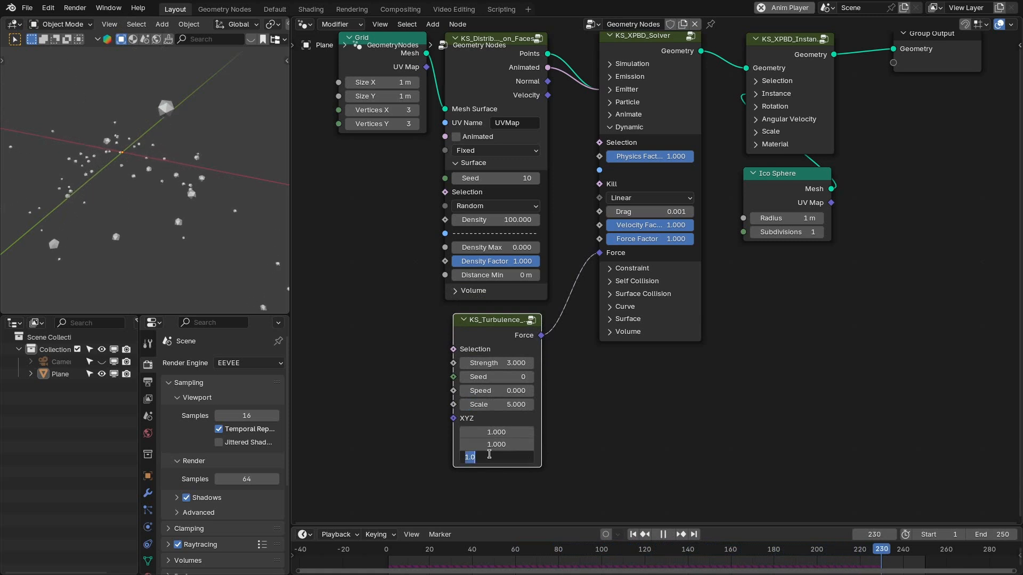
text(0)
key(Return)
key(KP_7)
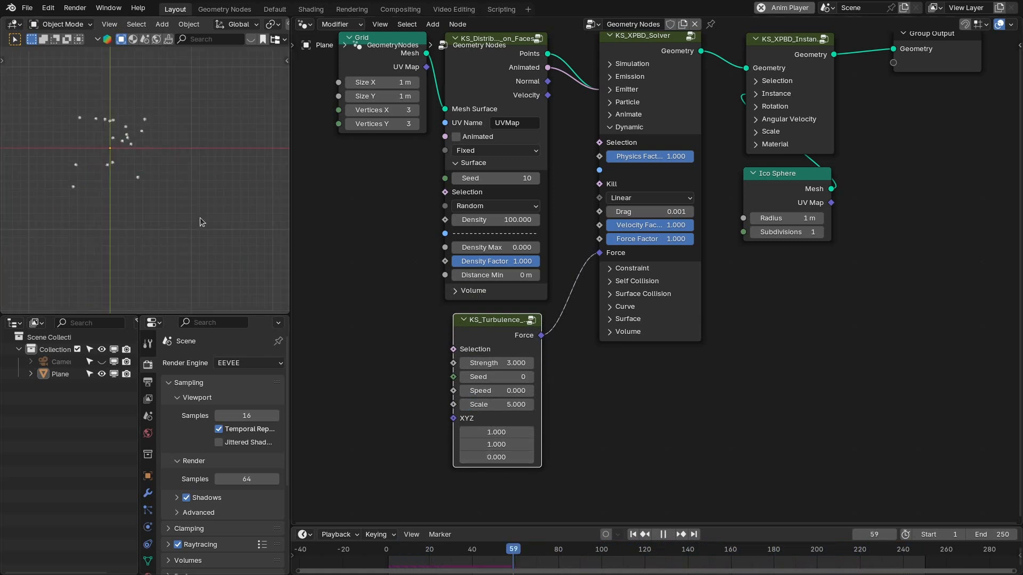
key(Escape)
- Collapse the solver's Dynamic section and enable Self Collision together with its Rotation option
click(630, 126)
click(633, 154)
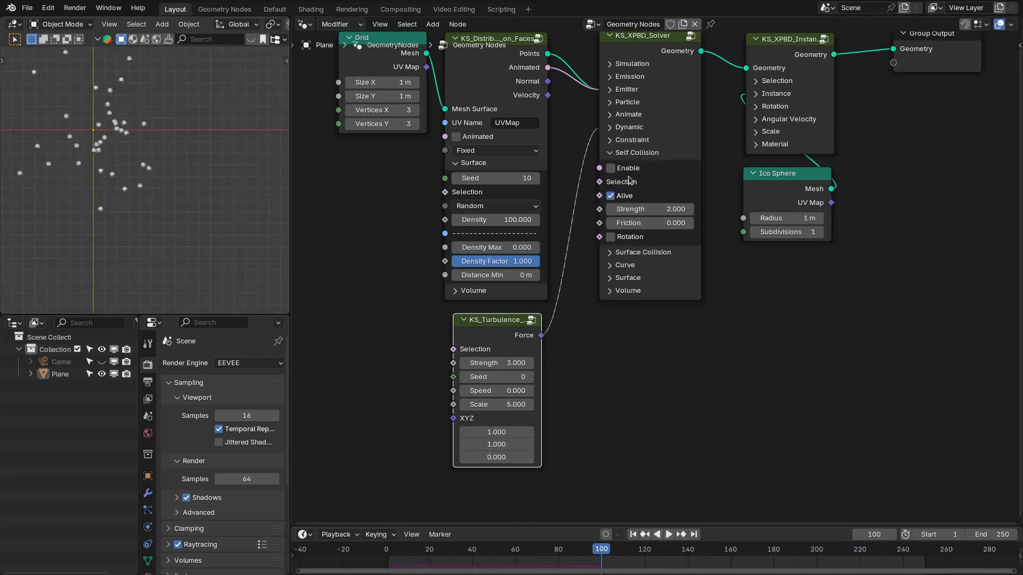
click(620, 169)
click(635, 238)
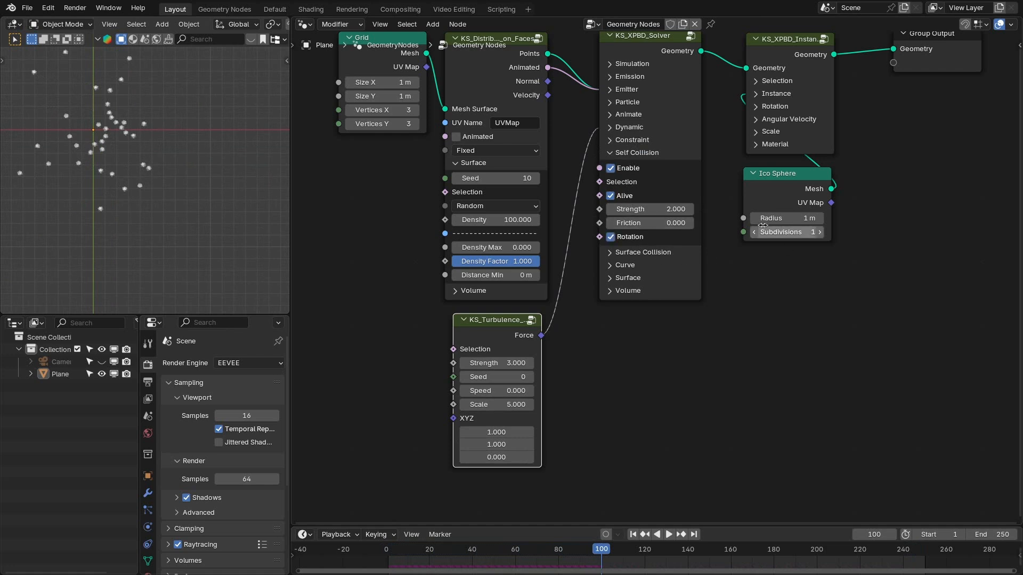
- Set the instancer's rotation Align Factor to 0, moving the Ico Sphere node clear below it and widening the instancer
drag(788, 173, 781, 296)
click(770, 108)
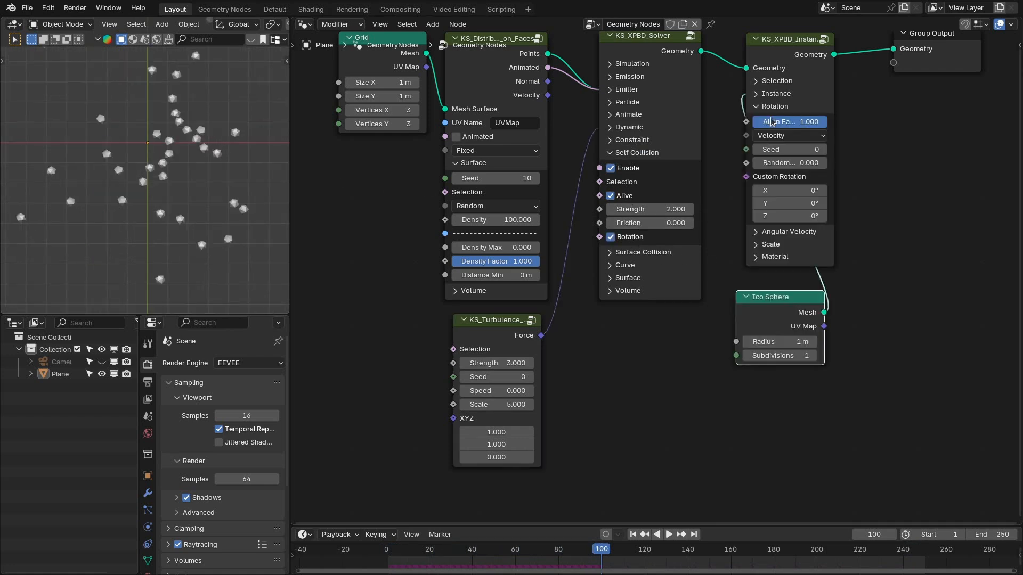
drag(819, 123, 751, 124)
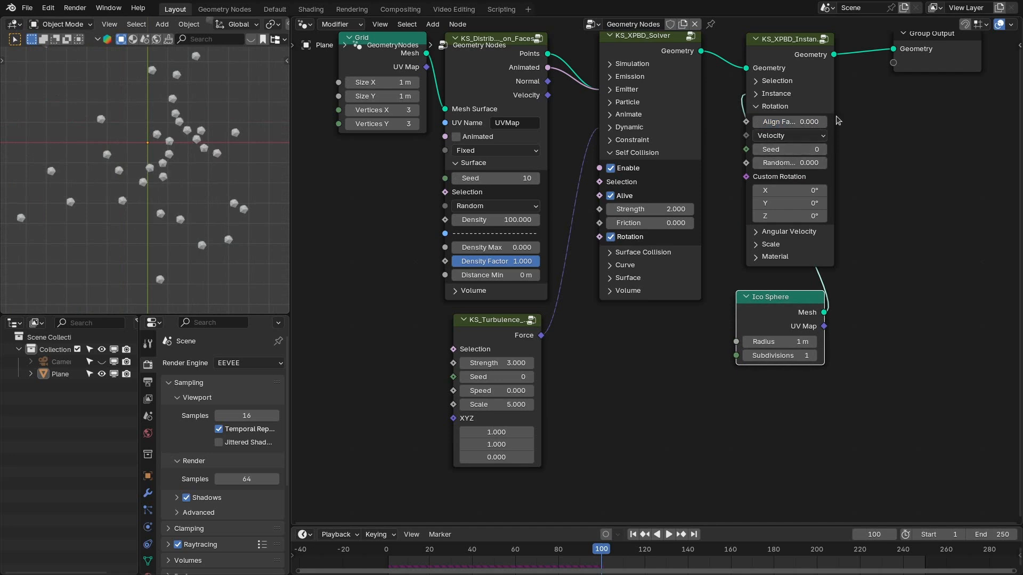
drag(832, 108, 850, 108)
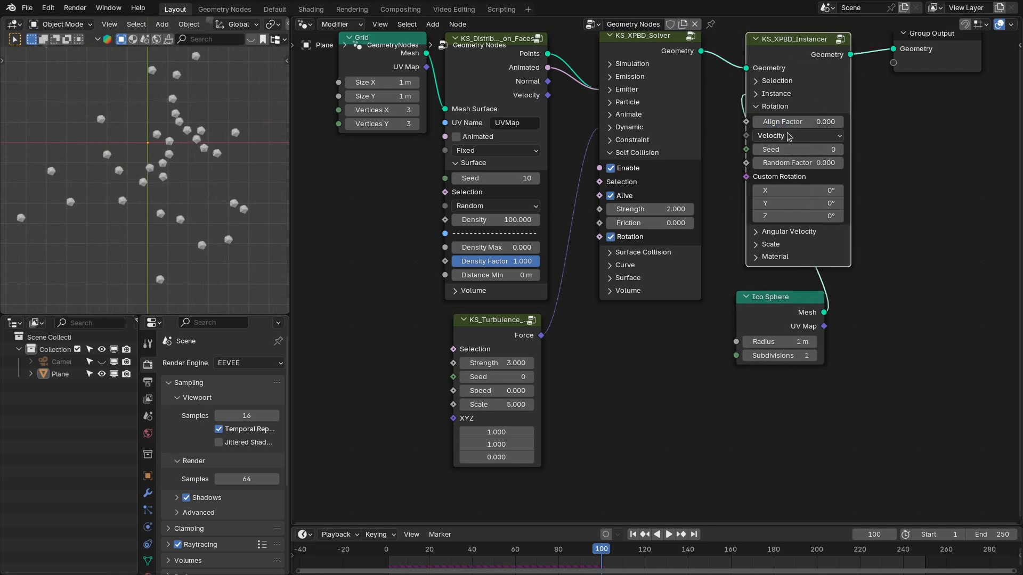
- Watch the self-colliding particles in a full-size viewport and return to the regular layout
key(ctrl+alt+space)
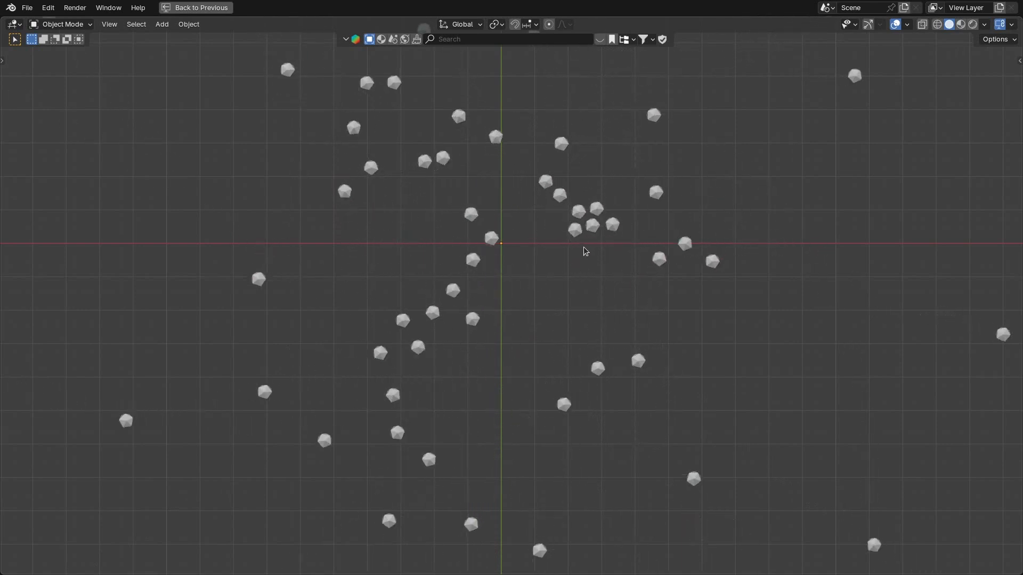
key(ctrl+space)
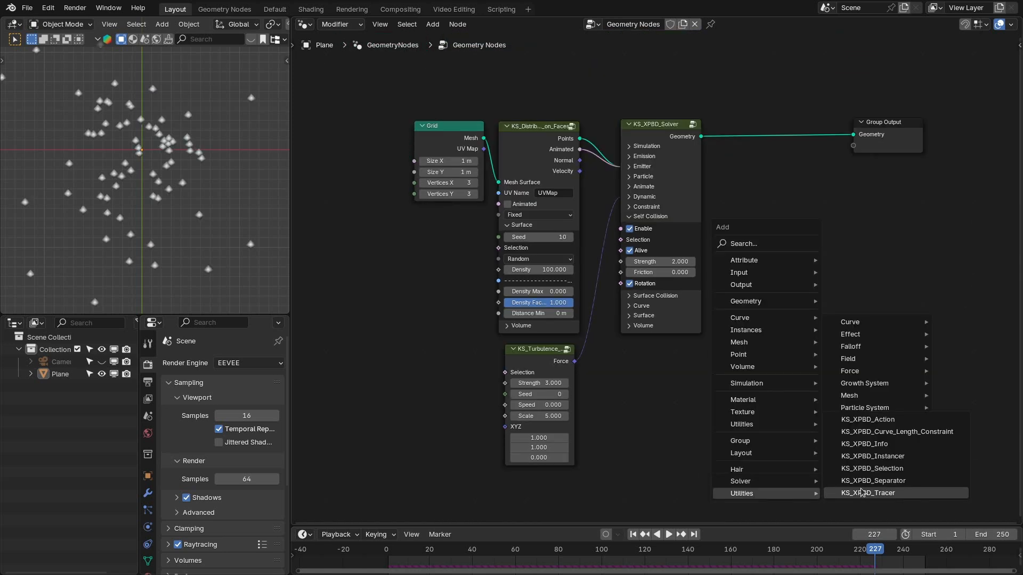
- Insert a KS_XPBD_Tracer node between the solver and Group Output and play the simulation from the first frame
click(860, 492)
click(779, 202)
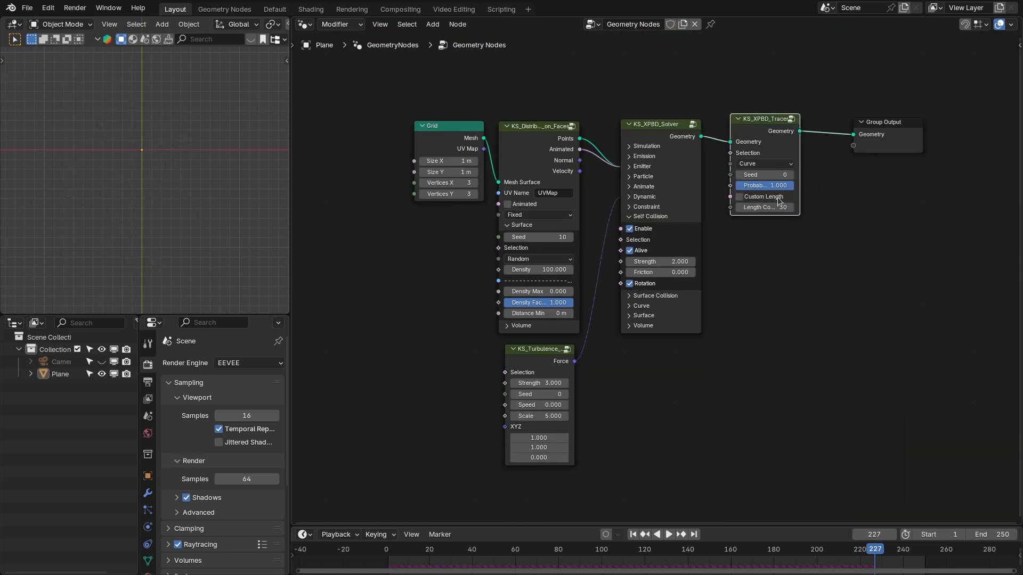
key(shift+Left)
key(space)
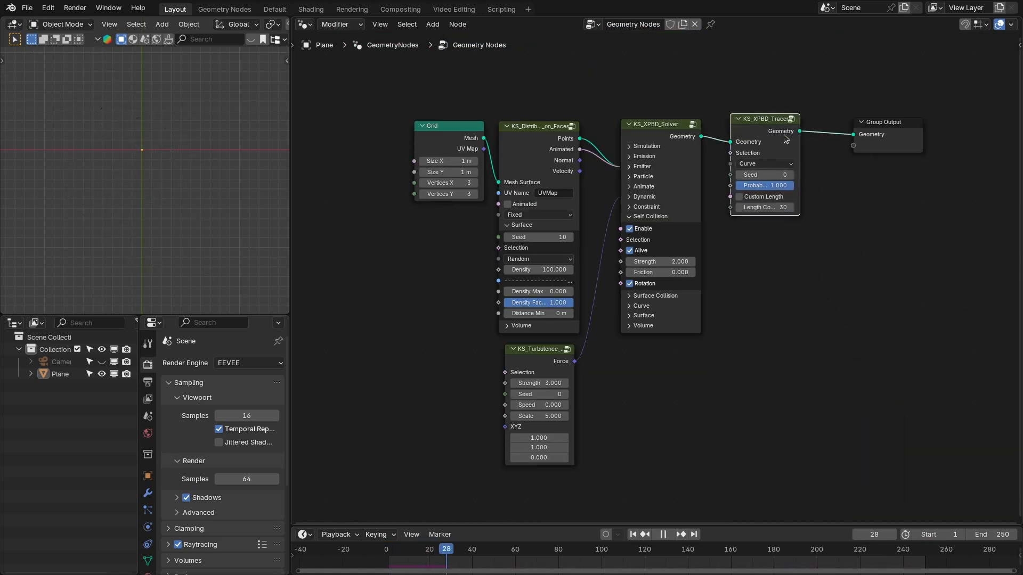
- Select the Plane to view its traced curves from the front and top, stop playback and undo the tracer insertion
click(158, 137)
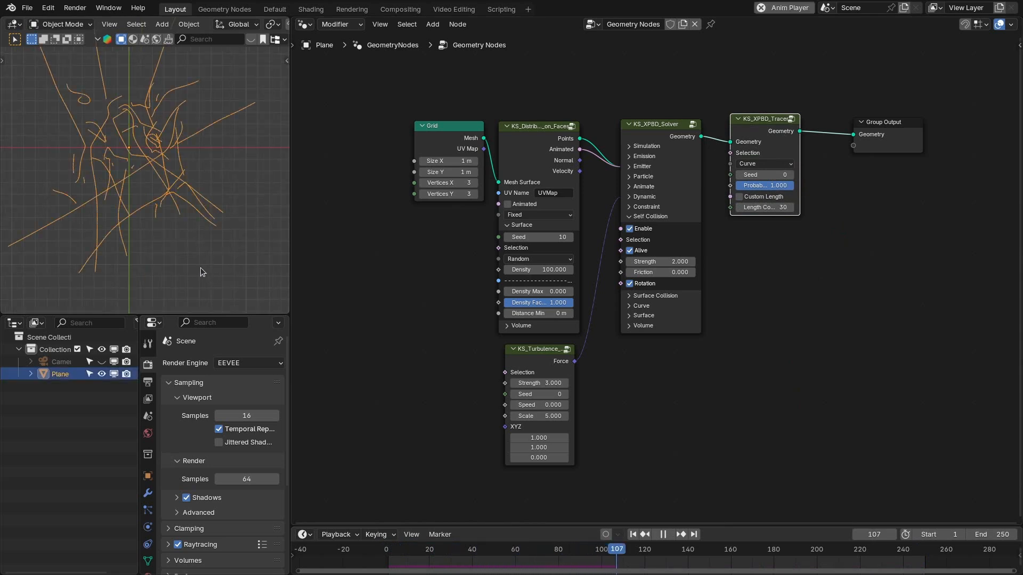
key(KP_1)
key(KP_7)
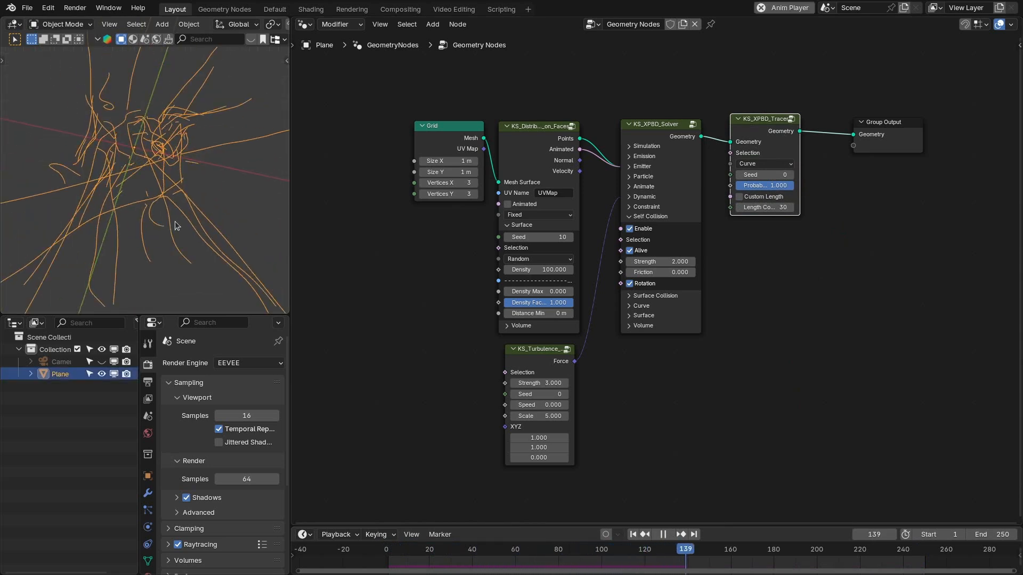
key(space)
key(ctrl+z)
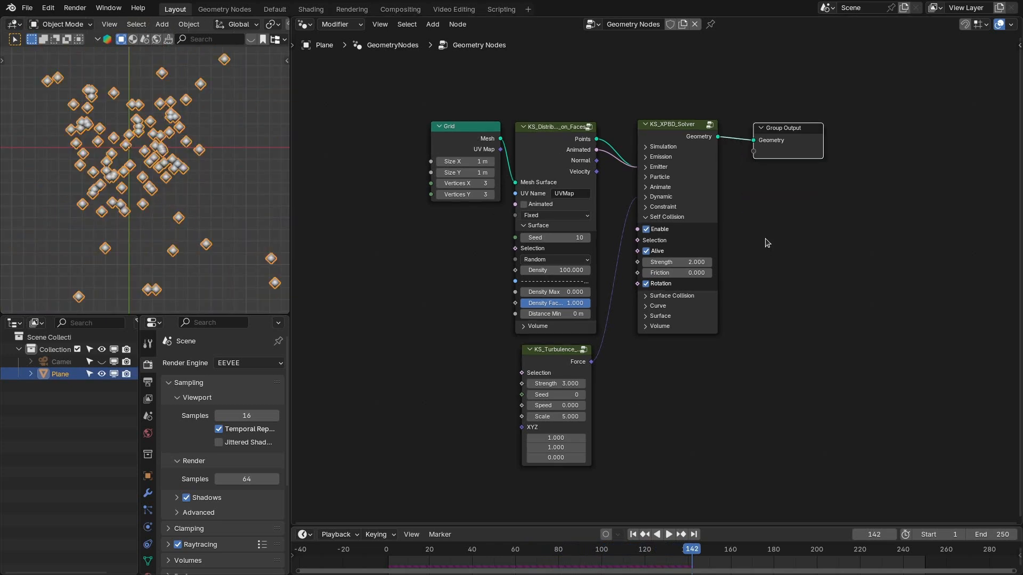
scroll(761, 255, up, 2)
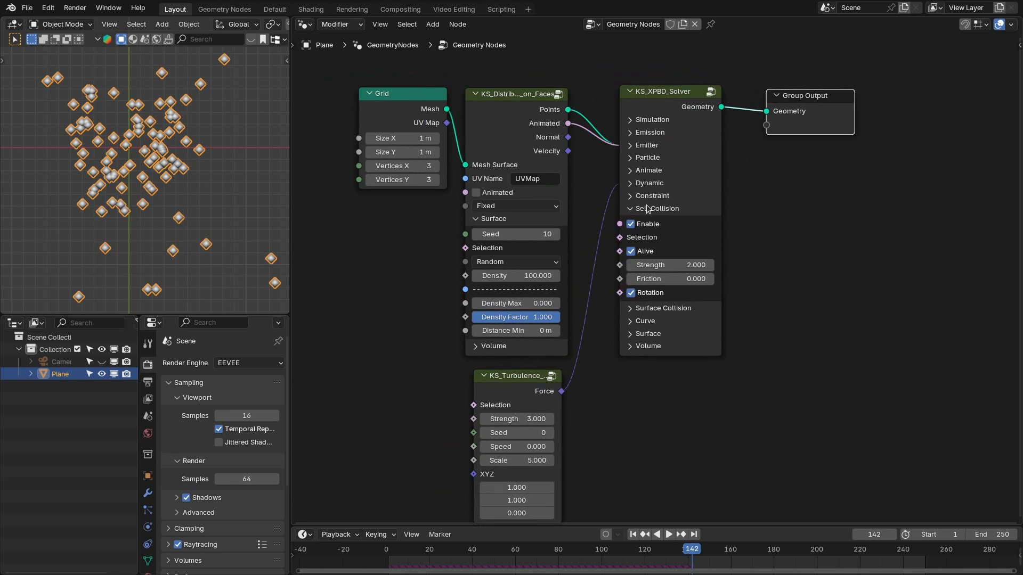
scroll(741, 261, down, 1)
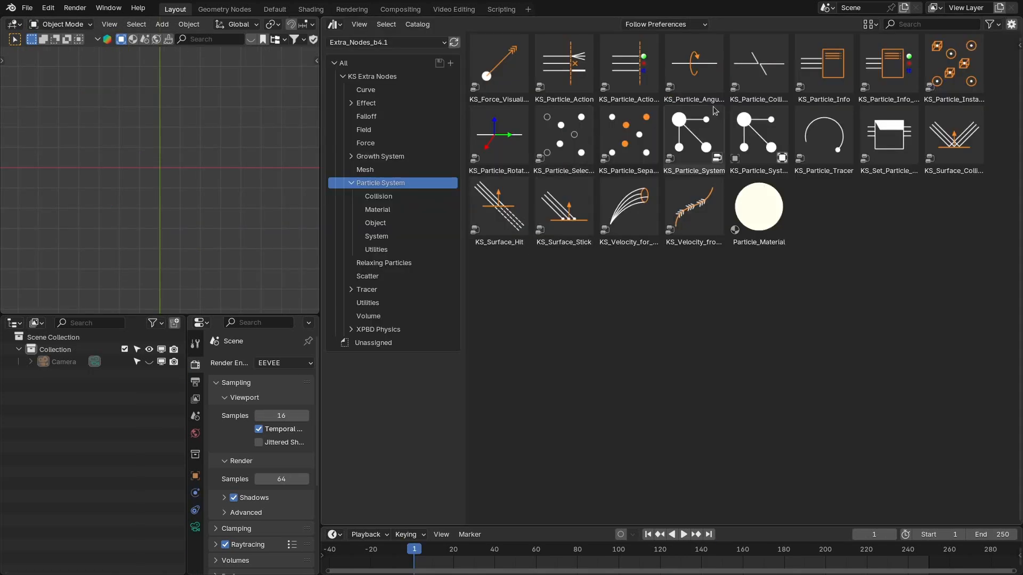
- Examine the Particle System assets under Collision, Object, System and Utilities, plus the library's general Utilities category
click(372, 145)
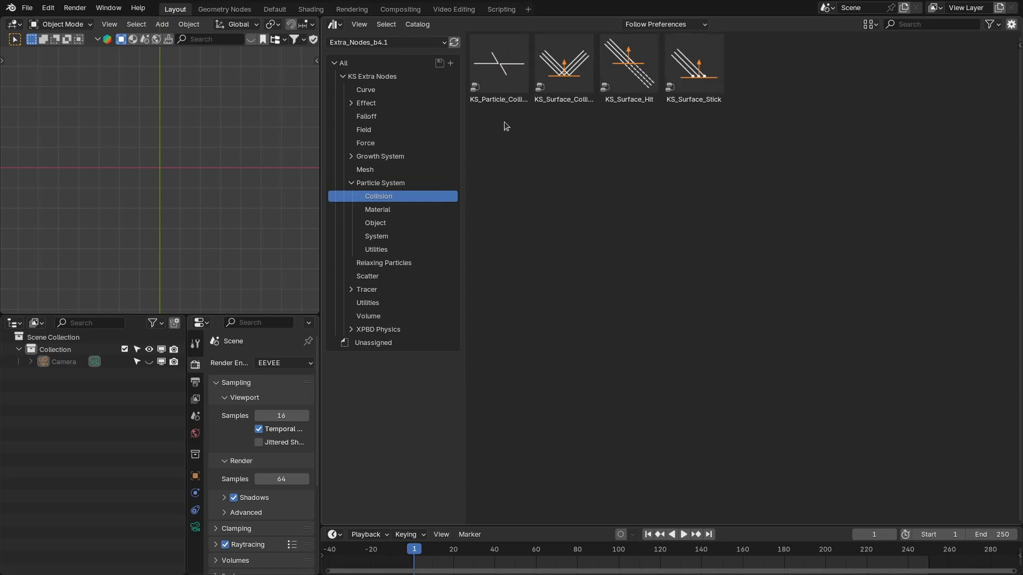
drag(507, 59, 513, 119)
drag(510, 67, 546, 135)
click(388, 225)
click(388, 238)
click(394, 251)
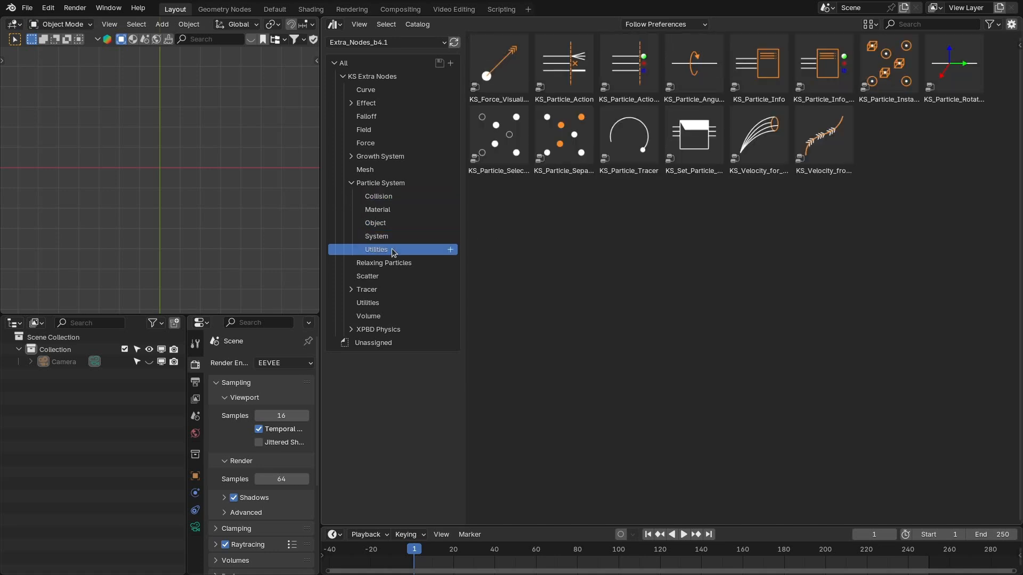
click(368, 303)
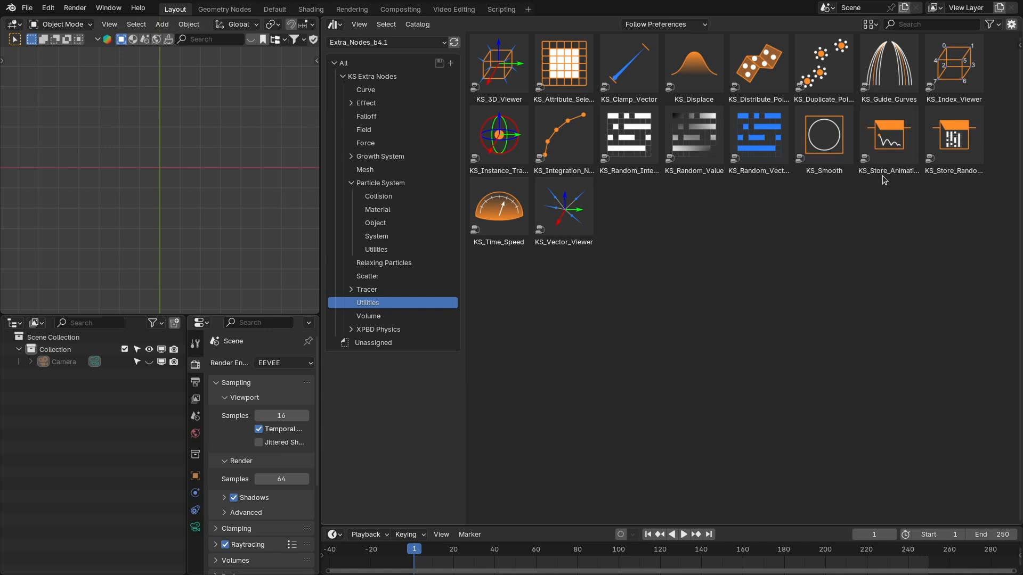
click(387, 237)
- Switch the Asset Browser to the Geometry Node Editor and insert a KS_Particle_System node between the Plane's Group Input and Group Output
click(335, 24)
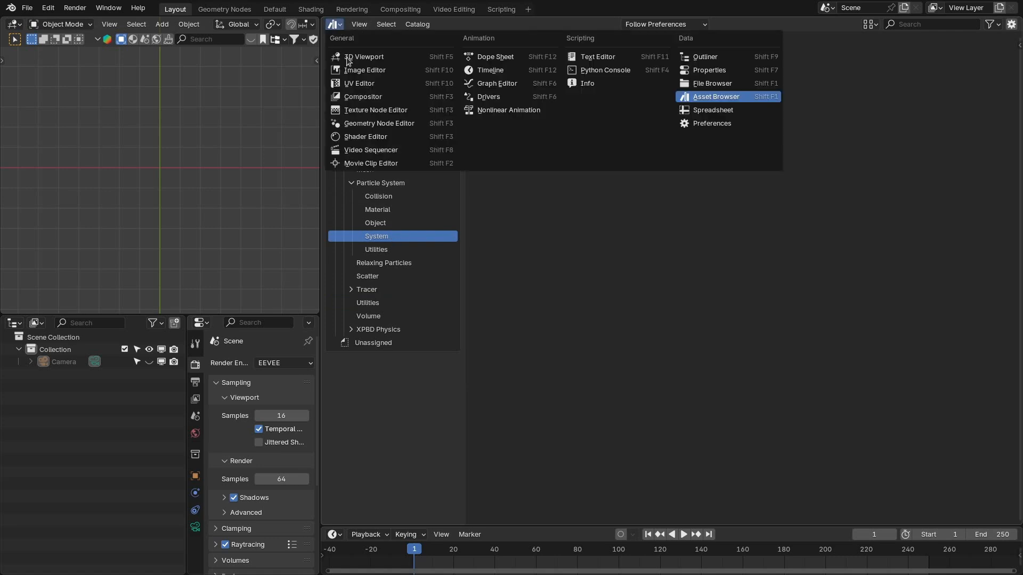
click(369, 123)
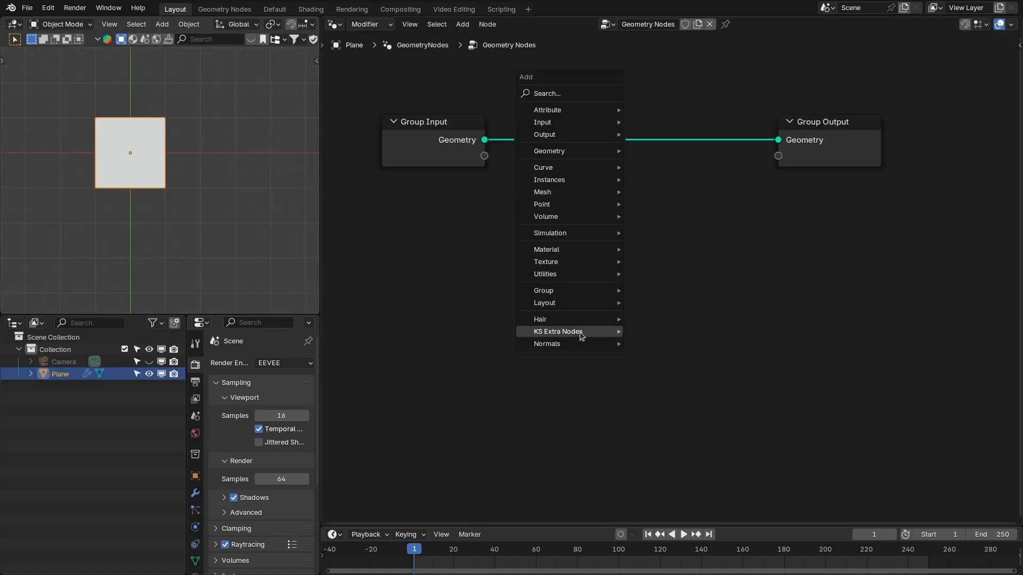
mouse_move(565, 332)
mouse_move(673, 420)
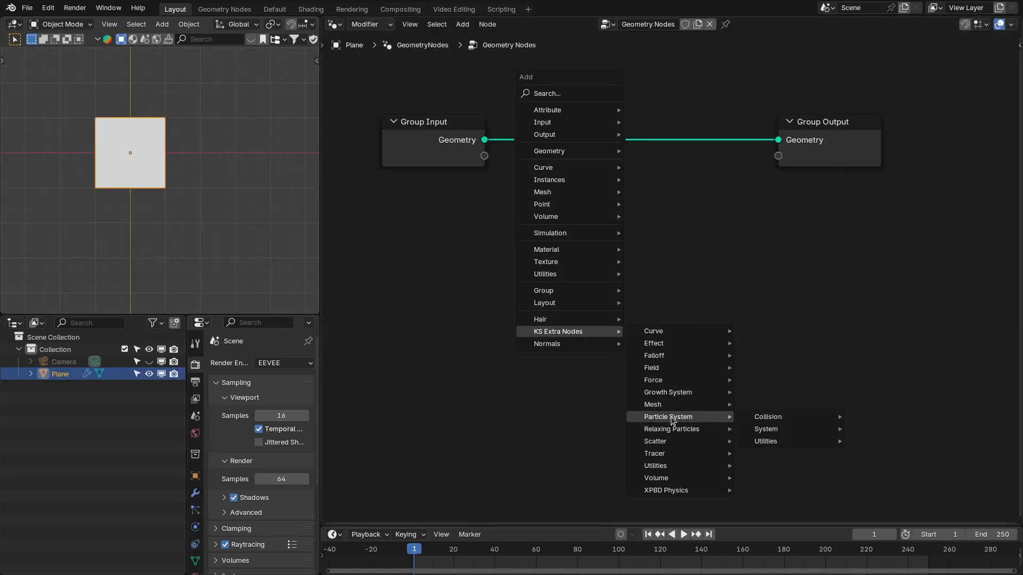
mouse_move(773, 430)
click(878, 429)
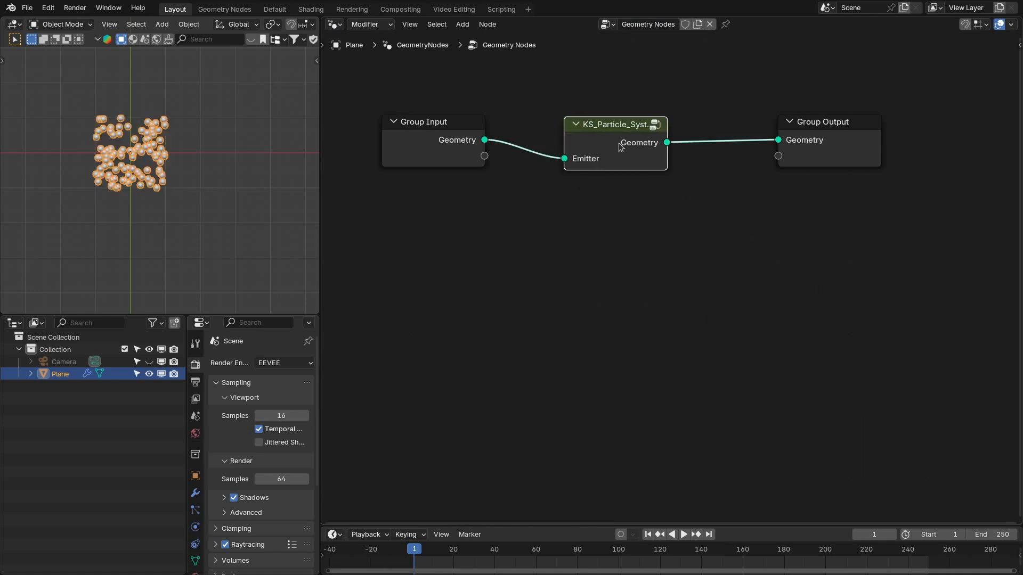
- Open the KS_Particle_System node group to show its internal nodes
click(585, 191)
key(Tab)
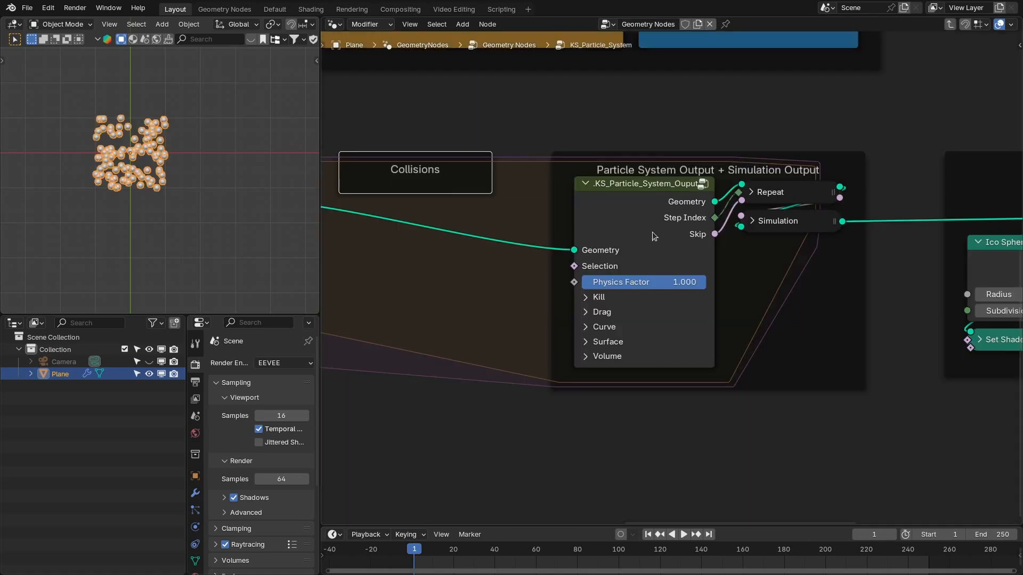
- Play the particle simulation from an angled 3D view to preview the falling particles, stopping at frame 29
scroll(725, 342, down, 4)
middle_drag(726, 342, 786, 348)
middle_drag(171, 224, 182, 171)
key(space)
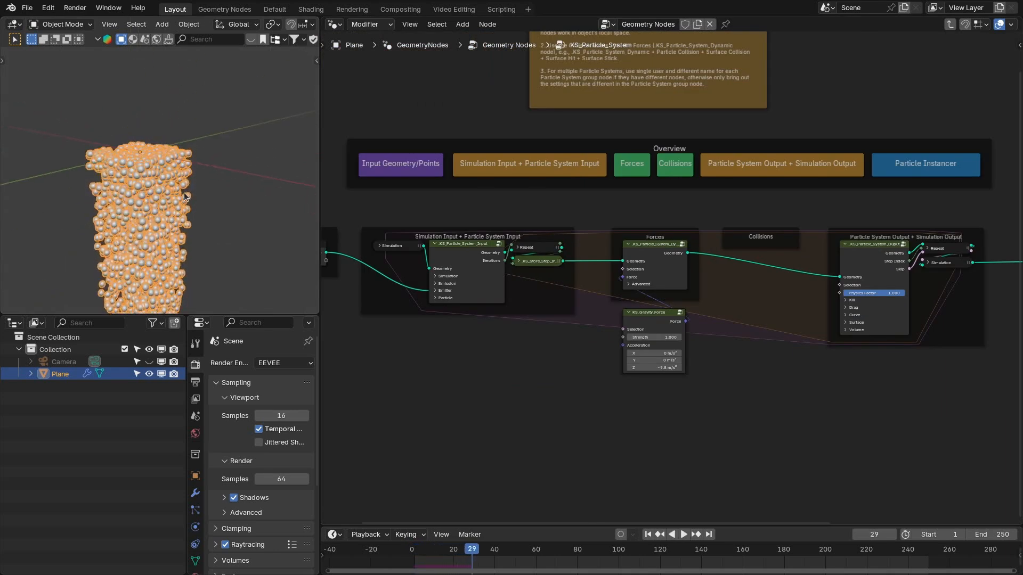
click(230, 264)
key(space)
- Maximize the node editor and move the KS_Gravity_Force node down and to the left of the Forces frame
scroll(750, 345, up, 1)
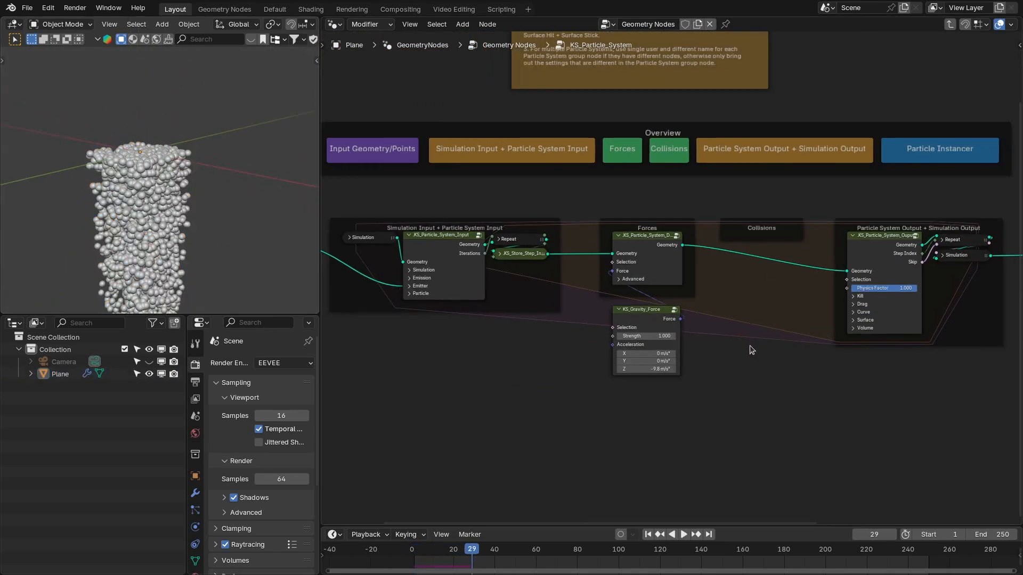
key(ctrl+space)
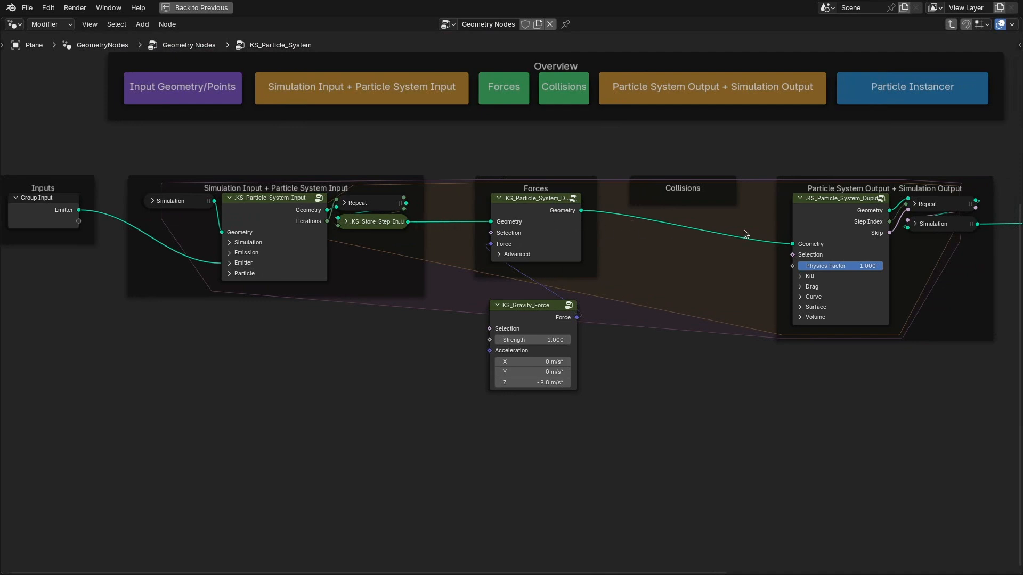
scroll(488, 251, up, 1)
drag(570, 323, 397, 347)
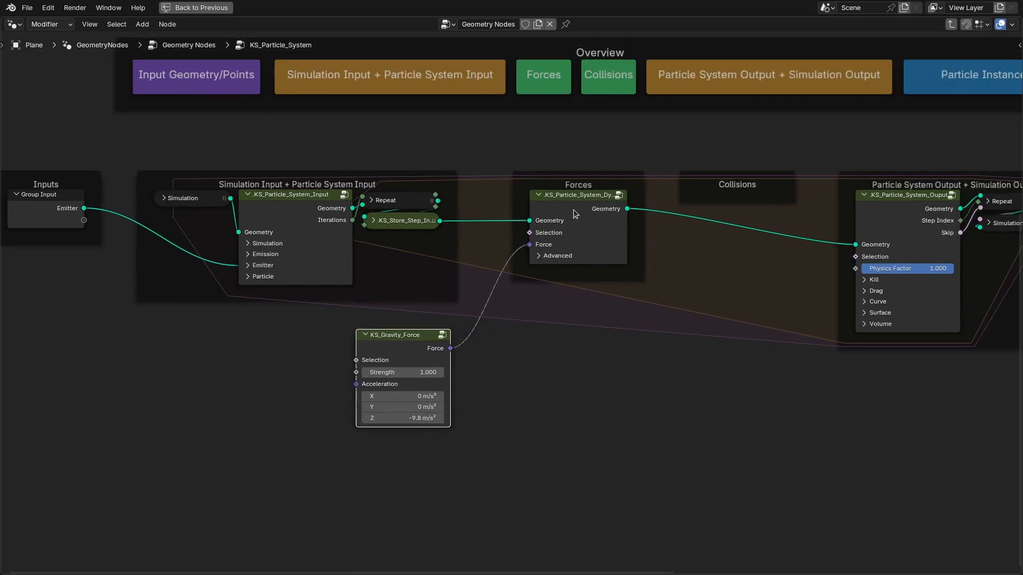
scroll(575, 213, up, 1)
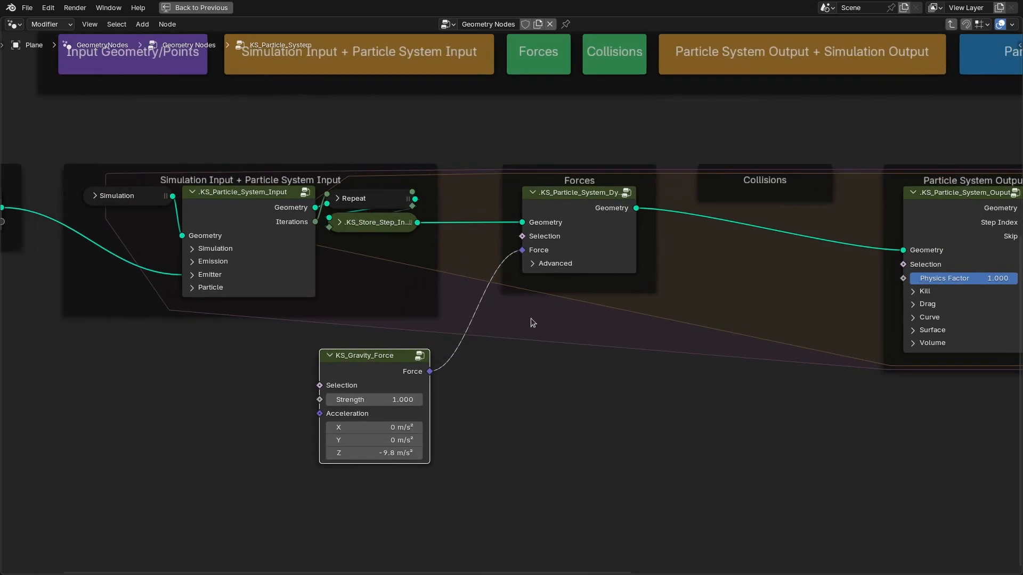
- Add a KS_Turbulence_Force node directly below the KS_Gravity_Force node
middle_drag(532, 320, 582, 274)
key(shift+a)
click(513, 67)
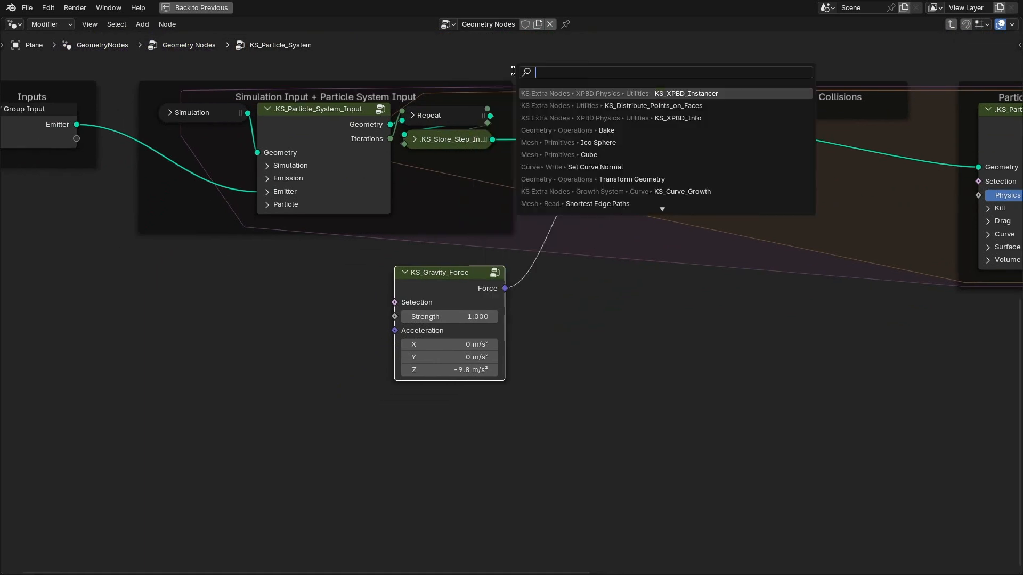
text(ks_)
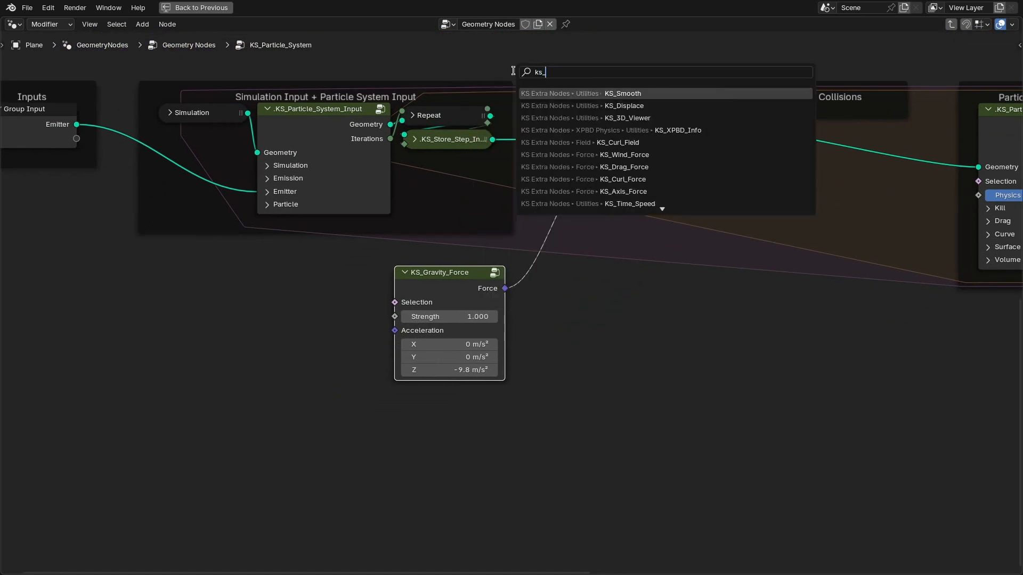
text(tu)
key(Return)
click(436, 395)
- Combine the gravity and turbulence forces with an Add node that feeds the Force input in the Forces frame
ctrl+shift+right_drag(471, 291, 467, 428)
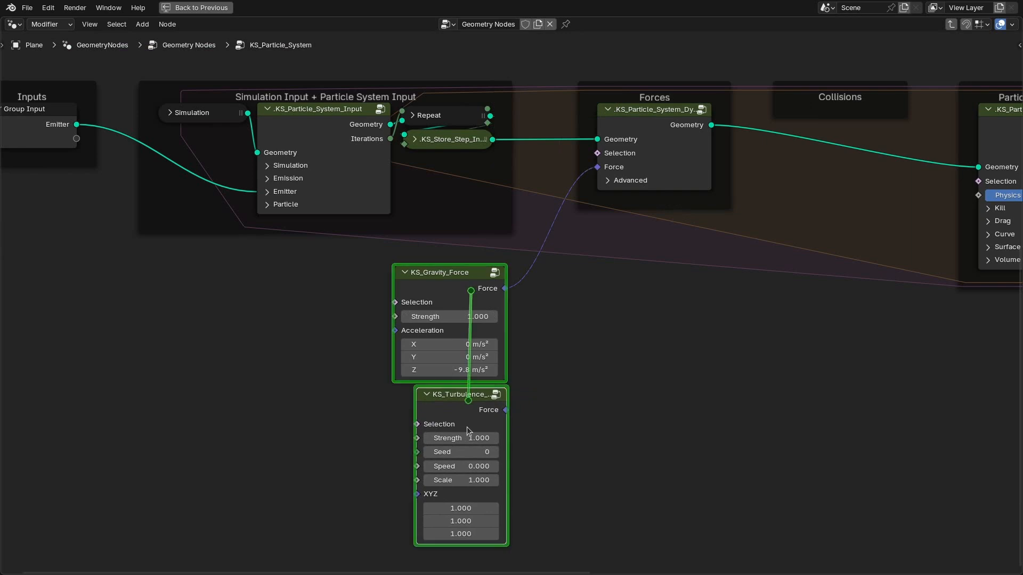
drag(598, 362, 554, 286)
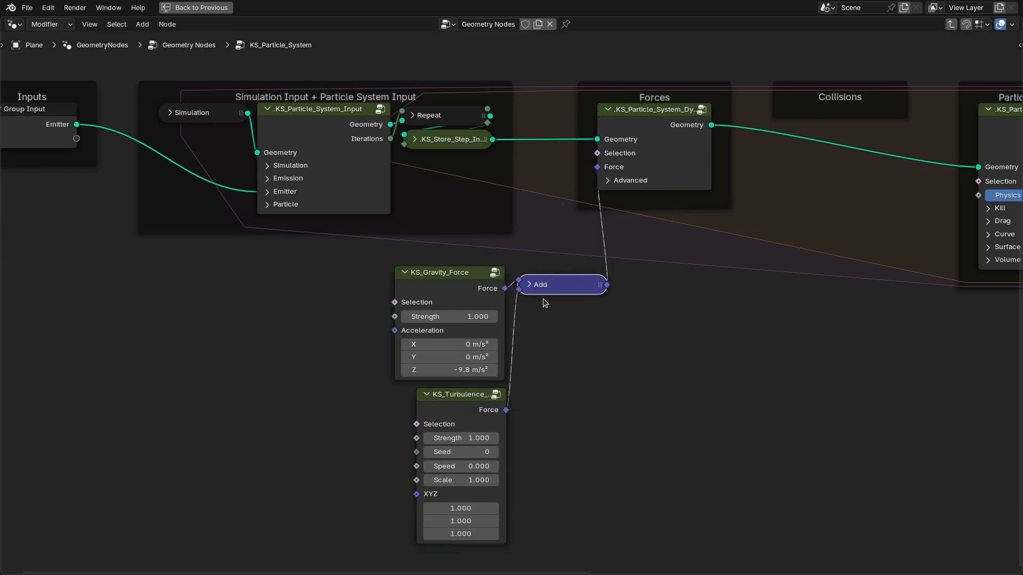
click(518, 265)
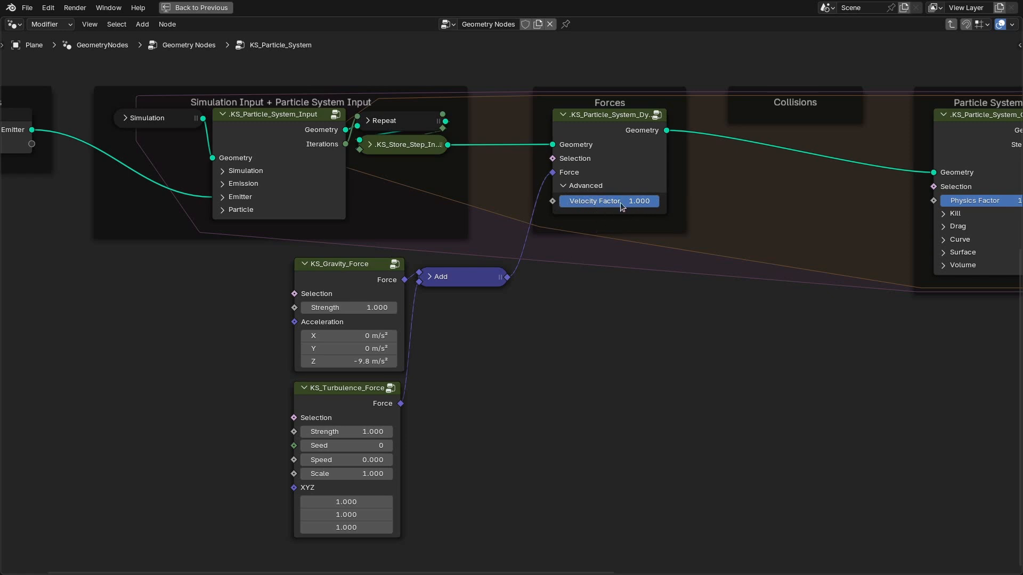
- Restore the split workspace layout and shrink the asset browser beneath the node editor down to its header
key(ctrl+space)
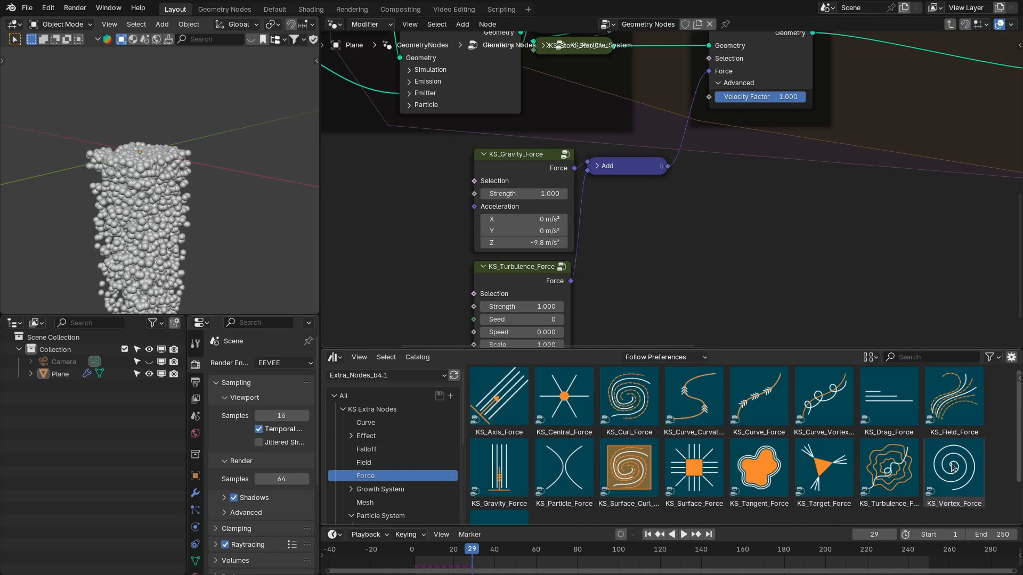
drag(636, 350, 636, 510)
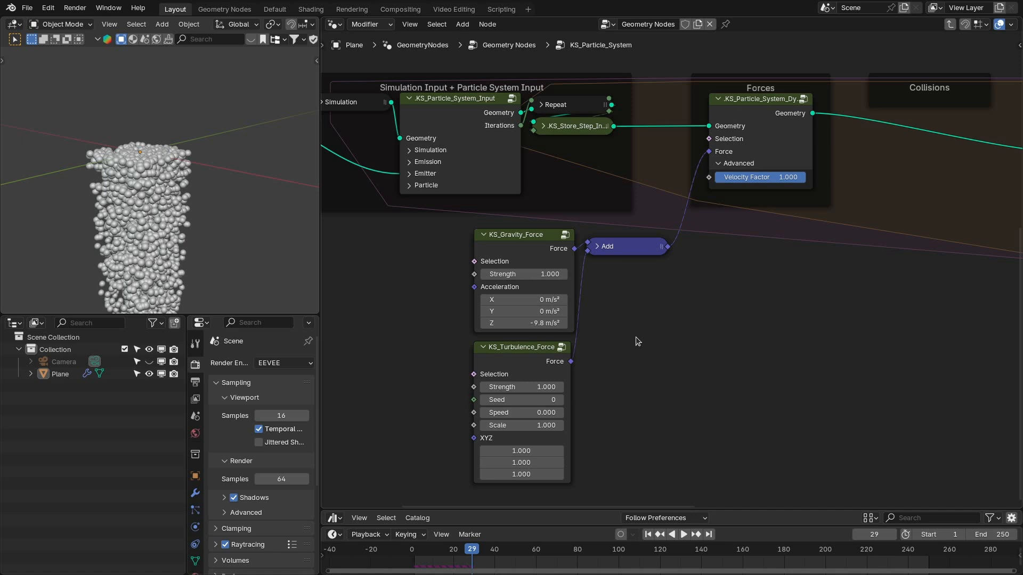
middle_drag(635, 341, 574, 330)
drag(414, 250, 384, 240)
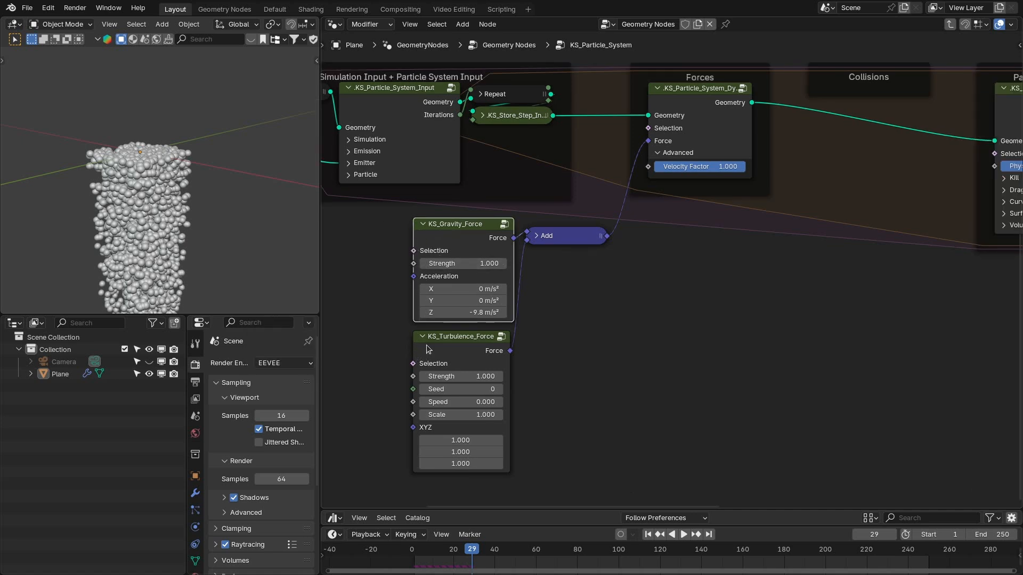
mouse_move(647, 129)
mouse_down()
mouse_move(594, 143)
mouse_move(605, 151)
mouse_up()
right_click(604, 151)
scroll(600, 256, down, 1)
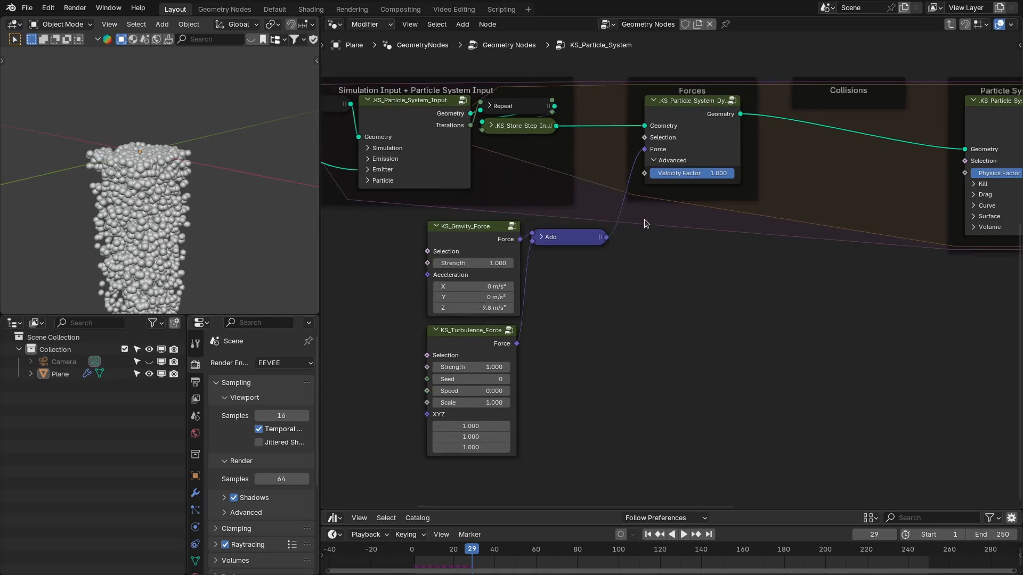
- Collapse the Advanced settings of the node in the Forces frame and remove the KS_Turbulence_Force and Add nodes
click(656, 162)
drag(631, 230, 451, 350)
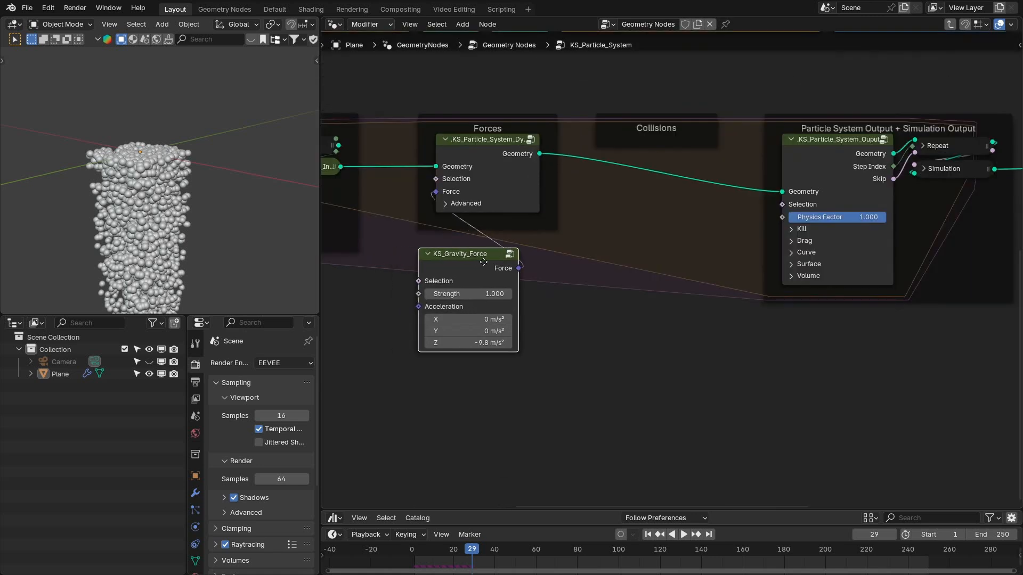
- Reposition the KS_Gravity_Force node just beneath the node in the Forces frame
drag(470, 255, 474, 252)
middle_drag(589, 251, 663, 252)
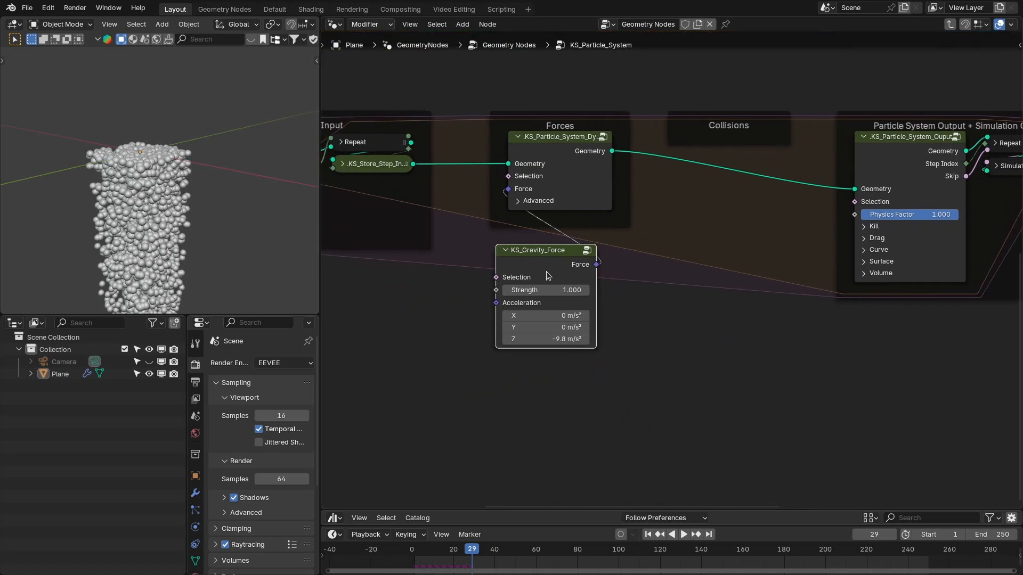
drag(547, 274, 563, 262)
middle_drag(712, 242, 656, 244)
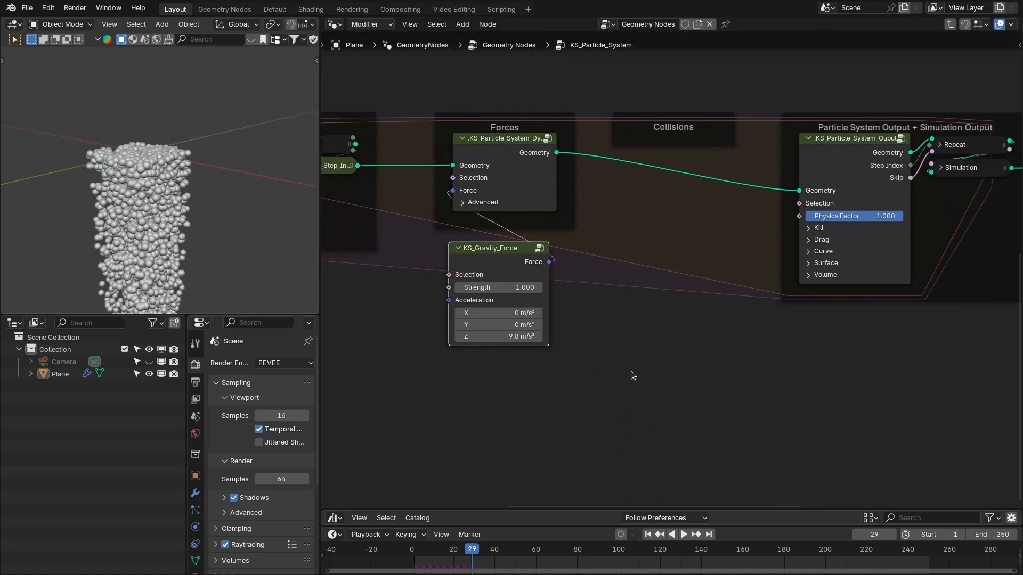
- Insert a KS_Particle_Collision node from the Collision assets into the Geometry link below the Collisions frame
drag(580, 508, 581, 326)
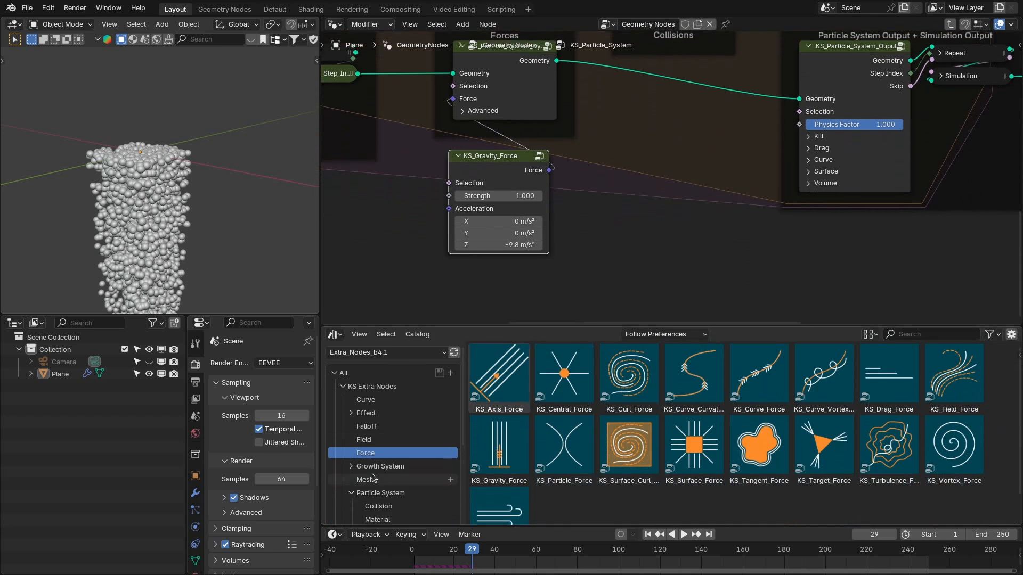
click(378, 458)
middle_drag(609, 112, 583, 175)
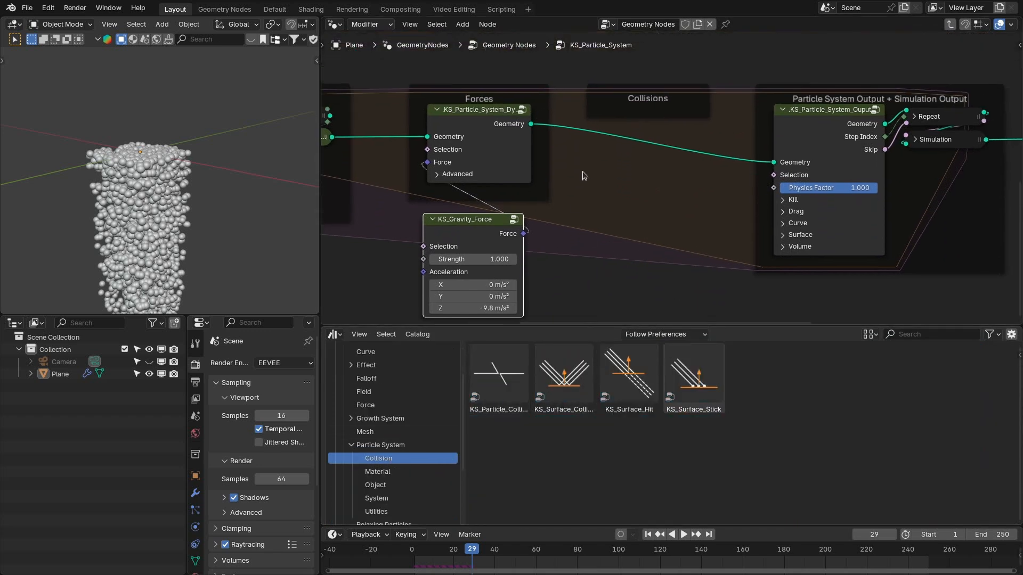
drag(498, 373, 642, 151)
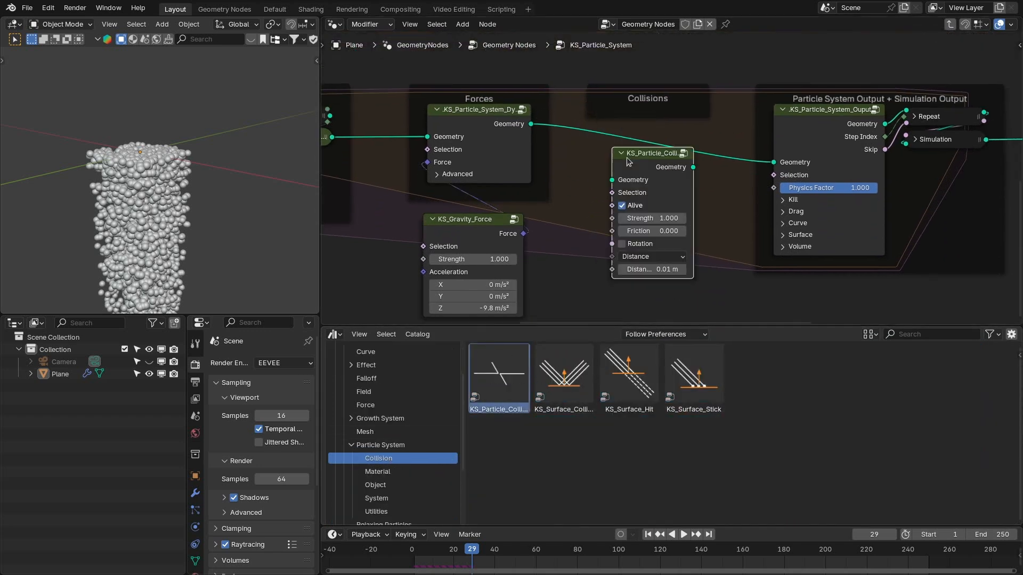
middle_drag(652, 151, 673, 129)
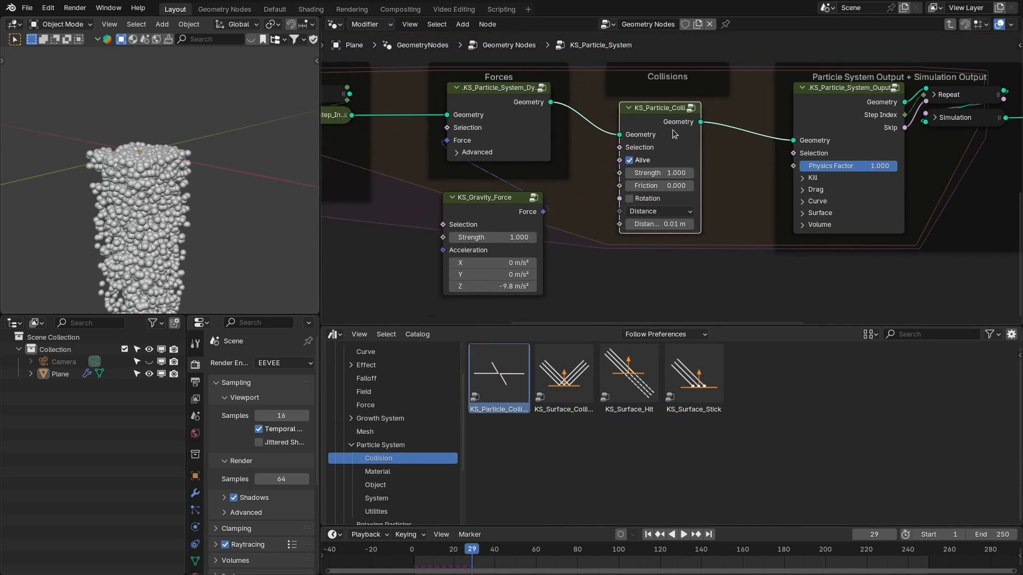
- Replay the simulation from the first frame to preview the particle collision, stopping at frame 15
key(shift+Left)
key(space)
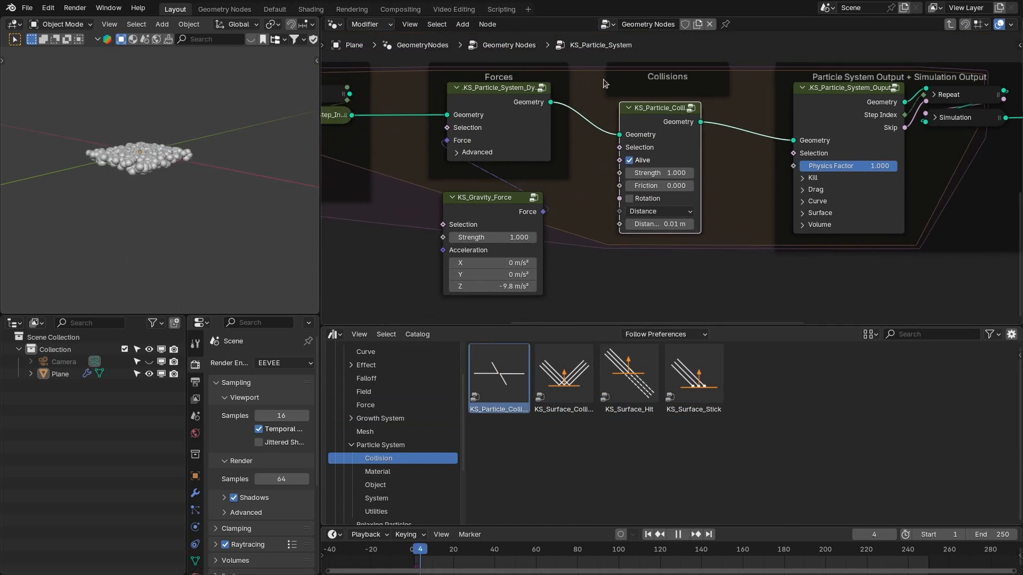
key(space)
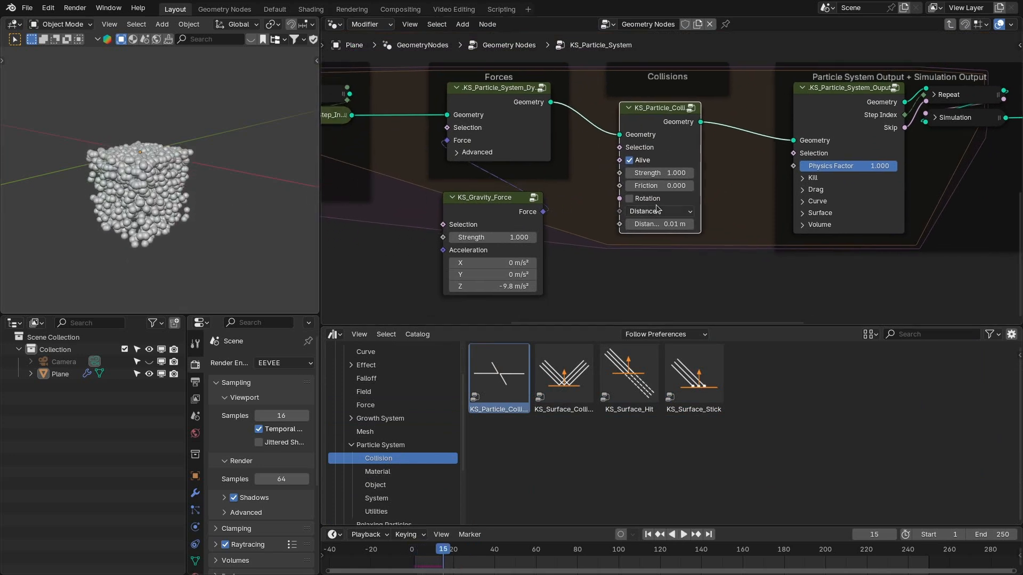
- Switch the particle collision node's mode from Distance to Size and play the simulation until frame 30
click(656, 211)
click(639, 254)
key(space)
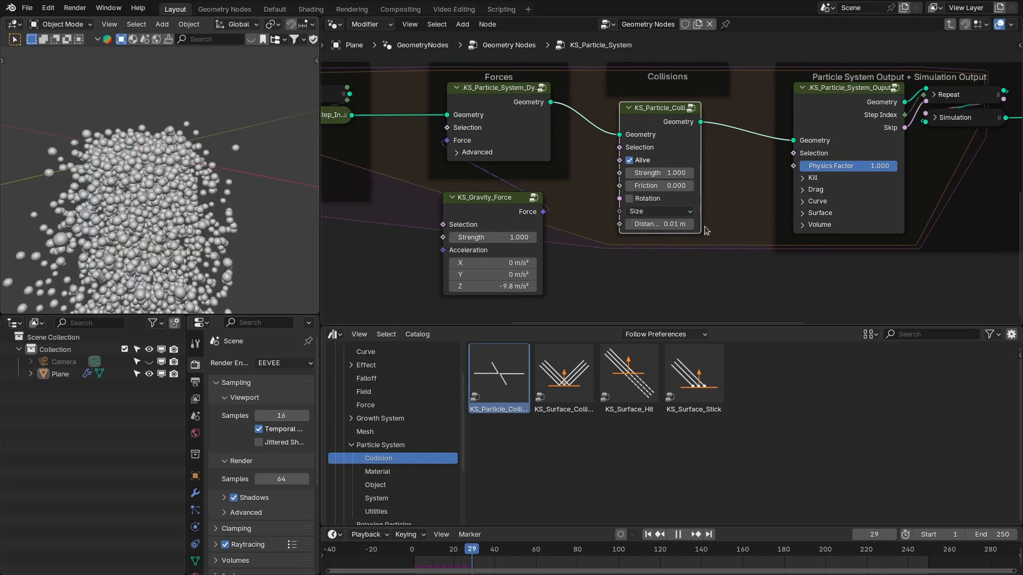
key(space)
scroll(637, 199, up, 1)
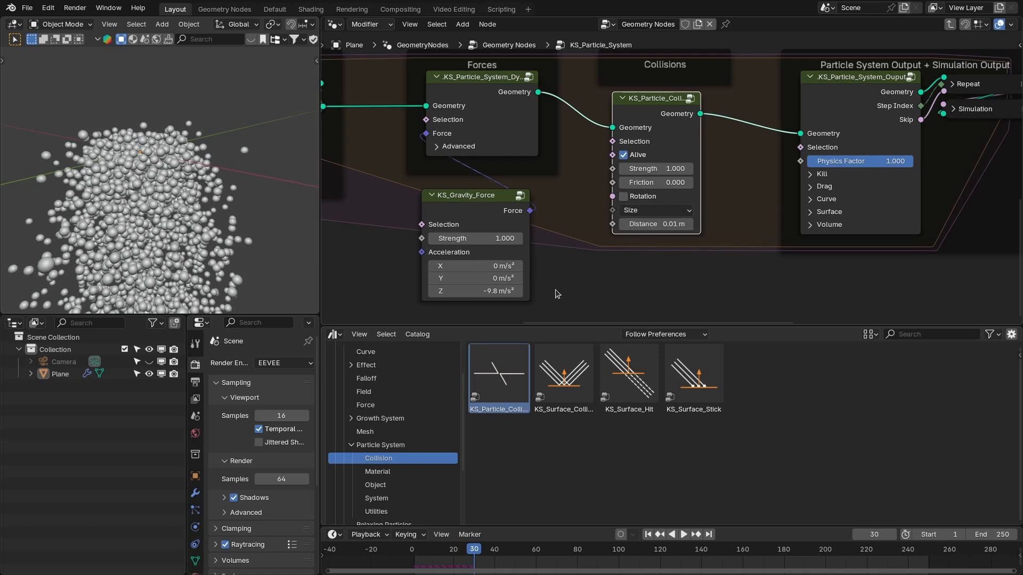
- Replace the particle collision node with a KS_Surface_Collision node in the same Geometry link
key(ctrl+x)
drag(563, 375, 619, 111)
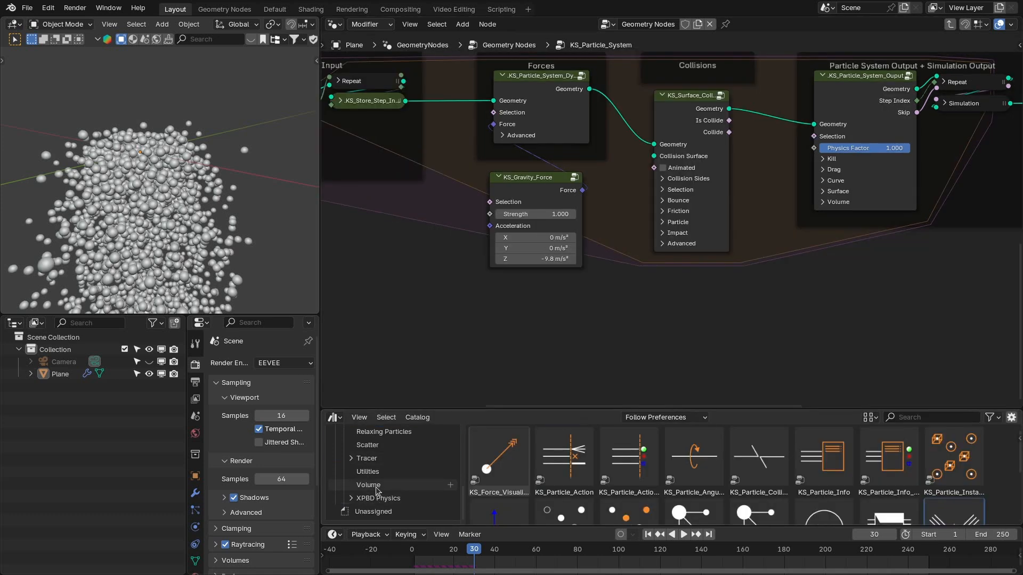
- Add a KS_Store_Animation node from the Utilities assets and connect its Geometry and Animated outputs to the surface collision's Collision Surface and Animated inputs
click(373, 471)
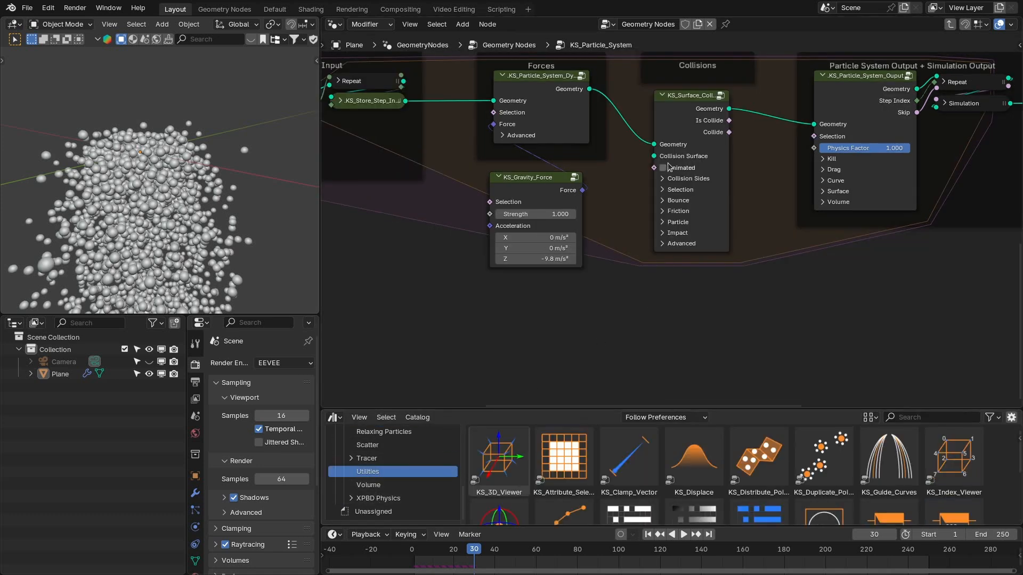
scroll(684, 161, up, 2)
drag(519, 189, 420, 198)
scroll(692, 463, down, 2)
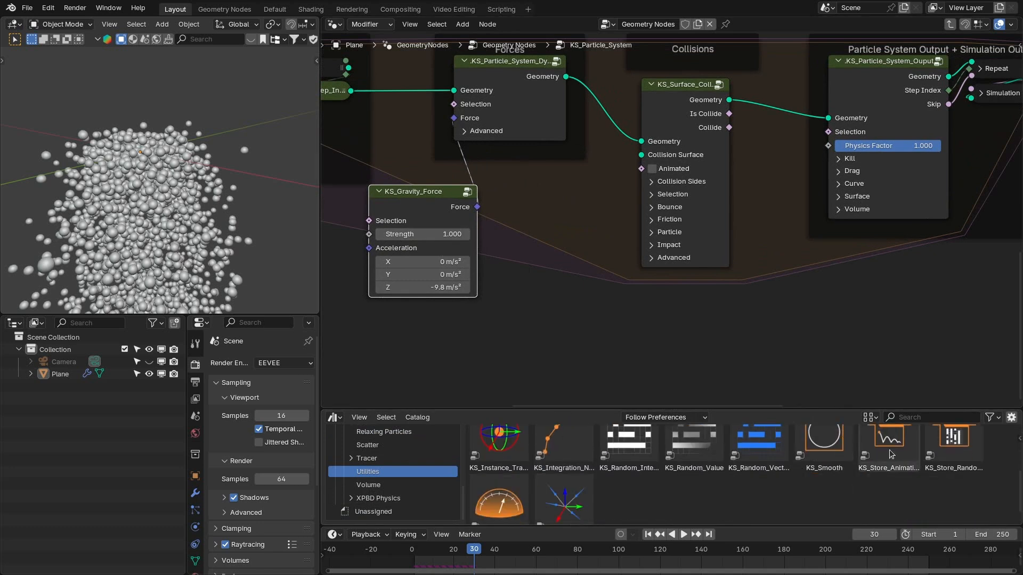
drag(889, 458, 571, 245)
click(560, 281)
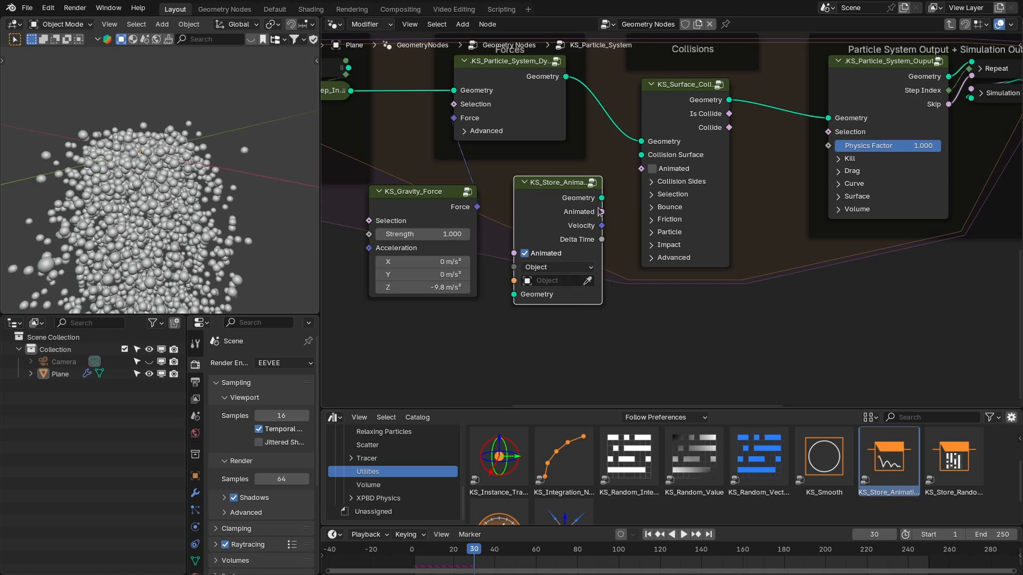
drag(602, 198, 641, 155)
drag(602, 212, 641, 168)
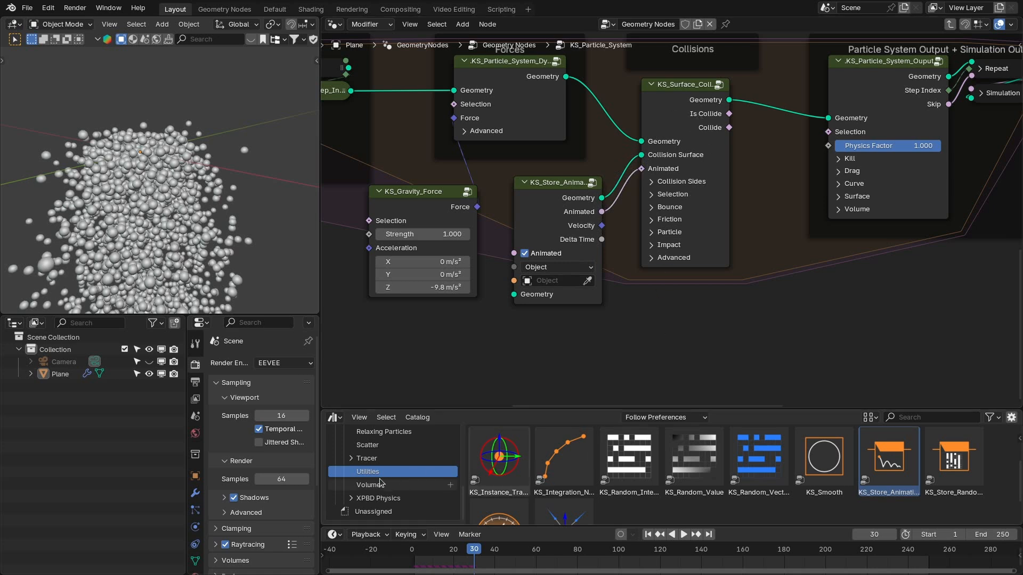
- Browse the Particle System Collision assets to examine the KS_Surface_Hit and KS_Surface_Stick nodes
scroll(372, 490, up, 4)
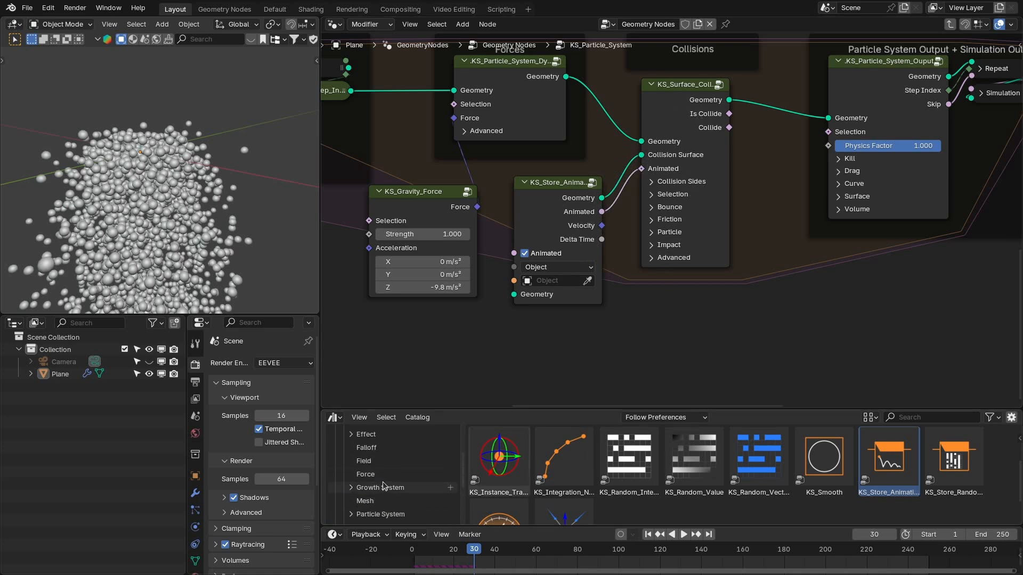
click(350, 467)
click(386, 481)
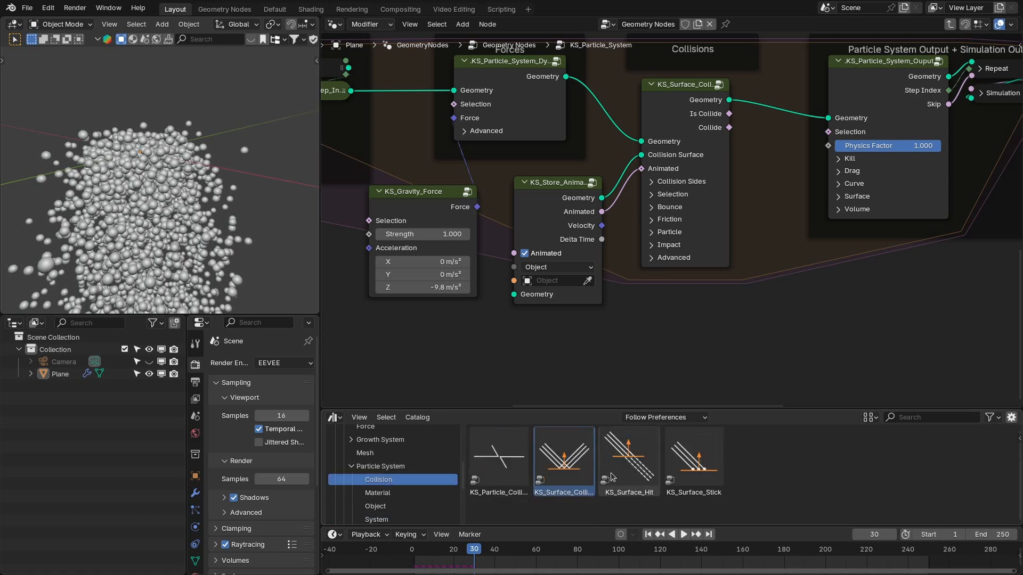
click(654, 468)
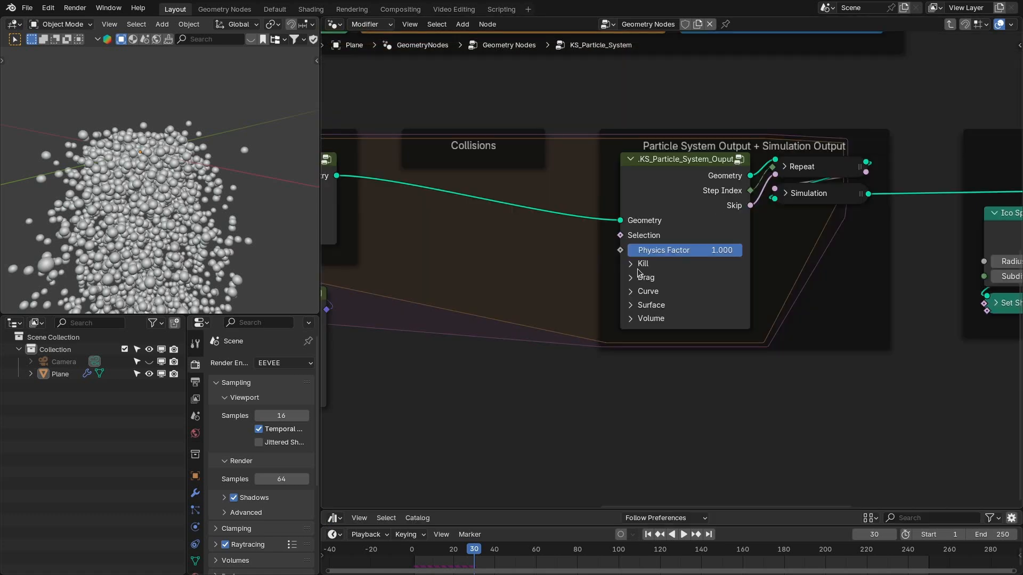
- Expand the Kill and Drag settings of the Particle System Output node to examine their options
click(644, 264)
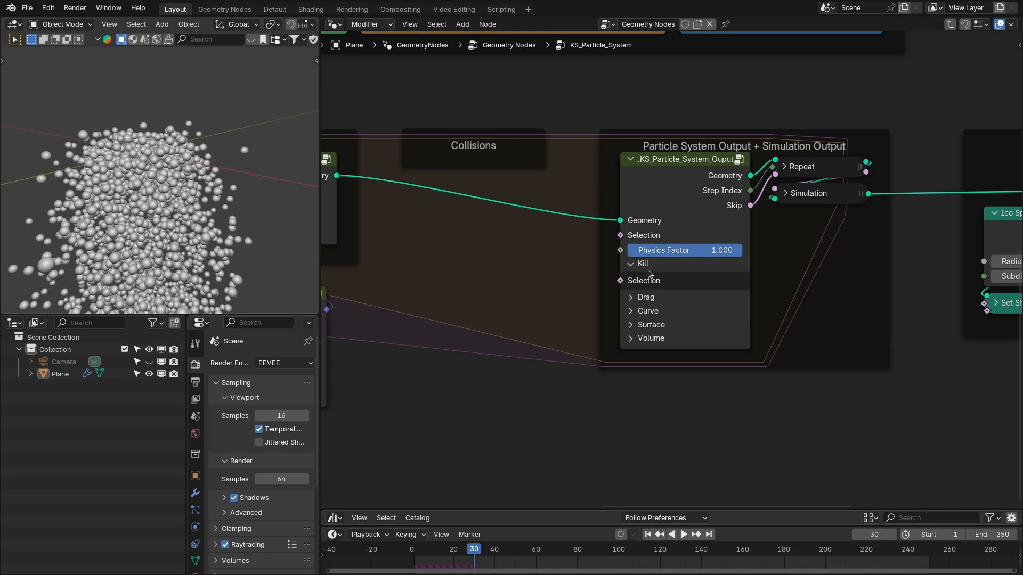
click(646, 297)
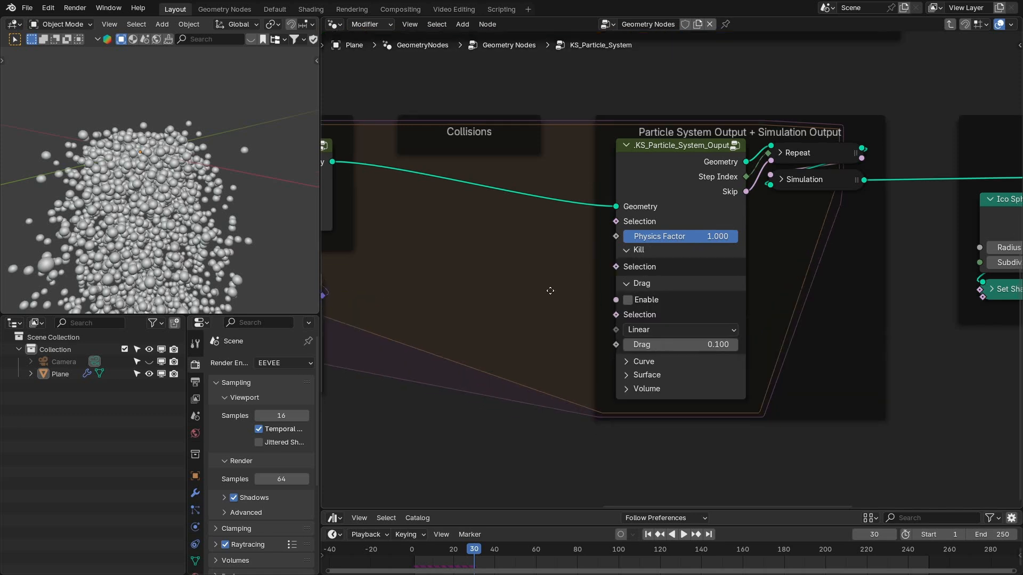
- Browse the KS Extra Nodes Force assets to examine the KS_Drag_Force node
middle_drag(548, 289, 553, 250)
drag(625, 241, 554, 237)
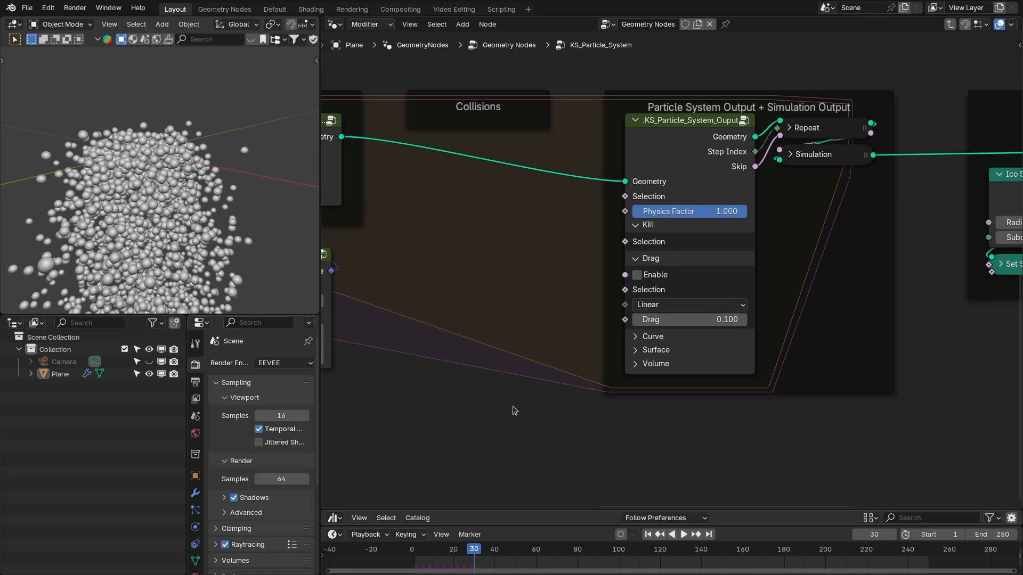
drag(485, 510, 485, 337)
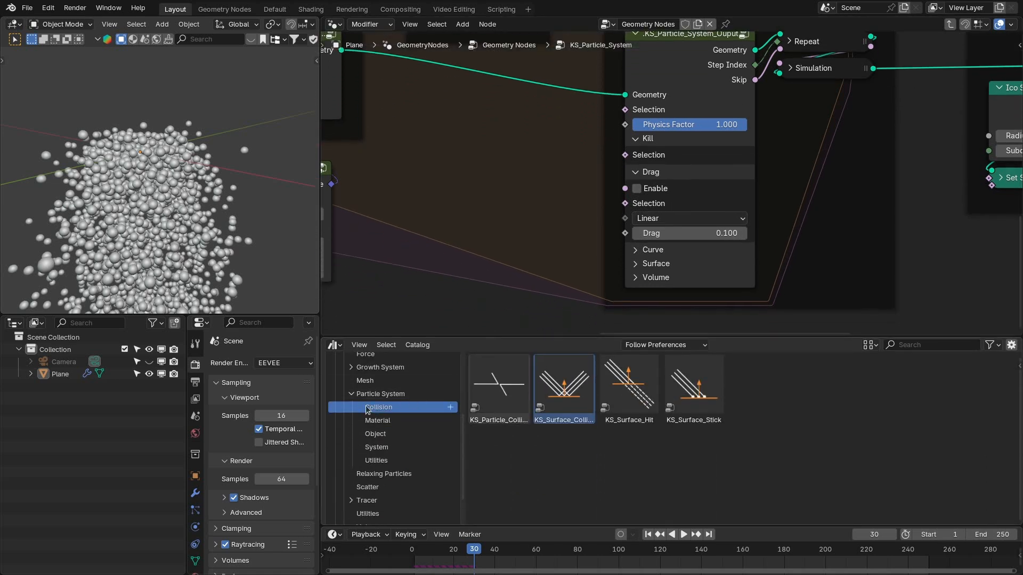
scroll(375, 393, up, 1)
click(372, 426)
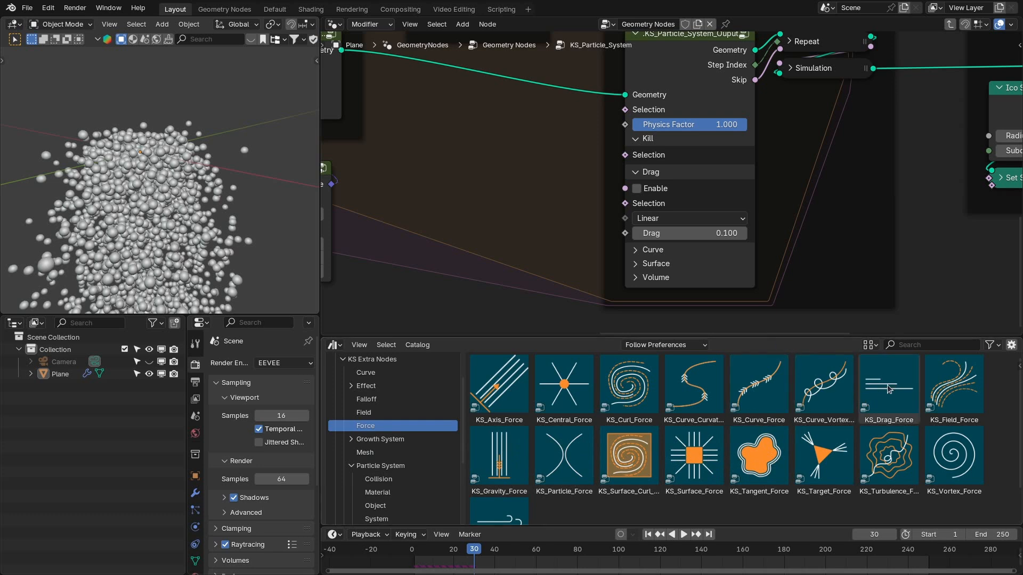
drag(798, 334, 797, 505)
- Expand the Curve, Surface and Volume settings of the Particle System Output node in turn to examine their options
click(660, 250)
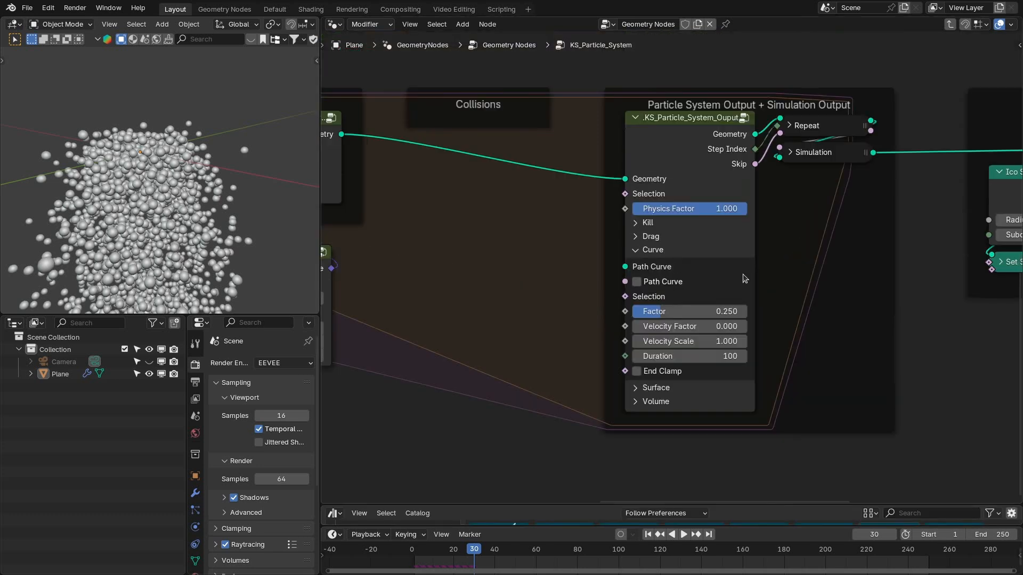
middle_drag(693, 297, 769, 289)
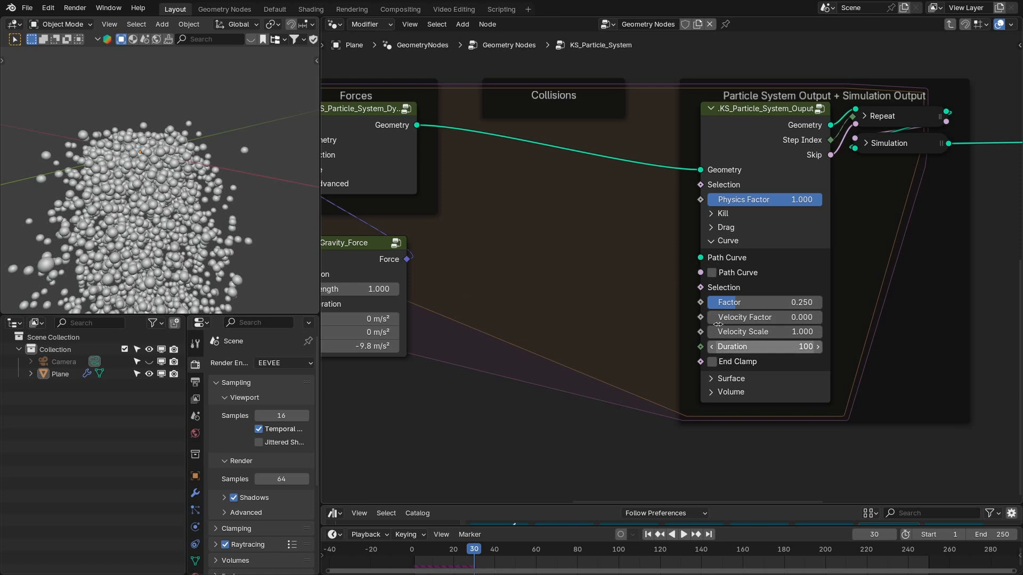
click(726, 241)
click(720, 255)
click(720, 255)
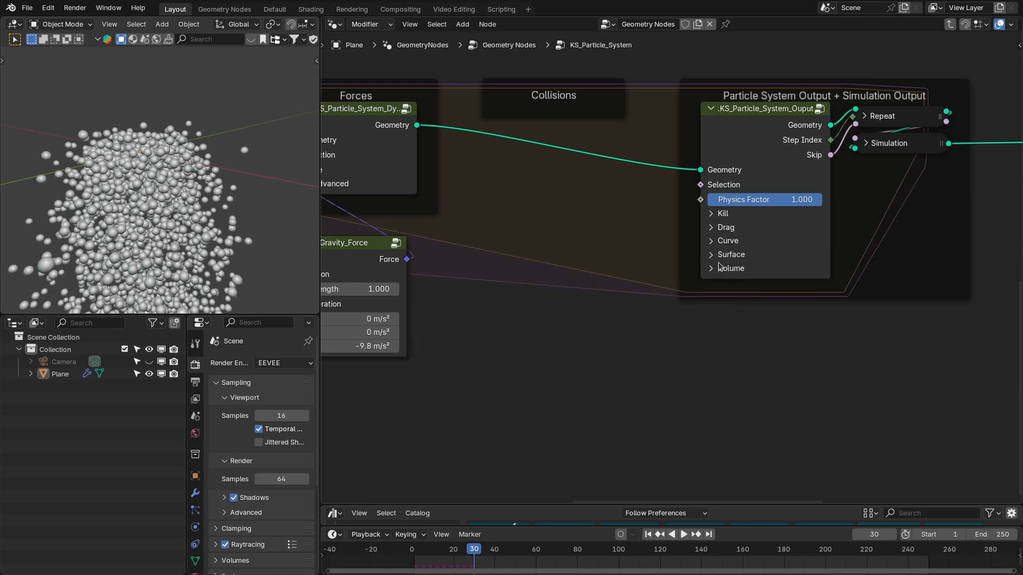
click(724, 269)
click(725, 270)
- Expand the Simulation and Emission settings of the Particle System Input node to examine their options, including the Trigger input
ctrl+scroll(610, 299, left, 10)
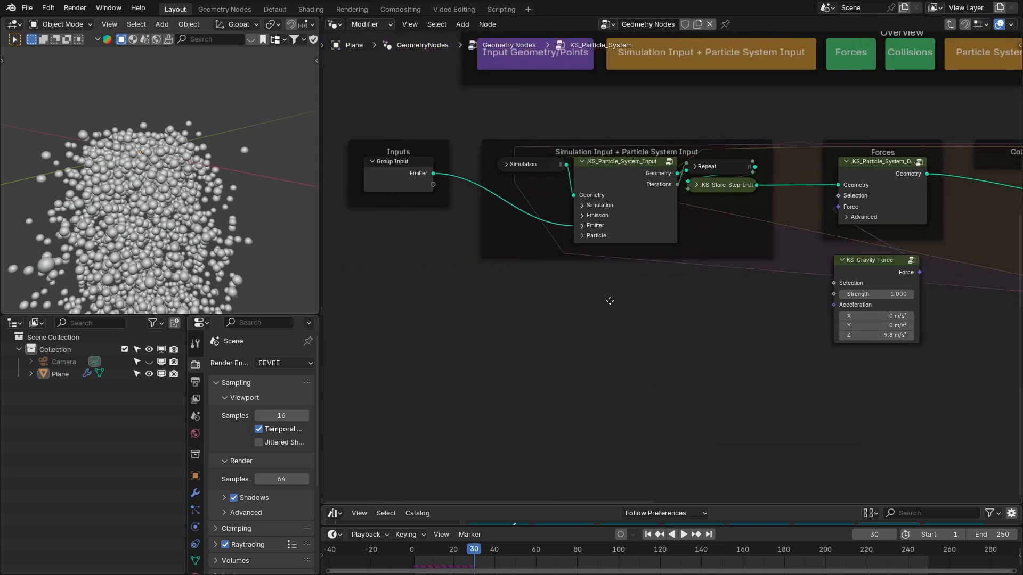
mouse_move(618, 268)
middle_down()
mouse_move(596, 287)
mouse_move(598, 272)
middle_up()
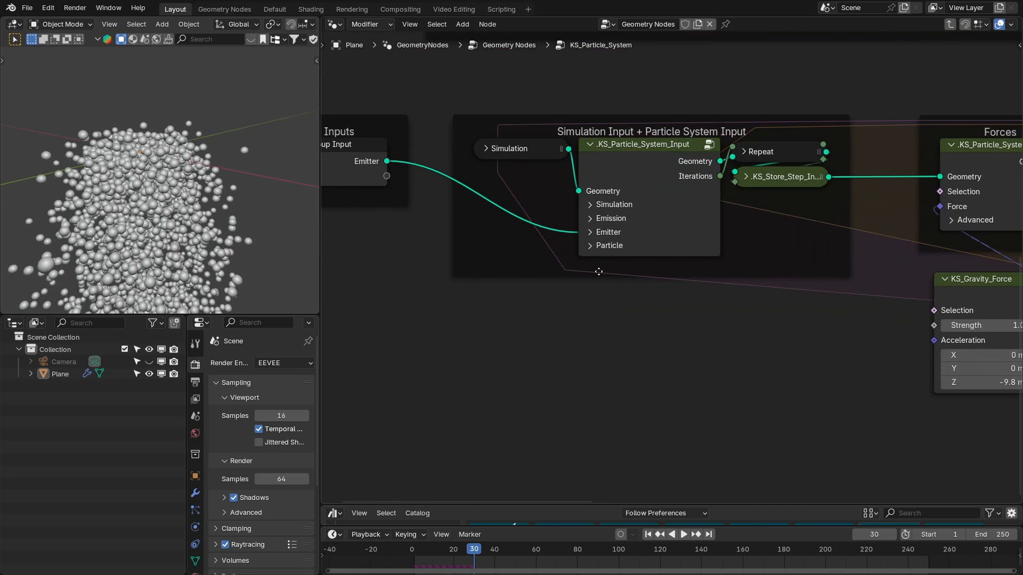
click(617, 205)
click(617, 204)
click(611, 219)
ctrl+scroll(629, 256, left, 2)
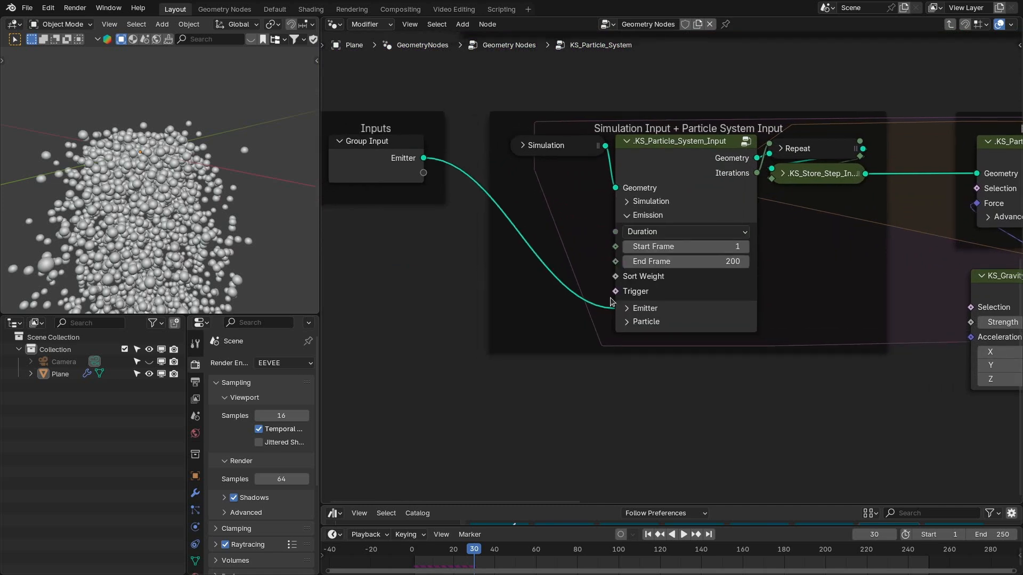
drag(611, 302, 457, 294)
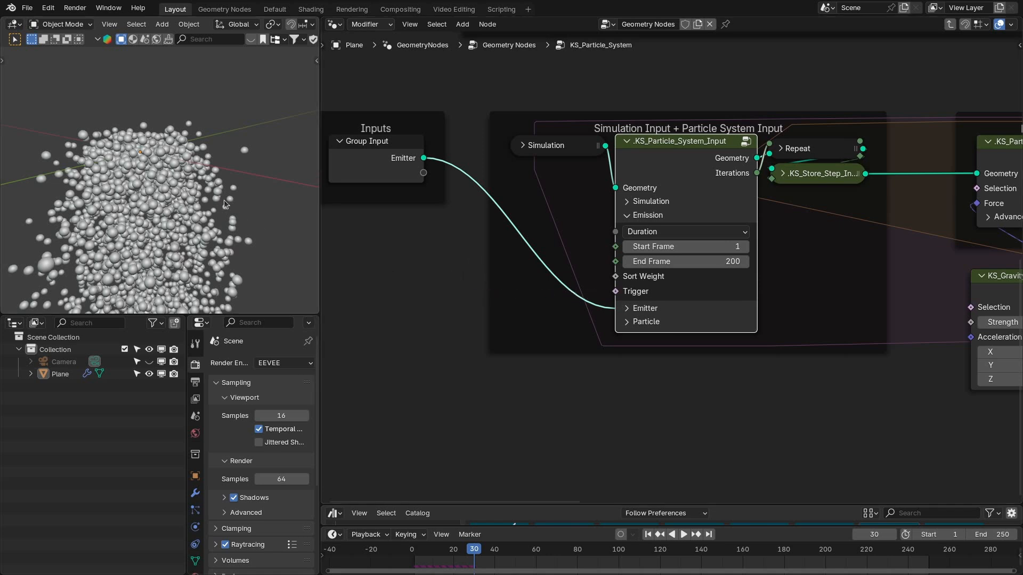
- Return to the first frame and replace the KS_Gravity_Force node with a KS_Turbulence_Force node connected to the dynamics node's Force input
key(KP_7)
key(shift+Left)
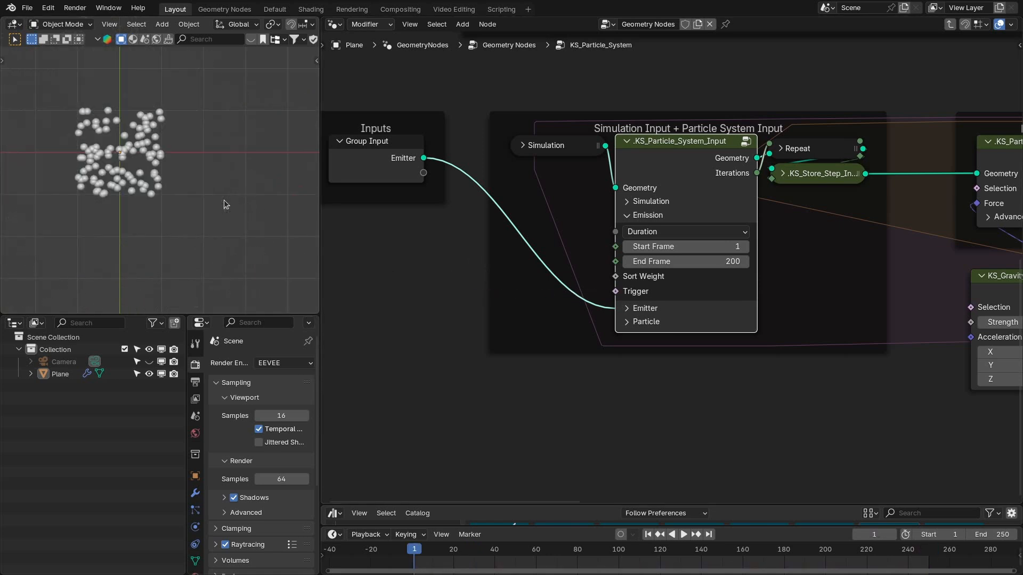
middle_drag(812, 306, 674, 296)
scroll(674, 295, down, 1)
click(869, 280)
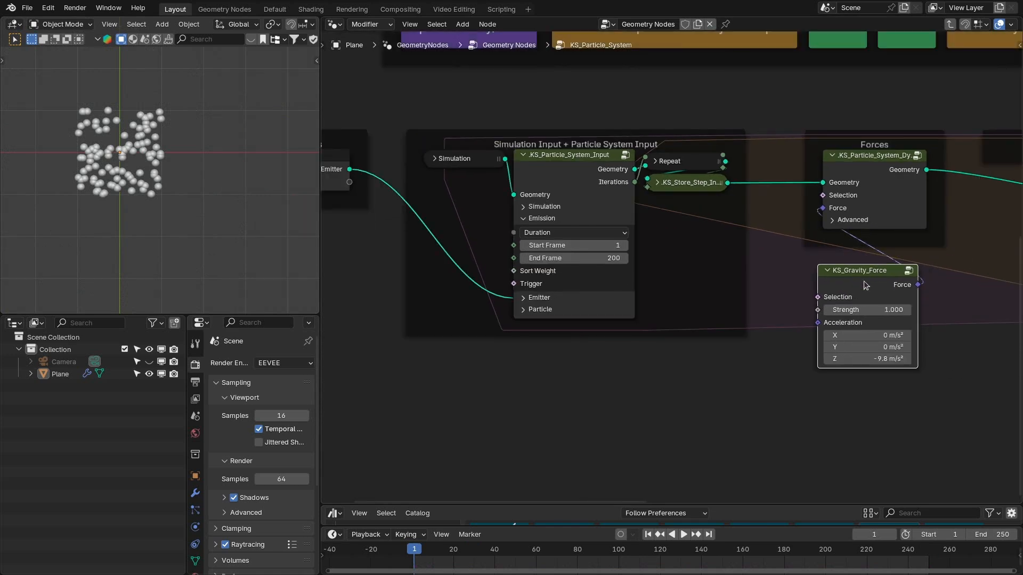
key(Delete)
drag(808, 277, 809, 331)
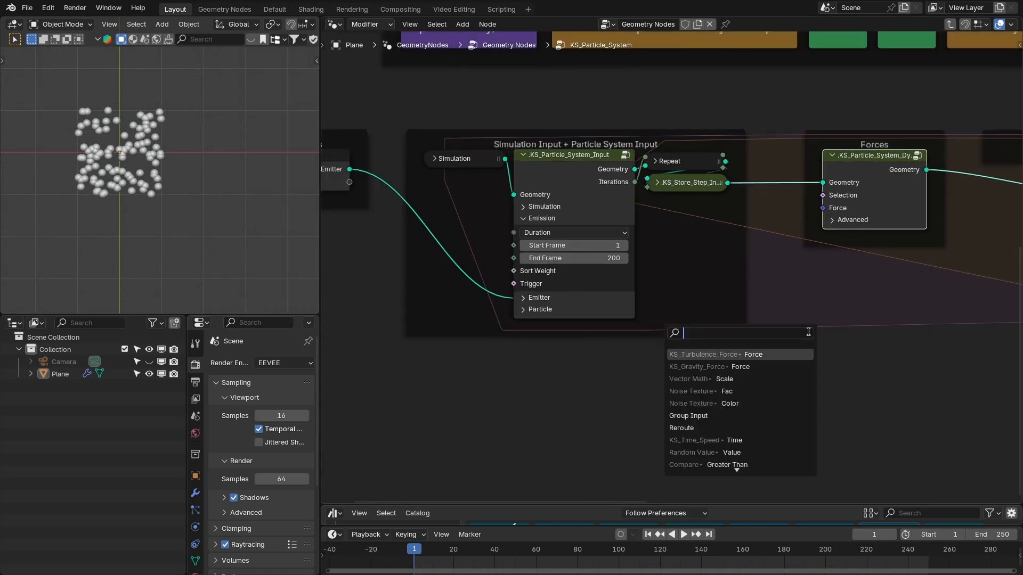
text(ks_tur)
key(Return)
click(908, 278)
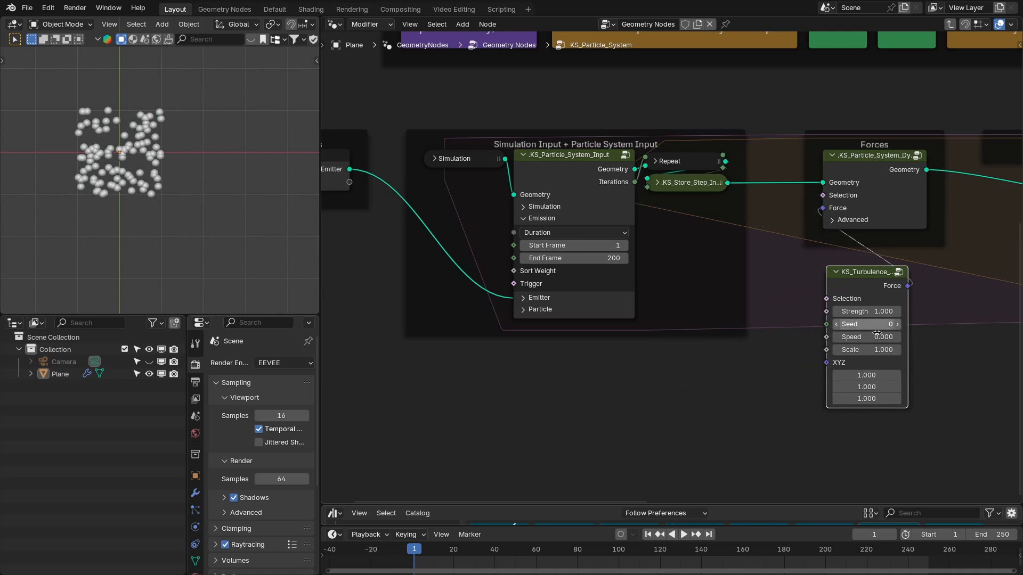
- Set the turbulence force's Scale to 3 and its Strength to 3
click(874, 348)
text(3)
key(Return)
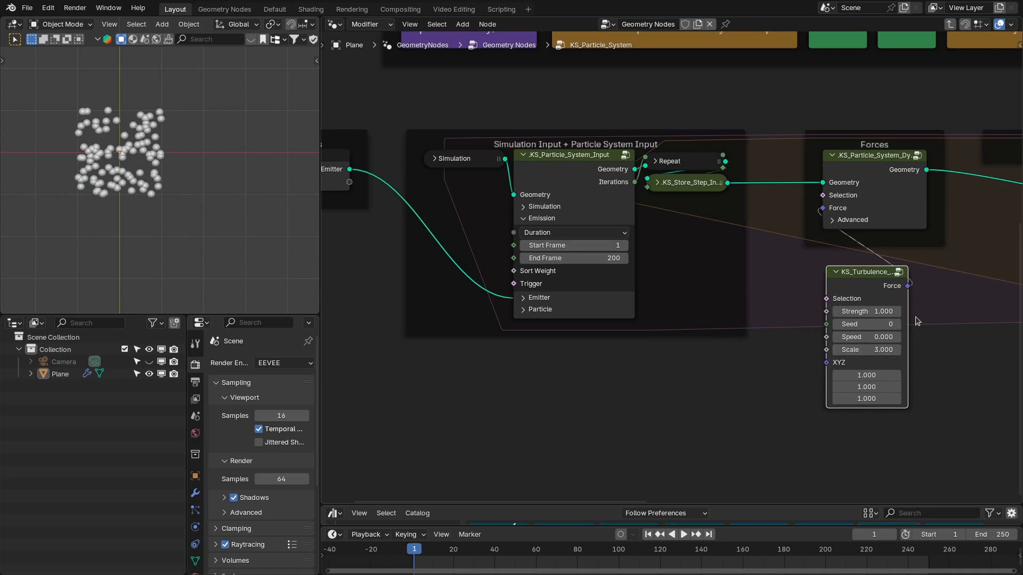
click(872, 312)
text(3)
key(Return)
scroll(764, 305, down, 3)
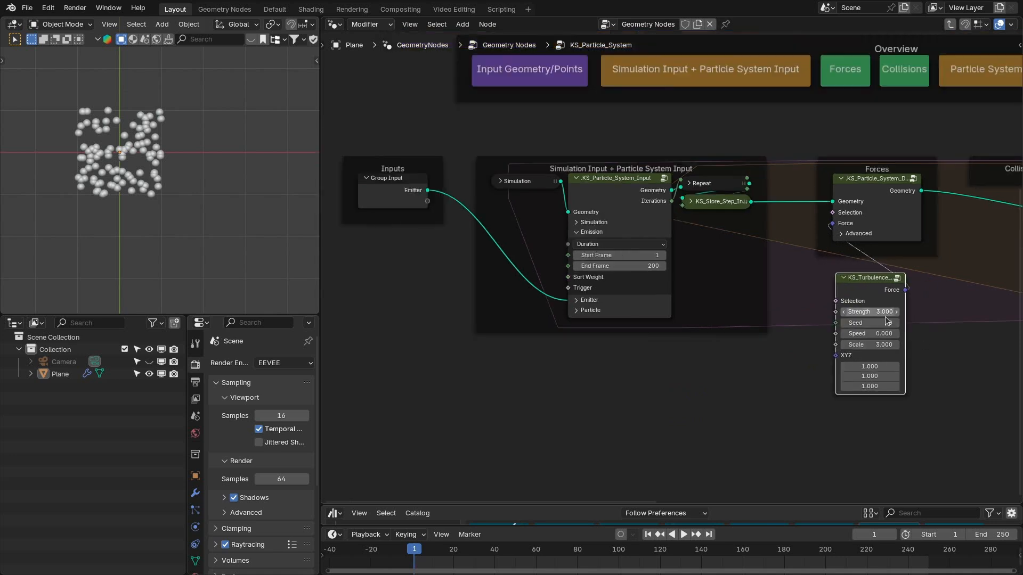
- Set the particle size to 0.025 m in the Particle settings of the Particle System Input node
scroll(558, 280, up, 1)
click(541, 229)
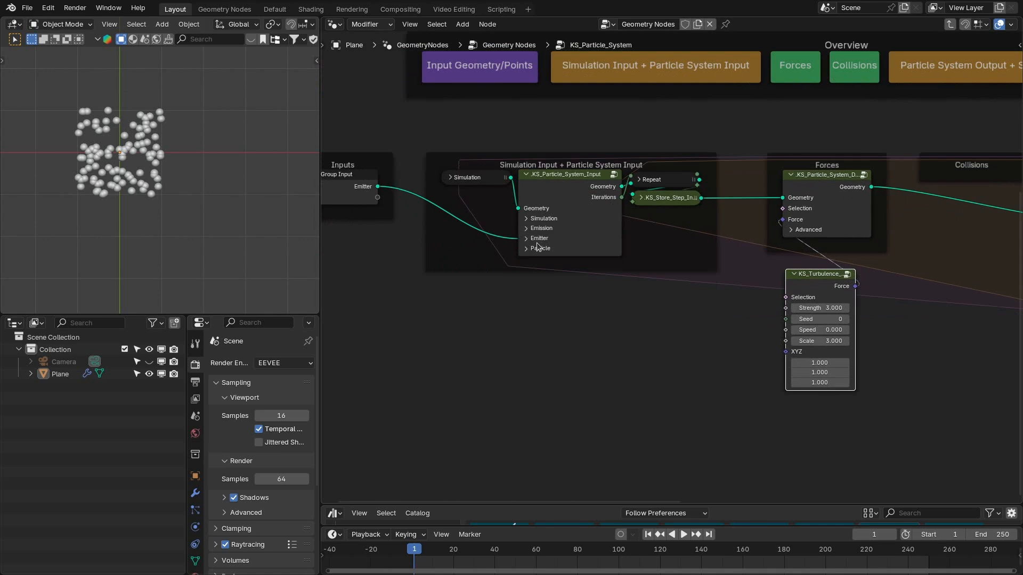
click(538, 247)
click(586, 283)
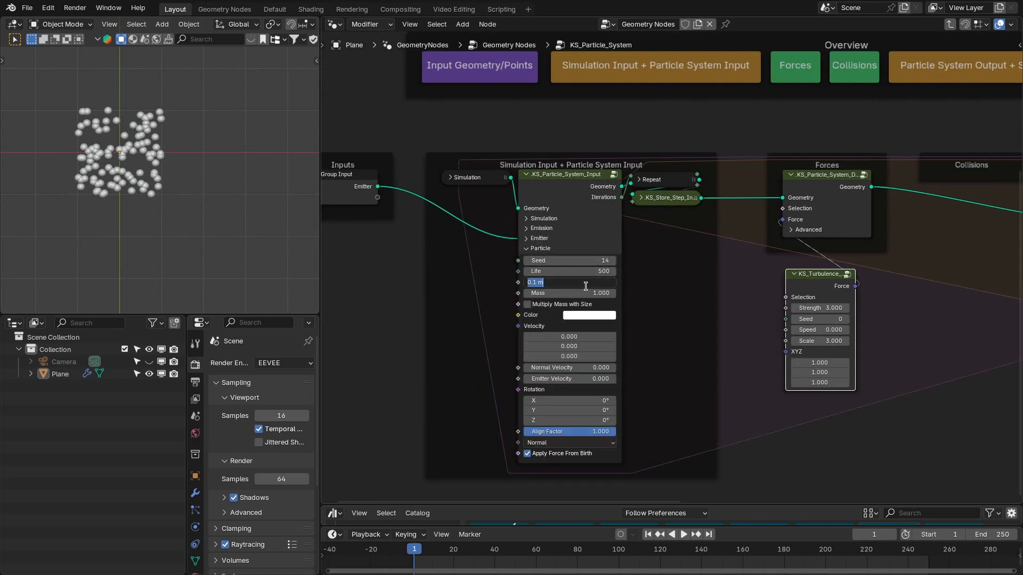
text(0.025)
key(Return)
- Set the emission Start Frame to 200 on the Particle System Input node and play the simulation
click(717, 274)
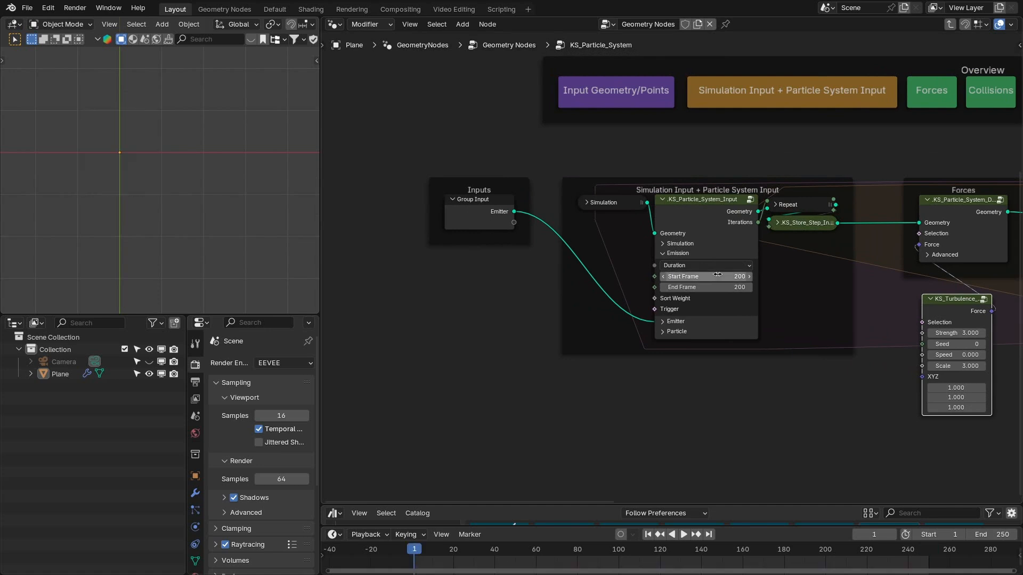
key(Return)
scroll(586, 296, up, 2)
key(space)
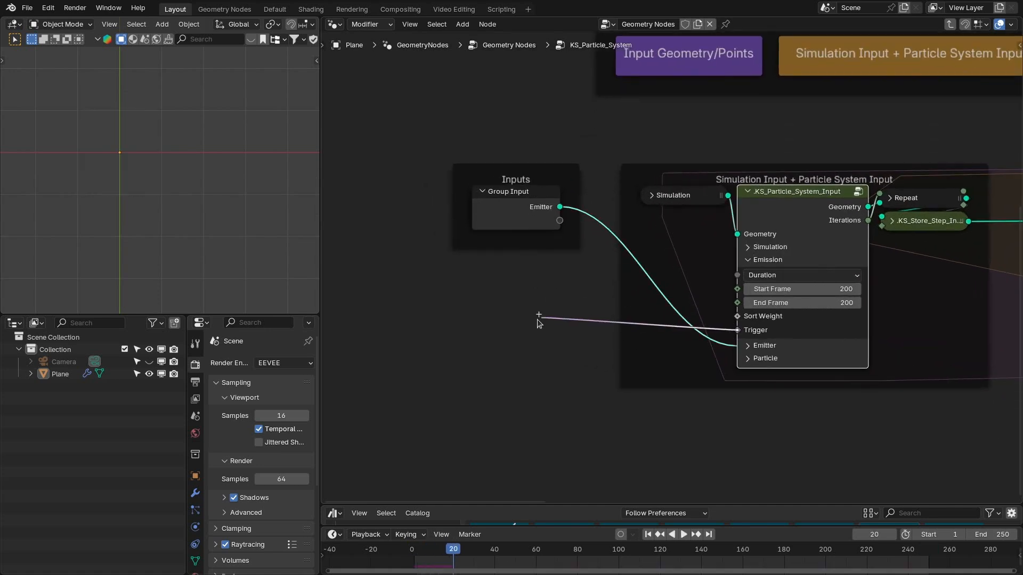
- Add a KS_Object_Sphere_Falloff node with its Falloff output connected to the emission Trigger input
key(shift+a)
text(ks_object)
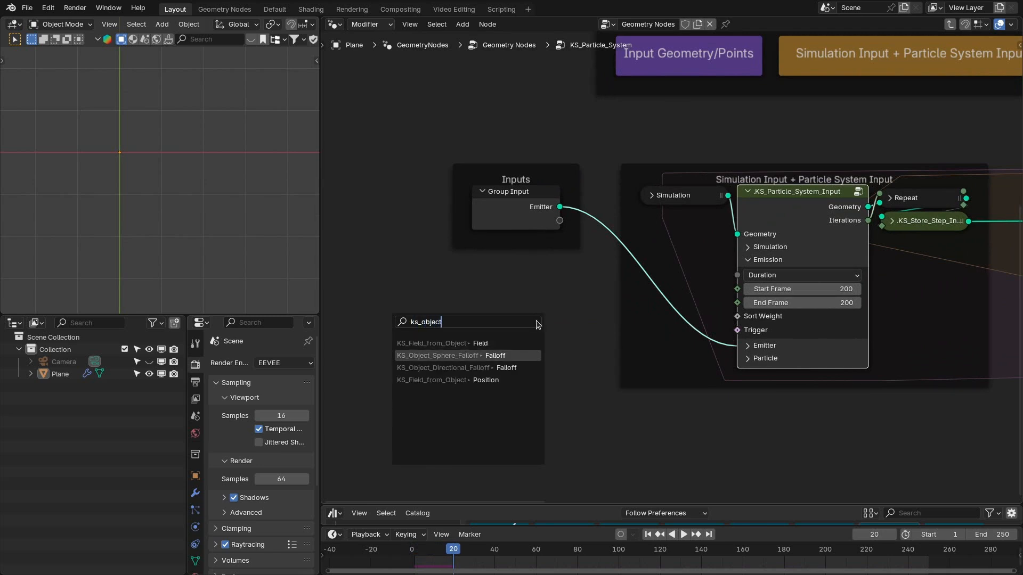
key(Return)
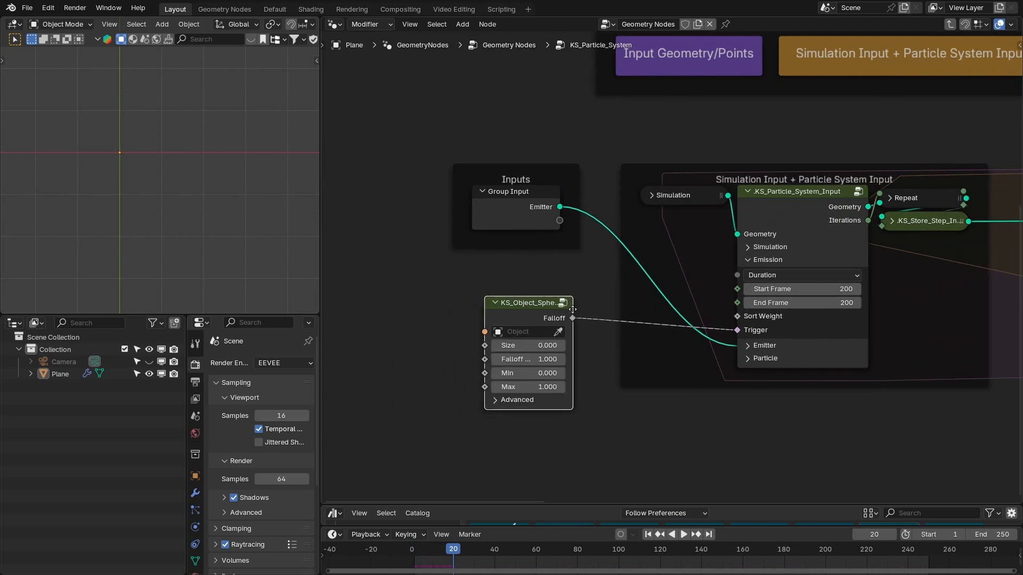
click(572, 326)
- Add a sphere empty at the origin and assign it as the object of the sphere falloff node
key(shift+a)
mouse_move(95, 289)
click(181, 355)
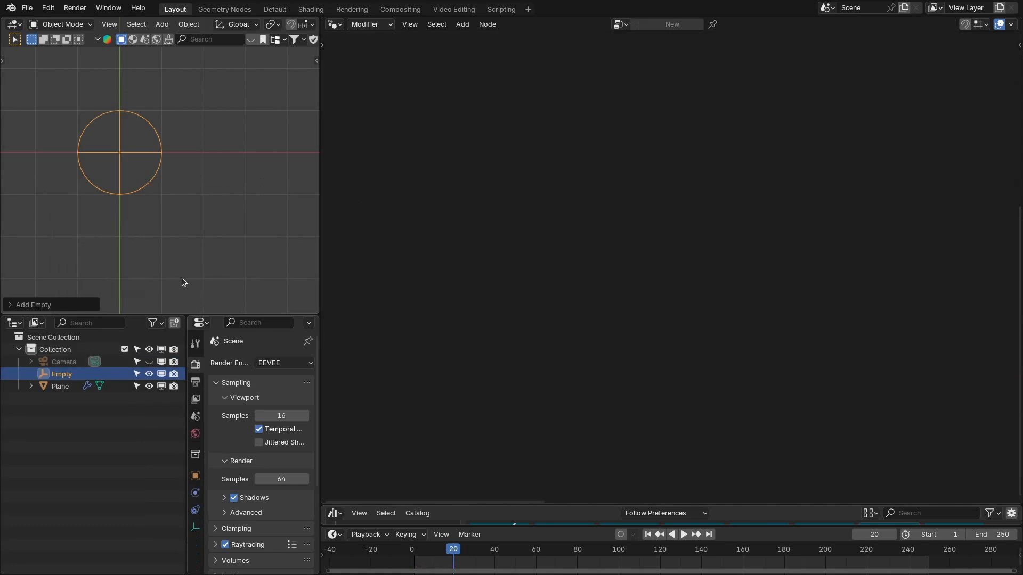
click(59, 386)
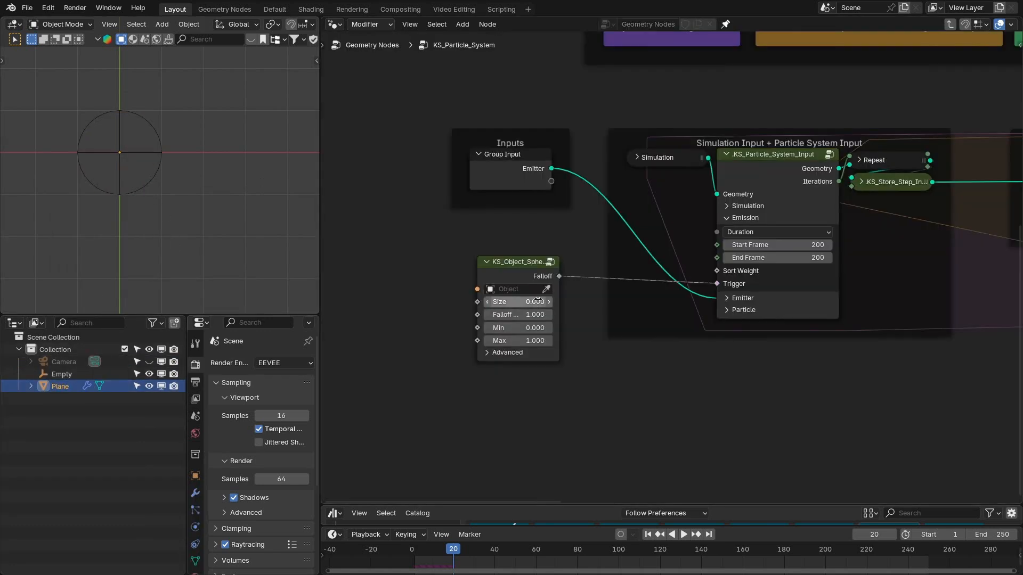
click(546, 289)
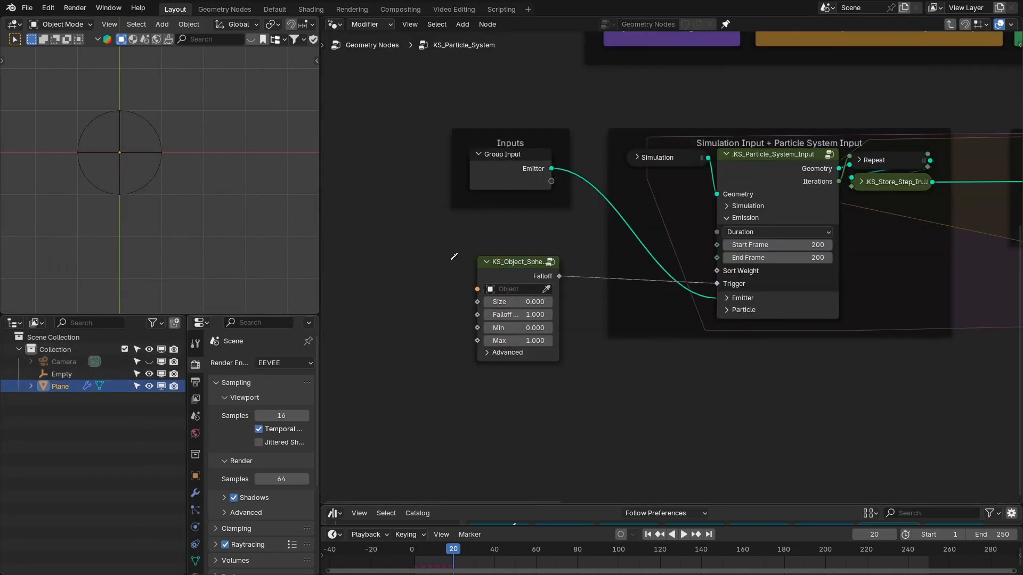
click(153, 166)
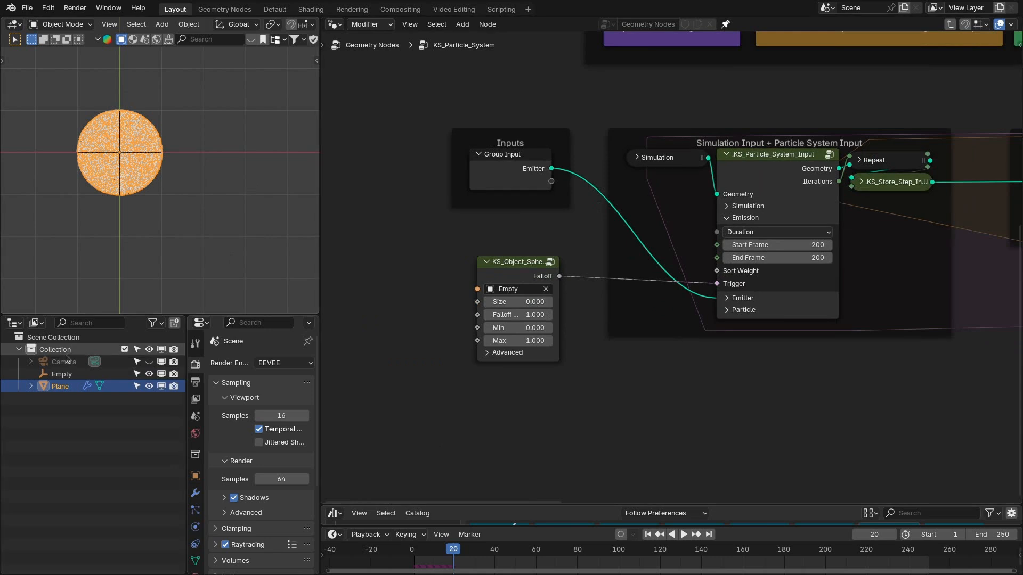
- Move the empty from the origin to a spot clear of the emitter plane in a maximized top view
click(56, 374)
key(ctrl+space)
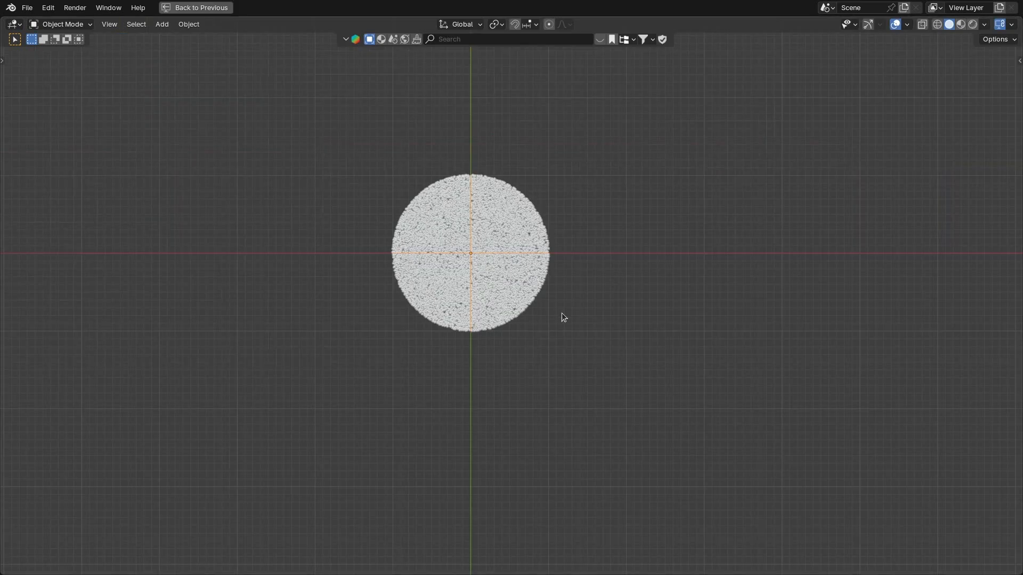
key(g)
click(379, 219)
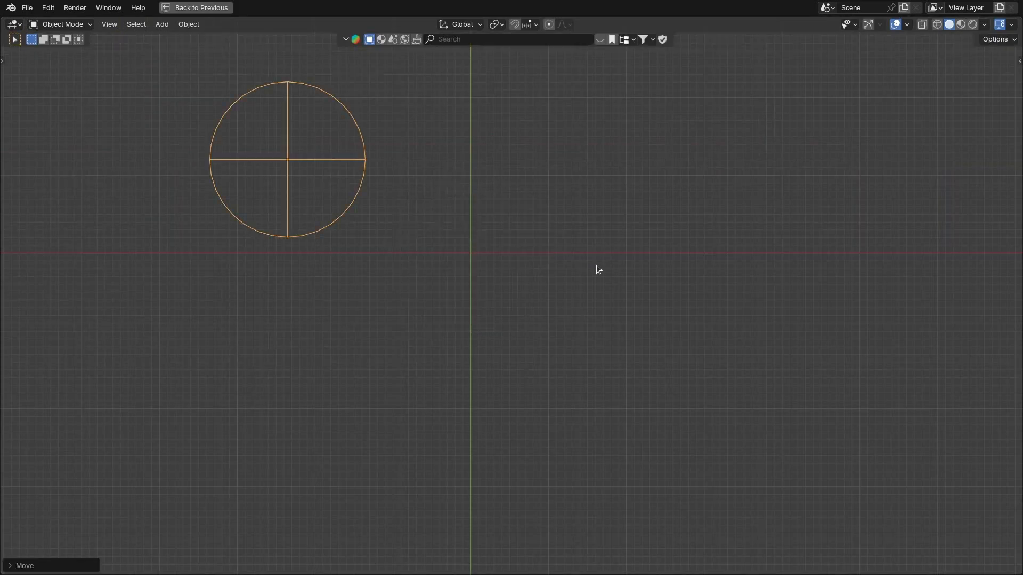
scroll(563, 260, down, 3)
shift+middle_drag(509, 257, 445, 272)
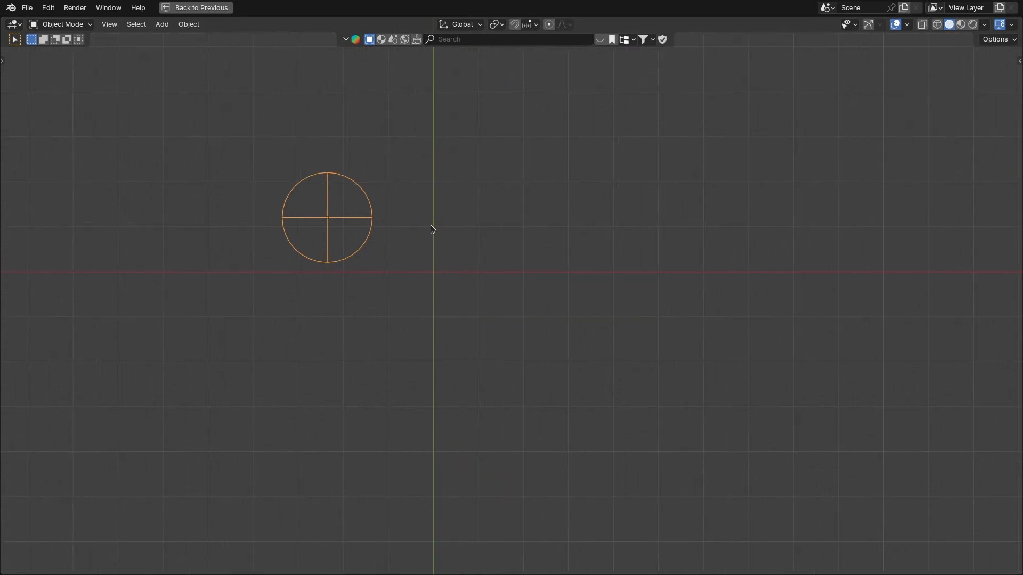
- Sweep the empty across the emitter plane during playback to trigger particle emission, leaving it beside the plane
key(g)
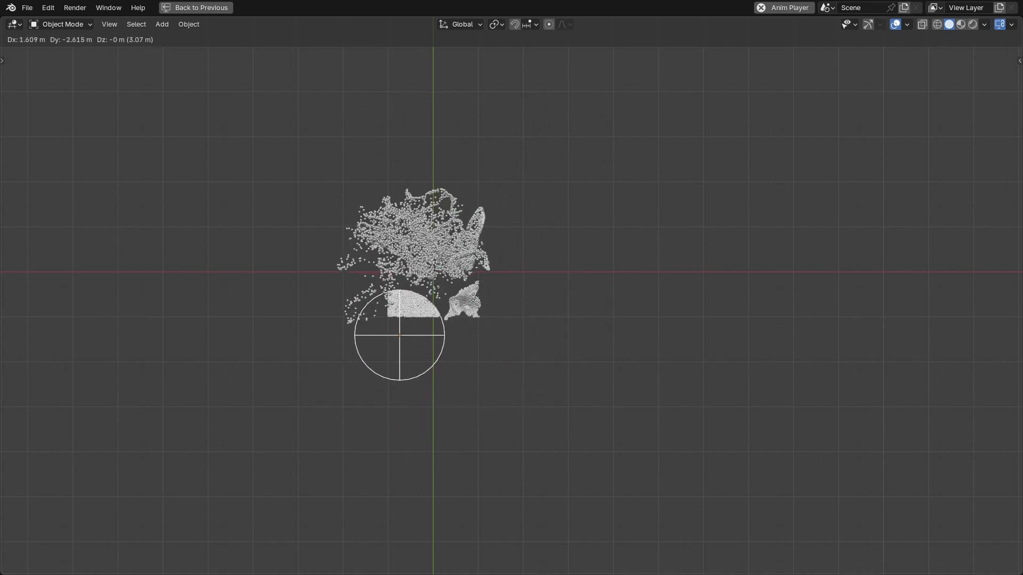
click(309, 321)
middle_drag(469, 347, 496, 309)
scroll(463, 301, up, 2)
scroll(501, 309, up, 1)
key(ctrl+space)
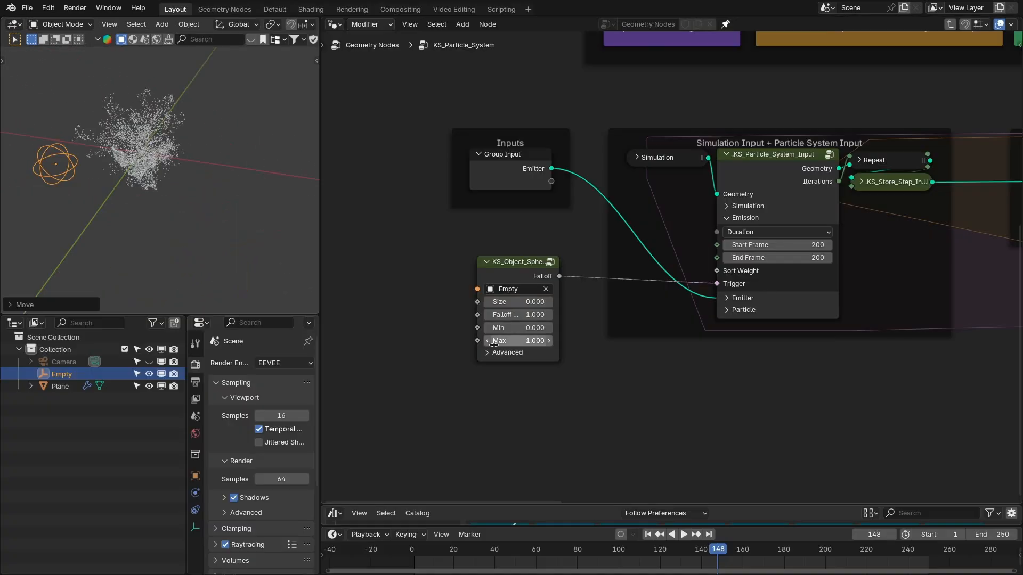
- Replay the triggered turbulence simulation from the first frame and examine the particles from a closer angle
shift+middle_drag(244, 201, 284, 246)
scroll(284, 248, up, 2)
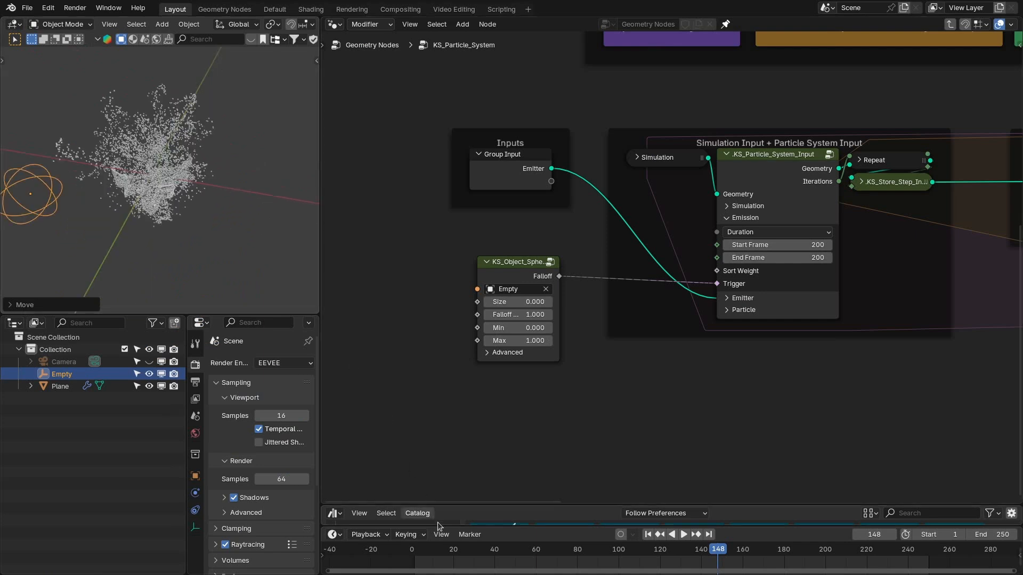
key(shift+Left)
key(space)
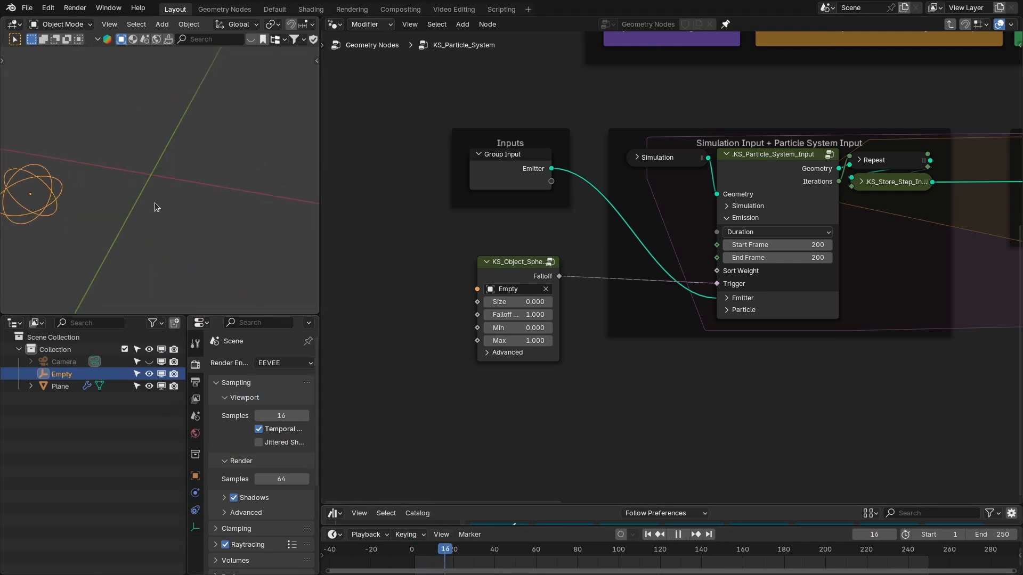
scroll(143, 189, up, 2)
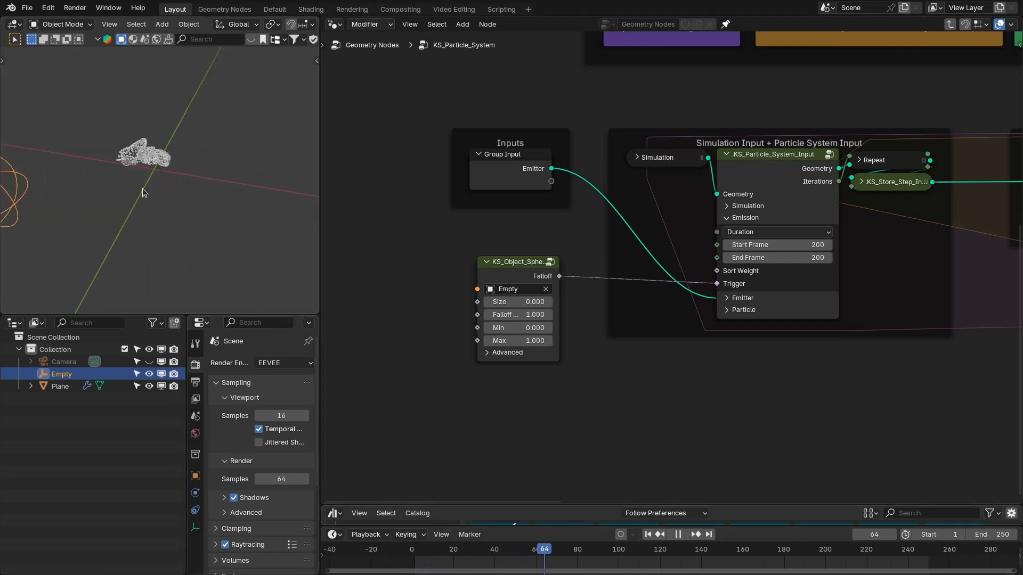
middle_drag(143, 190, 180, 199)
key(space)
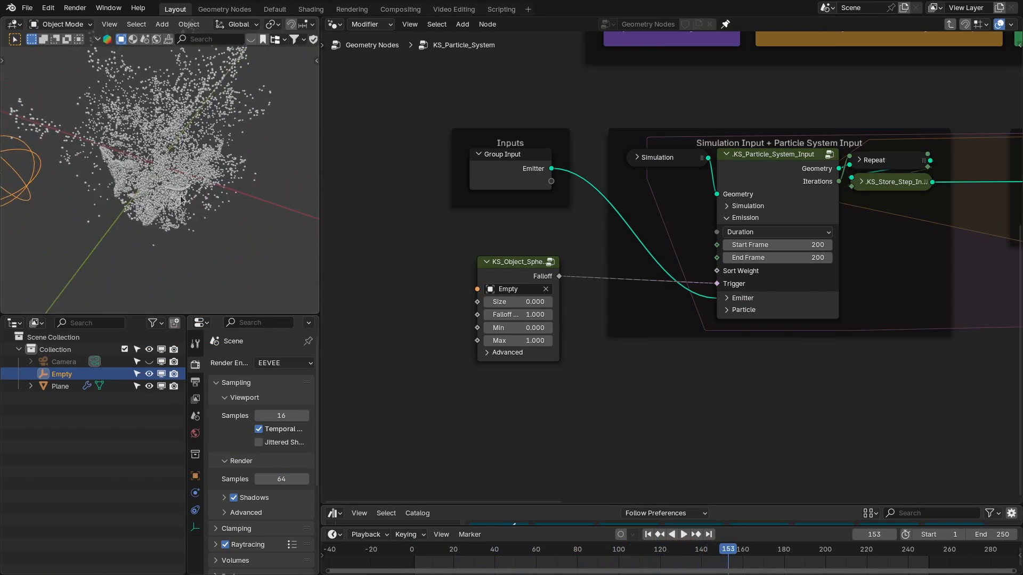
- Remove the sphere falloff node, switch to top view and show the Emitter settings of the KS_Particle_System_Input node
key(KP_7)
drag(547, 270, 514, 281)
scroll(561, 280, down, 2)
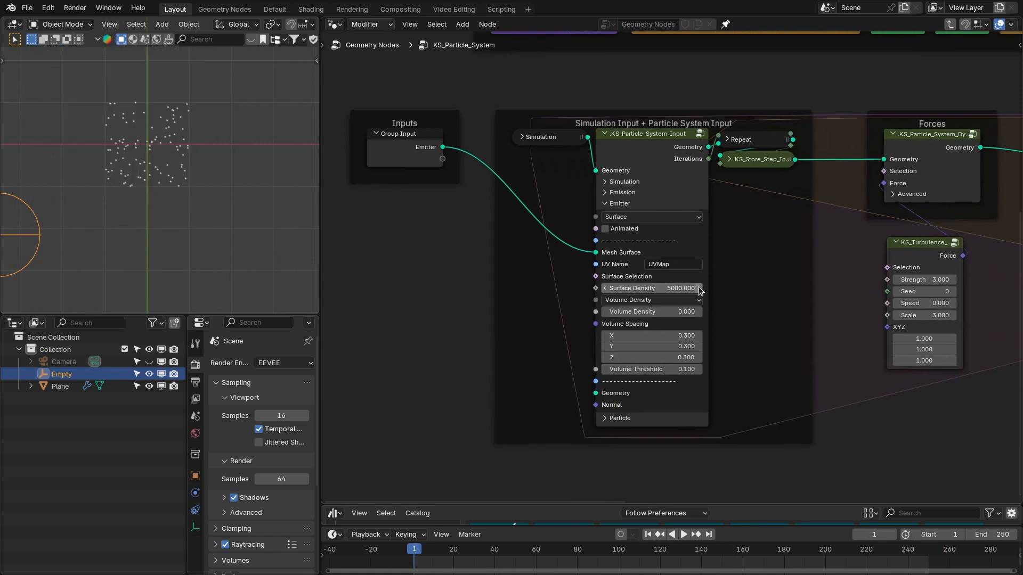
scroll(661, 320, up, 2)
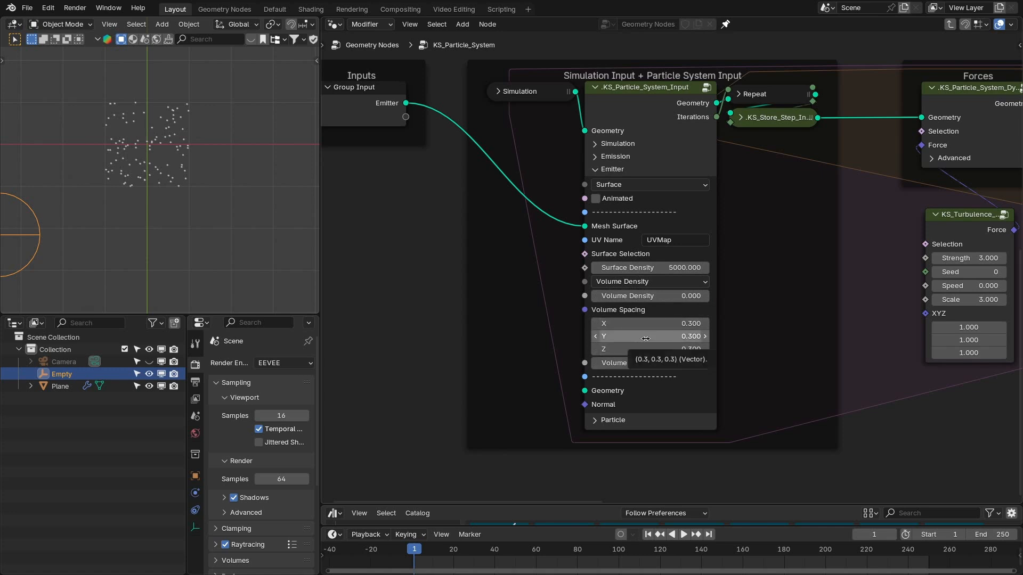
middle_drag(615, 373, 615, 350)
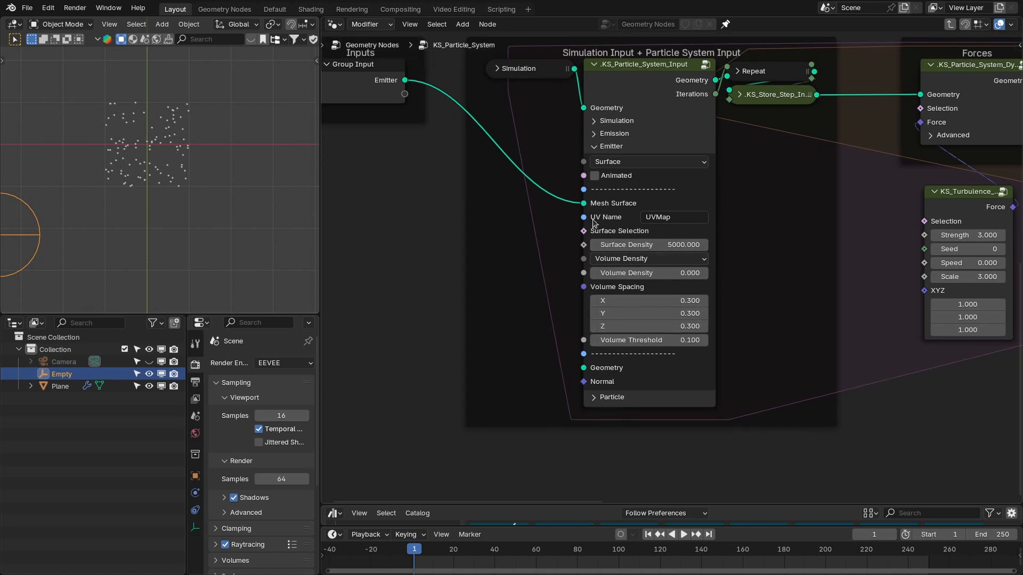
- Switch the emitter type to Geometry and feed a Curve Circle with resolution 500 and radius 1 m into the Geometry input
drag(746, 190, 742, 286)
click(613, 161)
click(612, 206)
drag(441, 326, 439, 322)
text(ic)
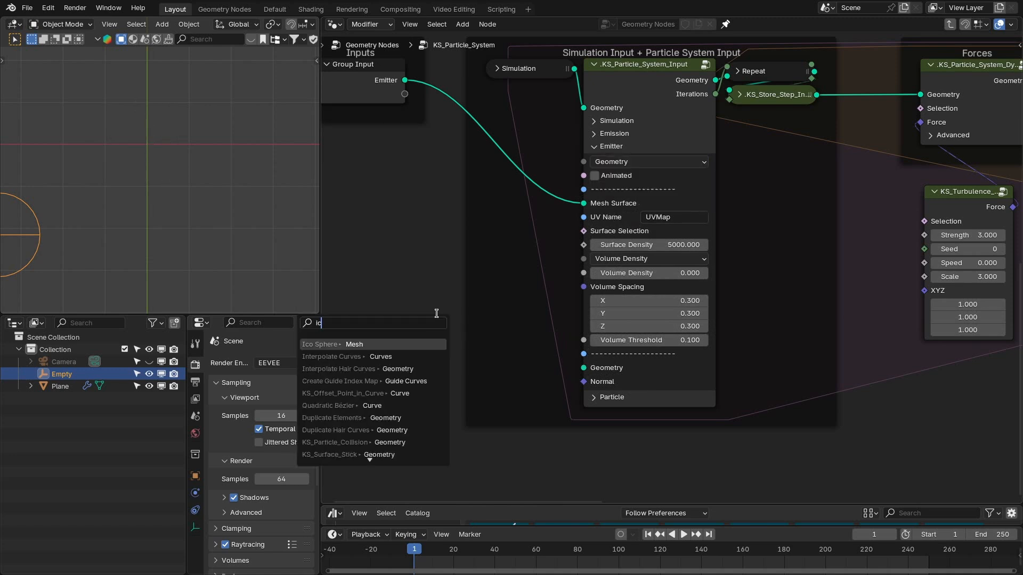
text(irc)
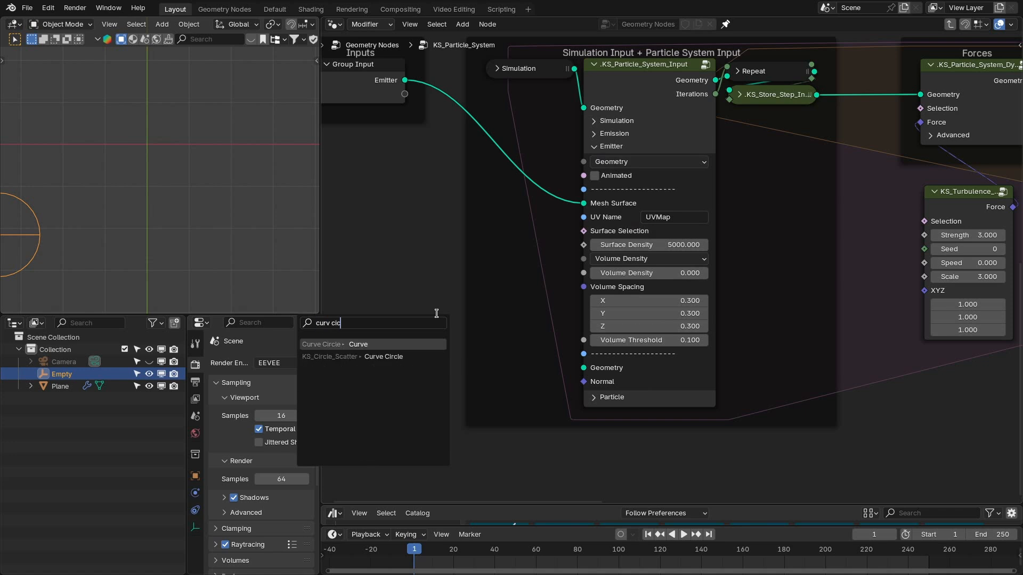
key(Return)
scroll(159, 151, up, 1)
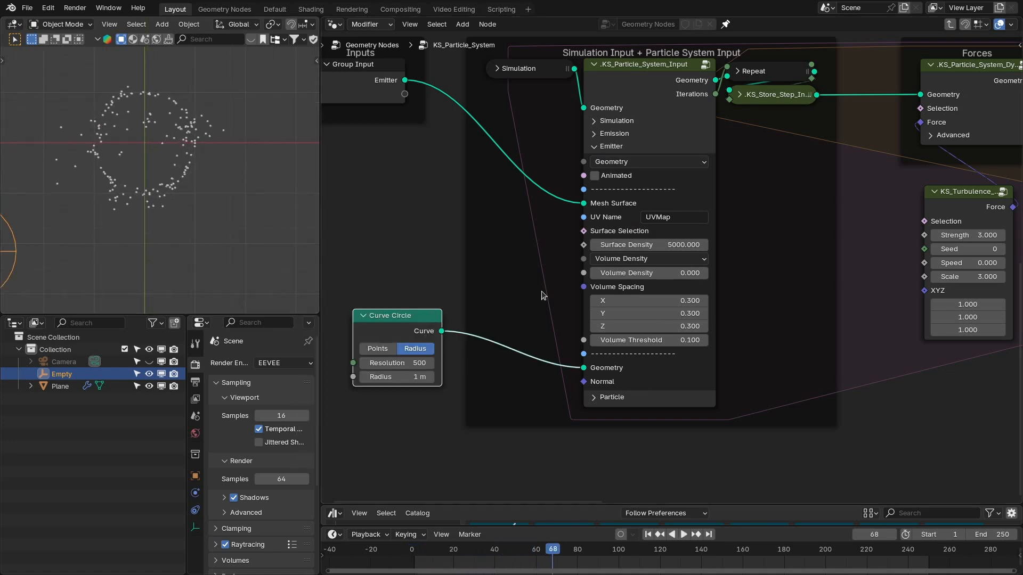
scroll(541, 294, down, 1)
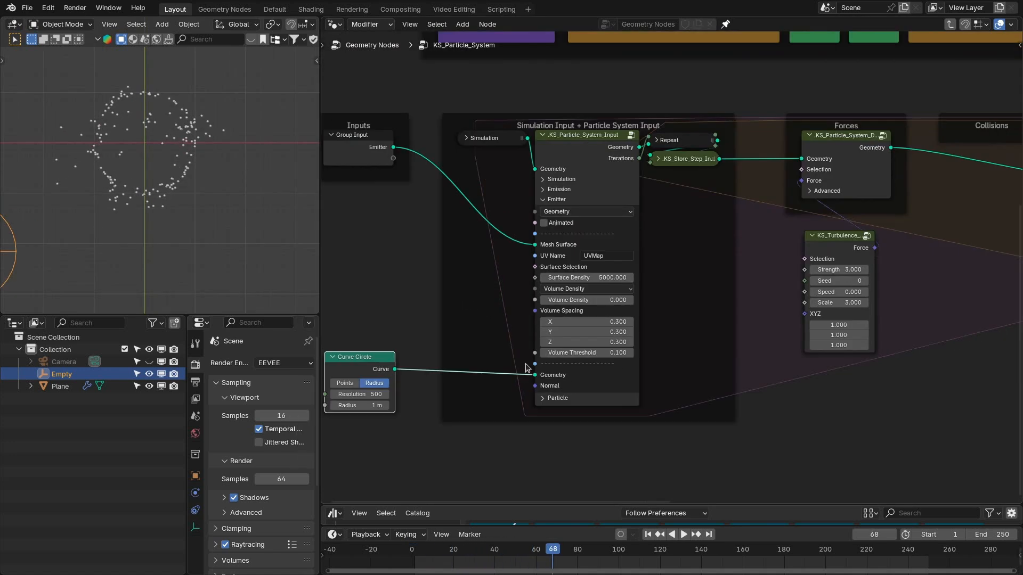
- Mute the KS_Particle_Instancer node and replay the simulation from the circle emitter to examine the particles without instances
click(556, 199)
ctrl+scroll(788, 234, right, 15)
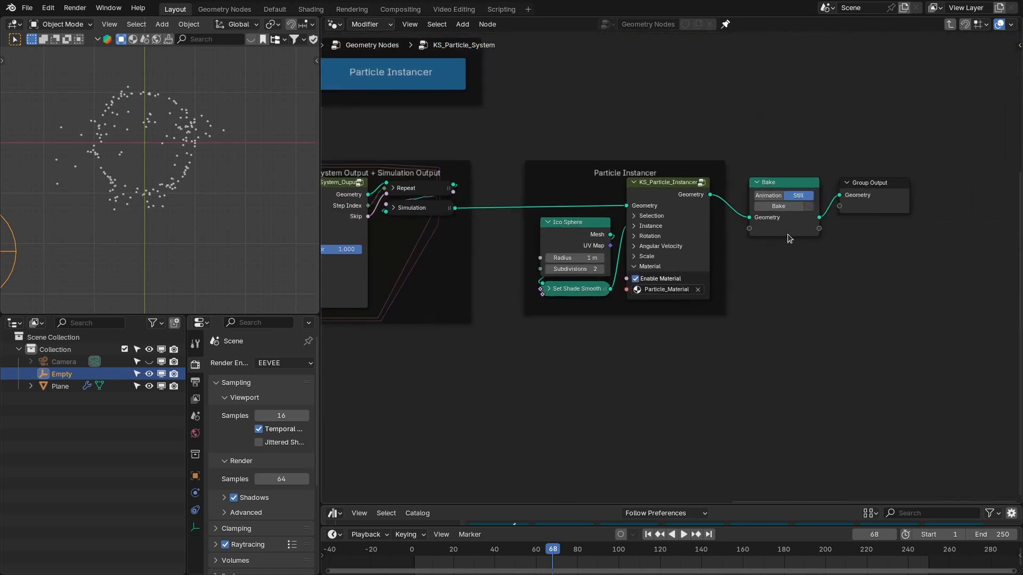
click(649, 199)
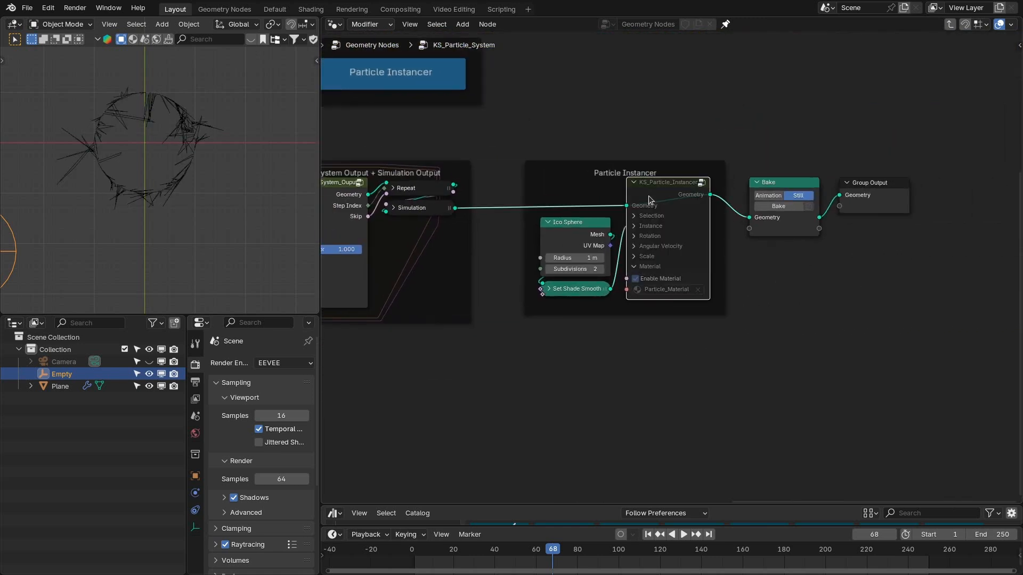
ctrl+scroll(660, 267, left, 5)
key(shift+Left)
key(space)
scroll(143, 154, up, 3)
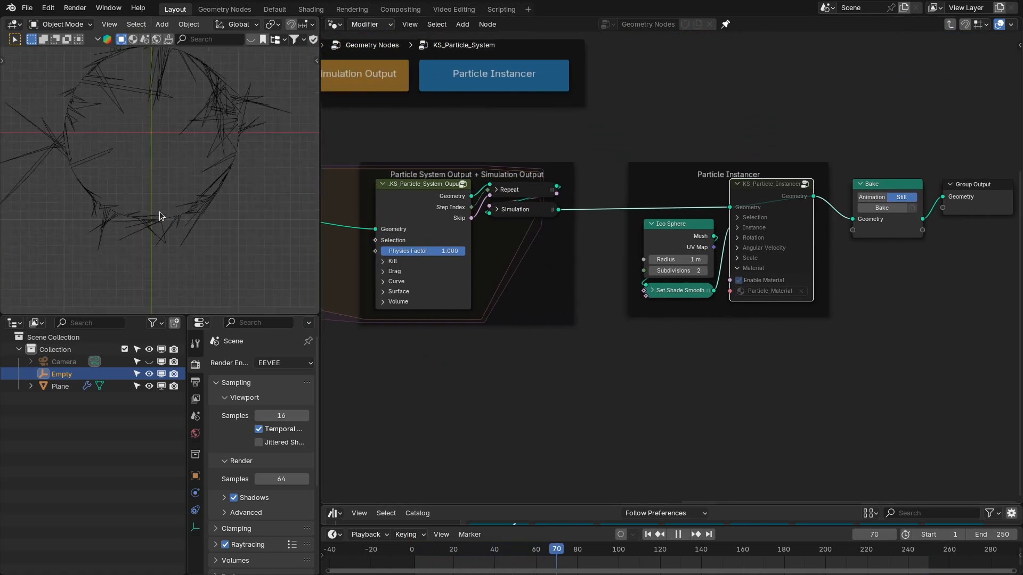
click(200, 208)
key(space)
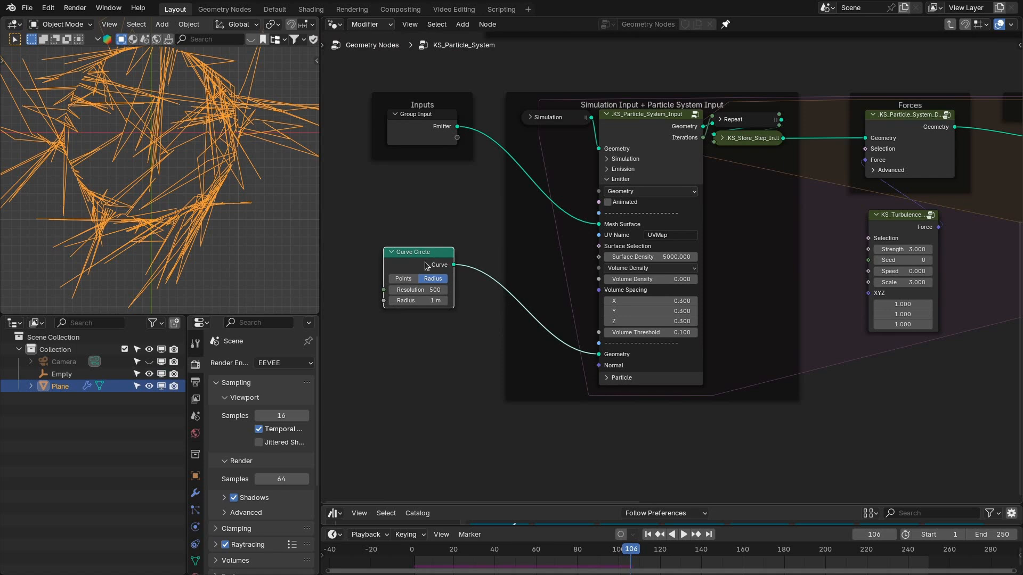
- Move the Curve Circle node lower beside the input node and collapse the Emitter settings of the KS_Particle_System_Input node
drag(426, 261, 421, 358)
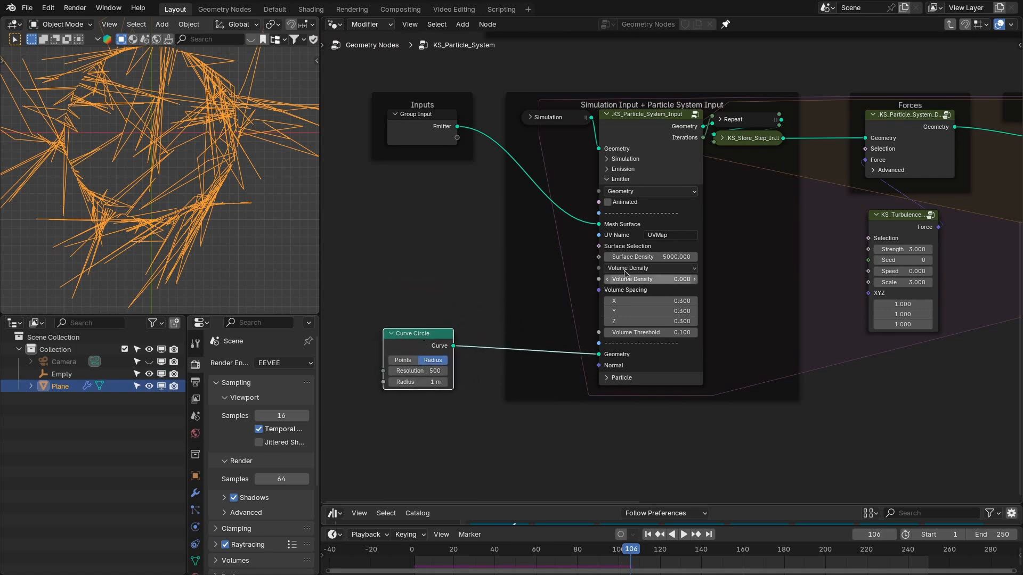
click(622, 180)
scroll(685, 270, down, 2)
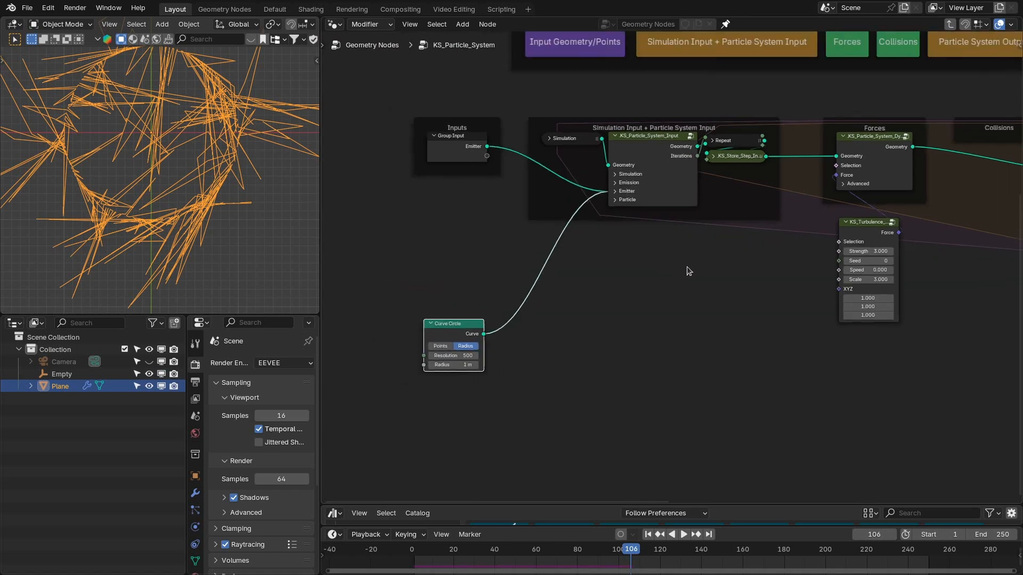
middle_drag(685, 270, 475, 247)
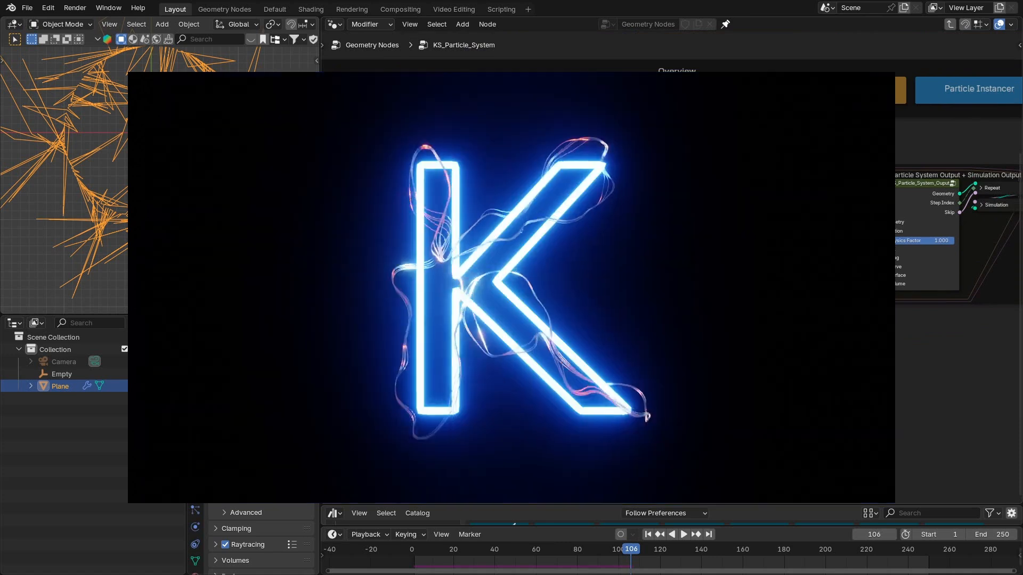
scroll(468, 346, down, 3)
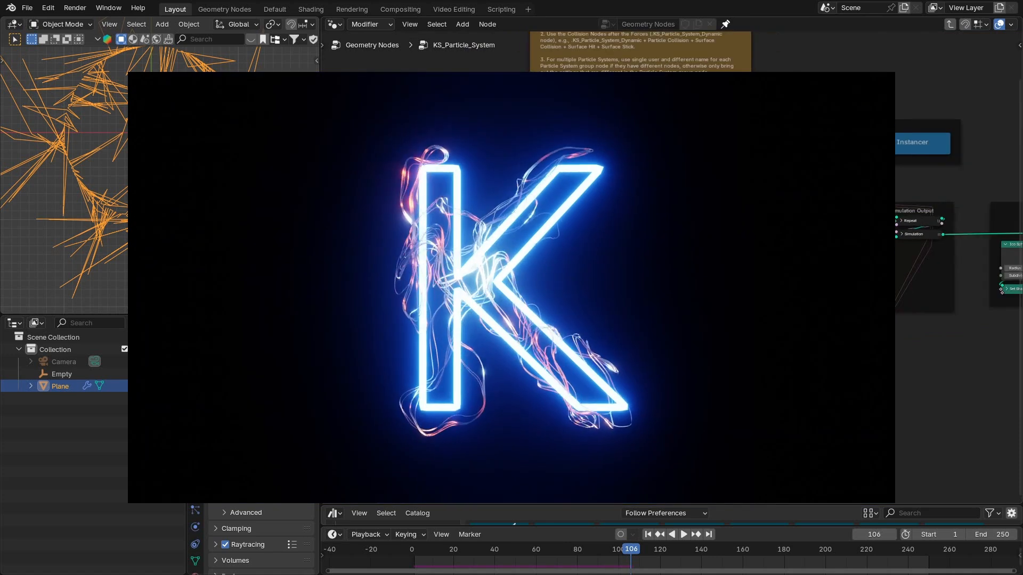
scroll(392, 356, up, 2)
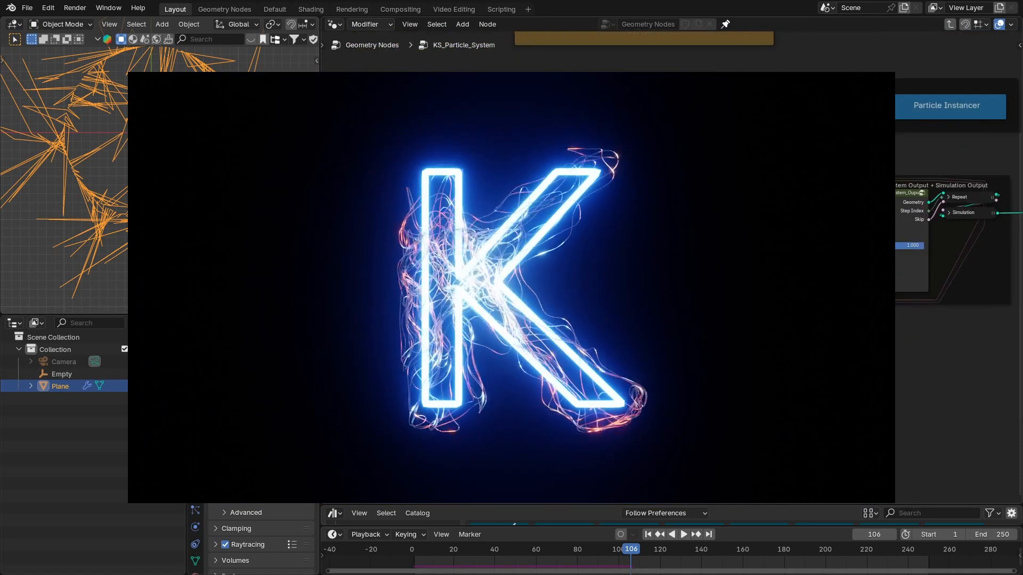
scroll(392, 356, up, 1)
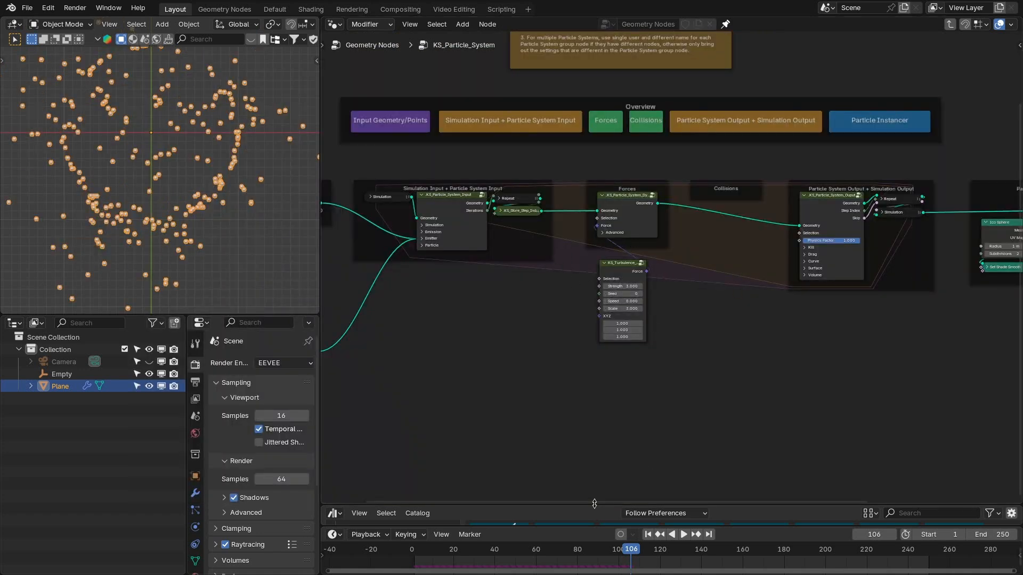
middle_drag(554, 308, 593, 347)
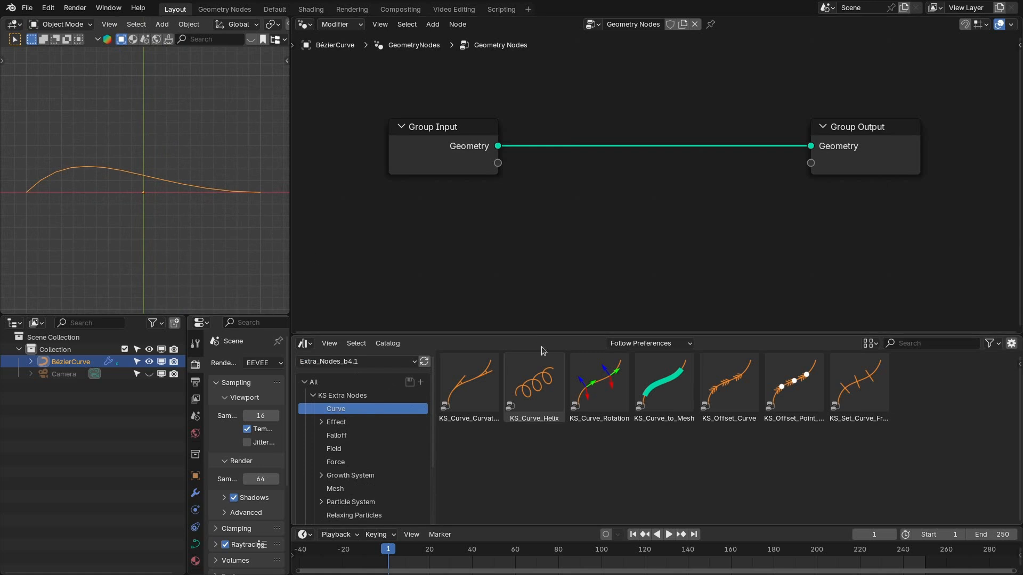
- Add all seven KS curve node groups from the Extra_Nodes_b4.1 Curve catalog to the Bézier curve's node tree
drag(452, 402, 515, 269)
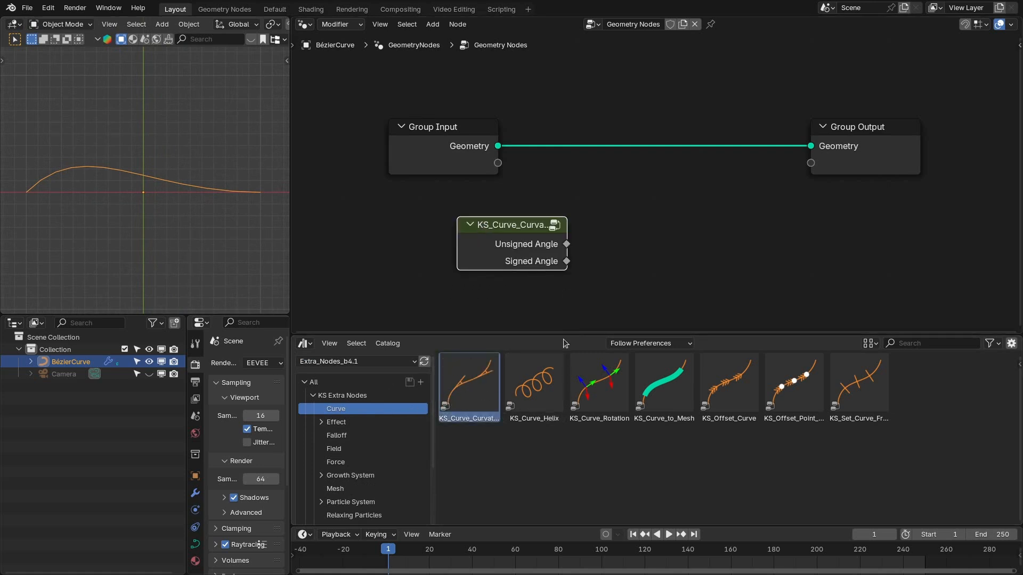
drag(535, 383, 492, 299)
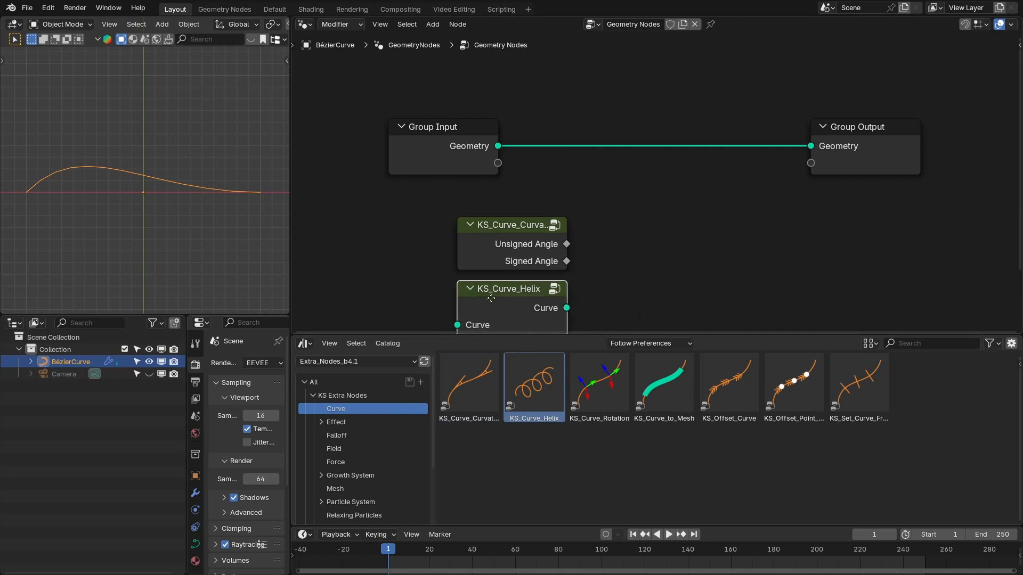
click(492, 298)
key(Home)
drag(600, 384, 606, 193)
drag(665, 384, 748, 192)
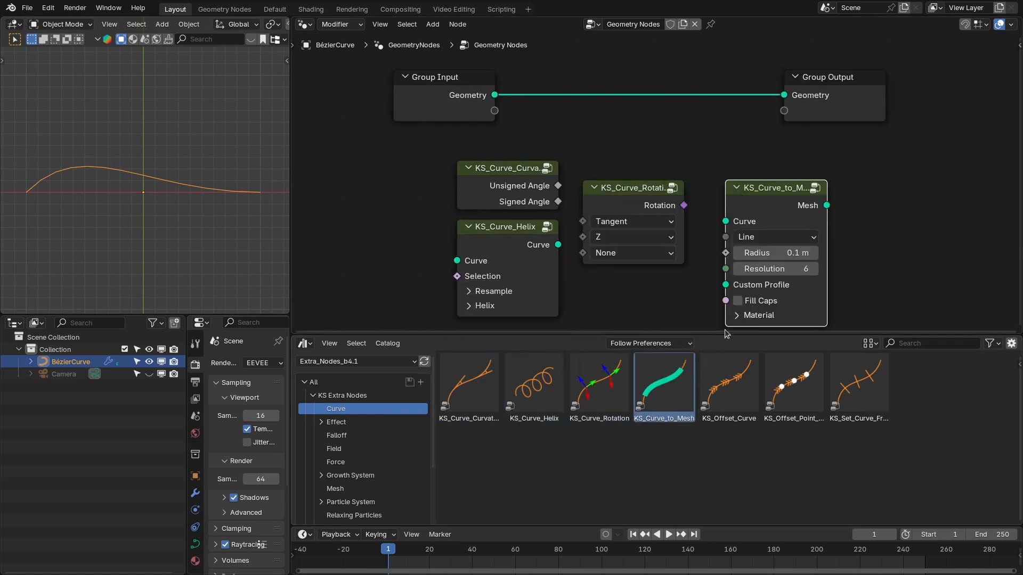
drag(729, 384, 885, 198)
drag(794, 383, 1002, 198)
key(Home)
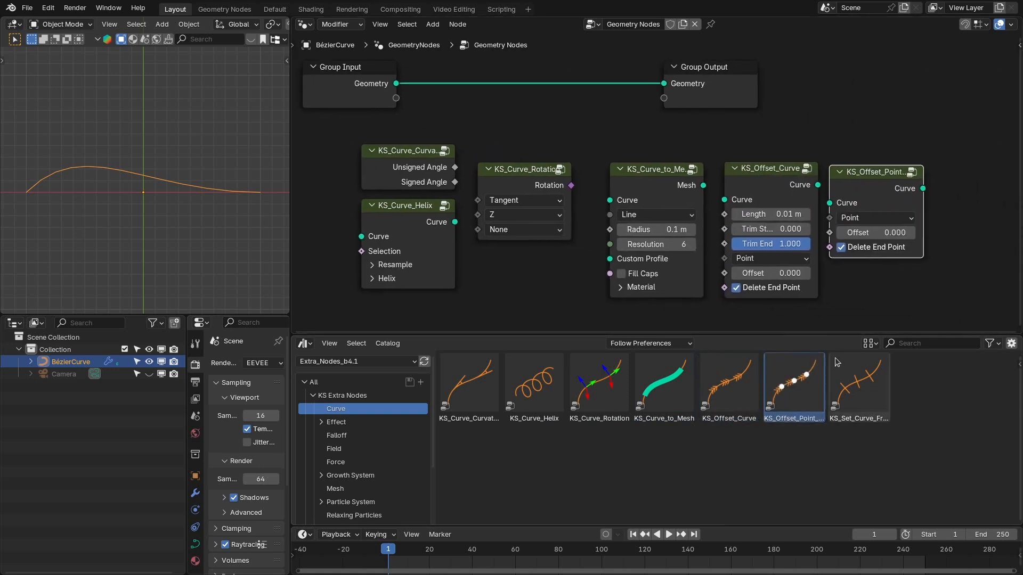
drag(837, 363, 970, 195)
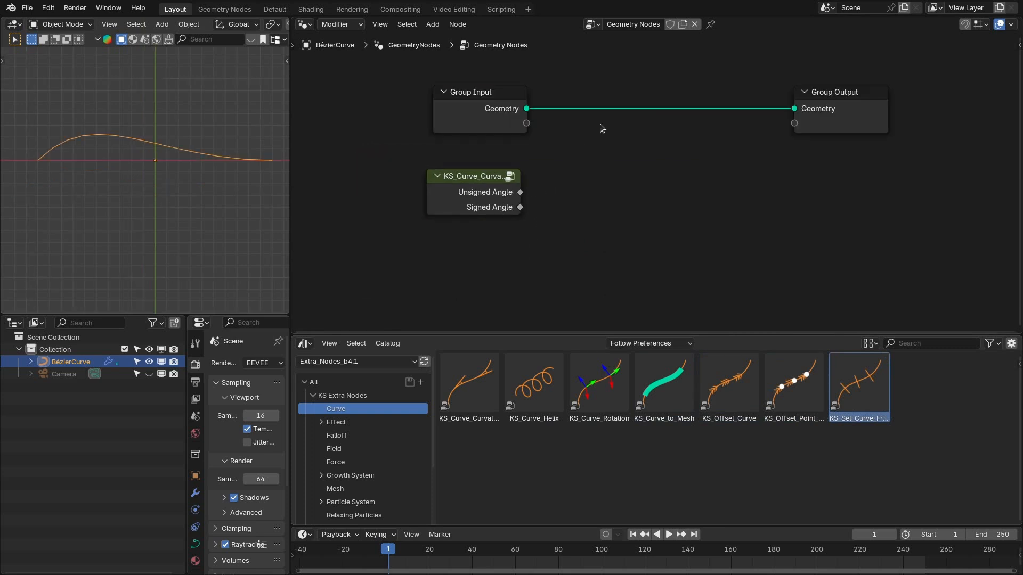
- Insert a Resample Curve node with a count of 10 between the Group Input and Group Output
key(shift+a)
click(543, 35)
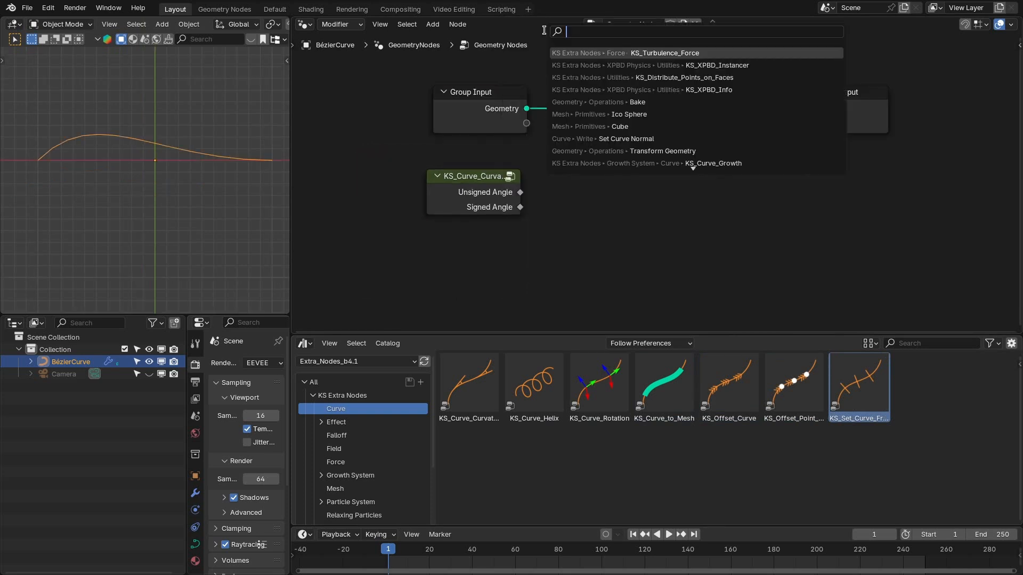
text(res)
key(Return)
click(564, 82)
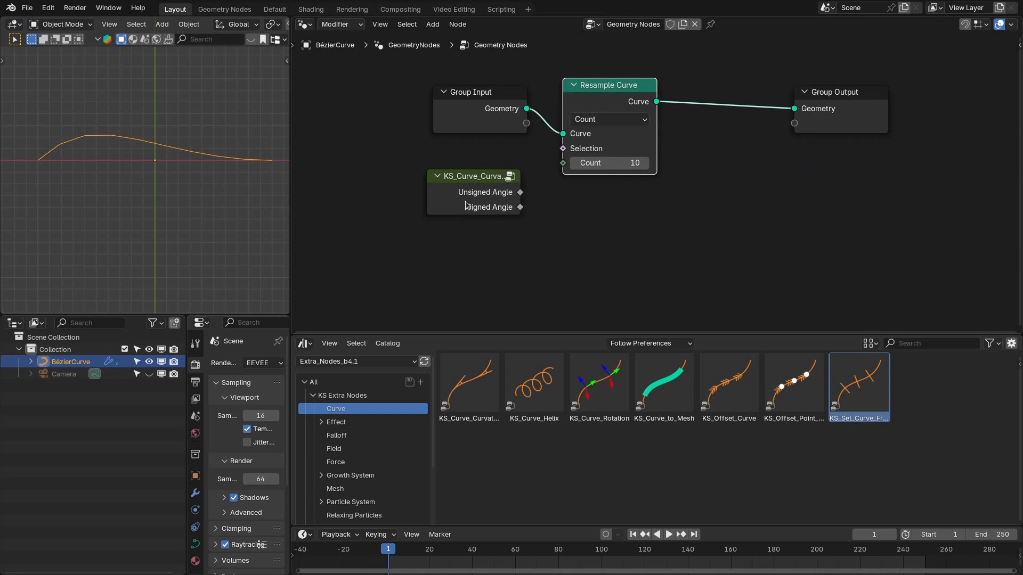
- Preview the curvature node's Unsigned Angle output on the resampled curve with a Viewer, then toggle the attribute text overlay
drag(465, 205, 603, 208)
ctrl+shift+click(603, 220)
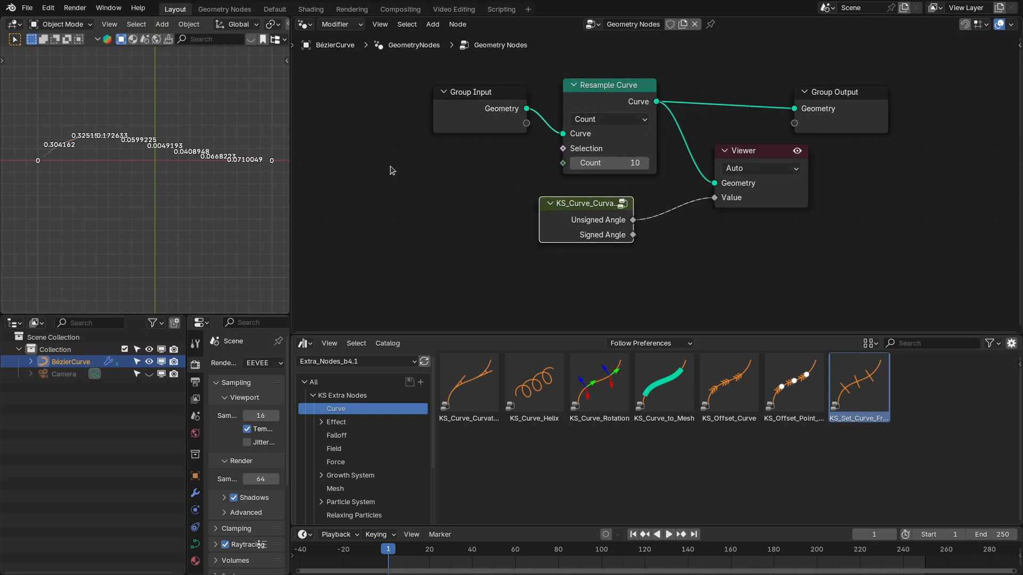
scroll(142, 138, up, 1)
key(q)
click(137, 142)
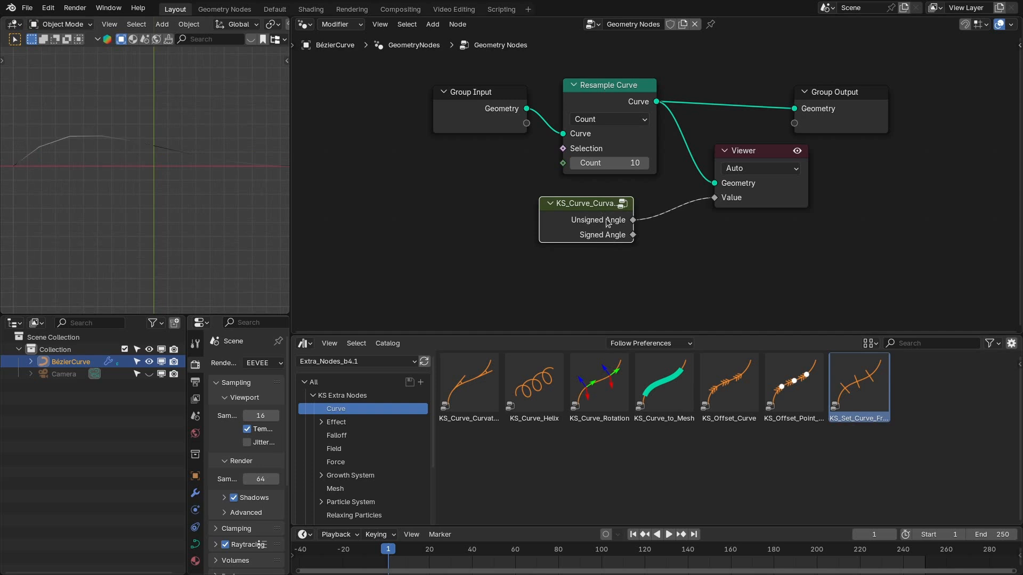
- Delete the curvature node, then remove the Resample Curve and Viewer nodes while keeping the Group Input linked to the Group Output
scroll(607, 222, up, 1)
key(x)
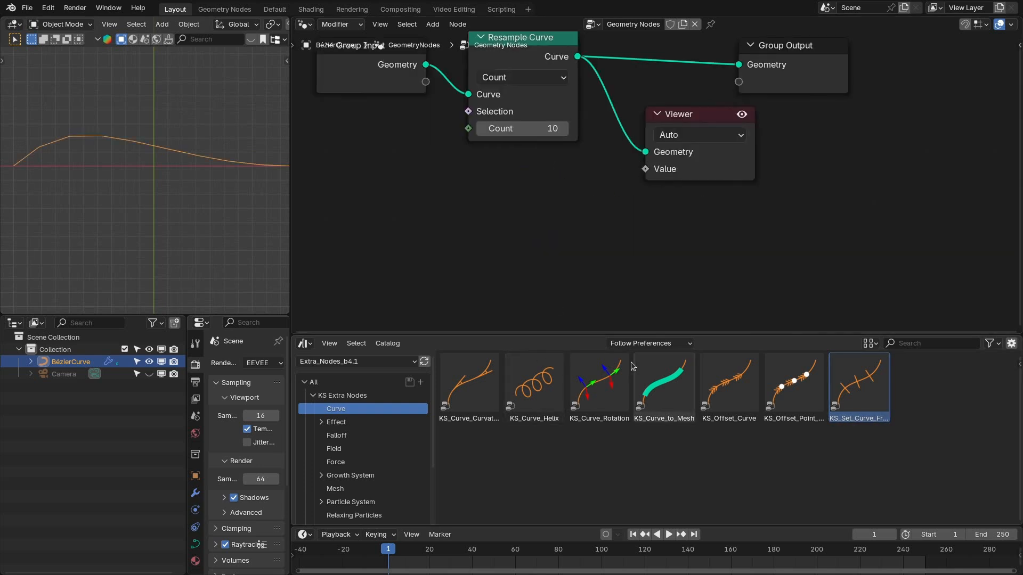
scroll(570, 161, down, 1)
drag(546, 213, 658, 58)
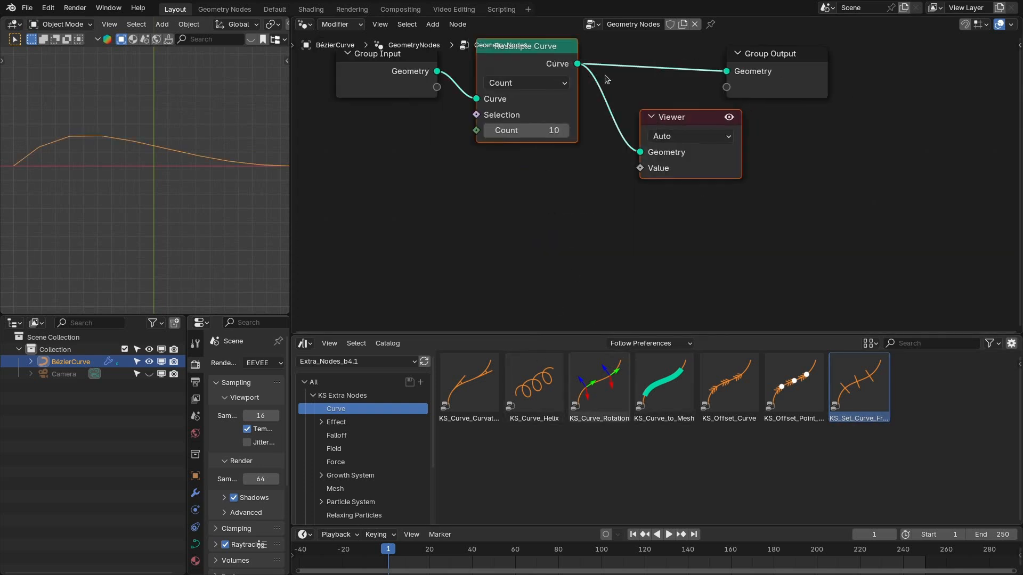
key(ctrl+x)
- Add a KS_Curve_Rotation node below the Group Input and widen it to fit its full name
drag(608, 393, 421, 175)
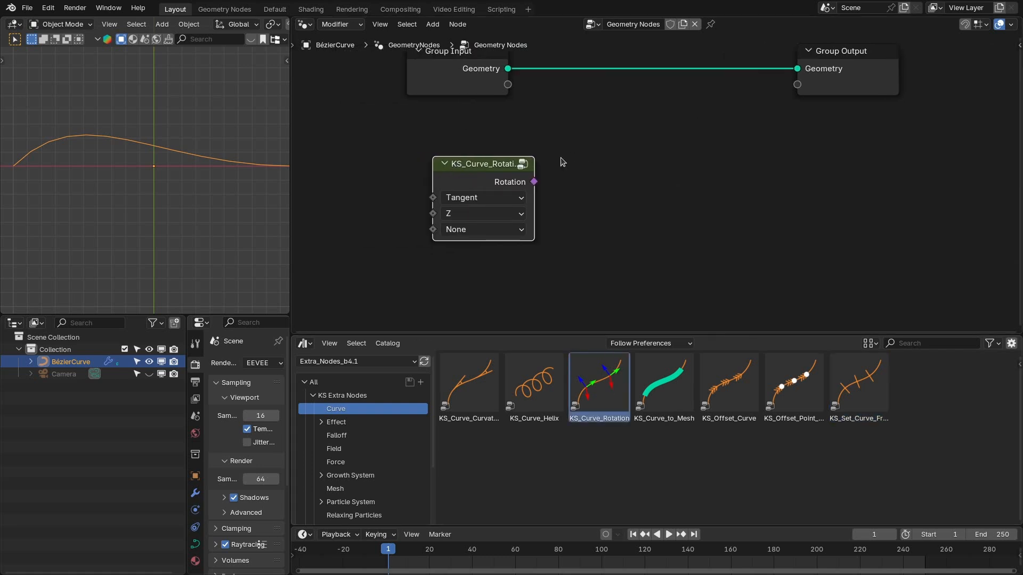
scroll(532, 184, down, 1)
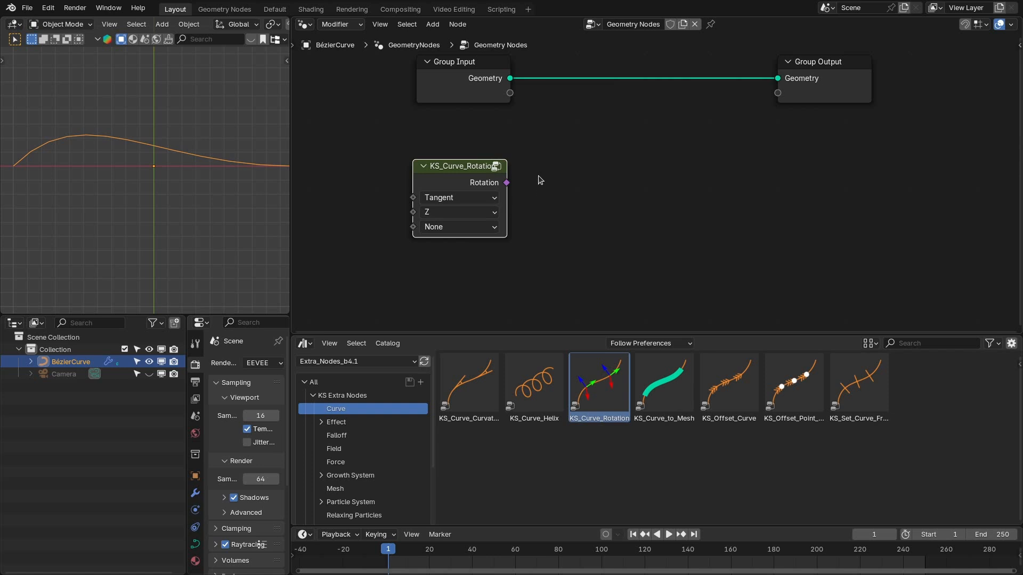
drag(505, 196, 456, 182)
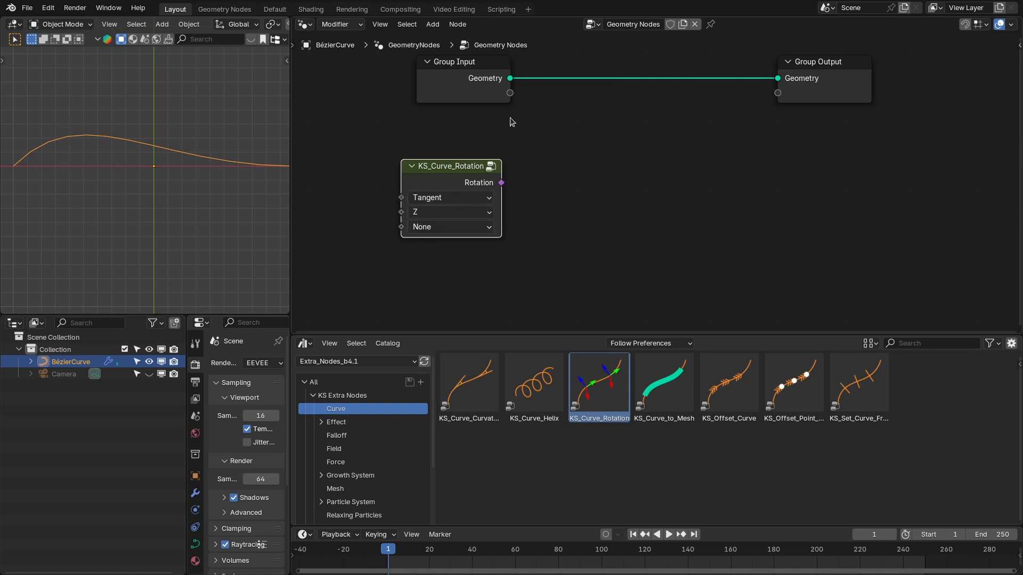
- Add an Instance on Points node fed by the Group Input geometry and preview its Instances output with a Viewer
drag(510, 79, 587, 156)
text(inst)
key(Return)
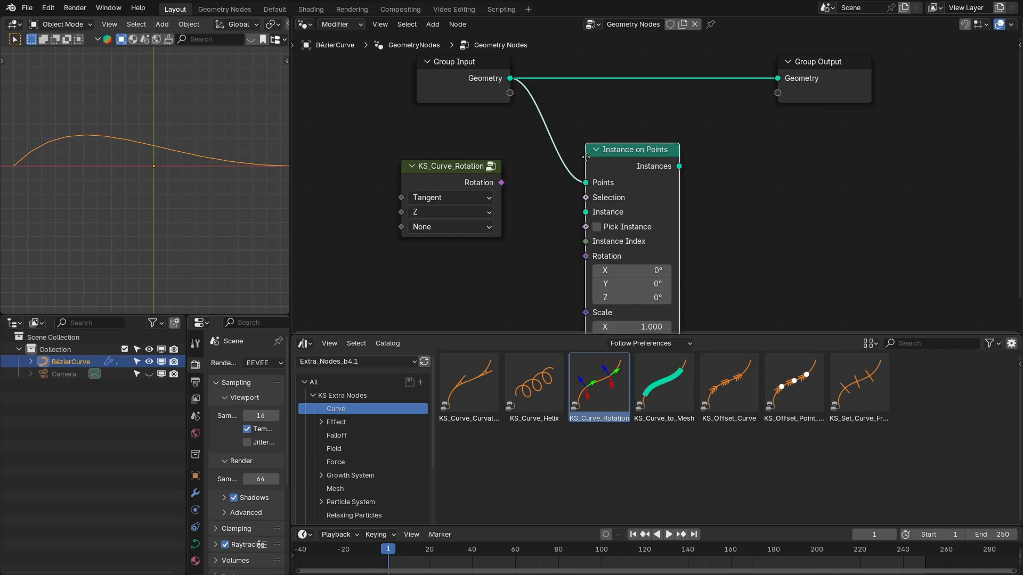
click(644, 118)
ctrl+shift+click(686, 130)
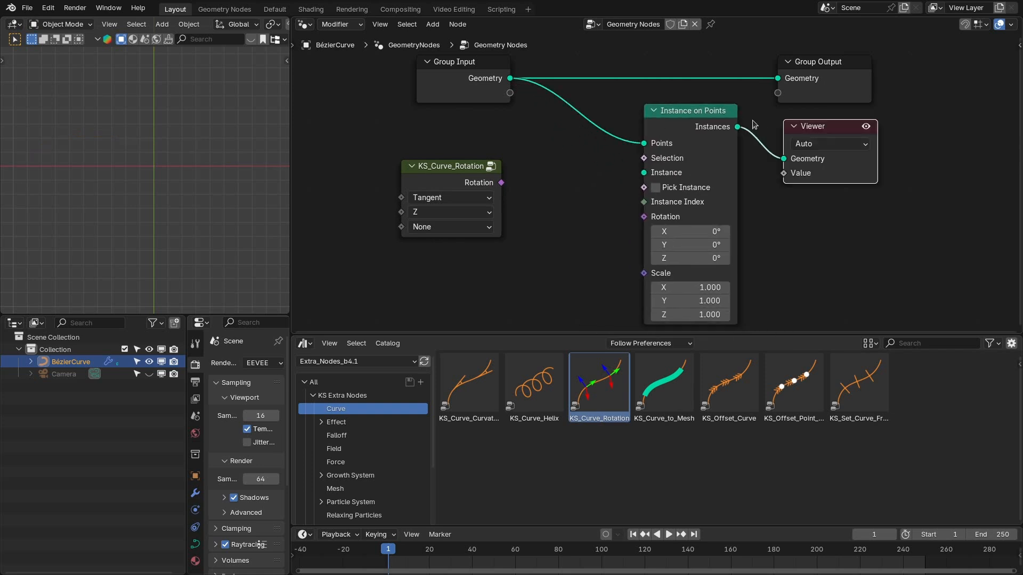
- Replace the Viewer with a link to the Group Output and connect a Cone mesh to the Instance input
click(842, 174)
key(x)
drag(643, 173, 514, 184)
click(530, 200)
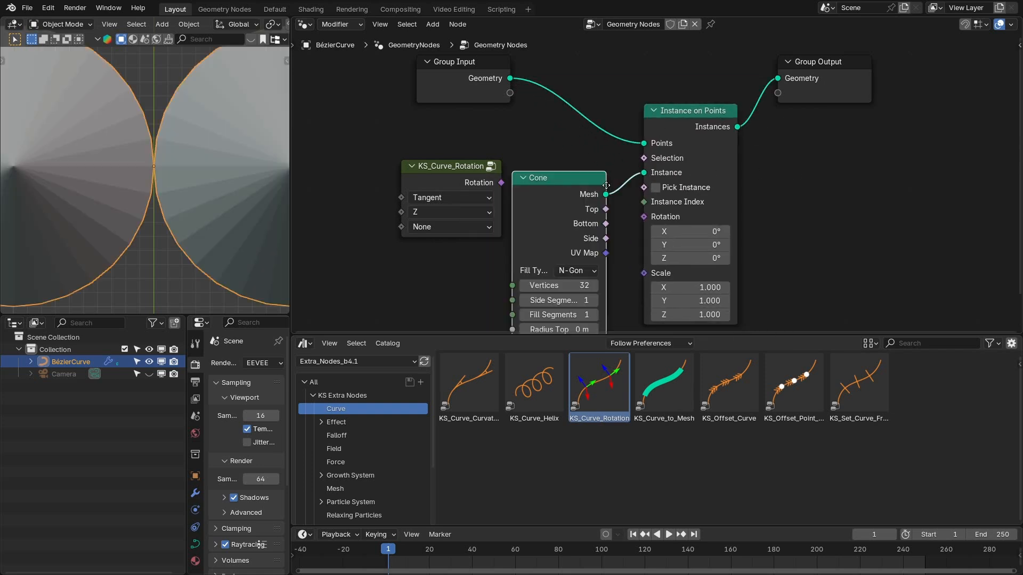
- Reduce the Cone's bottom radius, collapse its node and place it just below the Group Input
click(578, 298)
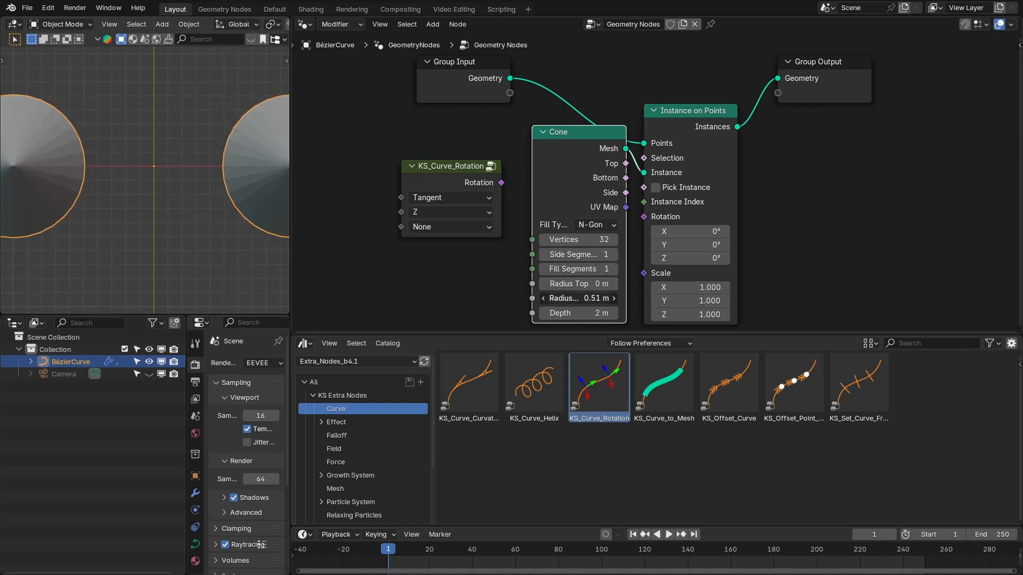
click(543, 131)
drag(552, 132, 438, 129)
- Insert a Resample Curve node between the Group Input and Instance on Points, and align the neighbouring nodes
key(shift+a)
text(res)
key(Return)
click(557, 60)
drag(559, 61, 553, 73)
drag(680, 111, 681, 72)
- Link the Rotation output of KS_Curve_Rotation to the Rotation input of Instance on Points and view the cones from above
scroll(608, 156, down, 2)
drag(484, 178, 558, 192)
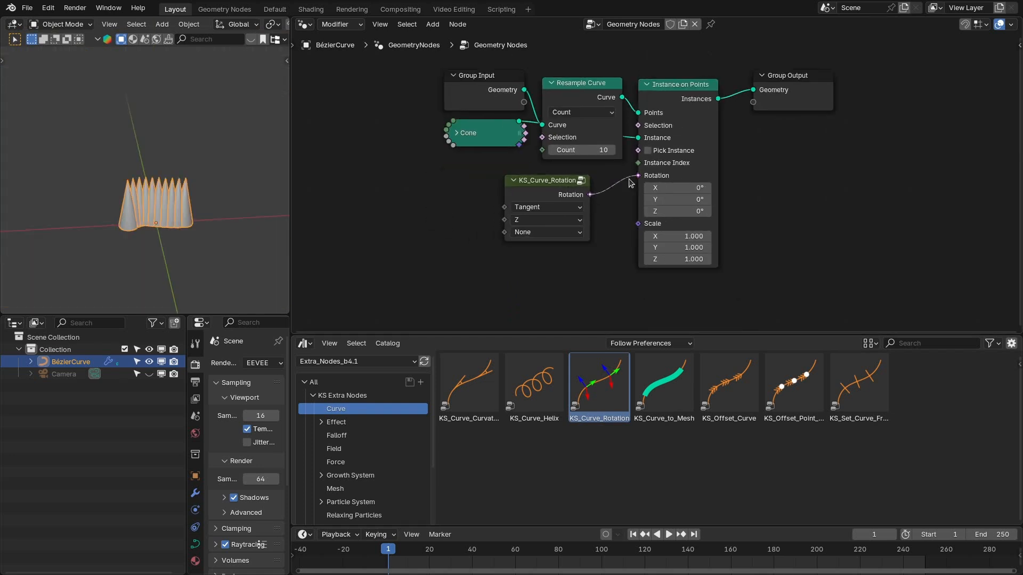
drag(629, 182, 631, 181)
key(KP_7)
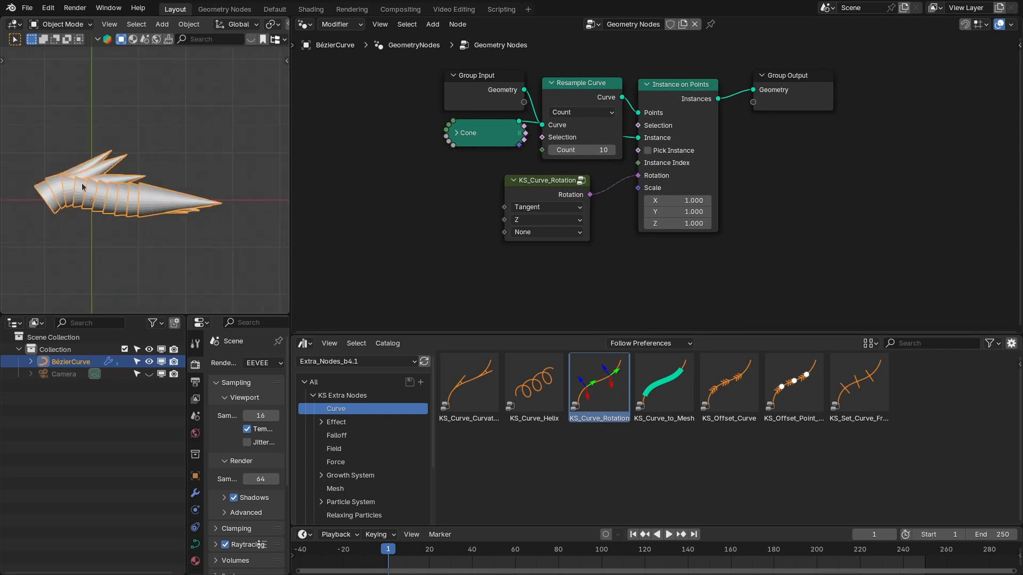
- Set the KS_Curve_Rotation direction to Normal and move the node closer to Instance on Points
scroll(96, 176, up, 2)
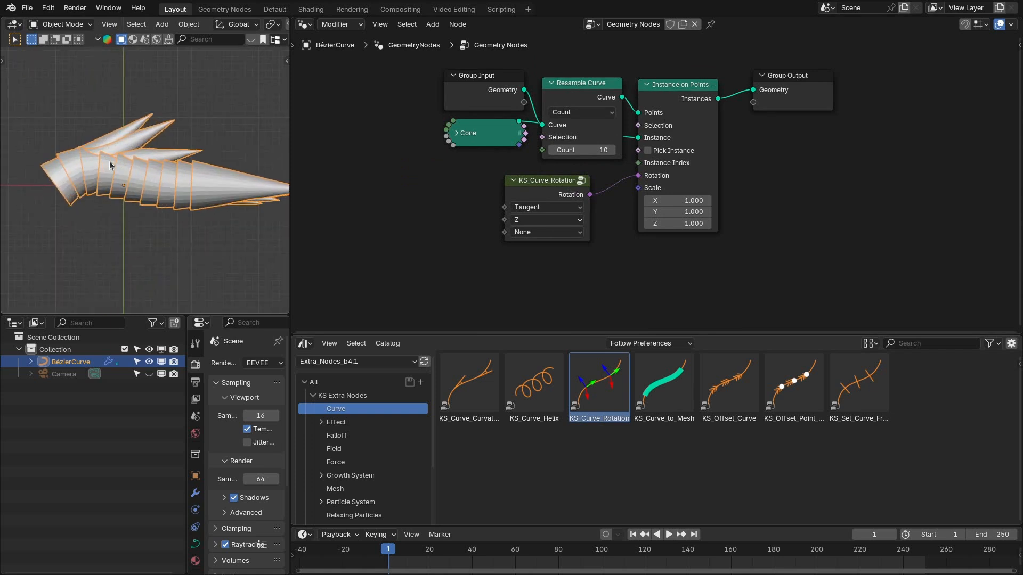
click(544, 208)
click(533, 236)
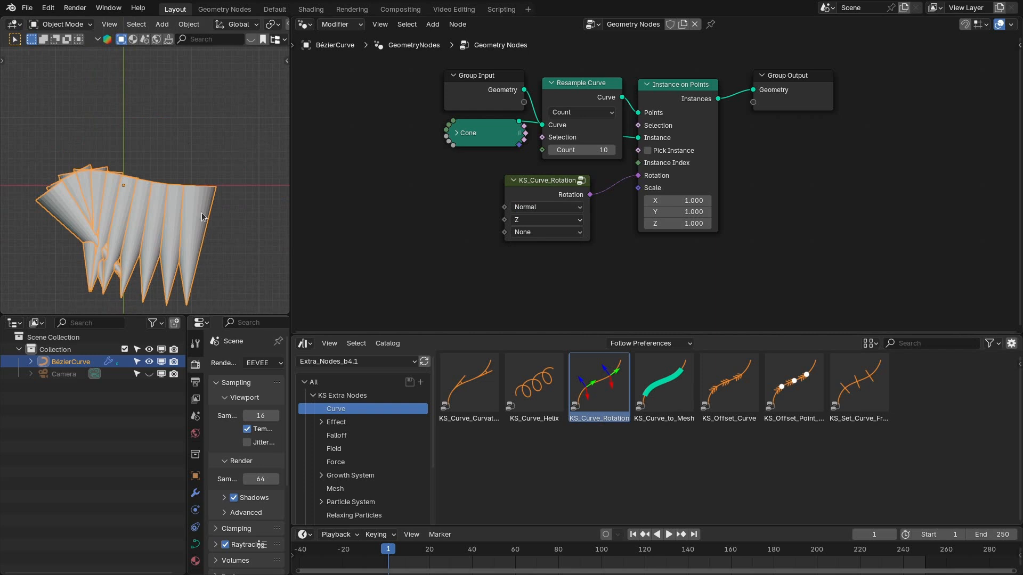
click(546, 238)
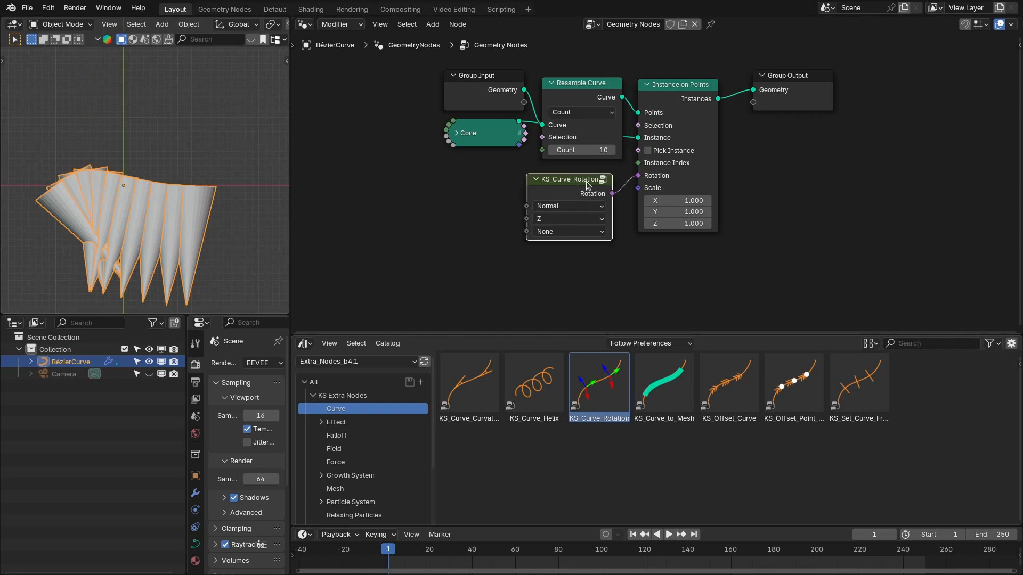
scroll(552, 235, up, 1)
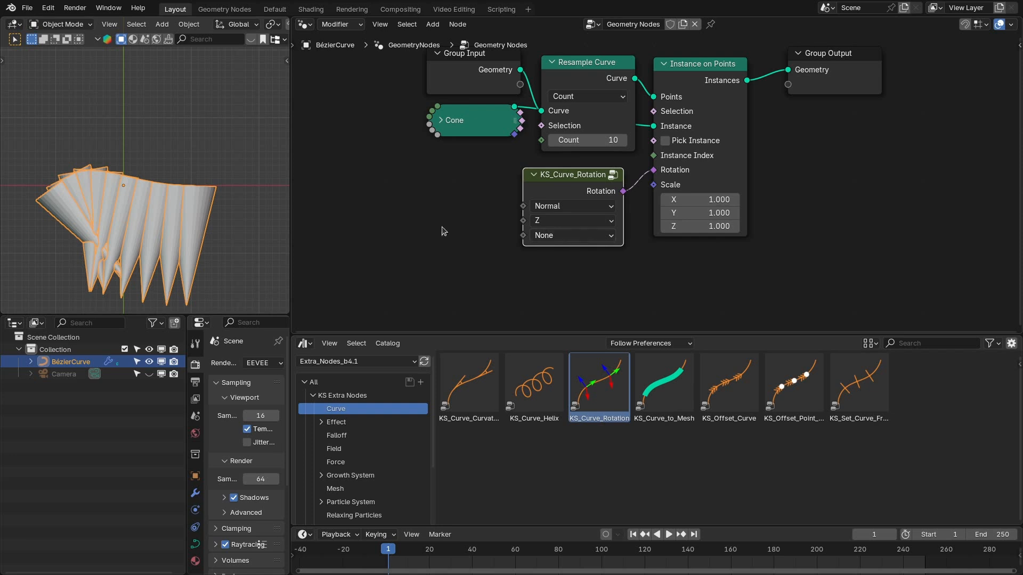
- Scale up the Bézier curve's control points in Edit Mode to space the cones apart, and return to Object Mode
scroll(100, 222, up, 3)
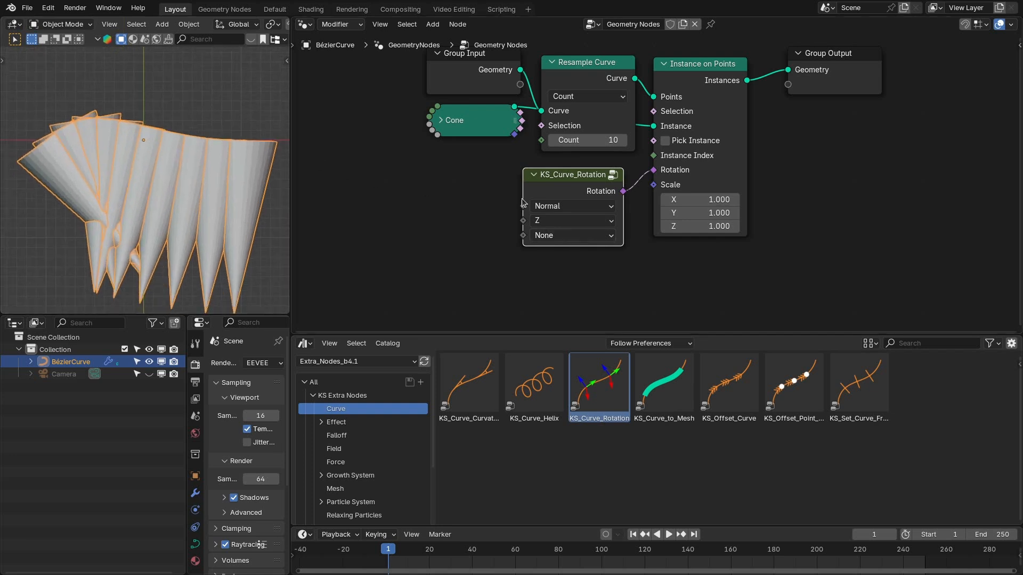
key(Tab)
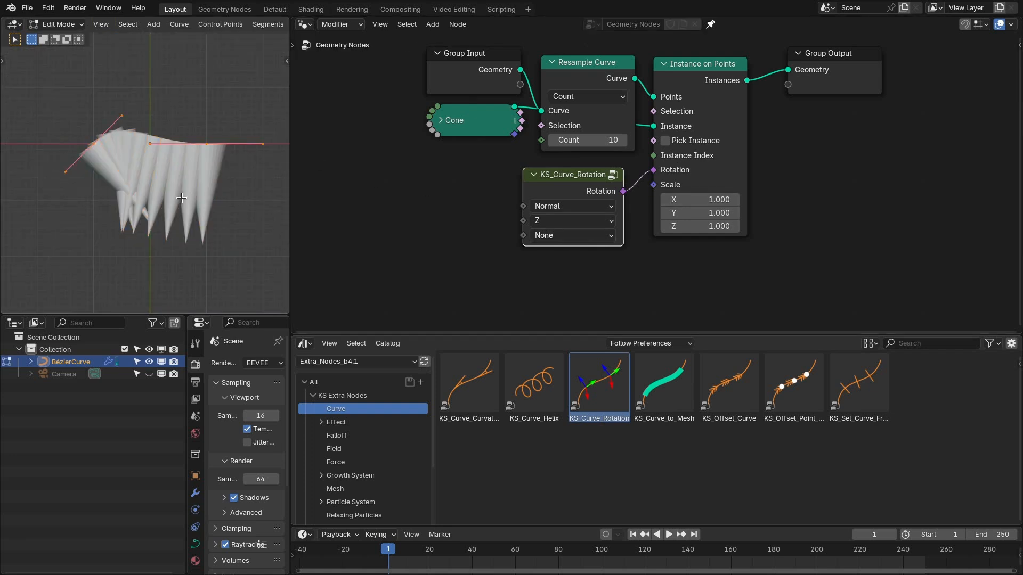
key(s)
click(171, 143)
scroll(171, 143, down, 3)
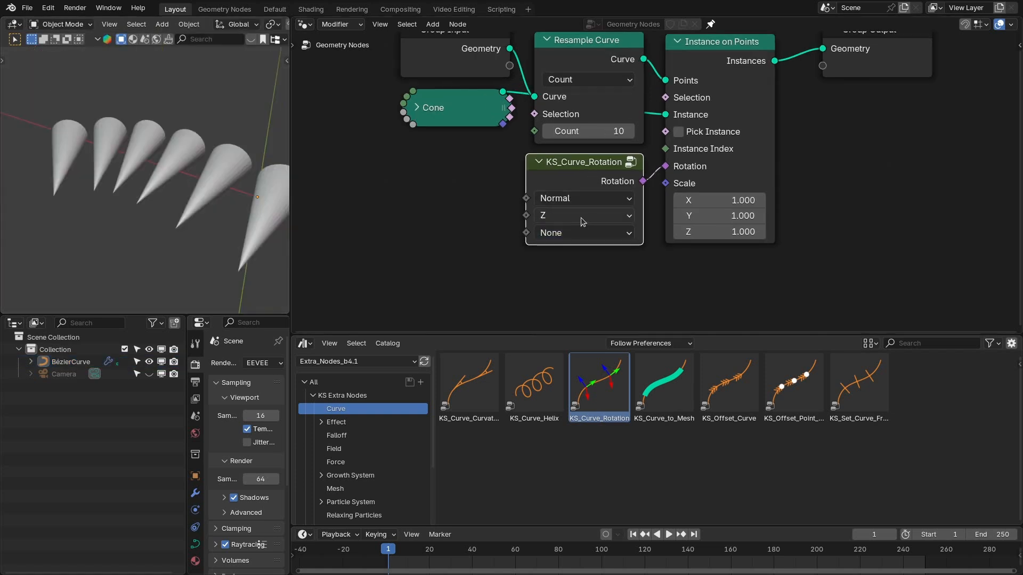
- Set the last axis option of KS_Curve_Rotation to X and inspect the cones in a maximized 3D view
click(566, 233)
click(555, 289)
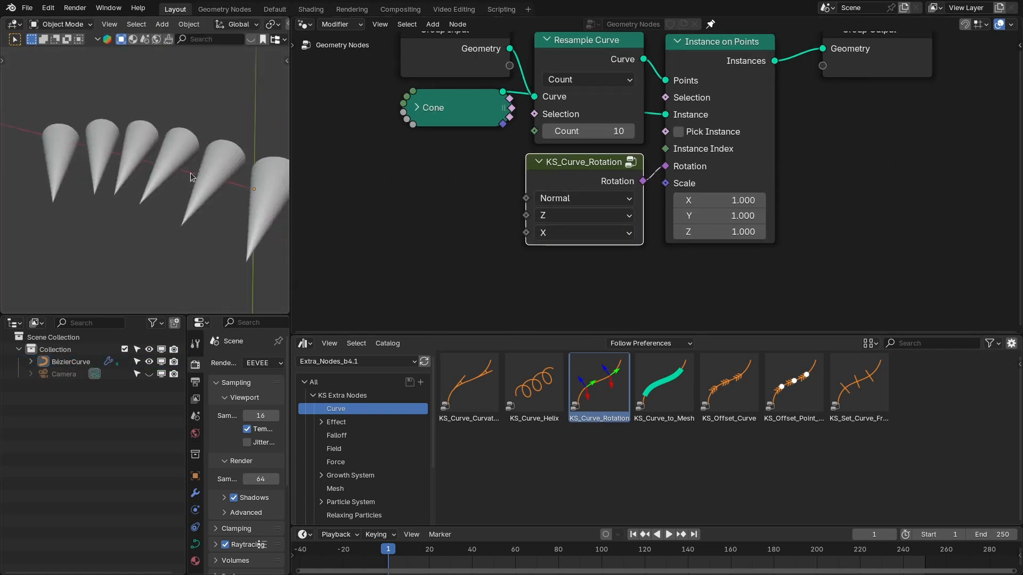
mouse_move(190, 172)
middle_down()
mouse_move(44, 151)
mouse_move(161, 178)
mouse_move(123, 187)
mouse_move(175, 165)
middle_up()
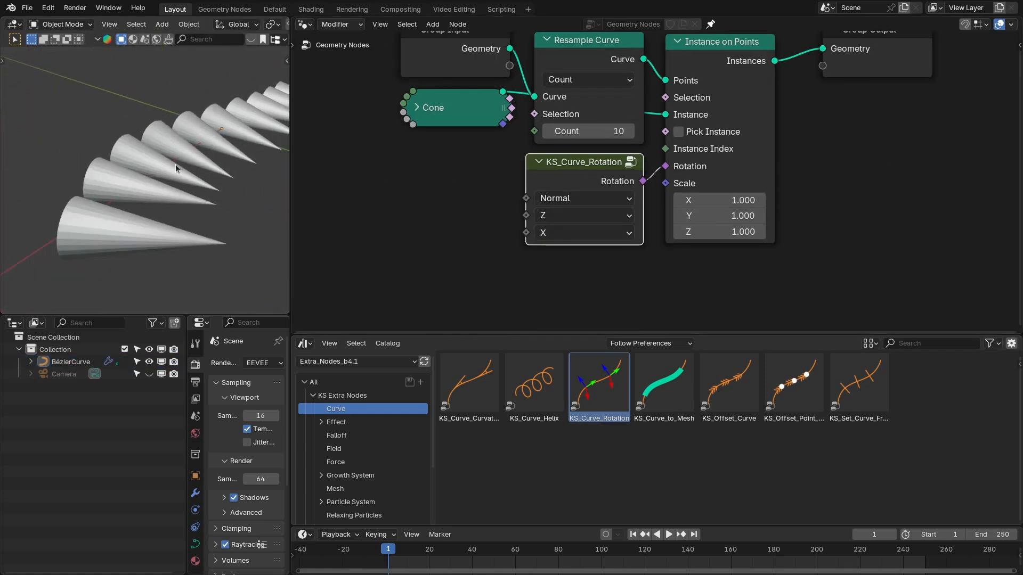
key(ctrl+space)
scroll(403, 249, down, 5)
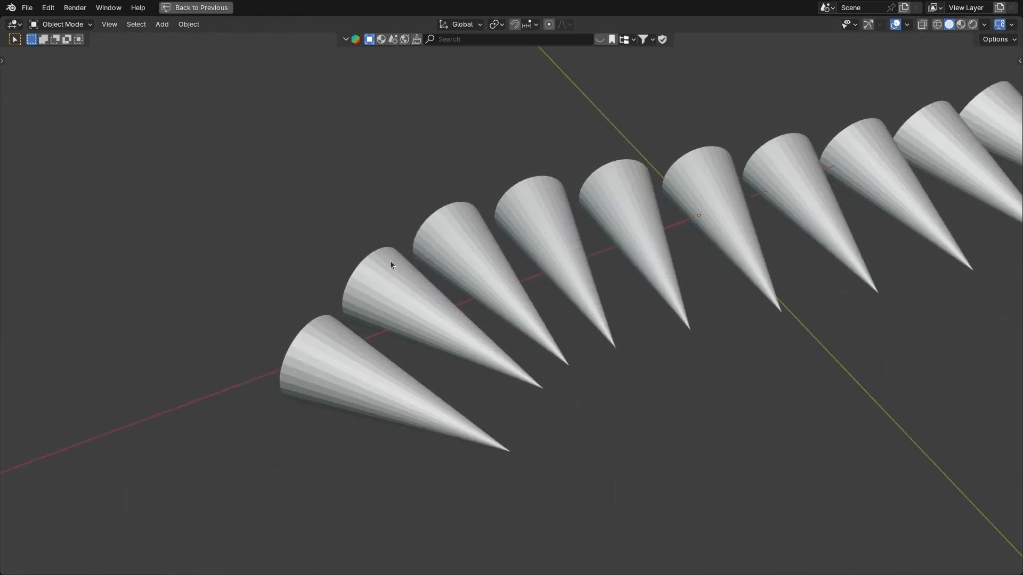
key(ctrl+space)
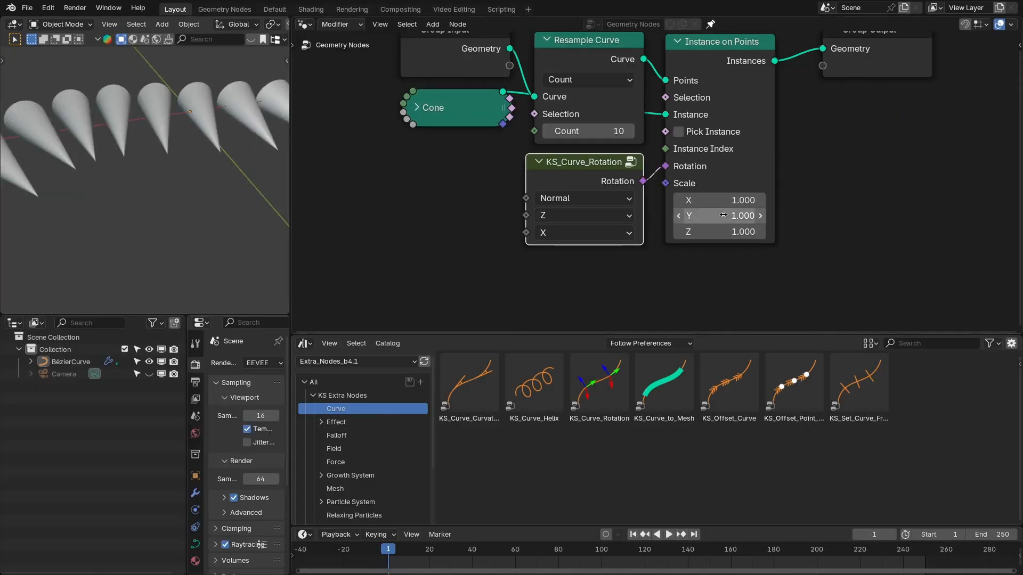
- Set the instances' X scale to 0.370 and the last axis option to None, and inspect the flattened cones maximized
drag(728, 200, 694, 202)
click(555, 238)
click(556, 265)
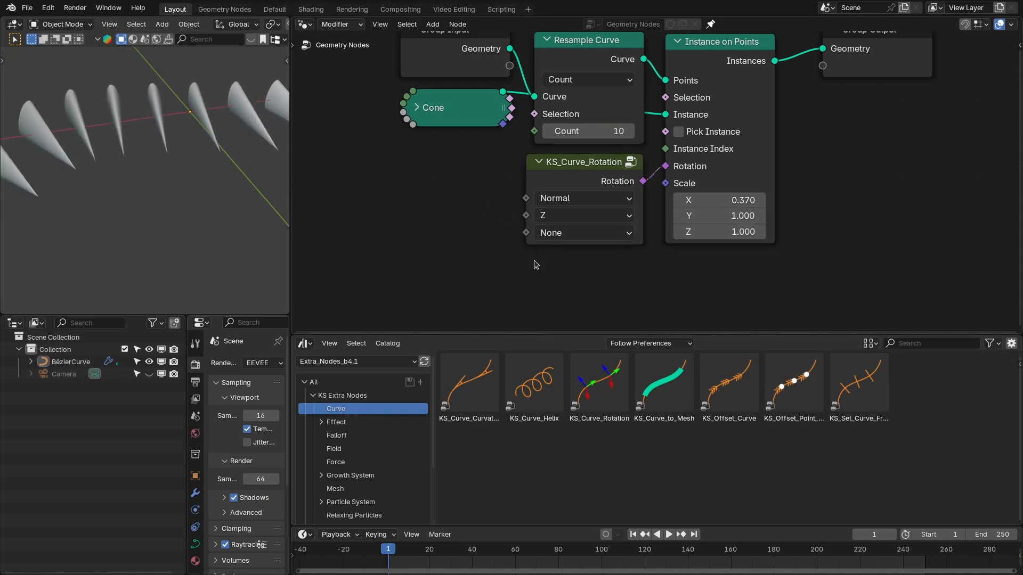
key(ctrl+space)
middle_drag(521, 215, 256, 157)
middle_drag(491, 244, 563, 229)
key(KP_7)
key(ctrl+space)
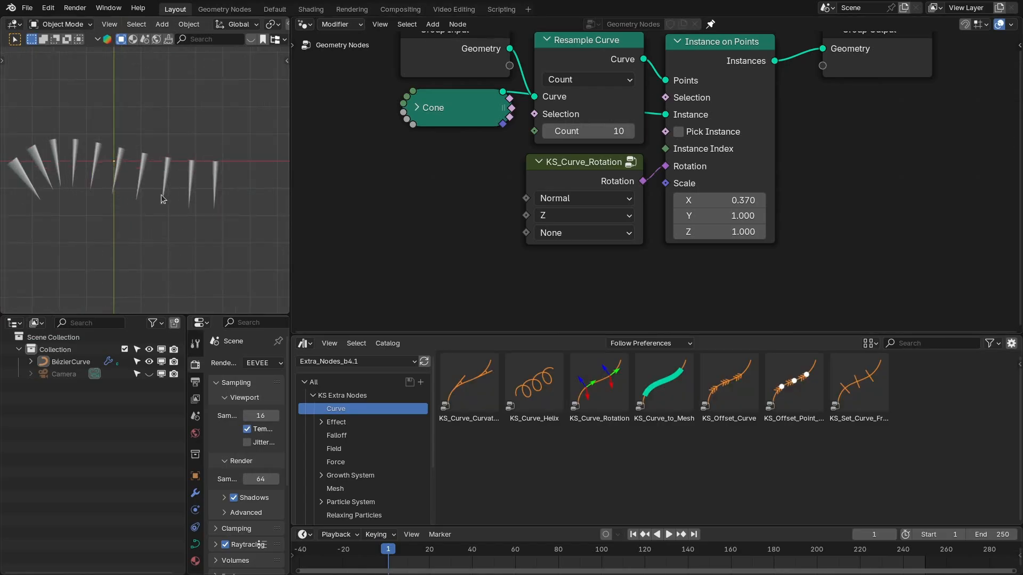
- Switch the last axis option of KS_Curve_Rotation back to X and compare the cones' orientation in the maximized view
click(578, 233)
click(556, 288)
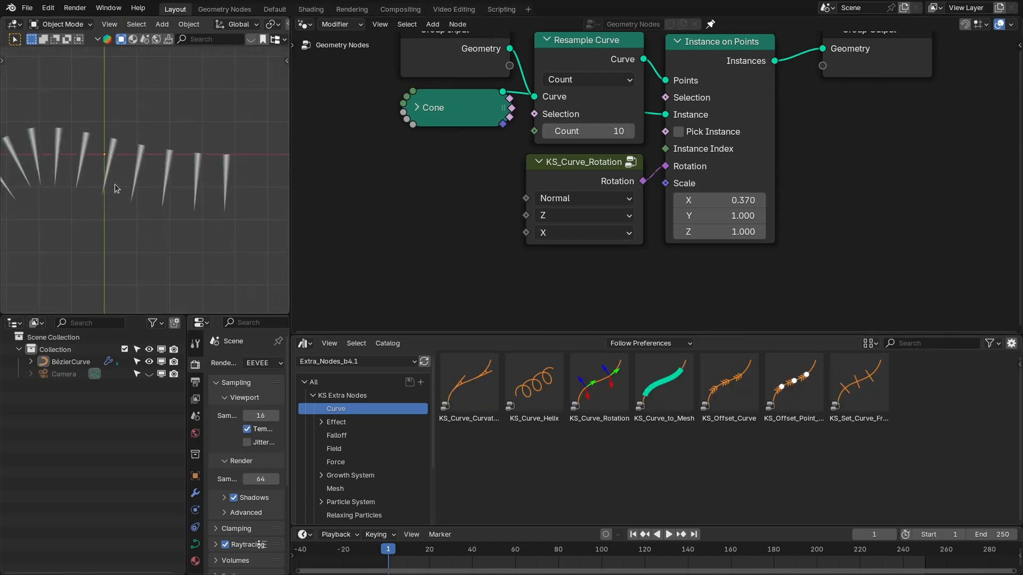
key(ctrl+space)
middle_drag(772, 198, 835, 229)
scroll(493, 234, up, 3)
key(KP_7)
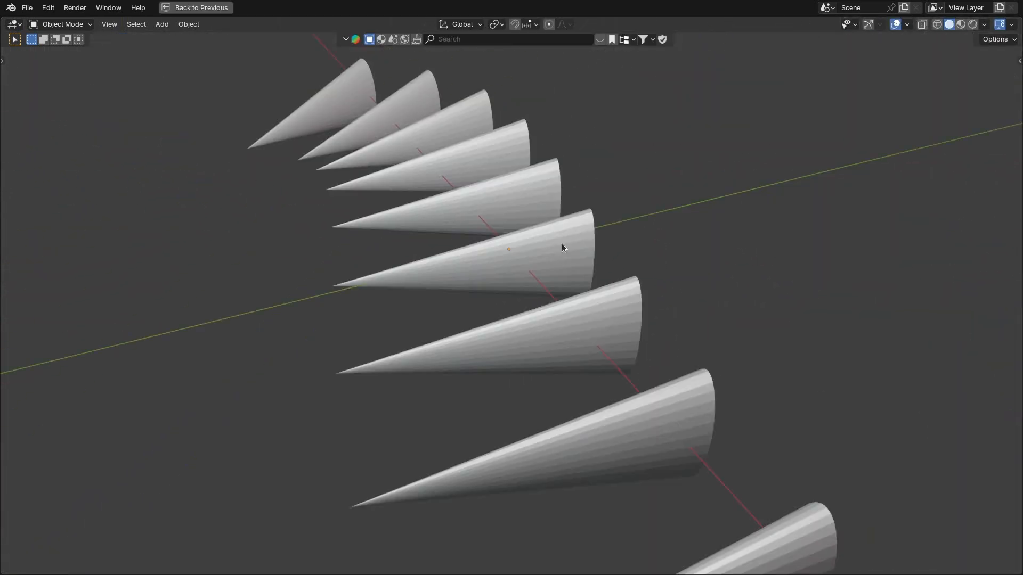
key(ctrl+space)
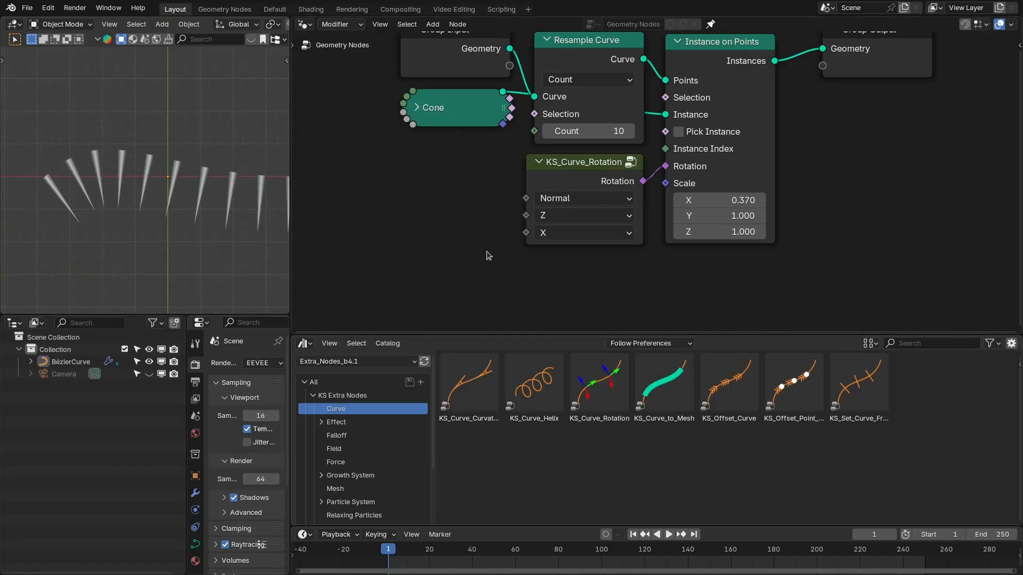
- Replace the cone instancing nodes with a KS_Curve_to_Mesh node between Group Input and Group Output, and widen it to show its name
key(ctrl+x)
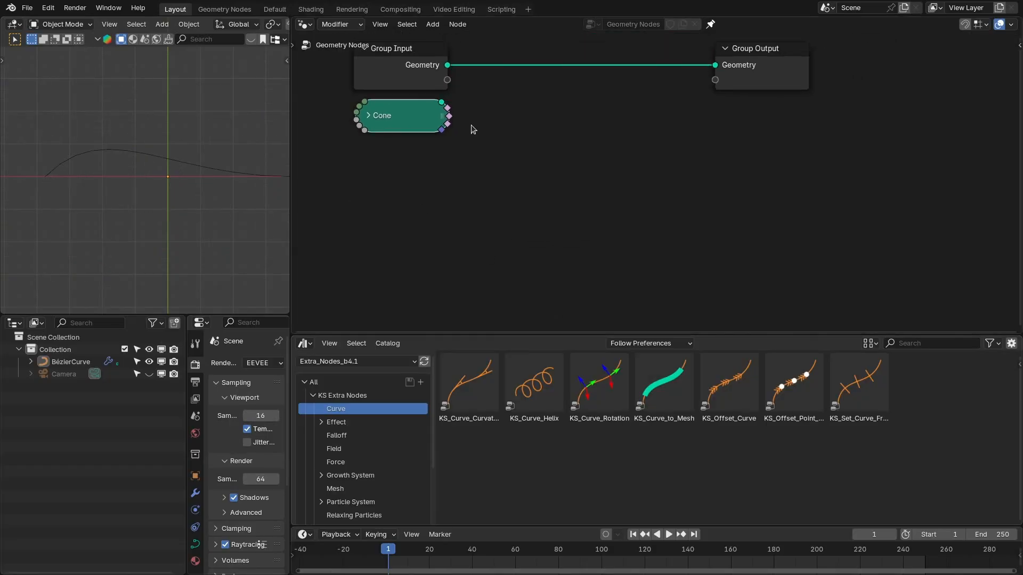
key(x)
drag(664, 382, 540, 154)
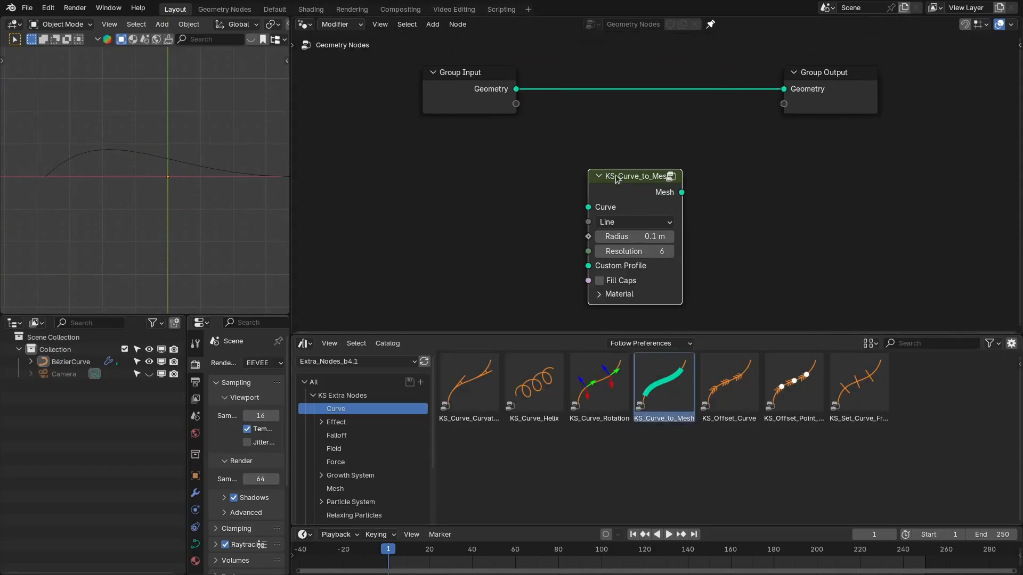
click(586, 79)
scroll(64, 152, up, 3)
scroll(197, 145, up, 2)
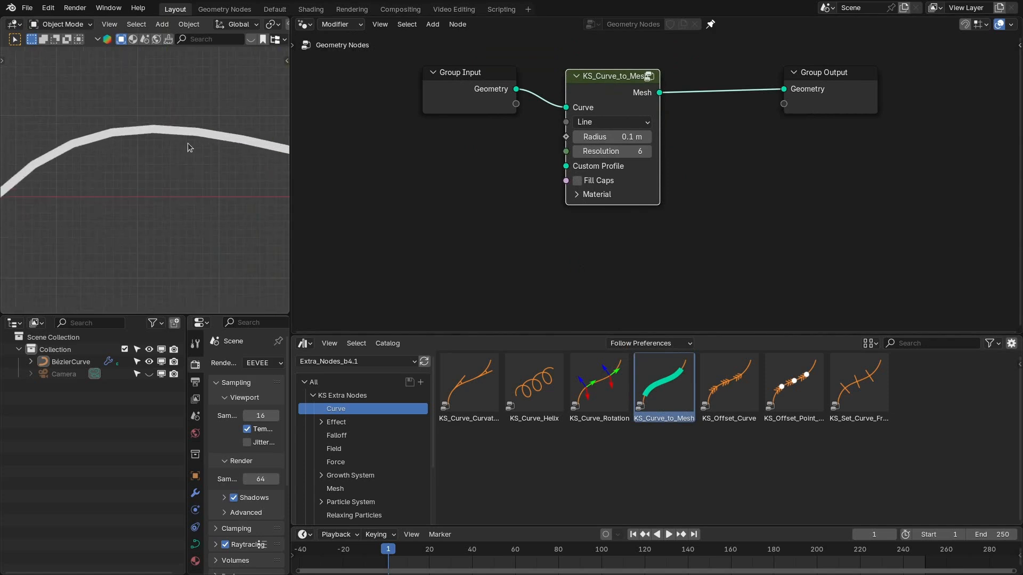
drag(659, 135, 681, 135)
- Try the Circle and Custom profile types on KS_Curve_to_Mesh and return it to Line
click(620, 122)
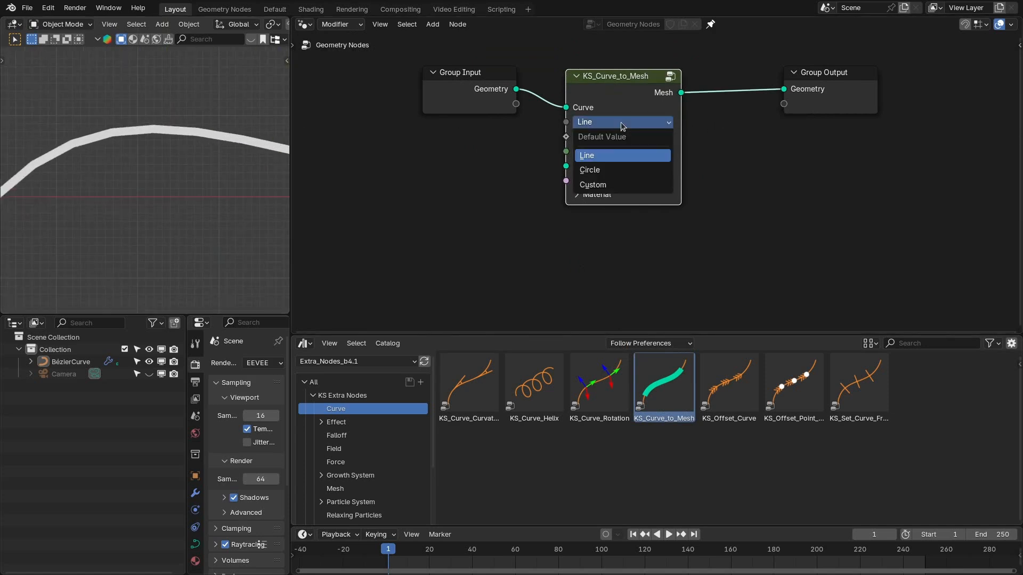
click(607, 169)
click(601, 122)
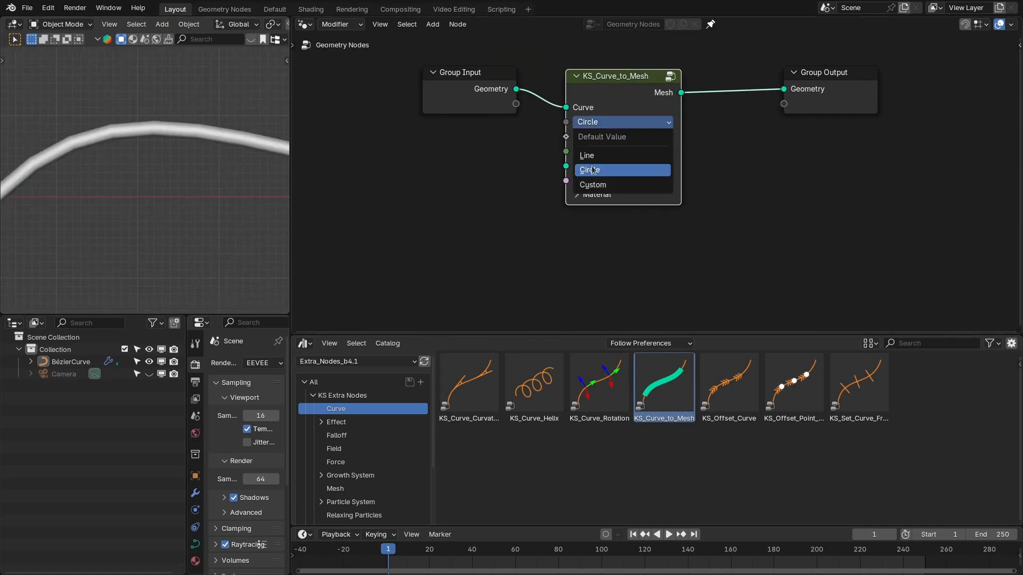
click(587, 183)
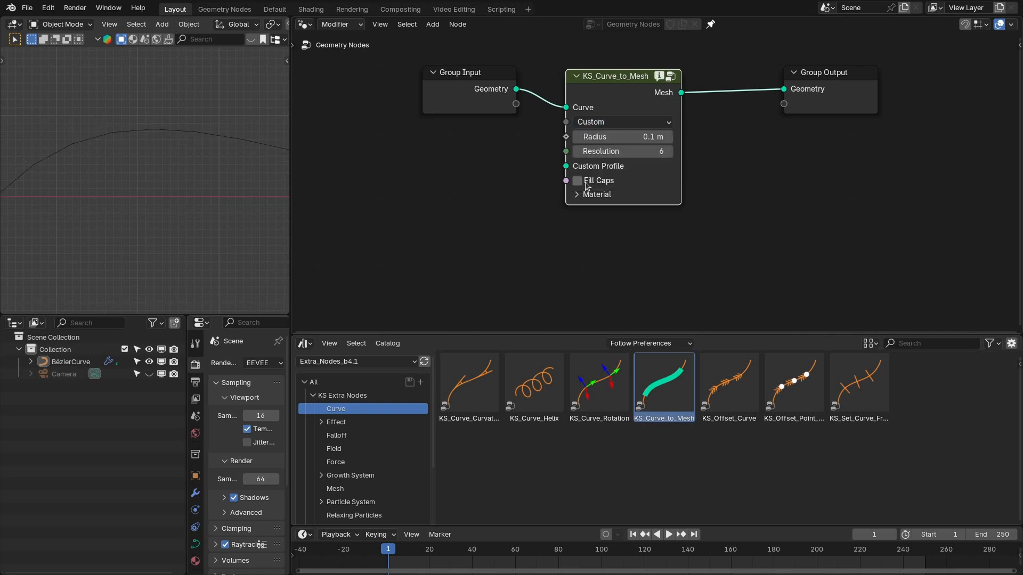
click(582, 122)
click(591, 140)
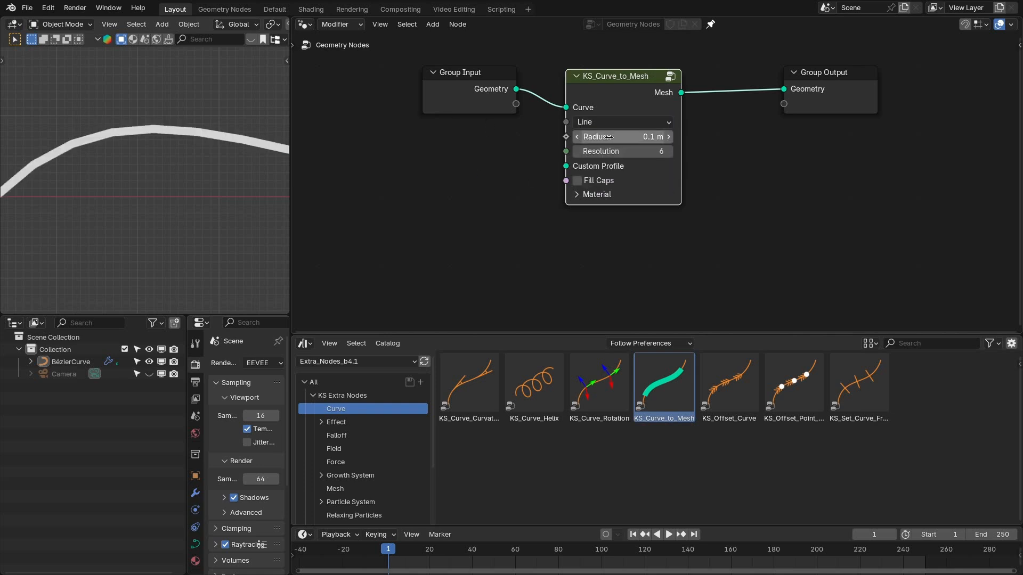
- Set the KS_Curve_to_Mesh radius to 0.28 m and expand its Material settings
drag(609, 137, 666, 137)
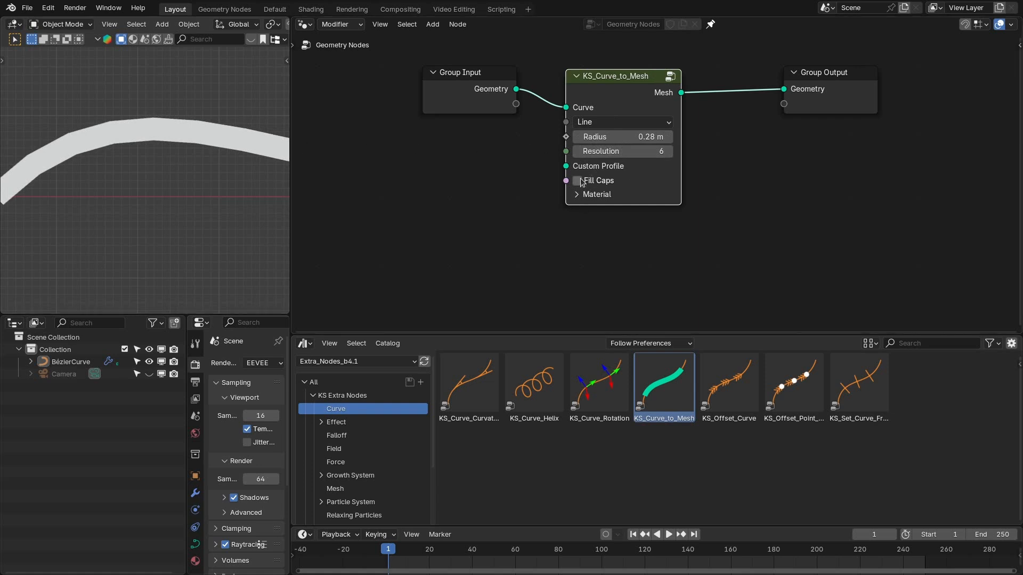
click(587, 194)
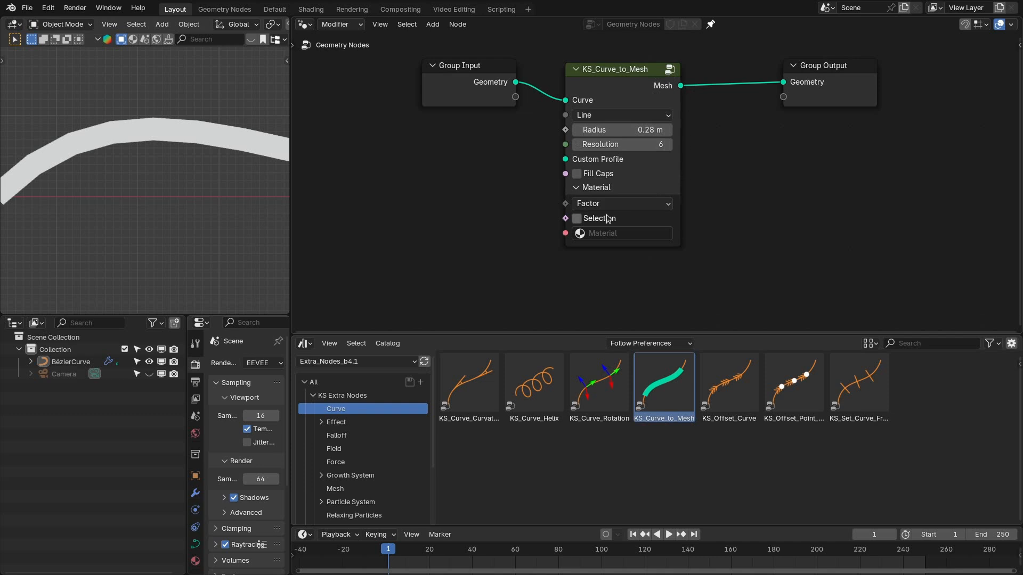
- Replace KS_Curve_to_Mesh with a KS_Offset_Curve node inserted on the link between Group Input and Group Output
key(ctrl+x)
drag(729, 383, 622, 143)
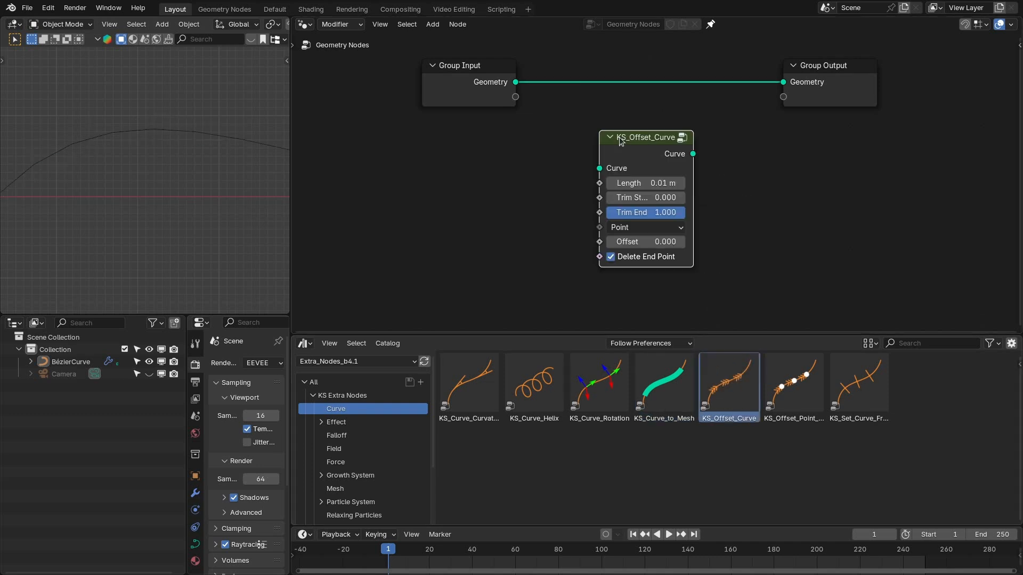
scroll(622, 144, down, 3)
middle_drag(631, 150, 746, 155)
scroll(748, 150, up, 1)
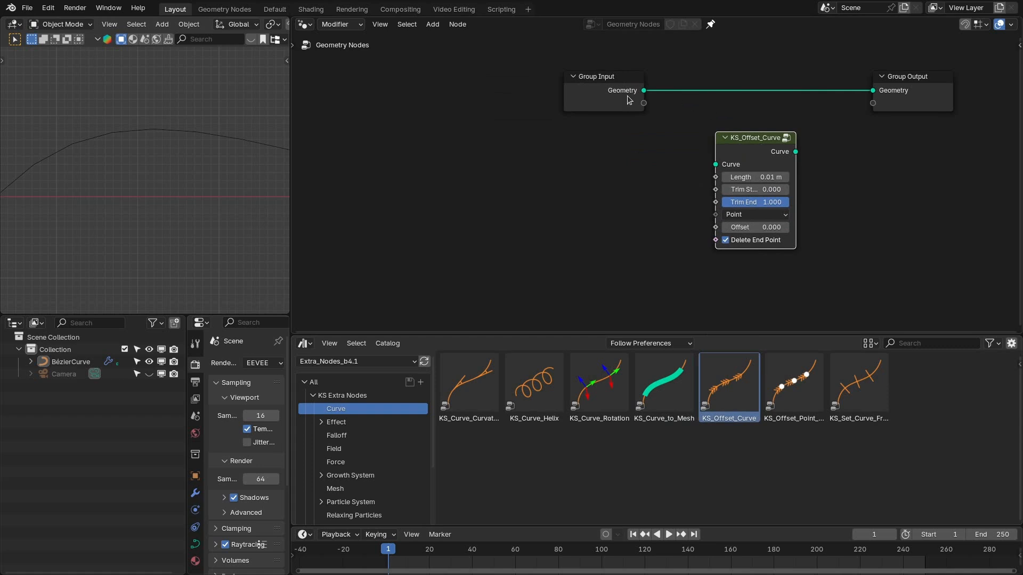
middle_drag(783, 130, 735, 134)
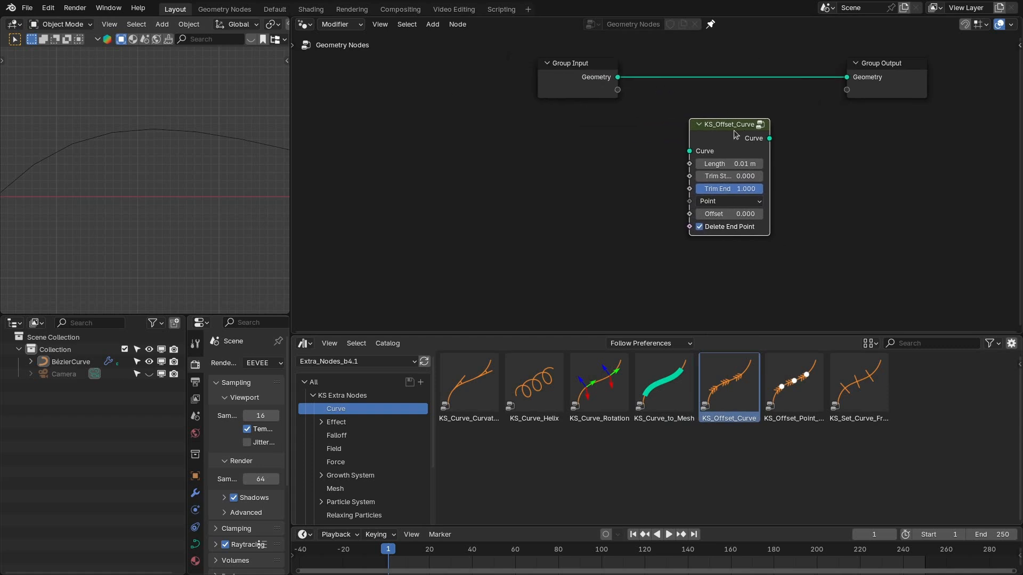
drag(735, 134, 719, 80)
- Widen the 3D viewport and select the Bézier curve with its whole length in view
shift+middle_drag(235, 159, 166, 154)
scroll(186, 147, down, 3)
drag(291, 203, 388, 204)
click(261, 176)
scroll(644, 204, up, 1)
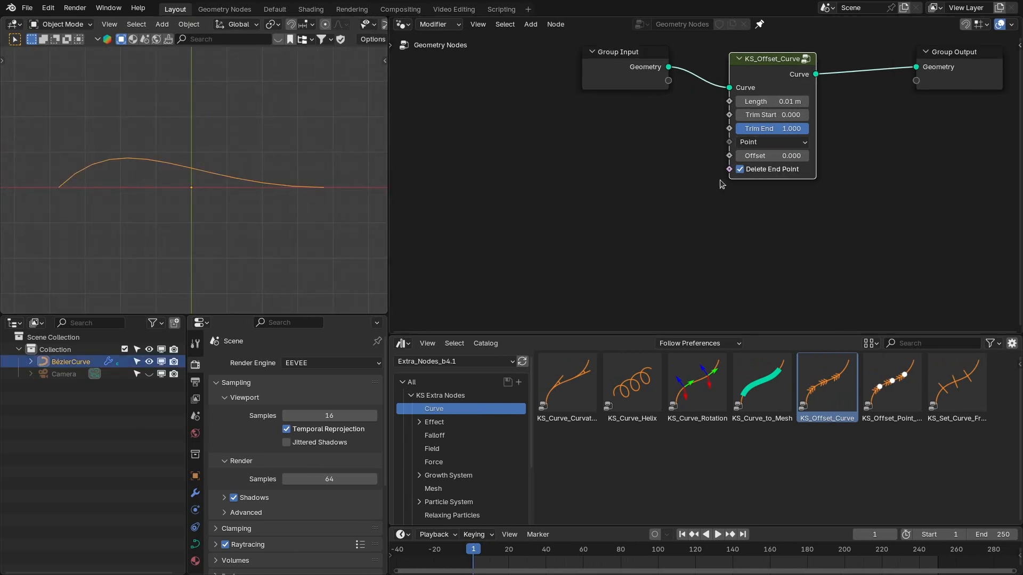
- Replace the KS_Offset_Curve node with the KS_Offset_Point node on the link between Group Input and Group Output
scroll(721, 182, up, 2)
drag(767, 197, 975, 198)
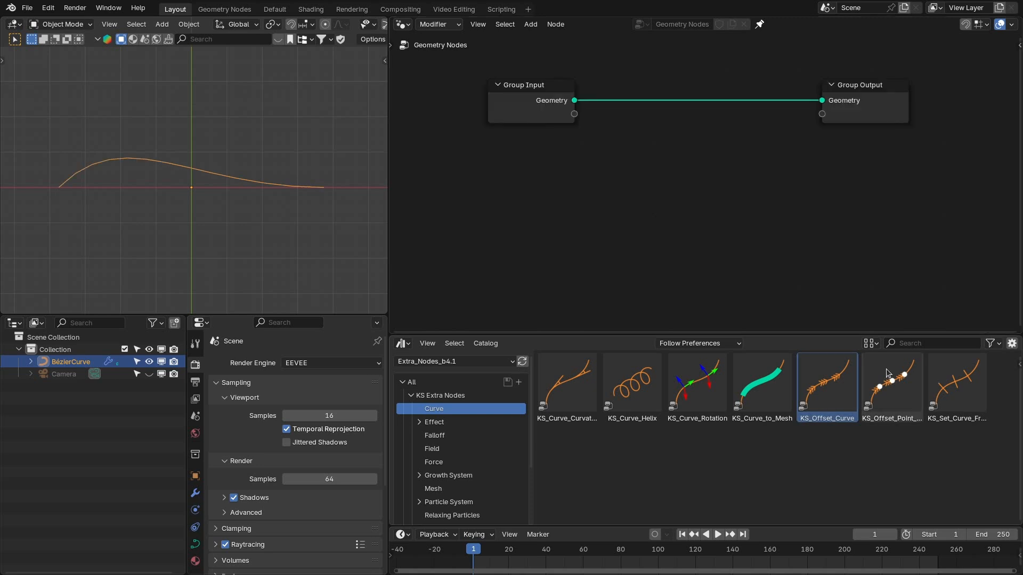
drag(892, 383, 682, 163)
click(683, 107)
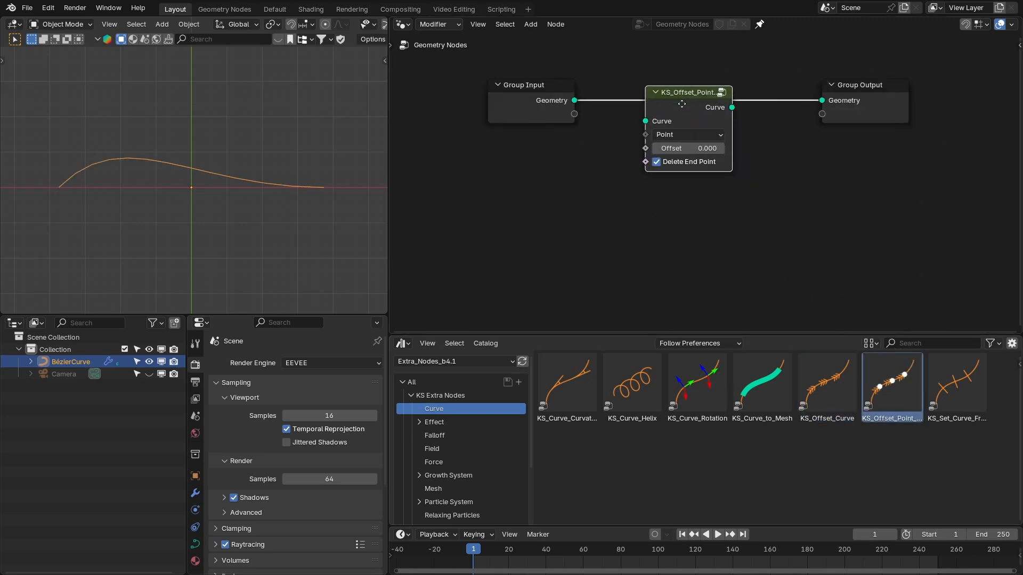
- Insert a Resample Curve node with a count of 20 between Group Input and the KS_Offset_Point node
key(Home)
drag(586, 139, 611, 93)
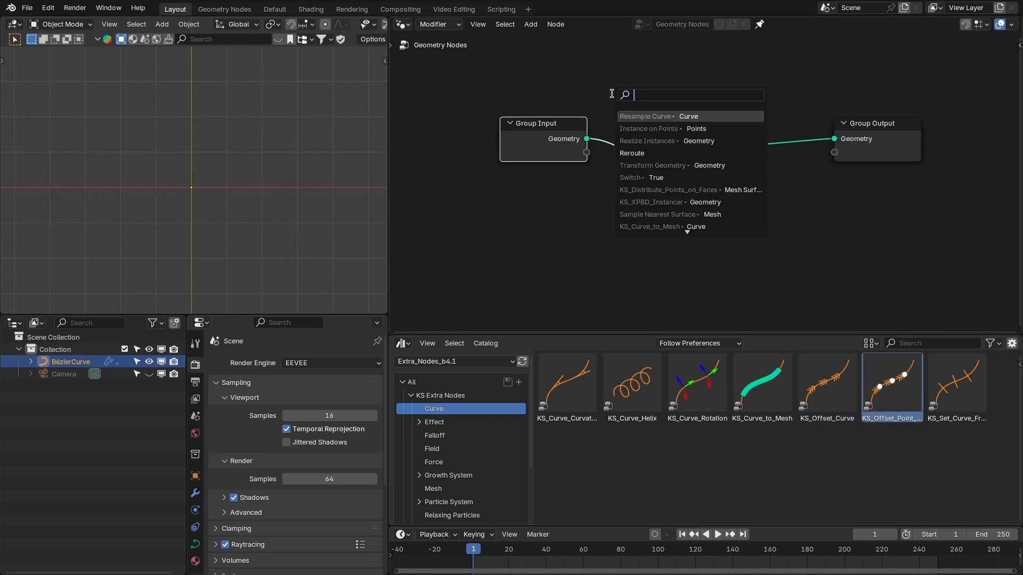
text(resm)
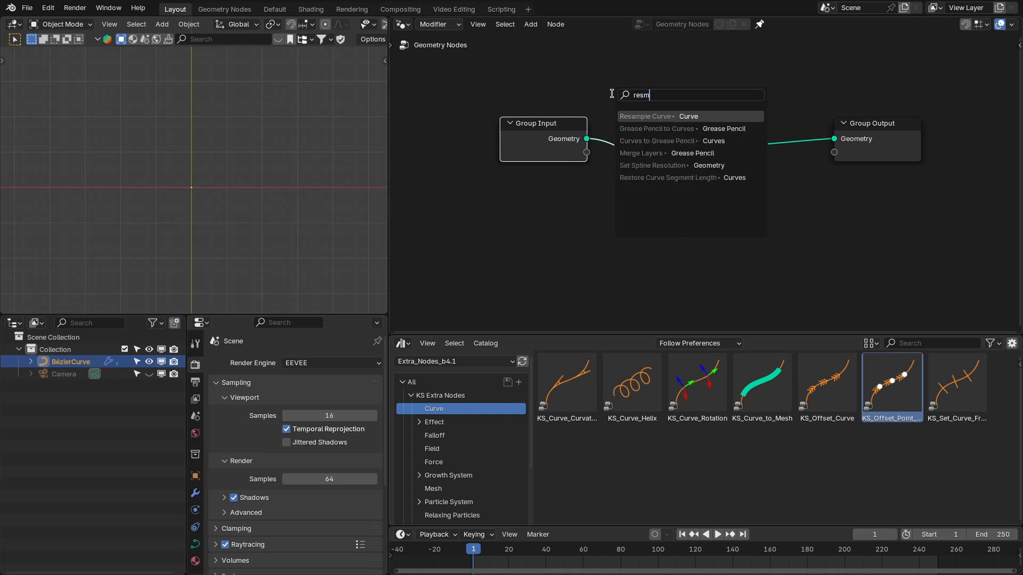
key(Return)
click(517, 179)
click(575, 245)
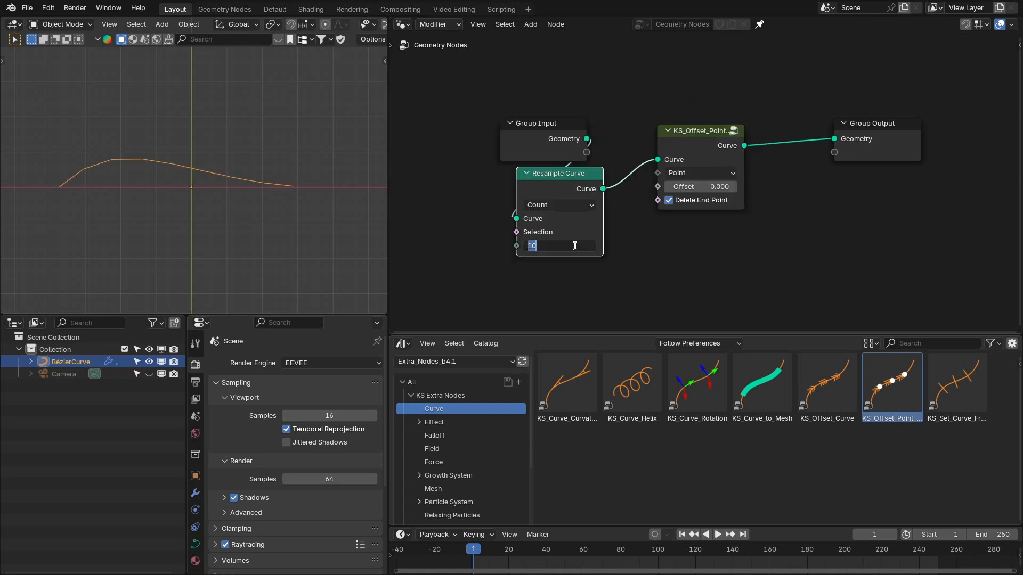
text(20)
key(Return)
- Set the KS_Offset_Point offset to 1.120 and move Group Output farther away to make room for more nodes
drag(703, 186, 748, 187)
middle_drag(857, 143, 812, 117)
drag(812, 117, 887, 125)
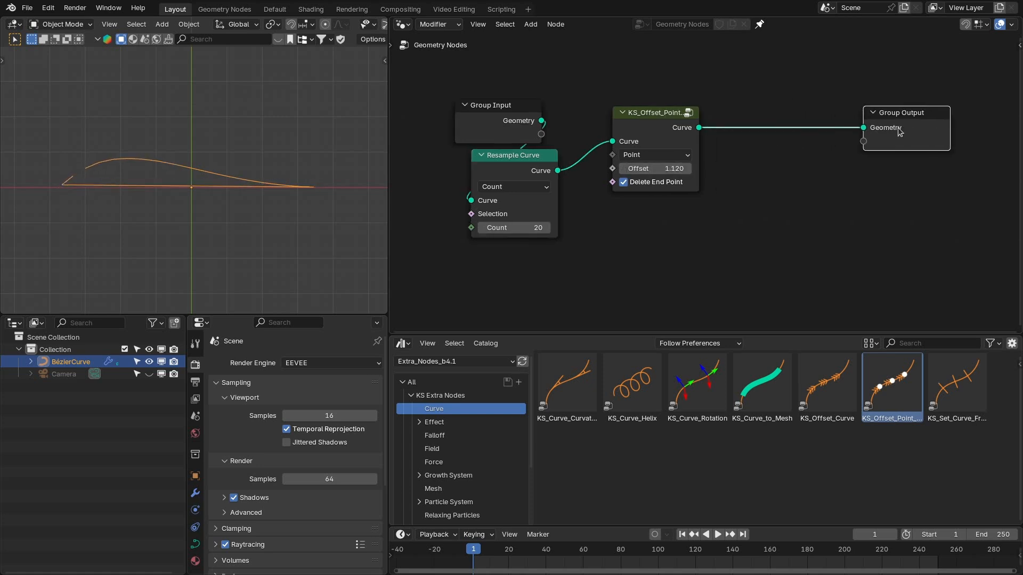
- Add an Instance on Points node fed by the KS_Offset_Point curve and link its instances to Group Output
middle_drag(741, 130, 673, 129)
drag(592, 113, 634, 170)
click(635, 176)
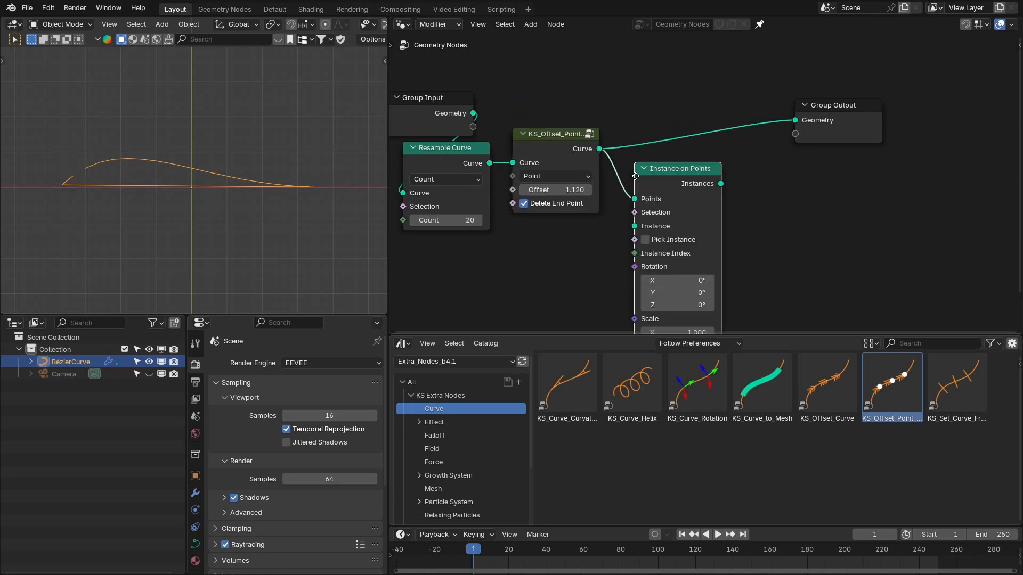
click(627, 146)
drag(713, 153, 795, 120)
- Feed an Ico Sphere with a 0.17 m radius into the Instance input and set the point offset to 2.320
drag(626, 195, 580, 257)
text(ico)
key(Return)
drag(535, 286, 503, 287)
drag(554, 189, 592, 189)
- Replace the resample, offset and instancing nodes with KS_Set_Curve_Free_Normal on the link between Group Input and Group Output
scroll(533, 267, down, 1)
drag(525, 288, 663, 94)
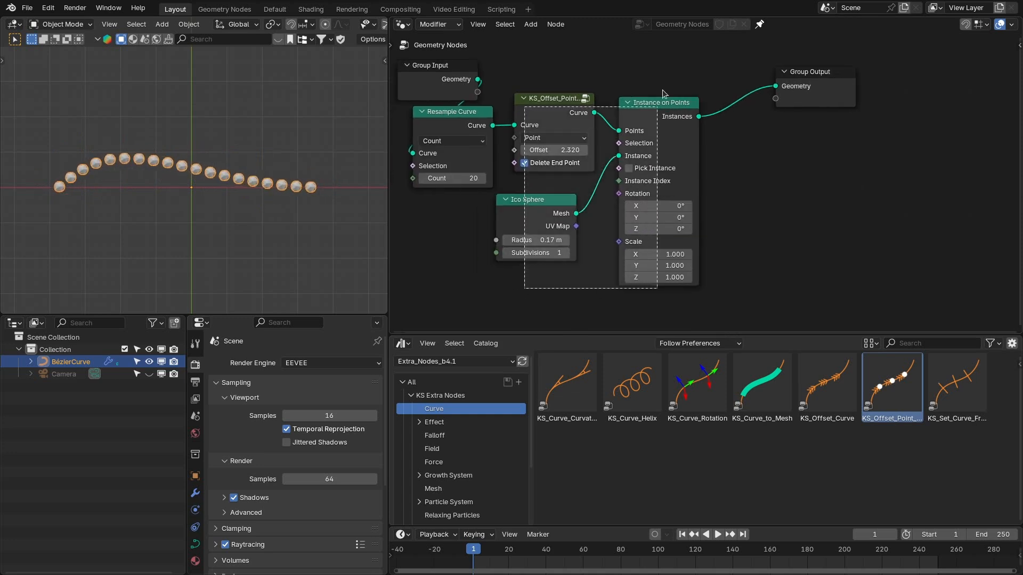
key(ctrl+x)
drag(957, 384, 609, 133)
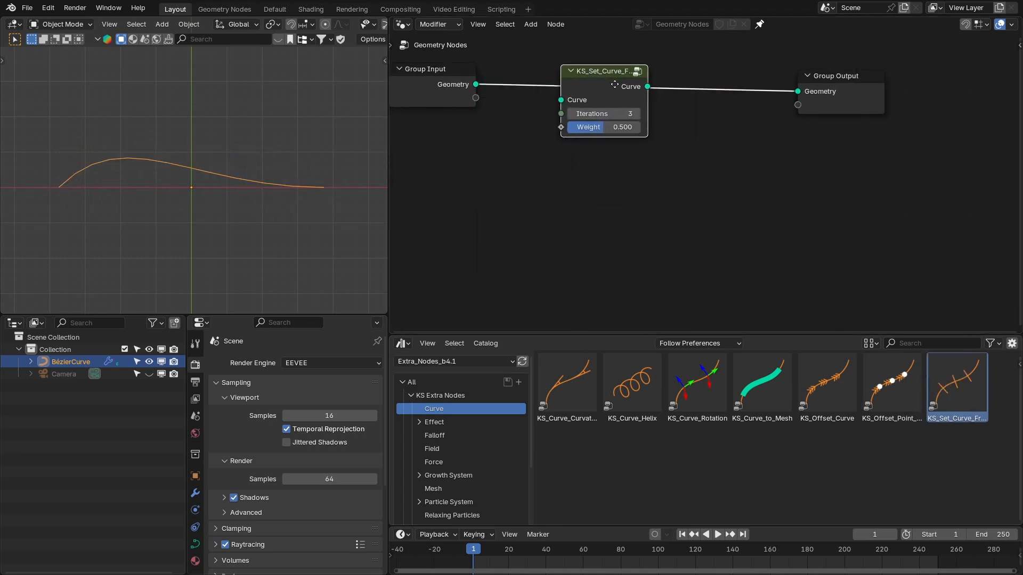
click(617, 88)
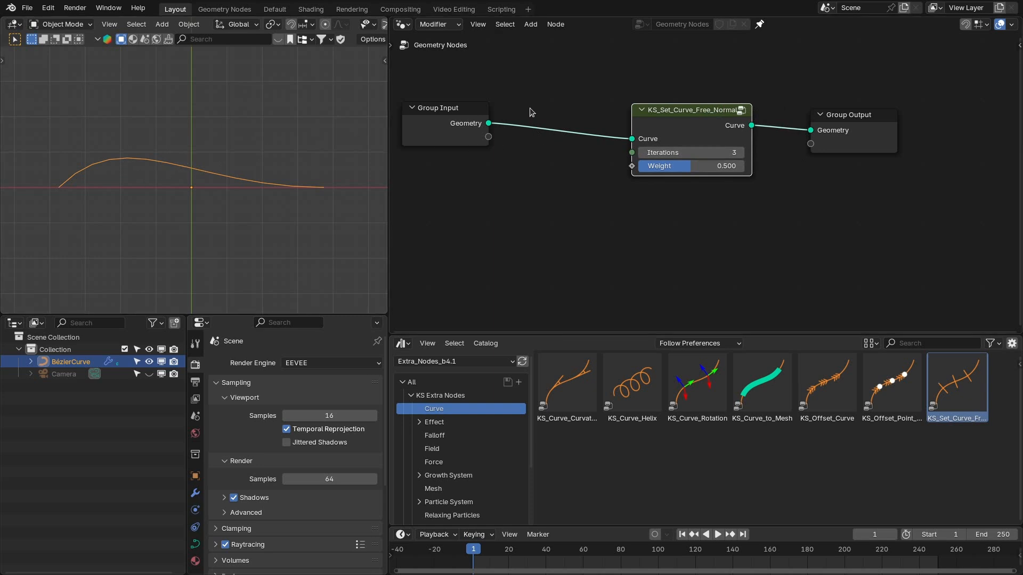
- Remove the KS_Set_Curve_Free_Normal node and display the Falloff catalog in the asset library
key(ctrl+z)
drag(543, 335, 544, 243)
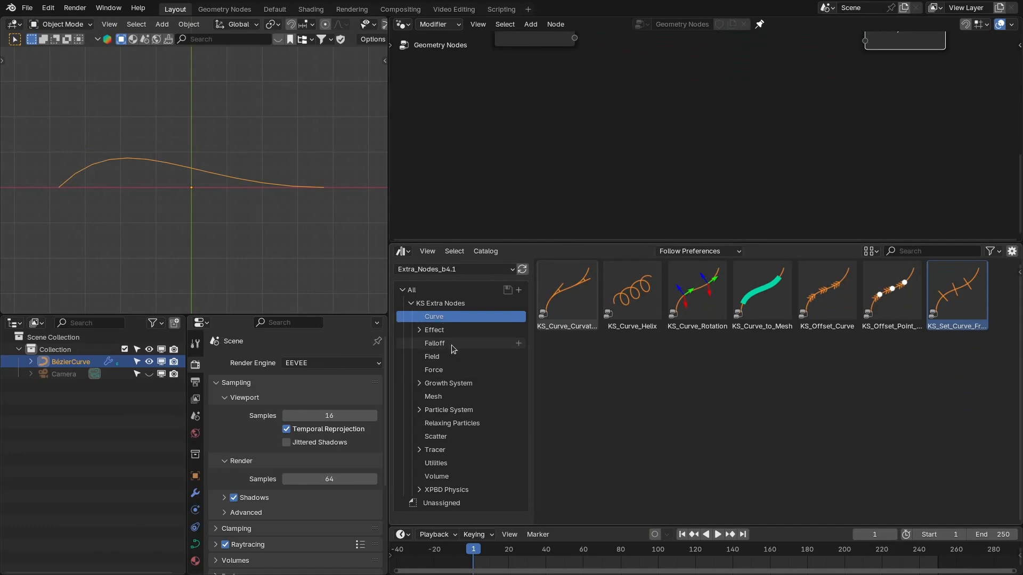
click(459, 343)
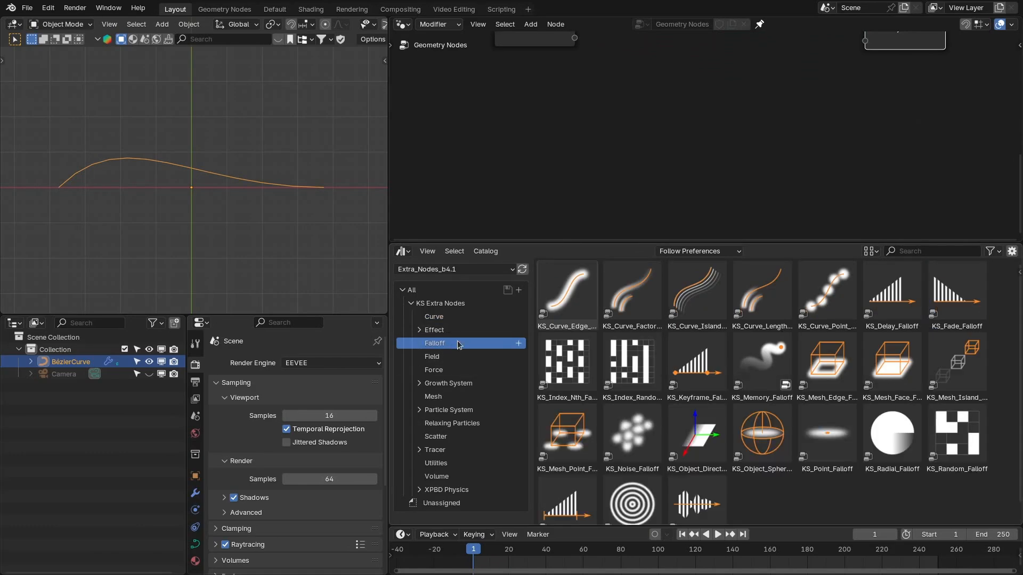
drag(596, 243, 586, 397)
- Add the curve edge, mesh face, delay and noise falloff node groups below the main link and arrange them in a row
drag(574, 452, 601, 213)
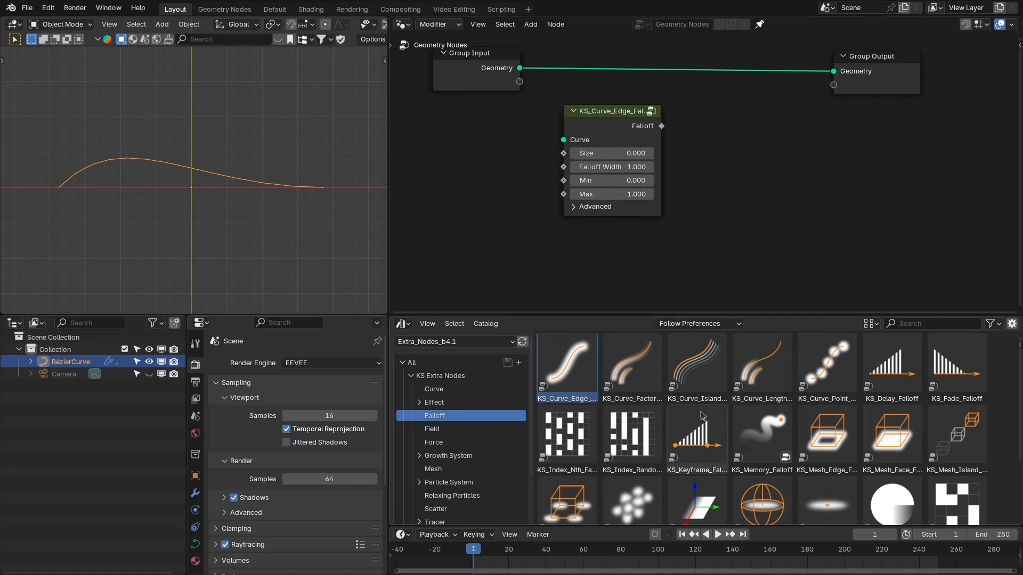
scroll(776, 454, down, 2)
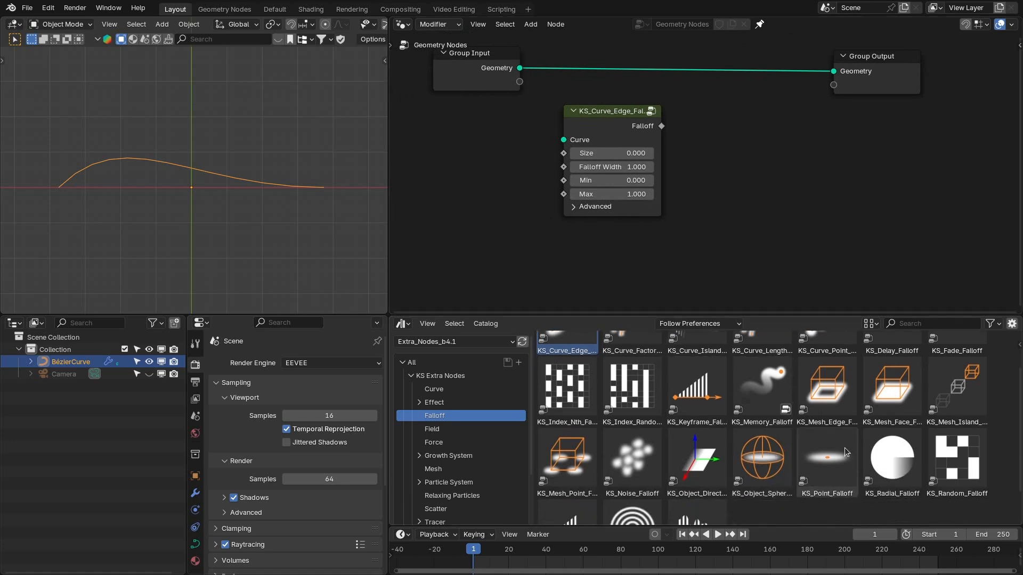
scroll(847, 451, up, 2)
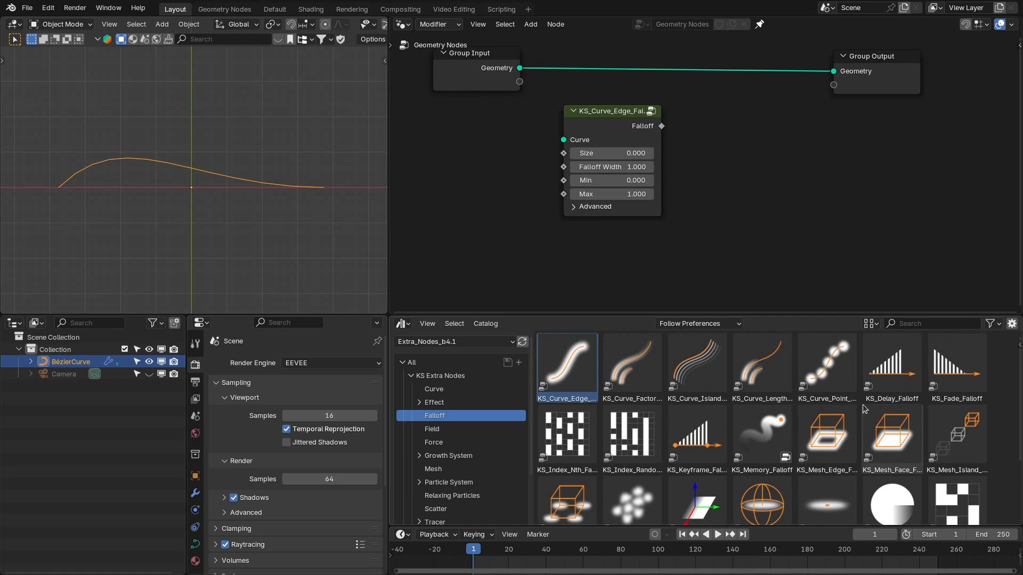
drag(902, 452, 712, 140)
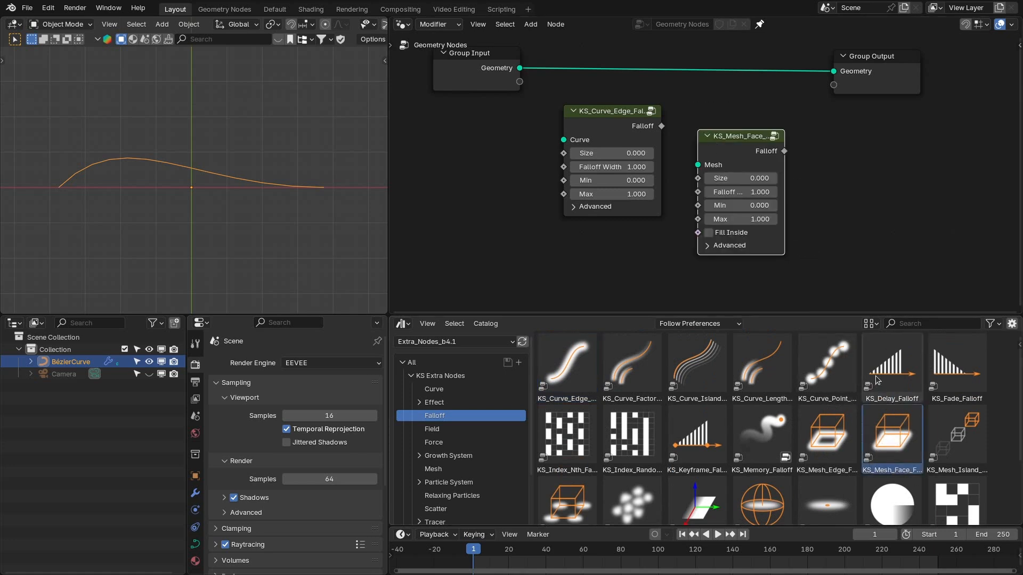
drag(885, 337, 808, 163)
scroll(811, 370, down, 3)
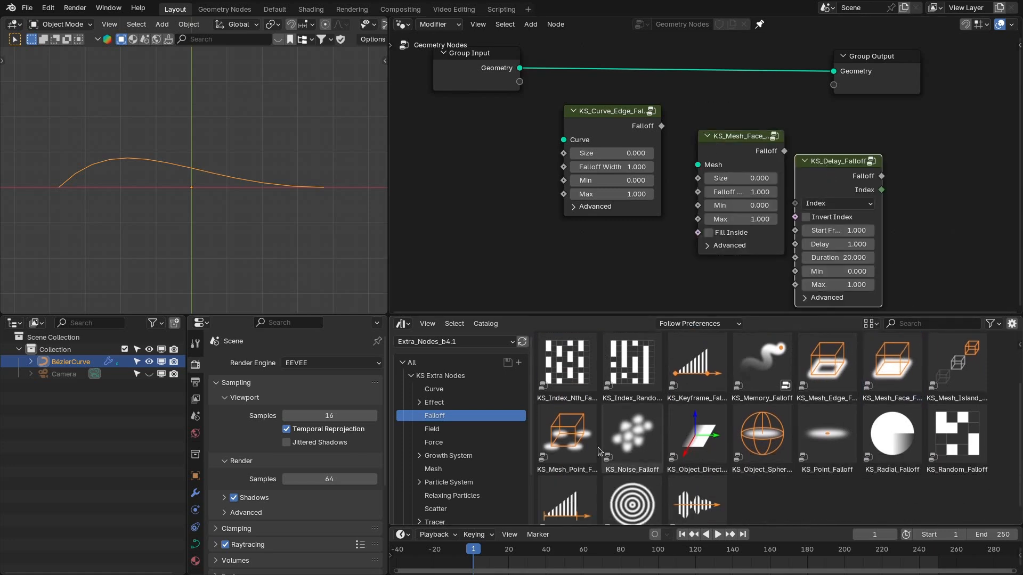
drag(651, 408, 953, 183)
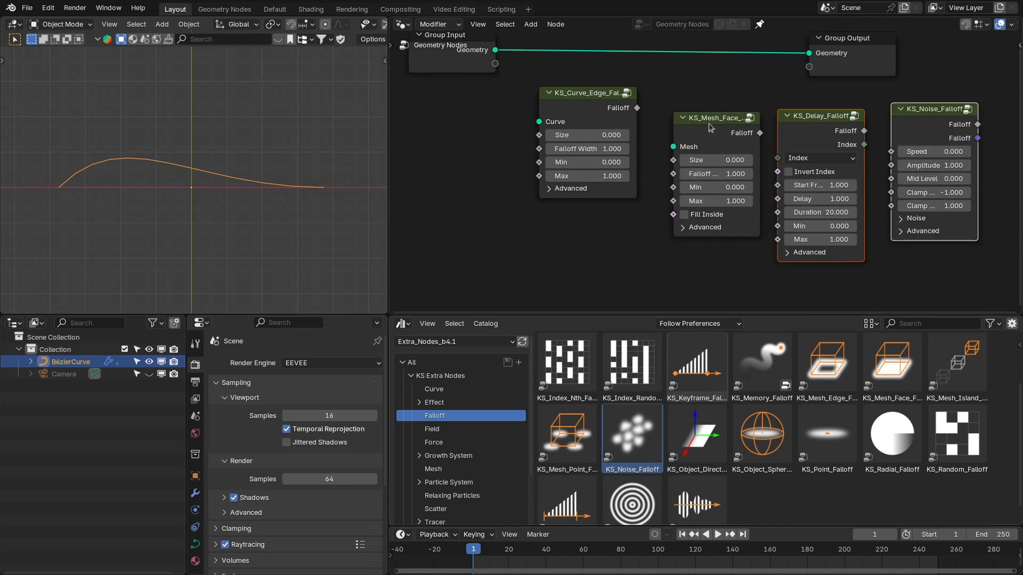
drag(580, 108, 590, 125)
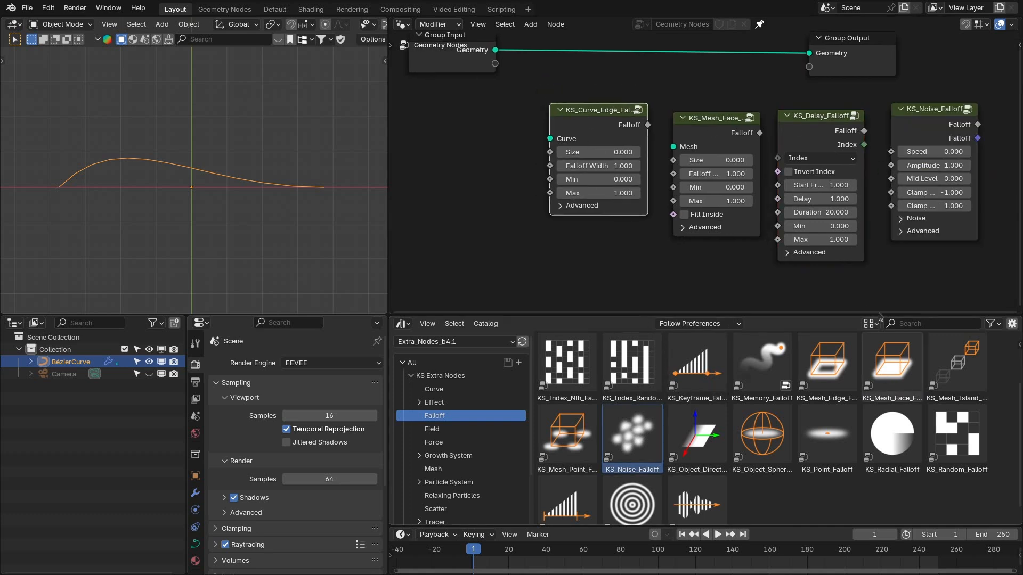
drag(900, 113, 893, 121)
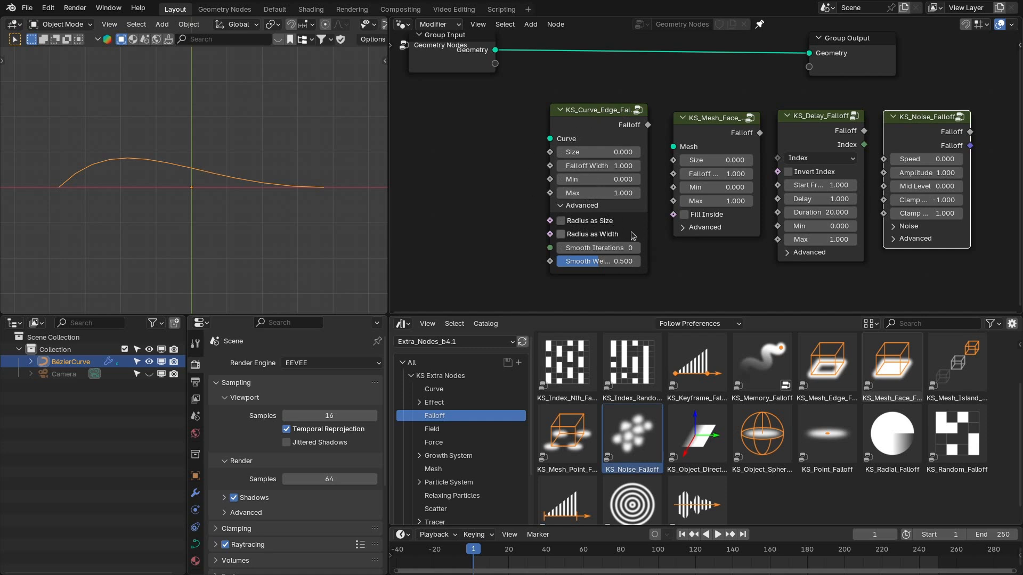
- Expand the Advanced settings of the curve edge and mesh face falloff nodes
middle_drag(640, 248, 606, 238)
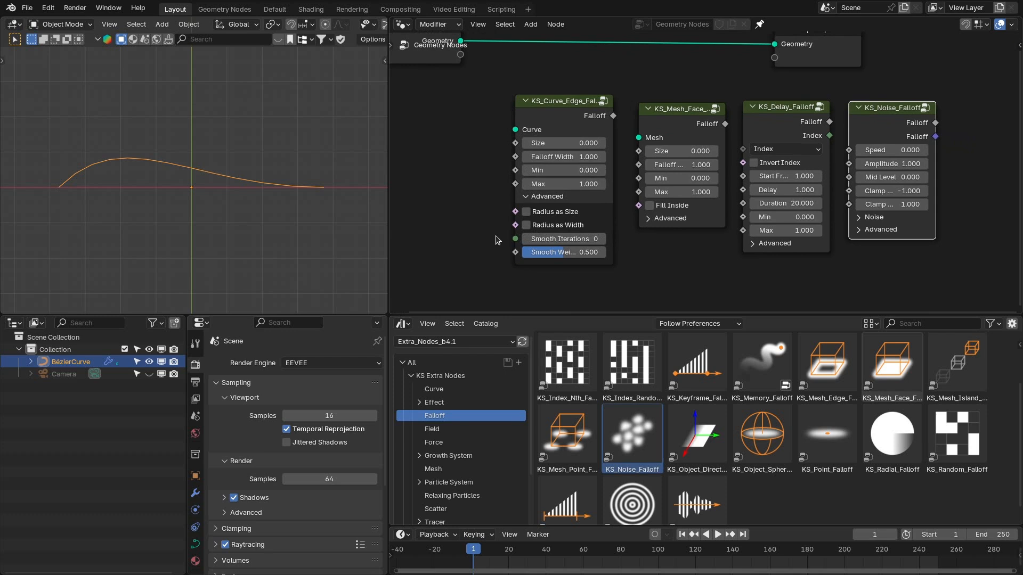
drag(496, 237, 629, 264)
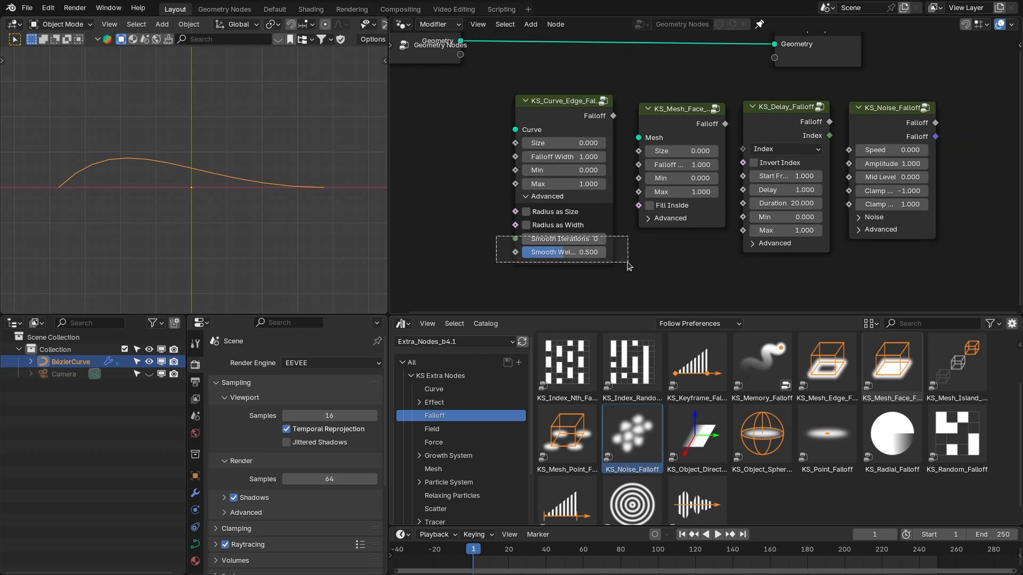
drag(629, 265, 629, 265)
click(668, 218)
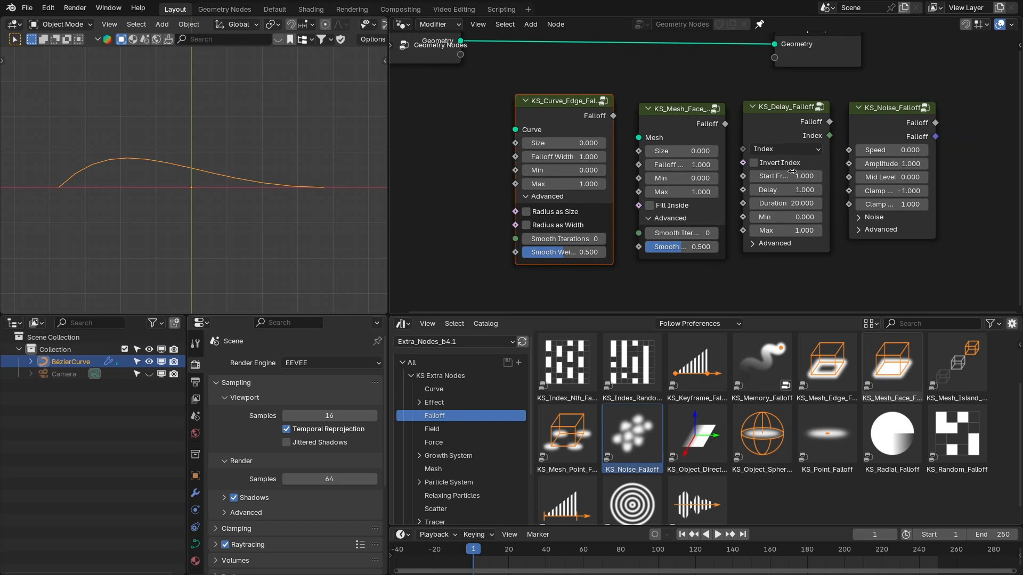
- Expand and collapse the Advanced settings of KS_Delay_Falloff, and expand those of KS_Noise_Falloff
middle_drag(794, 178, 746, 163)
click(727, 227)
click(819, 241)
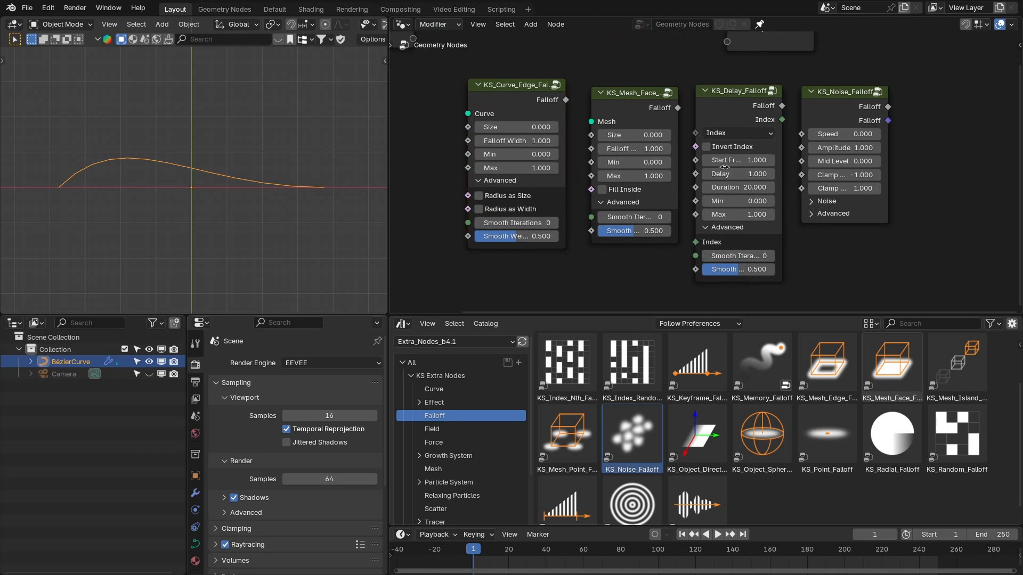
click(727, 228)
click(835, 217)
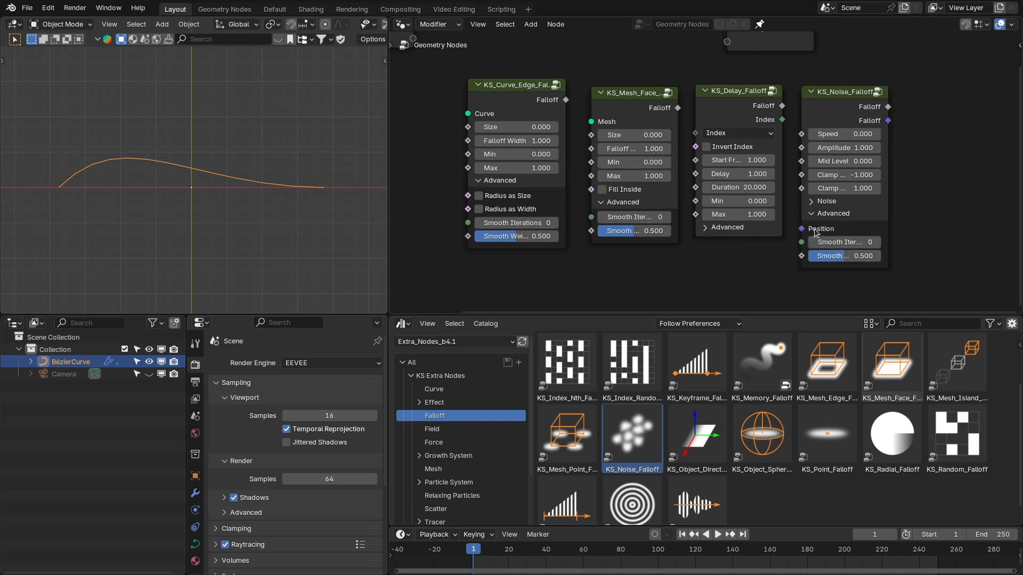
- Replace the four falloff nodes with a widened KS_Memory_Falloff node whose Attribute settings are expanded
click(840, 95)
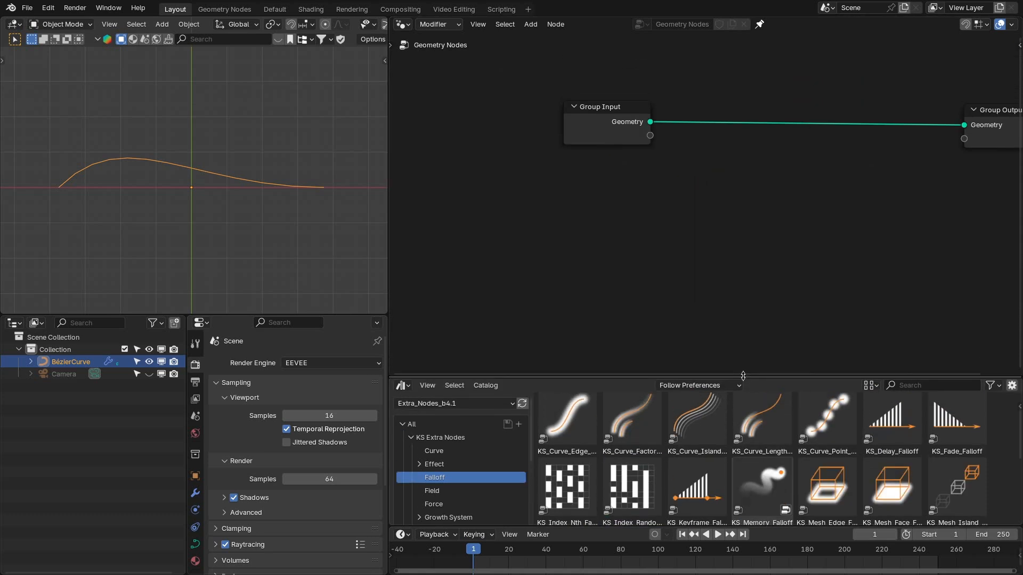
drag(762, 484, 769, 294)
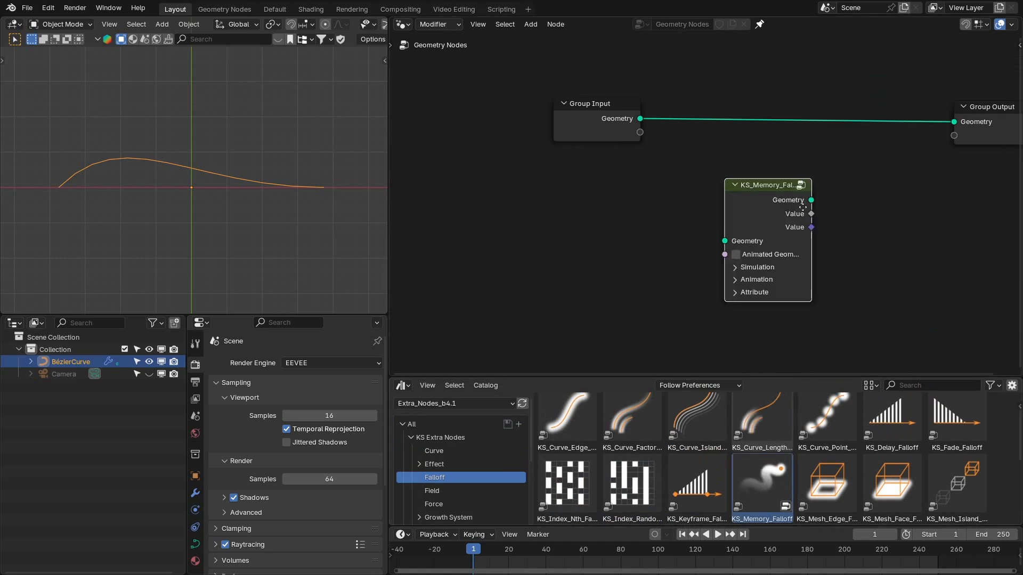
click(659, 240)
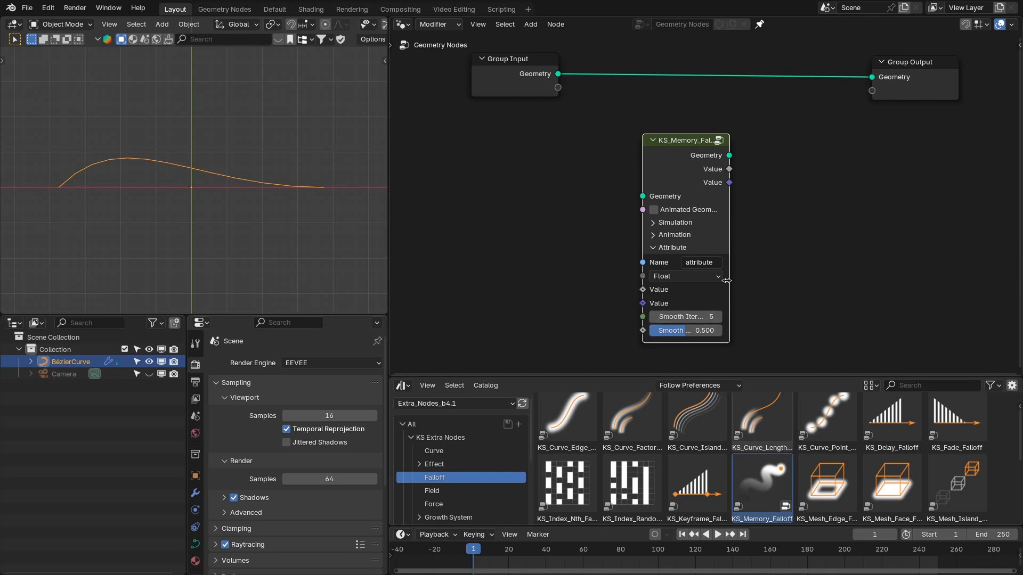
drag(726, 281, 752, 281)
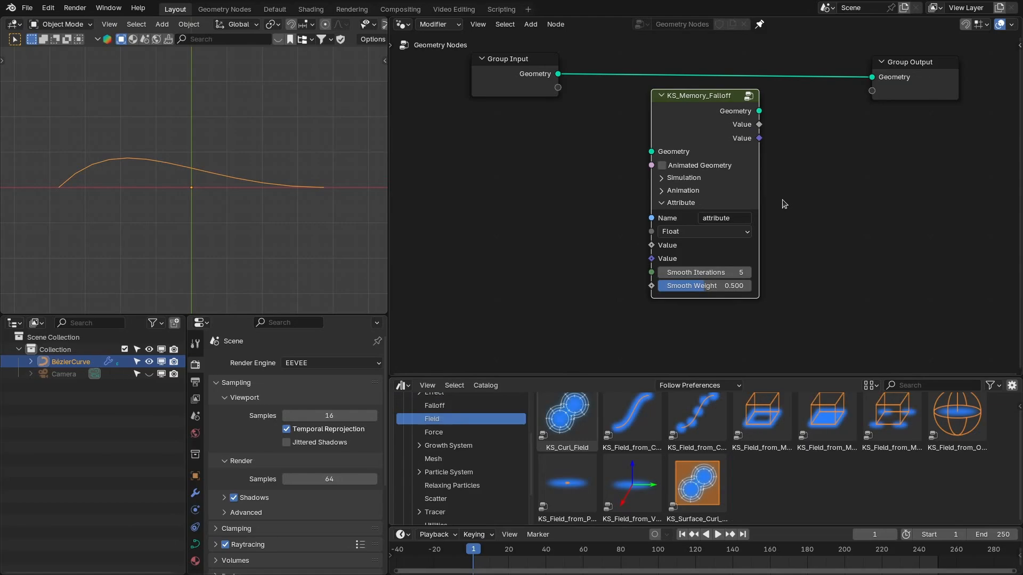
- Replace KS_Memory_Falloff with the two curve-based field nodes from the Field catalog, placed side by side
key(ctrl+x)
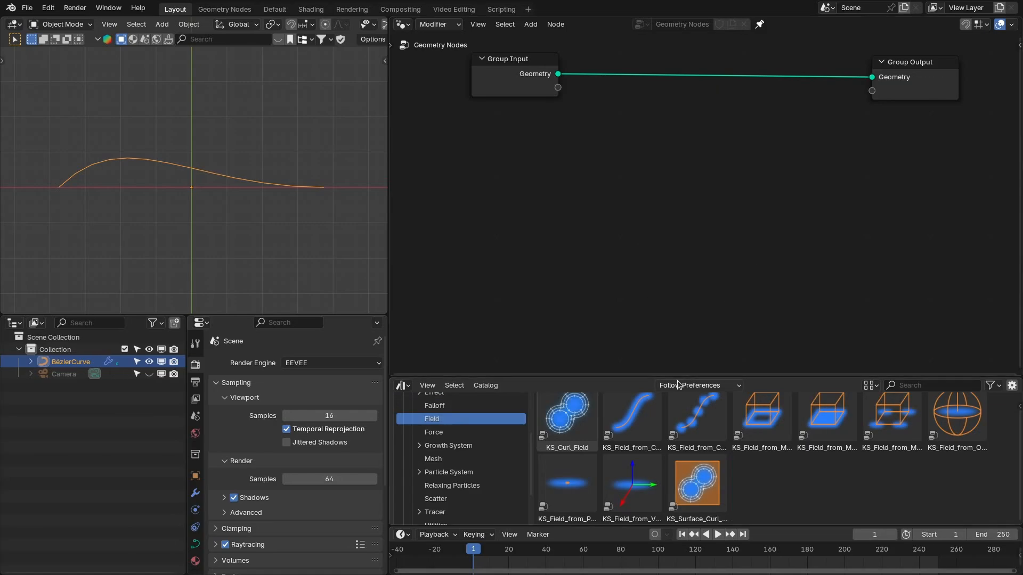
drag(679, 376, 678, 359)
drag(632, 409, 646, 176)
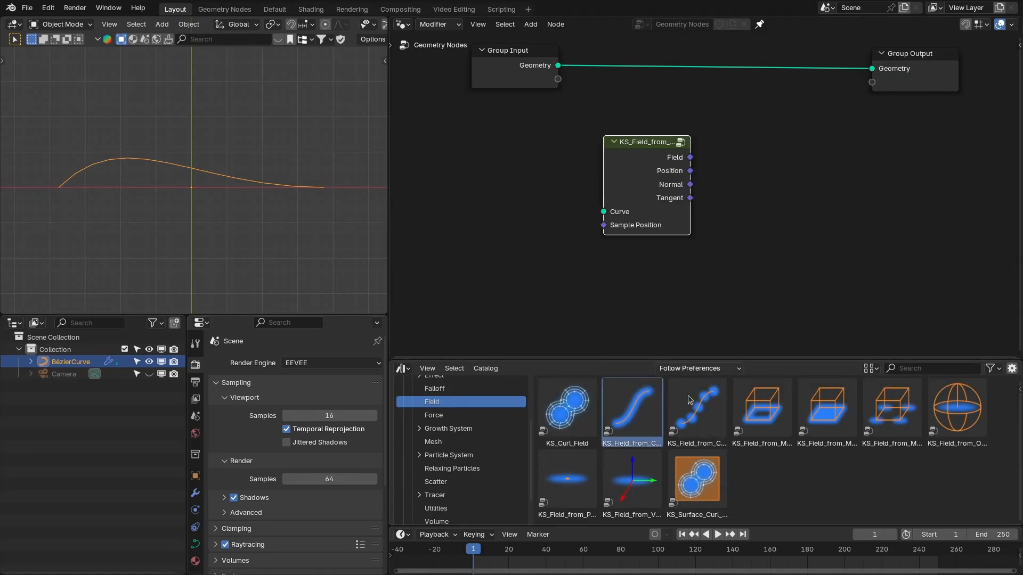
mouse_move(688, 395)
mouse_down()
mouse_move(708, 320)
mouse_move(713, 123)
mouse_move(740, 179)
mouse_move(745, 155)
mouse_up()
- Examine the Sample Position input of the first curve-based field node
mouse_move(573, 213)
mouse_down()
mouse_move(628, 235)
mouse_move(634, 257)
mouse_up()
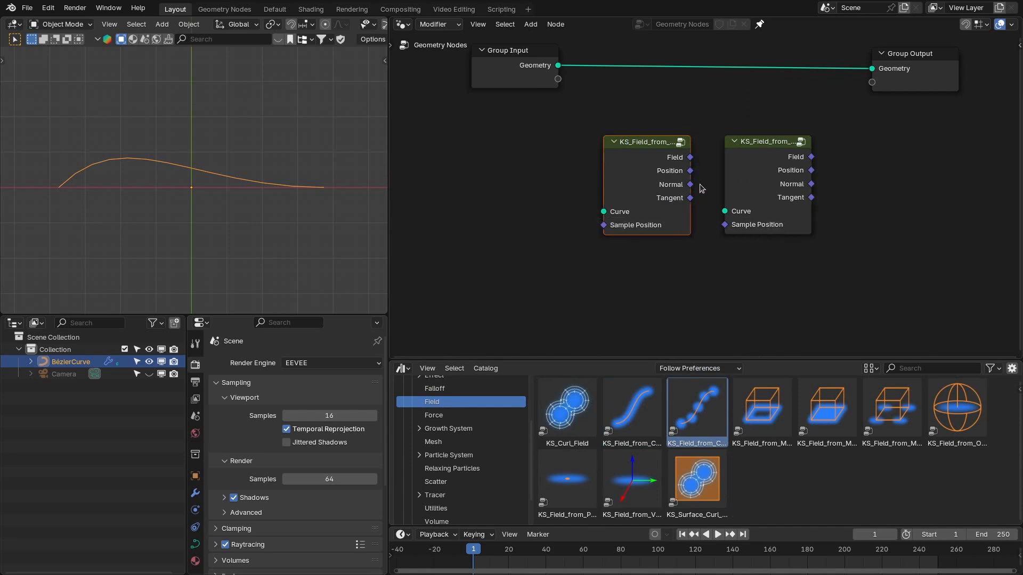
drag(603, 225, 578, 246)
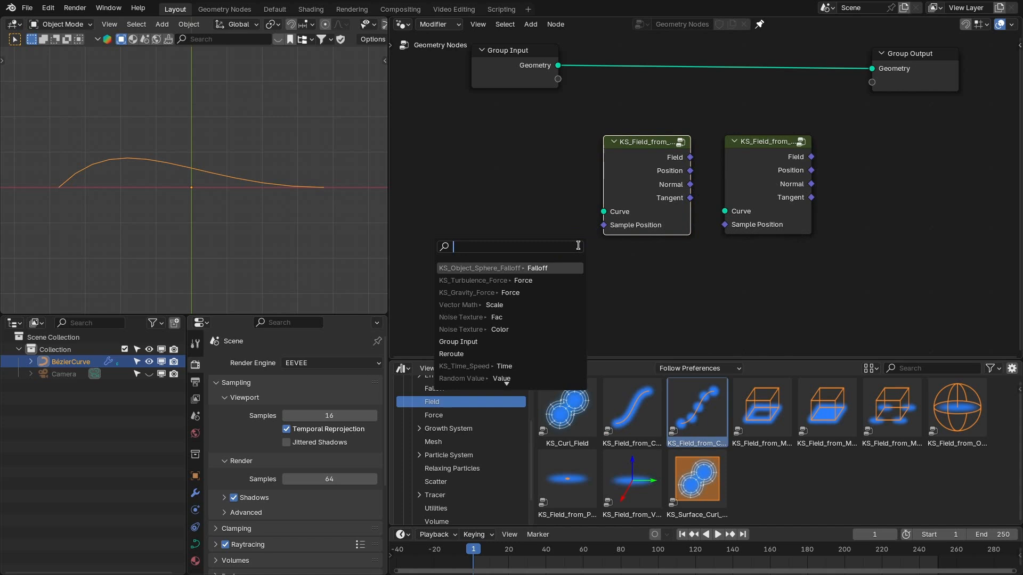
click(717, 239)
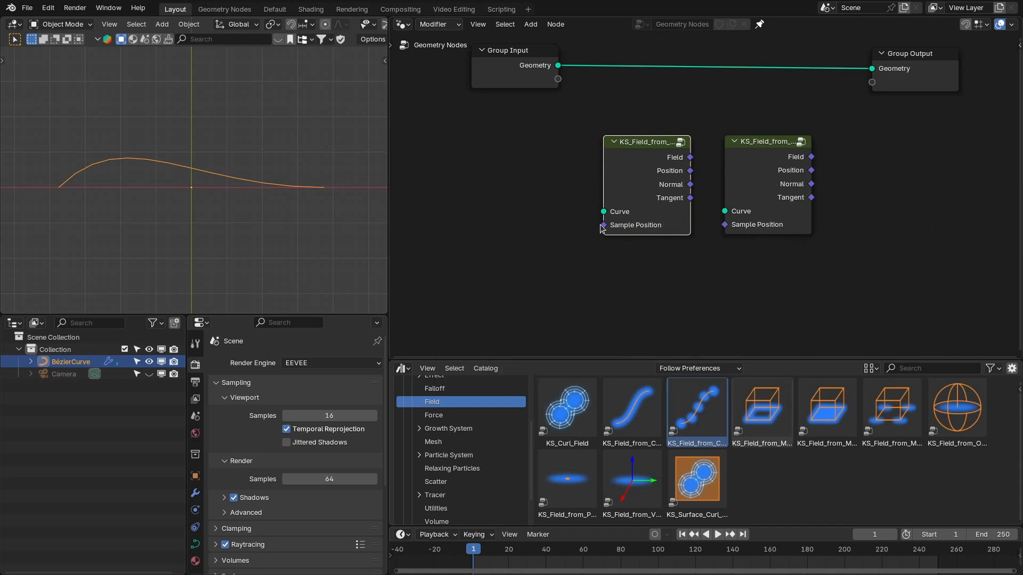
mouse_move(603, 229)
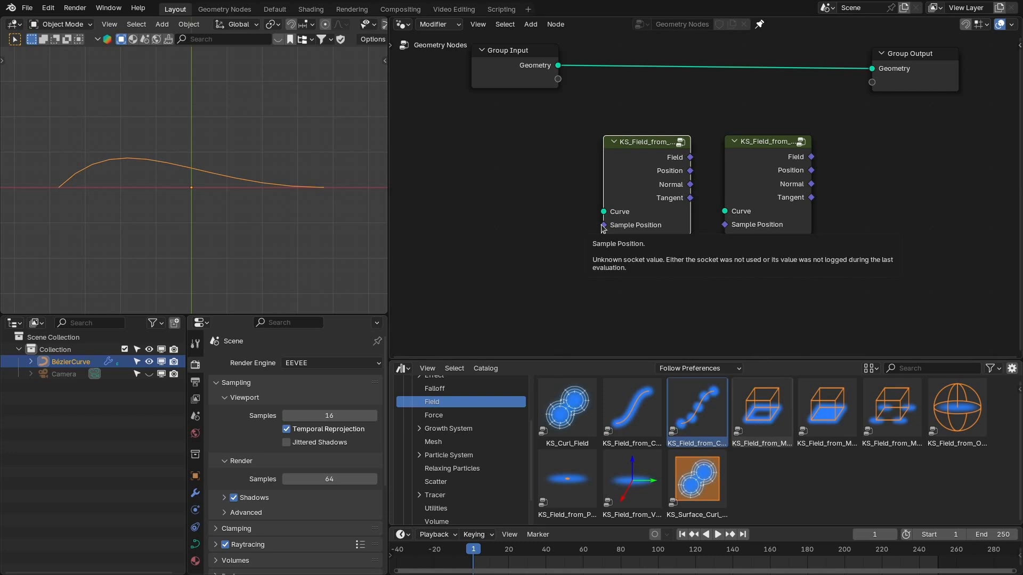
- Replace the two curve-based field nodes with a KS_Curl_Field node
drag(575, 113, 845, 196)
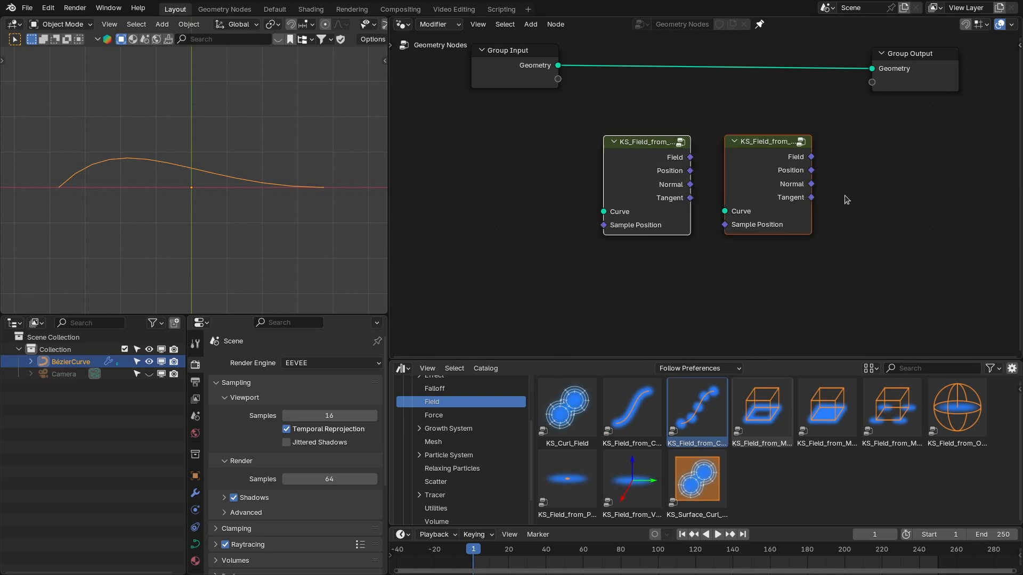
key(x)
drag(567, 407, 691, 161)
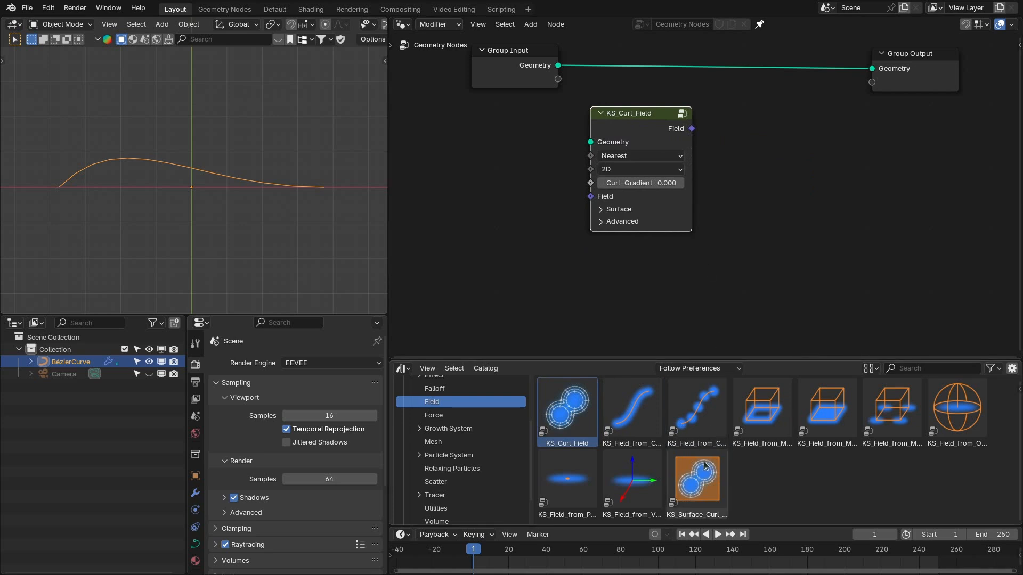
- Add the KS_Surface_Curl_Field node beside KS_Curl_Field and expand the Surface settings of KS_Curl_Field
drag(697, 478, 765, 112)
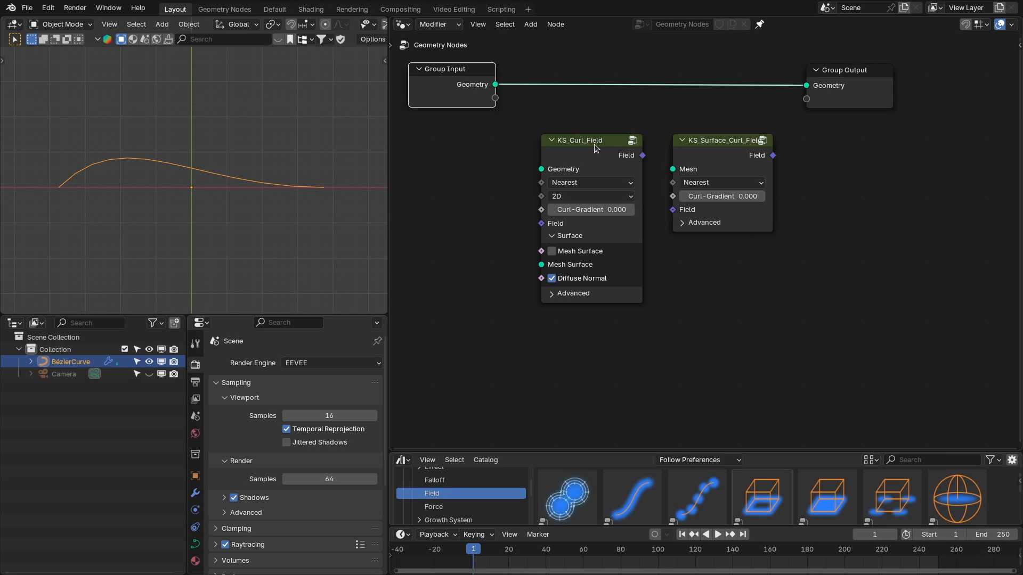
drag(596, 342, 645, 160)
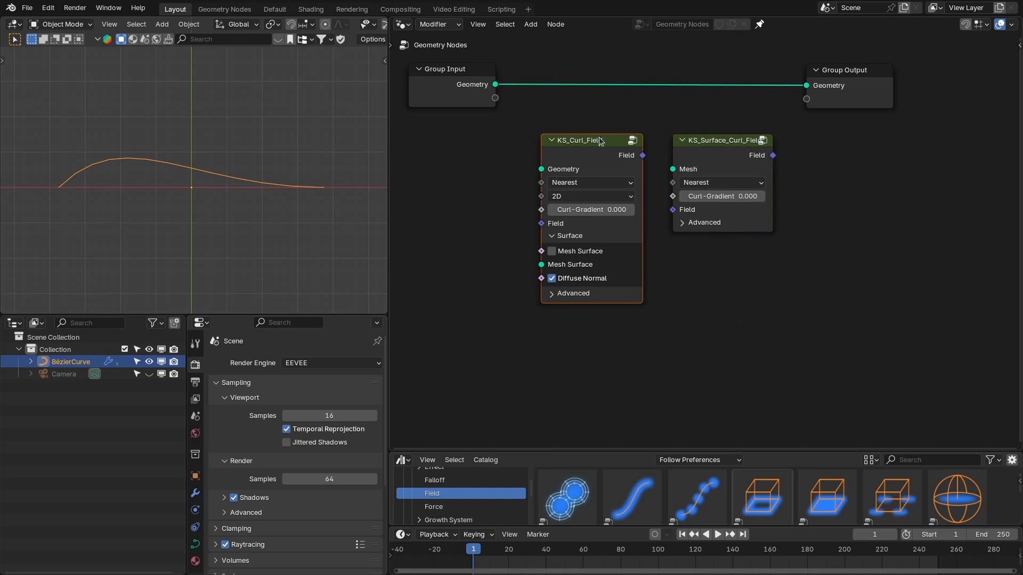
drag(688, 264, 779, 191)
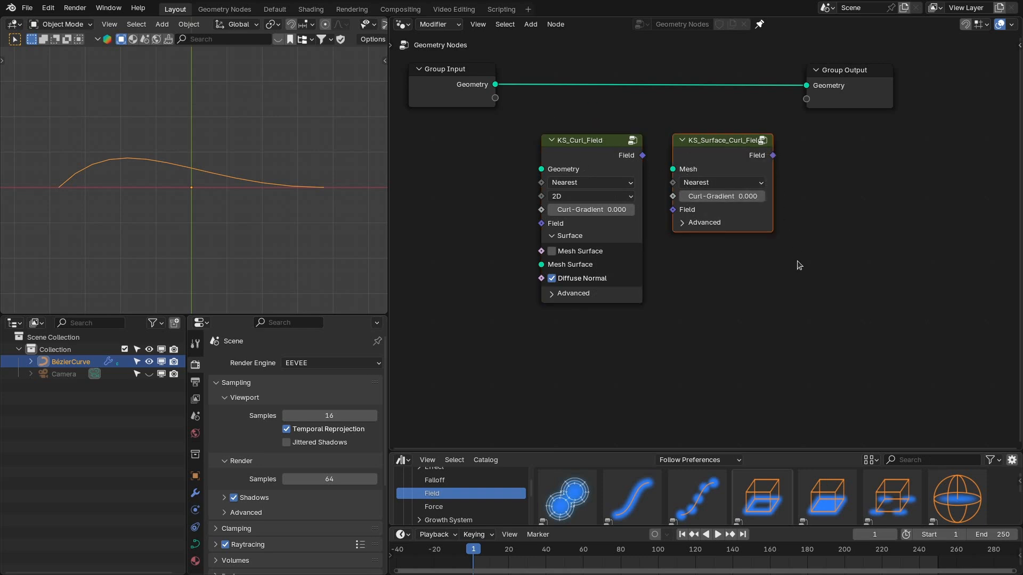
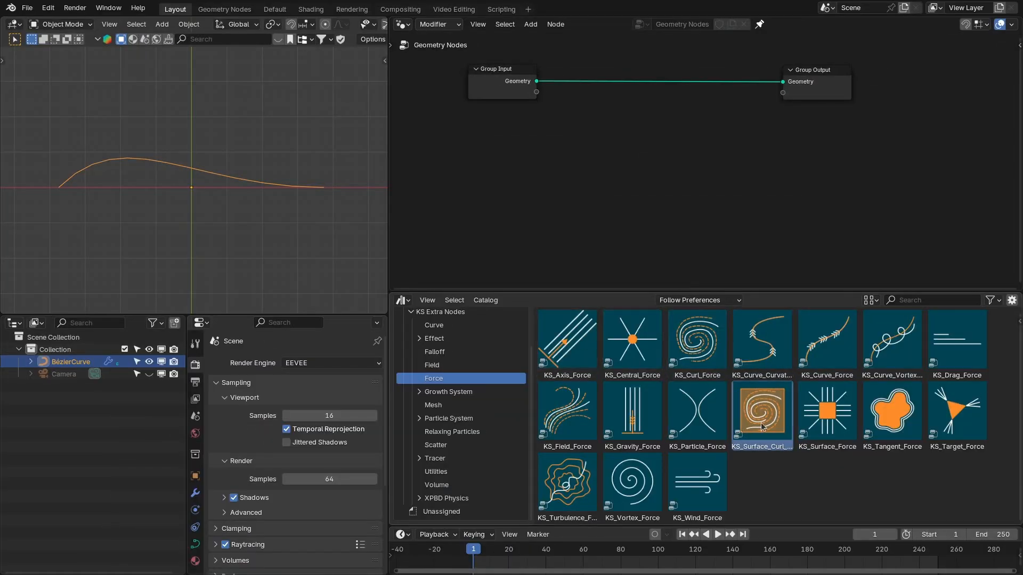
- Replace the two curl field nodes with the surface curl force node from the Force catalog and expand its Surface settings
drag(763, 426, 730, 197)
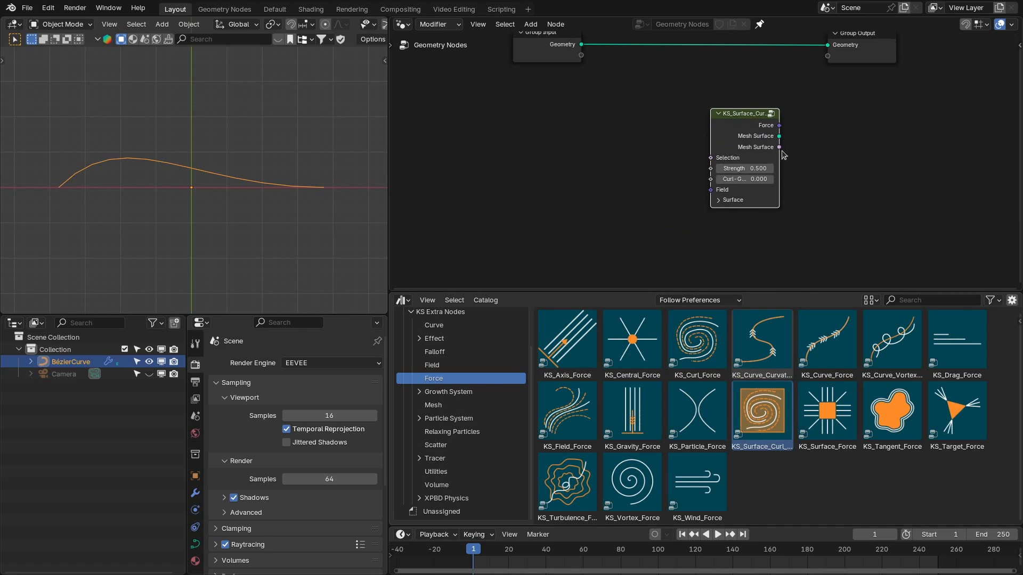
scroll(788, 149, up, 2)
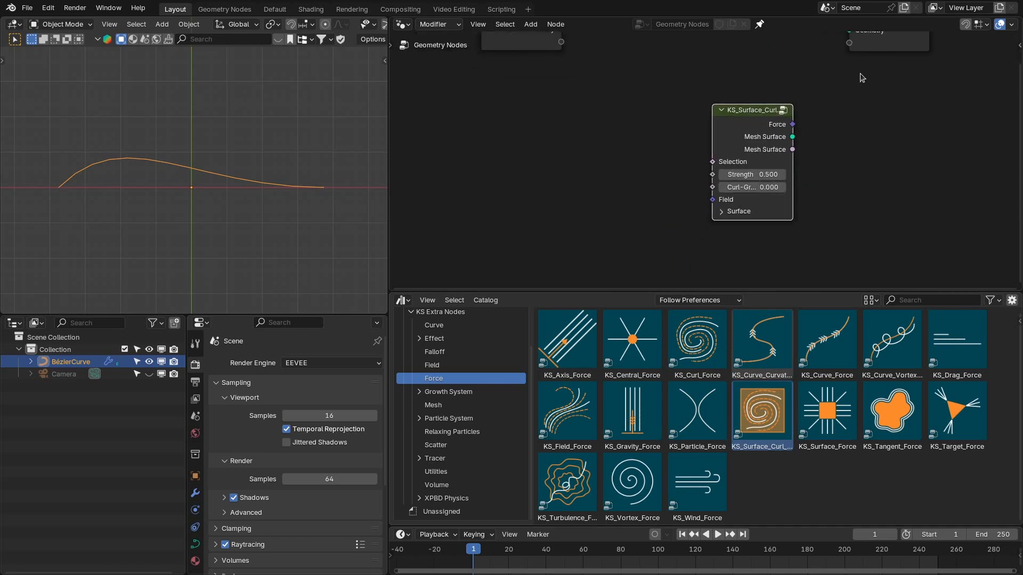
drag(532, 35, 879, 91)
key(g)
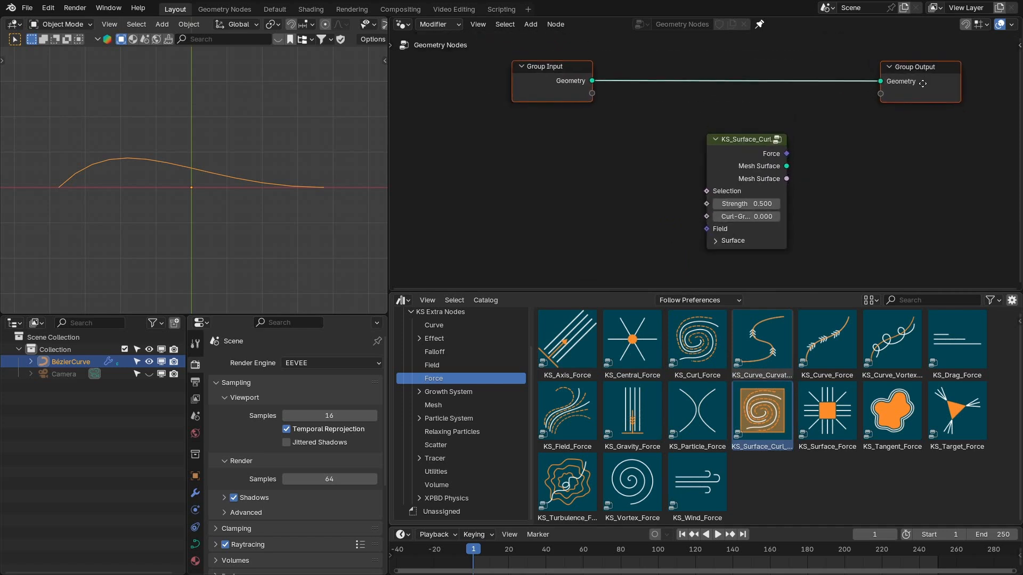
click(767, 242)
middle_drag(767, 246, 766, 204)
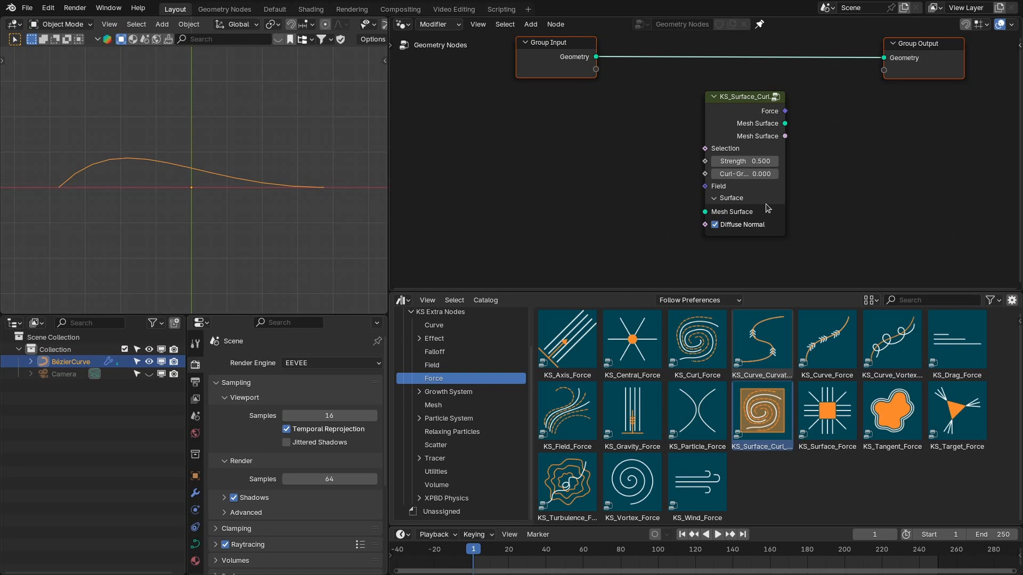
- Add the curve curvature force node beside the surface curl force node and widen it slightly
click(779, 347)
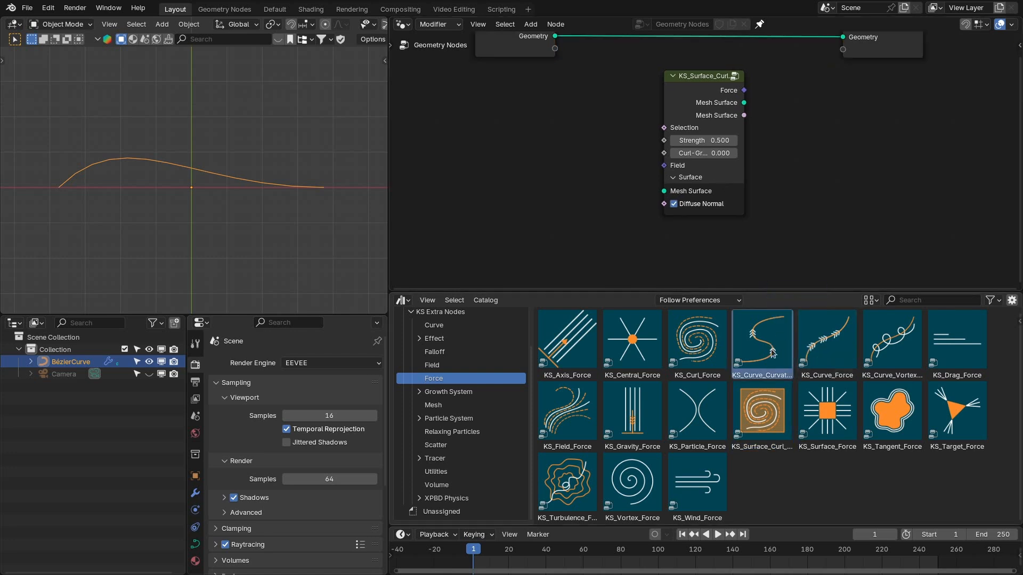
drag(773, 354, 812, 115)
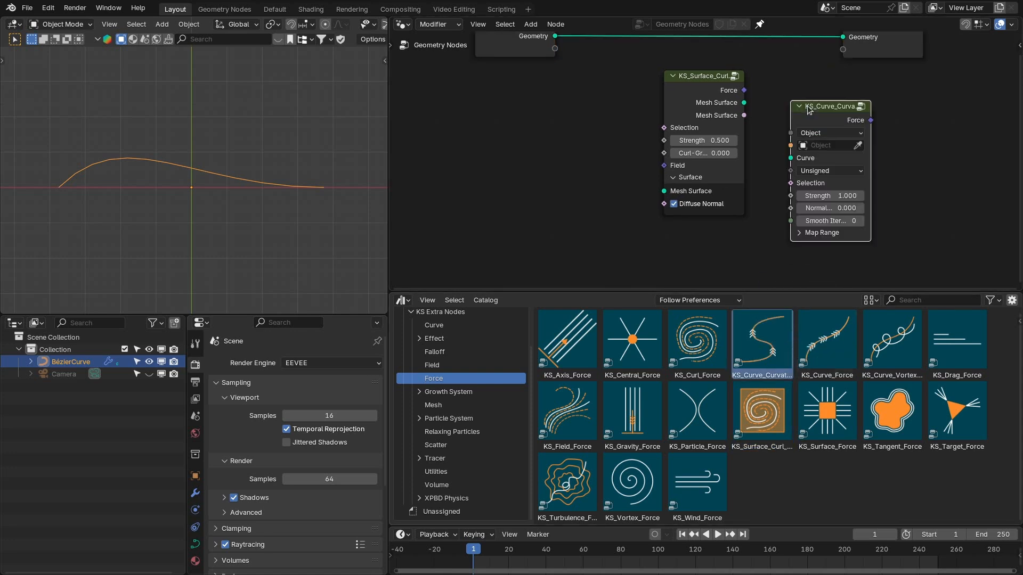
click(797, 99)
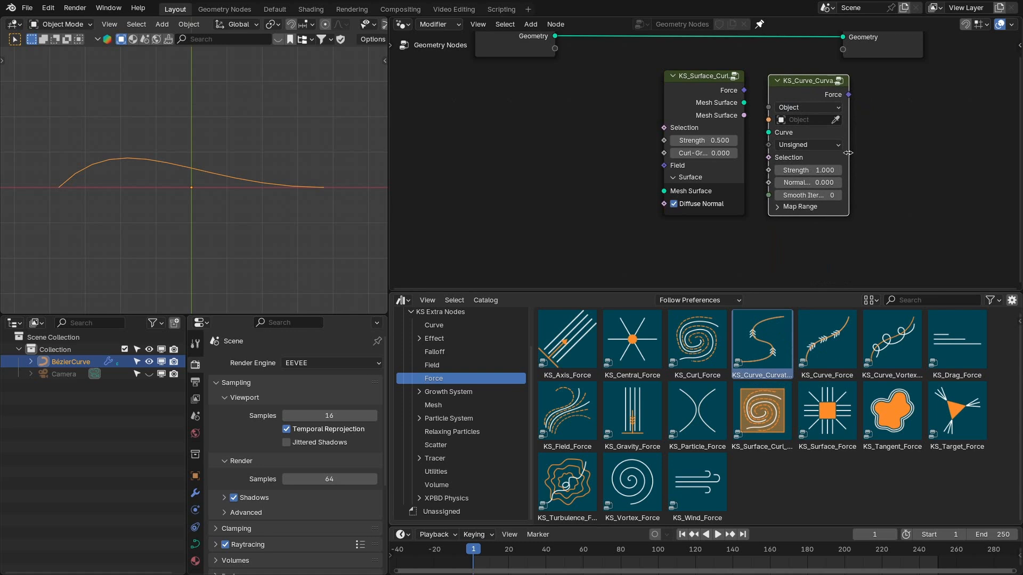
drag(848, 153, 851, 154)
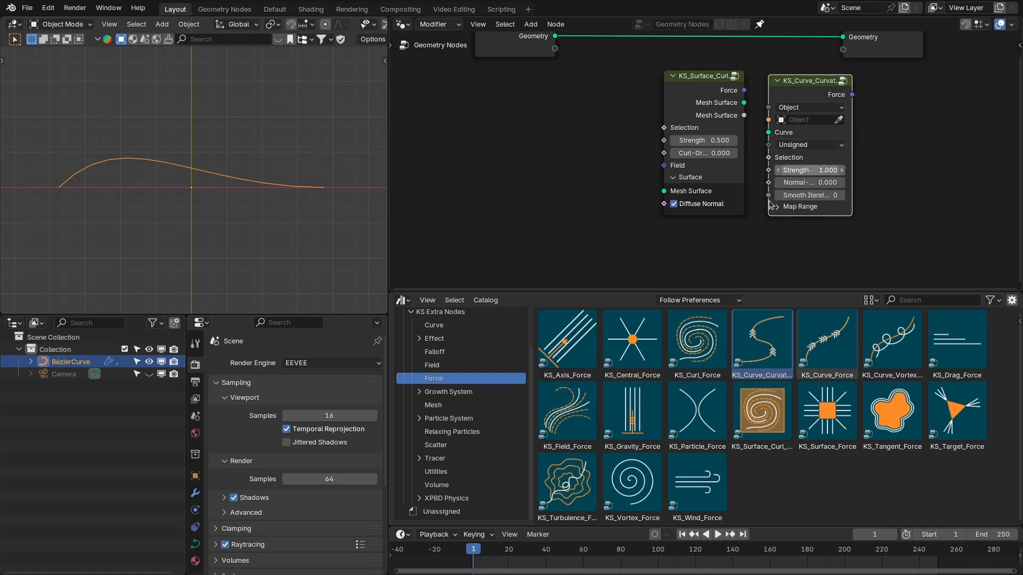
scroll(461, 376, up, 3)
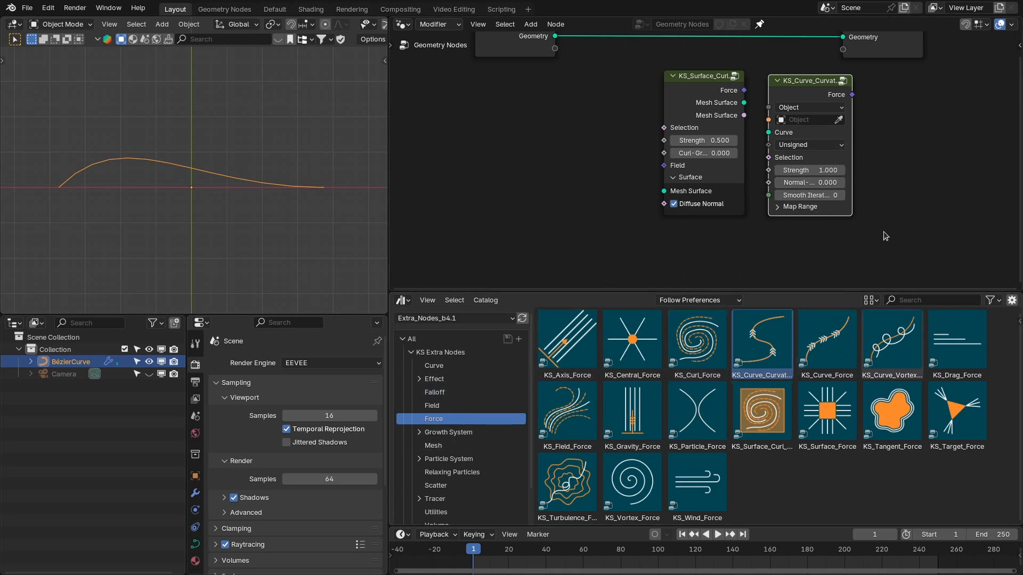
- Add the KS_Surface_Force node from the Force catalog beside the curve curvature force node
drag(823, 405, 908, 109)
middle_drag(941, 132, 875, 137)
drag(874, 137, 860, 115)
click(659, 95)
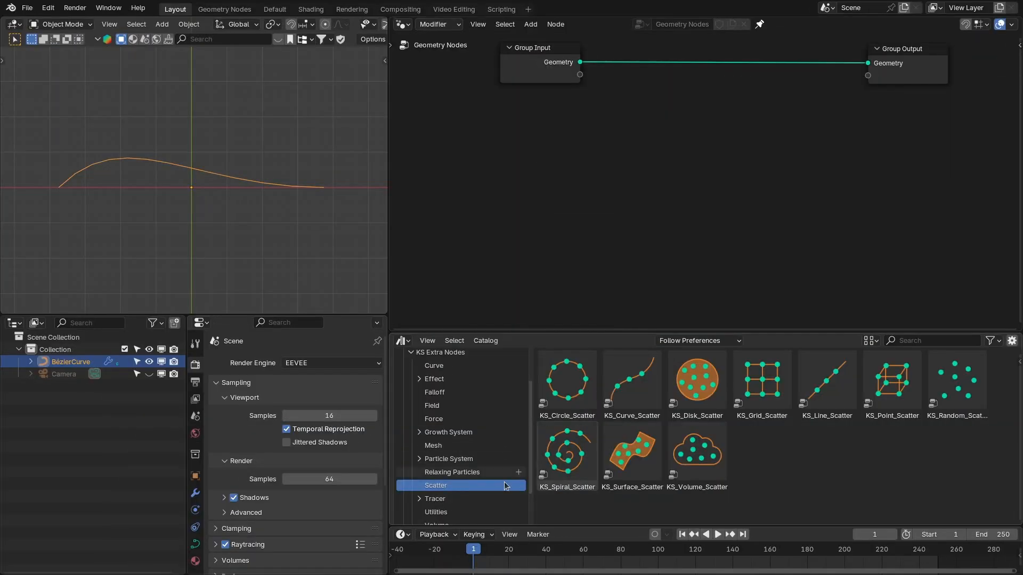
- Add the KS_Circle_Scatter, KS_Curve_Scatter, KS_Line_Scatter and KS_Spiral_Scatter nodes from the Scatter catalog in a row
drag(707, 414, 699, 90)
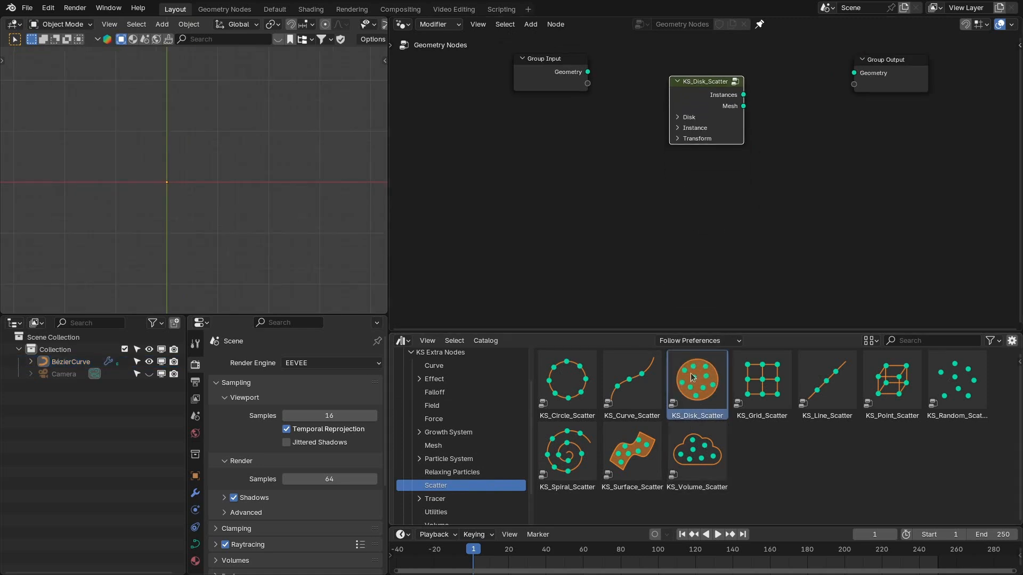
key(ctrl+z)
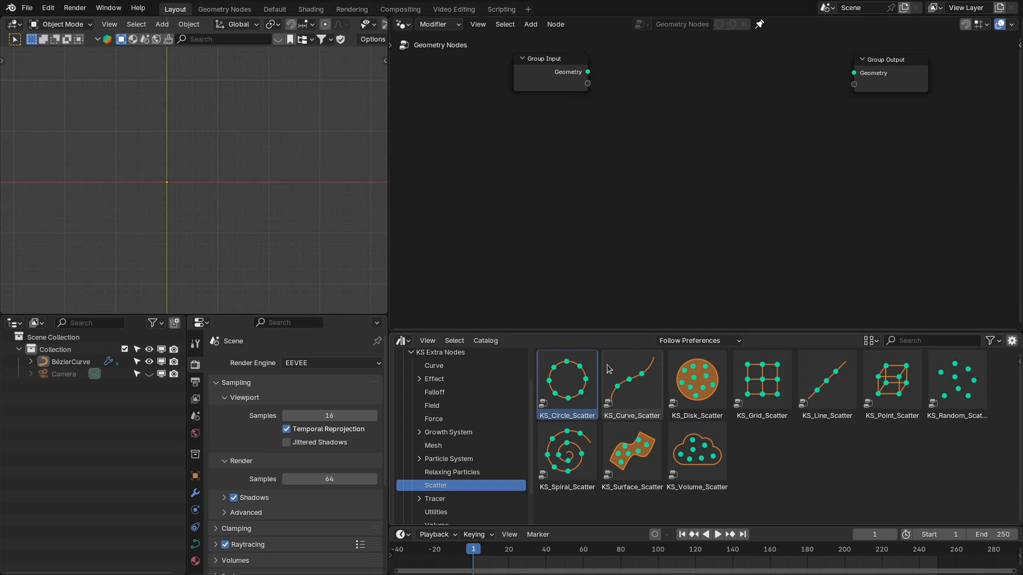
ctrl+click(637, 384)
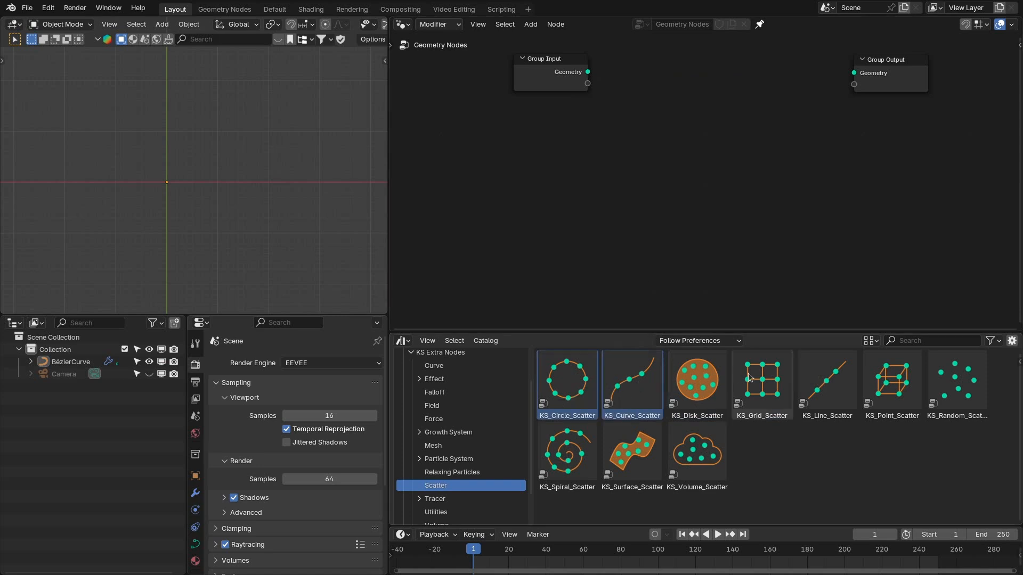
ctrl+click(827, 380)
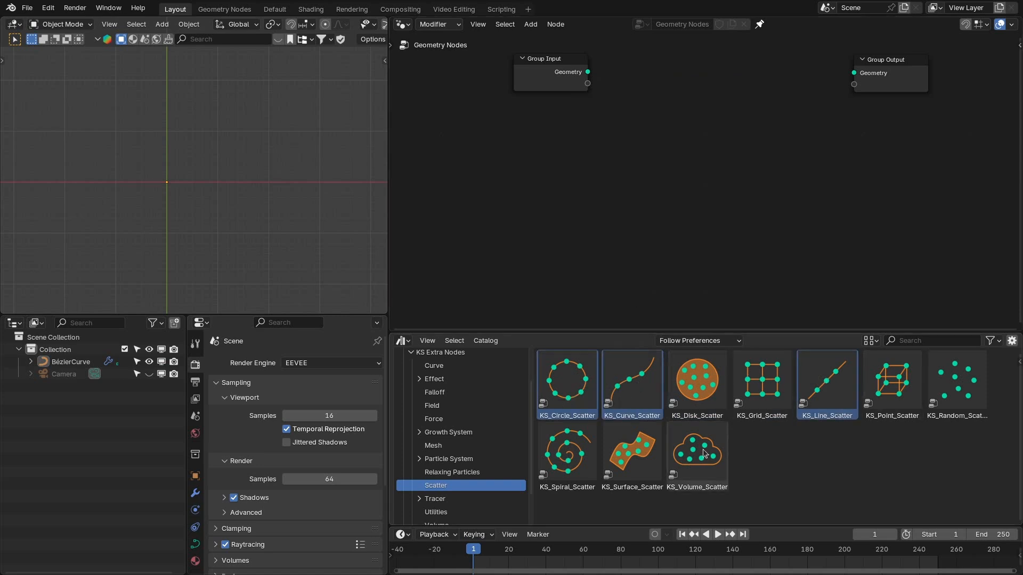
ctrl+click(567, 453)
drag(631, 383, 678, 164)
drag(823, 381, 829, 266)
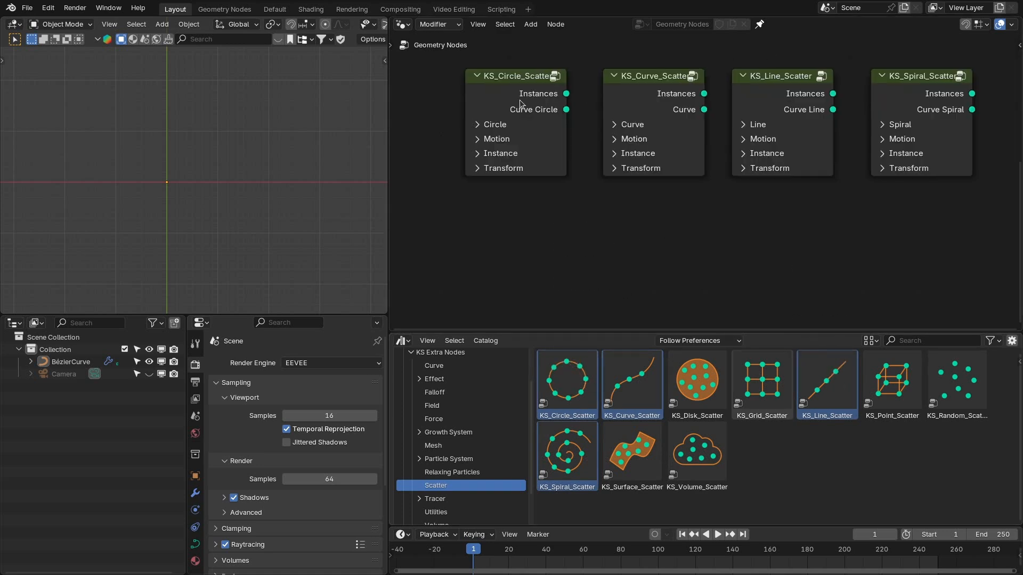
- Expand the Motion and Instance settings of KS_Circle_Scatter and connect a new Ico Sphere node to its Instance input
scroll(521, 104, down, 1)
click(506, 137)
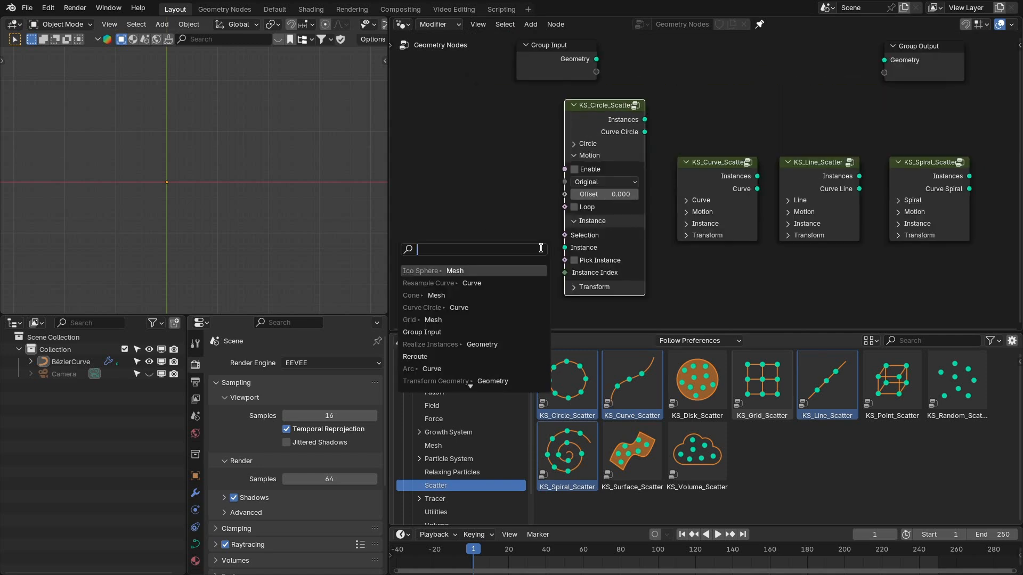
text(ico)
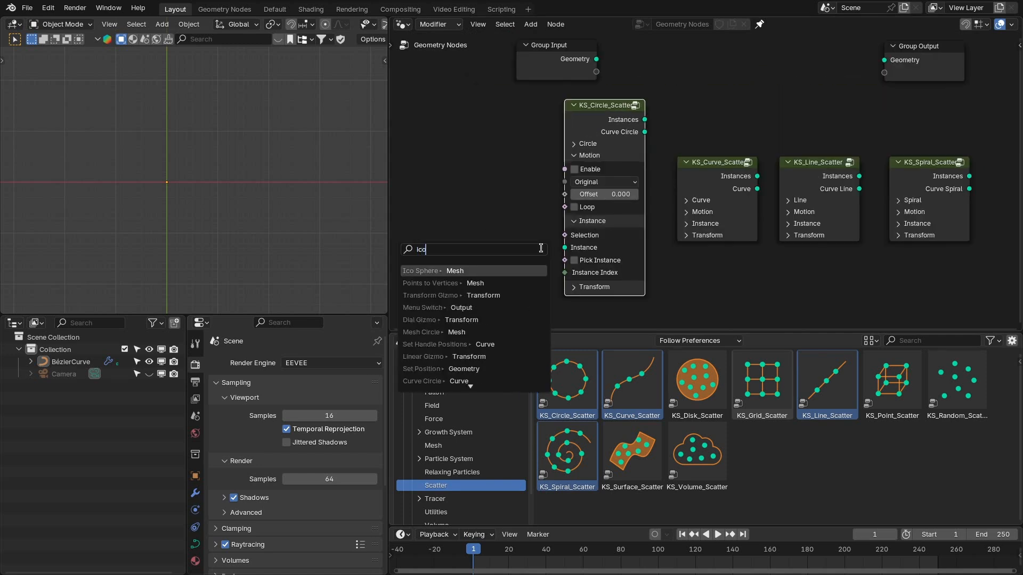
key(Return)
- Connect the Instances output of KS_Circle_Scatter to Group Output and set the Ico Sphere radius to 0.11 m
ctrl+shift+click(636, 124)
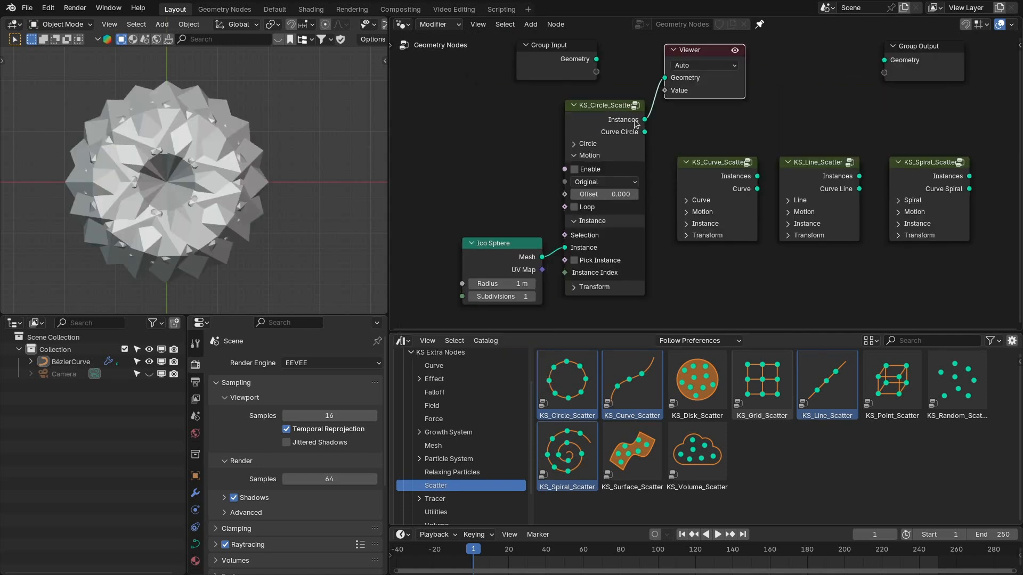
key(x)
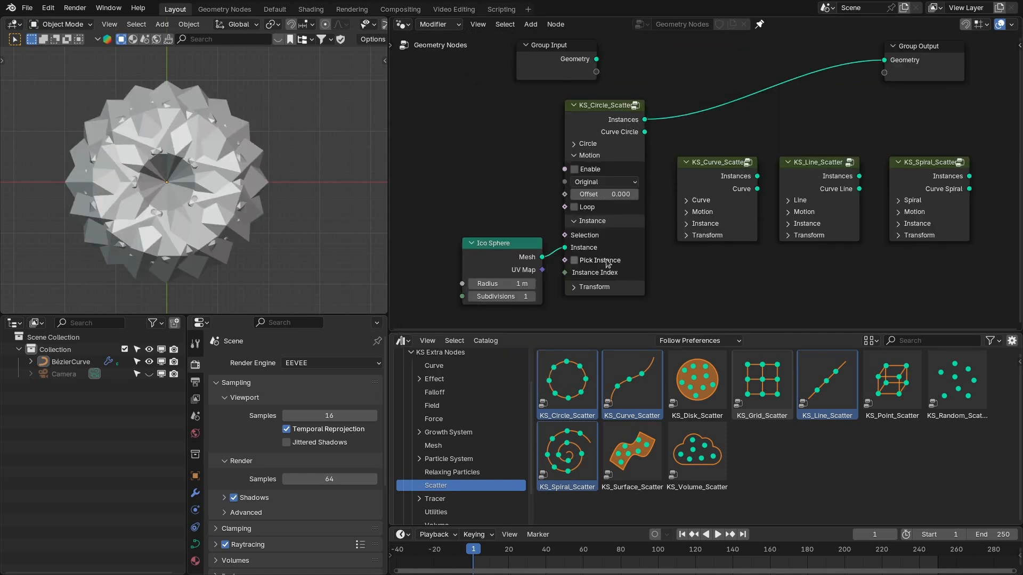
click(588, 144)
drag(631, 157, 602, 155)
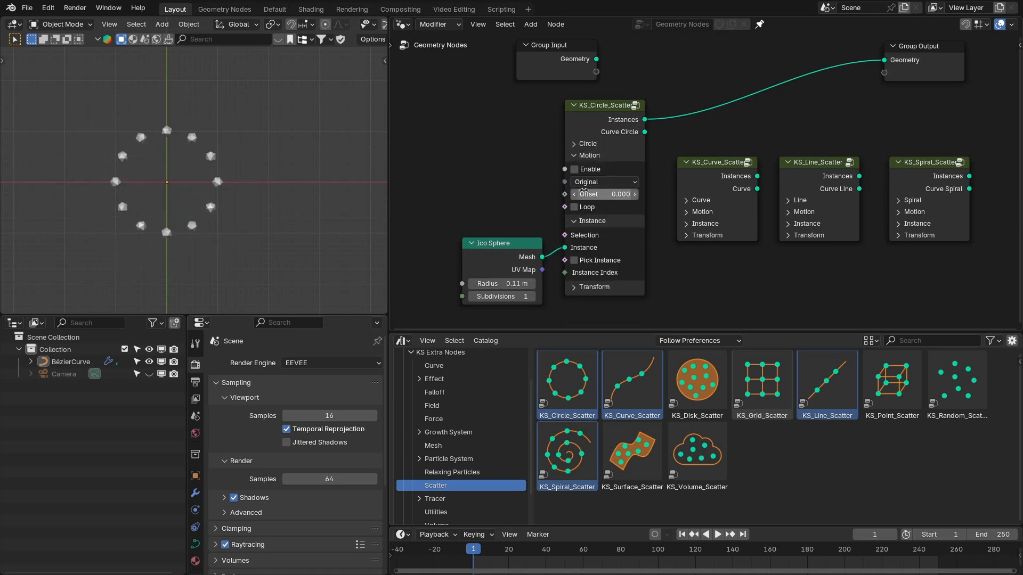
- Enable Motion on KS_Circle_Scatter, shift its Offset and turn on Loop
click(579, 170)
drag(604, 194, 588, 161)
click(592, 207)
- Set the Count of KS_Circle_Scatter to 3 in its Circle settings
click(586, 149)
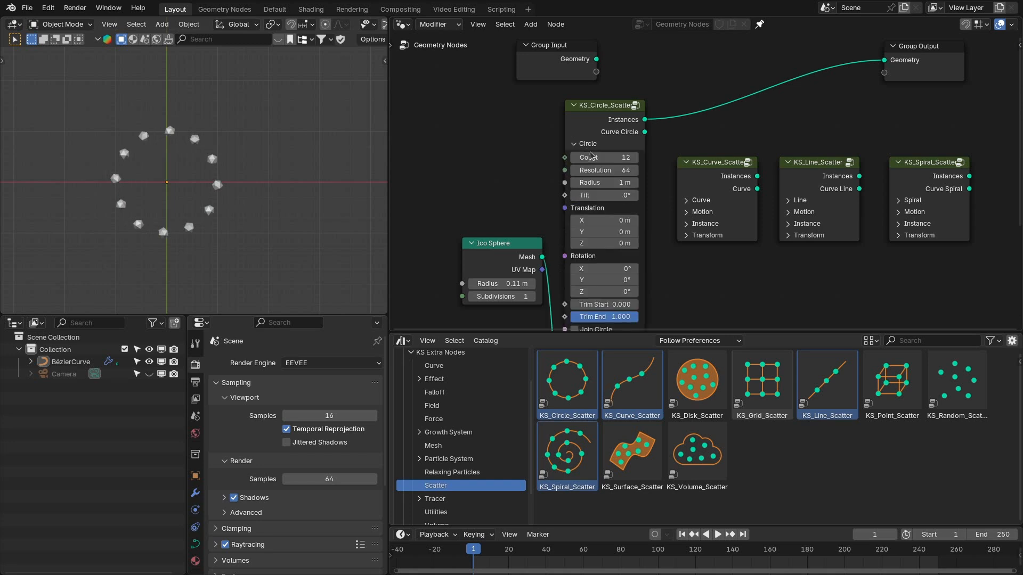
click(609, 157)
text(3)
key(Return)
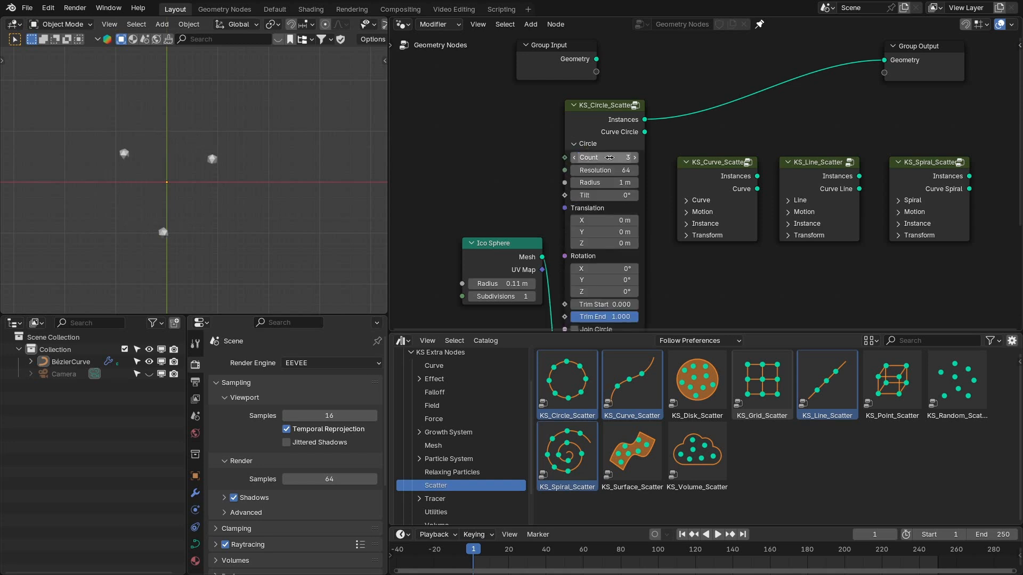
- Switch the Motion mode of KS_Circle_Scatter to Resample and set its Offset to 1.990
click(588, 144)
click(589, 155)
click(605, 181)
click(592, 223)
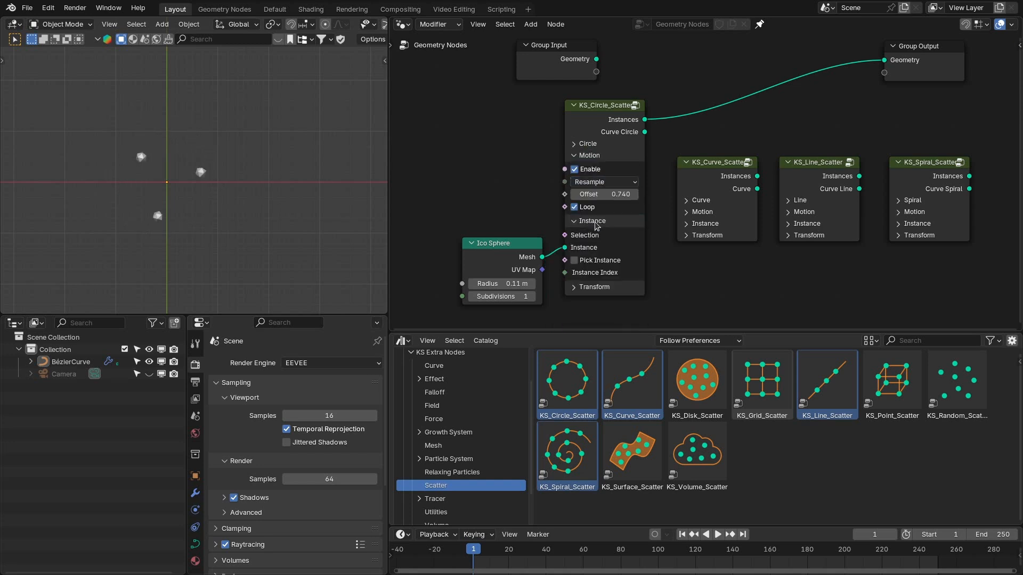
drag(605, 193, 642, 194)
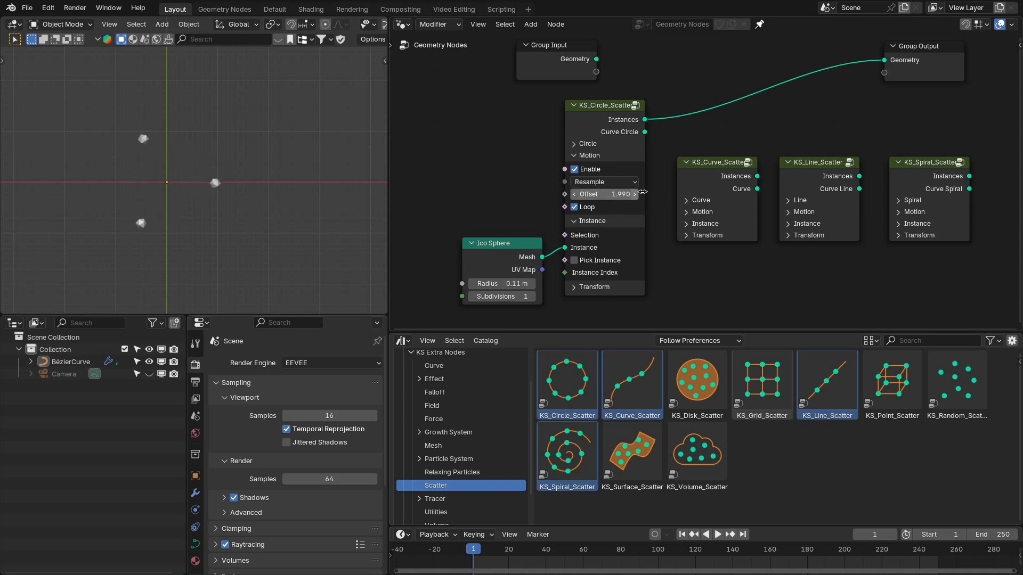
- Examine the settings of the curve, line and spiral scatter nodes, including their Motion options
click(698, 212)
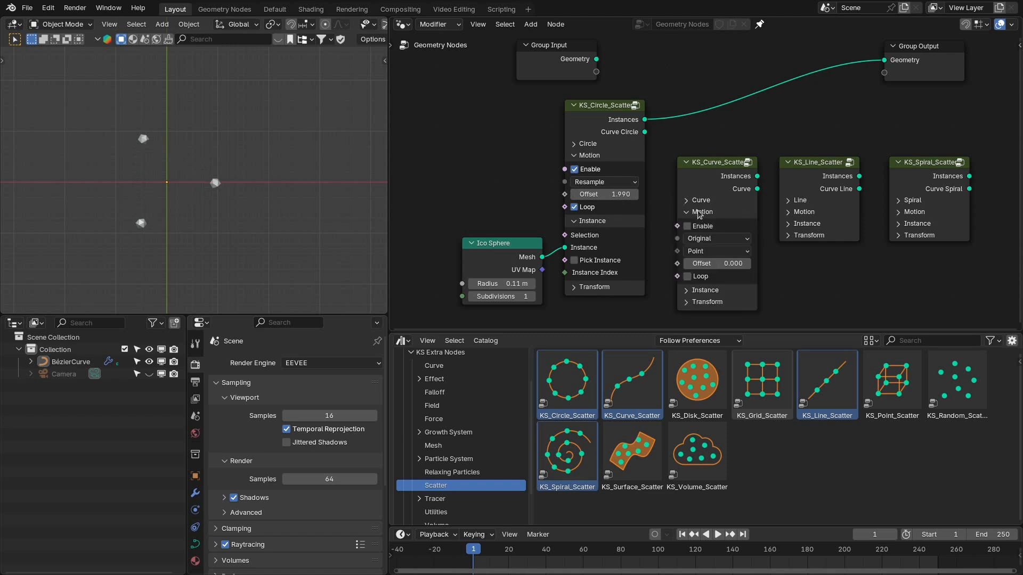
click(700, 212)
click(813, 222)
click(811, 223)
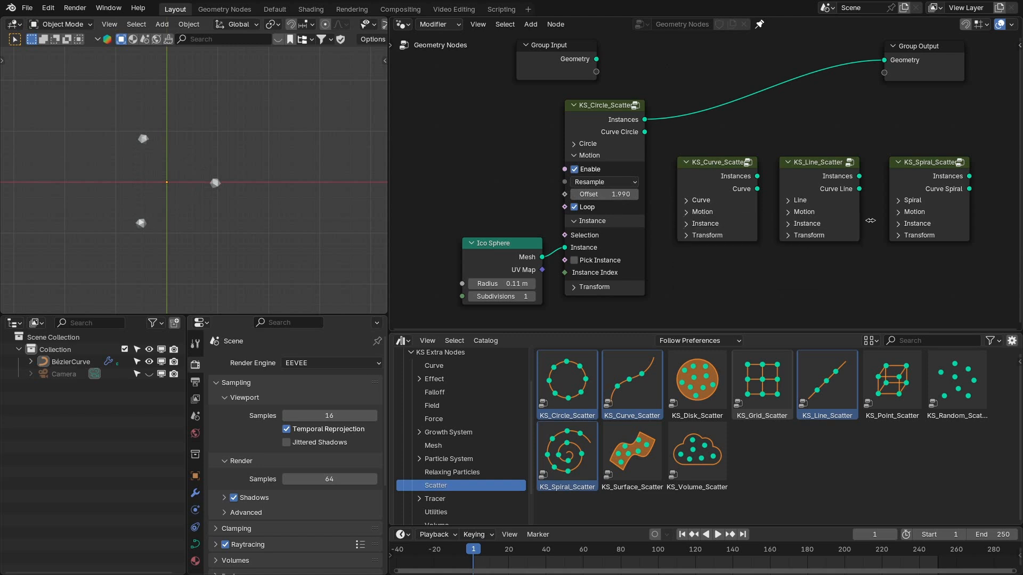
click(905, 213)
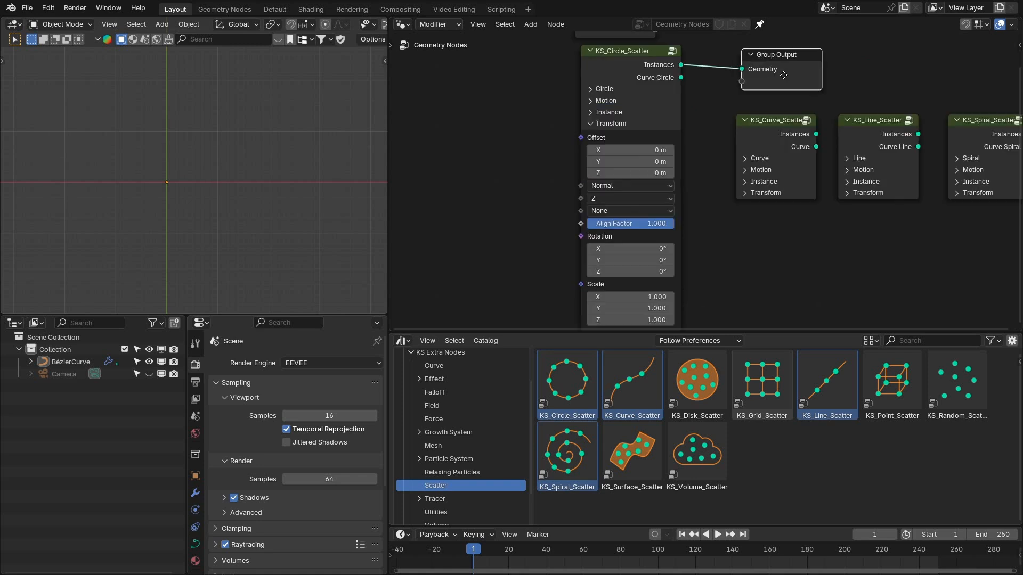
- Move the Group Output node next to KS_Circle_Scatter, whose Transform settings are expanded
drag(773, 71, 777, 74)
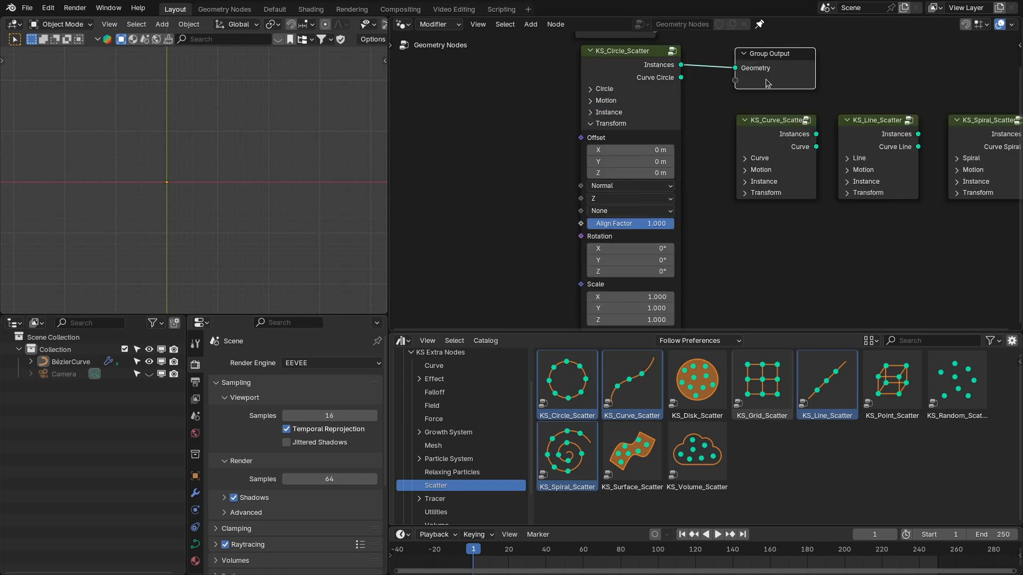
scroll(690, 142, down, 1)
mouse_move(690, 142)
middle_down()
mouse_move(685, 128)
mouse_move(700, 130)
middle_up()
scroll(675, 158, up, 1)
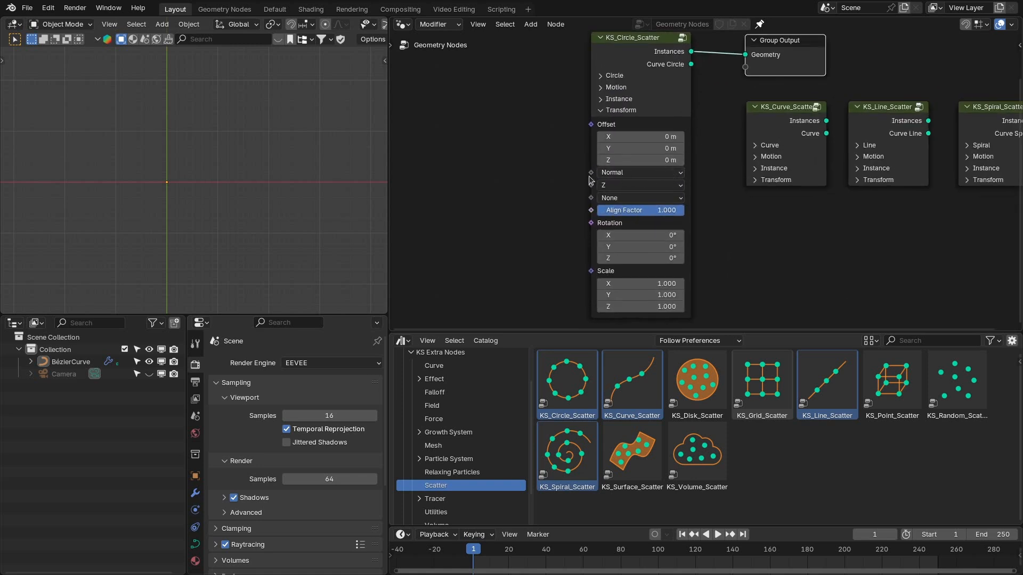
- Examine the alignment choices in the Transform settings of KS_Circle_Scatter and the parameters in its Circle settings
click(628, 174)
click(618, 198)
click(615, 75)
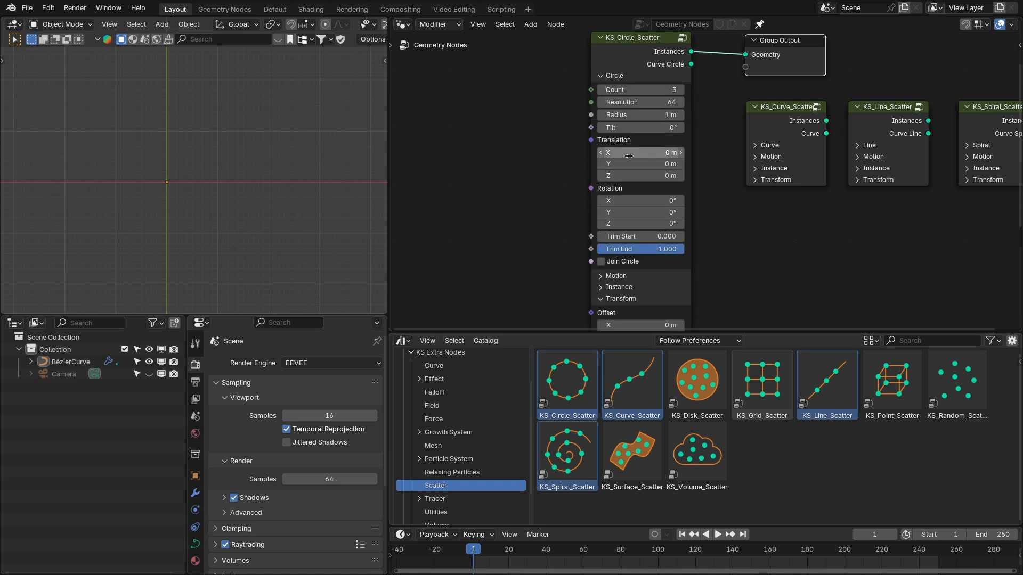
click(615, 75)
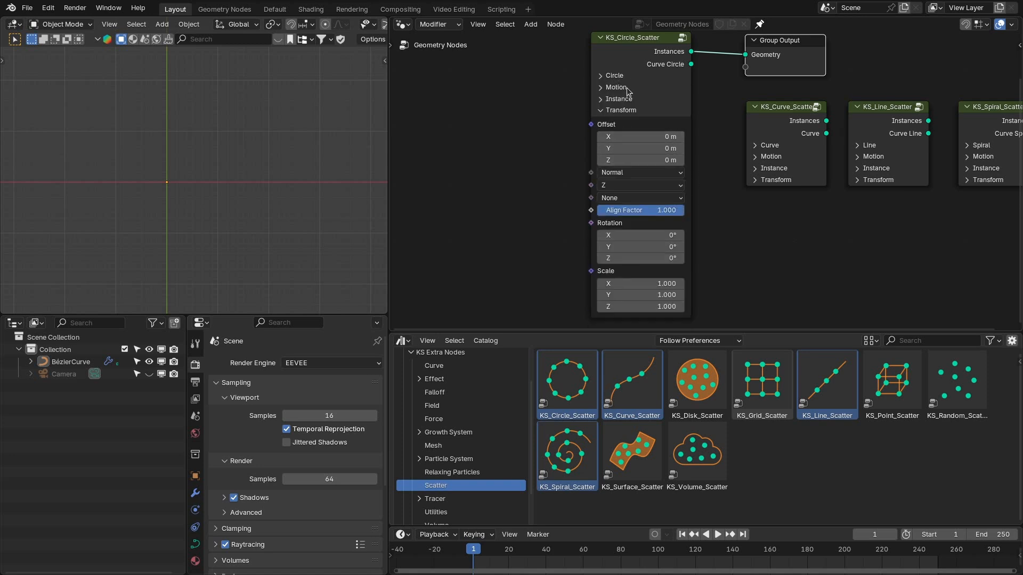
- Examine the Motion settings of KS_Circle_Scatter and the Transform settings of the curve, line and spiral scatter nodes
click(616, 87)
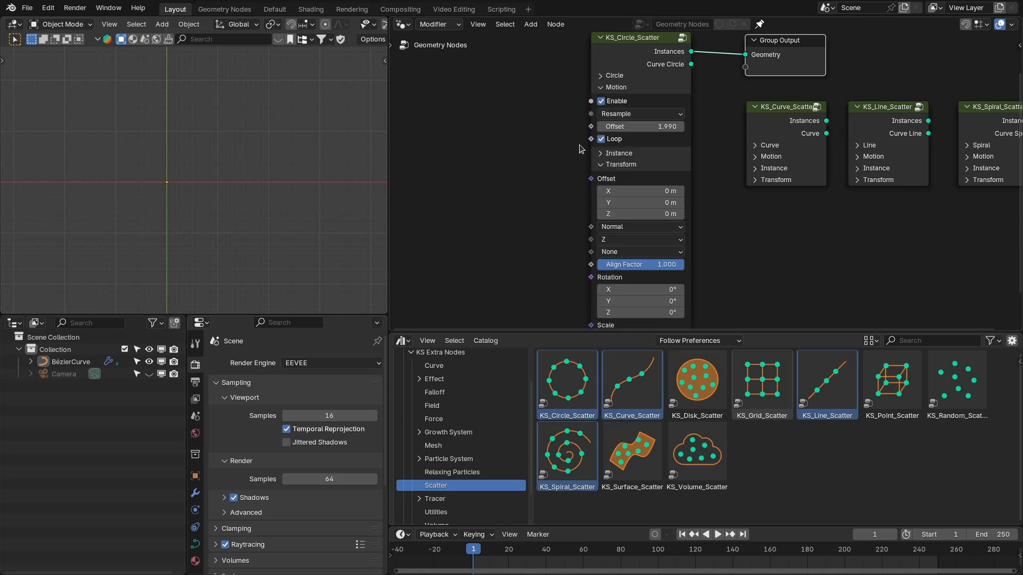
click(623, 89)
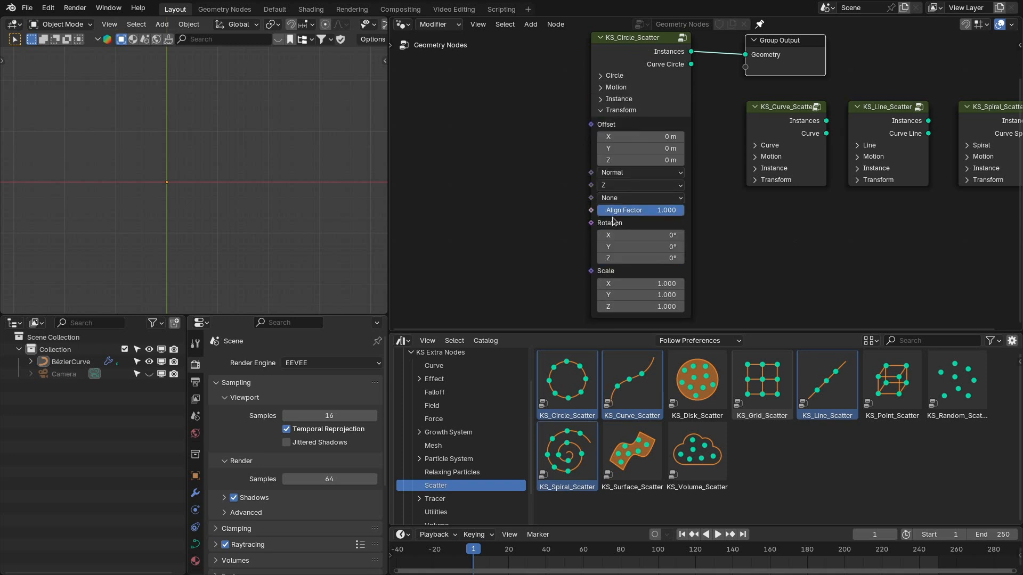
click(759, 170)
click(758, 168)
click(760, 181)
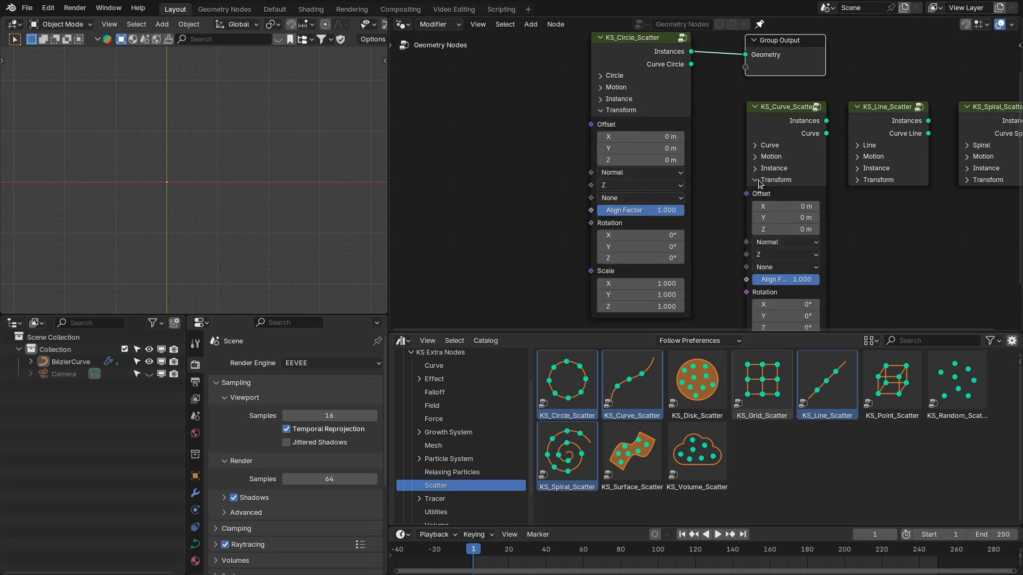
middle_drag(760, 180, 688, 148)
click(799, 148)
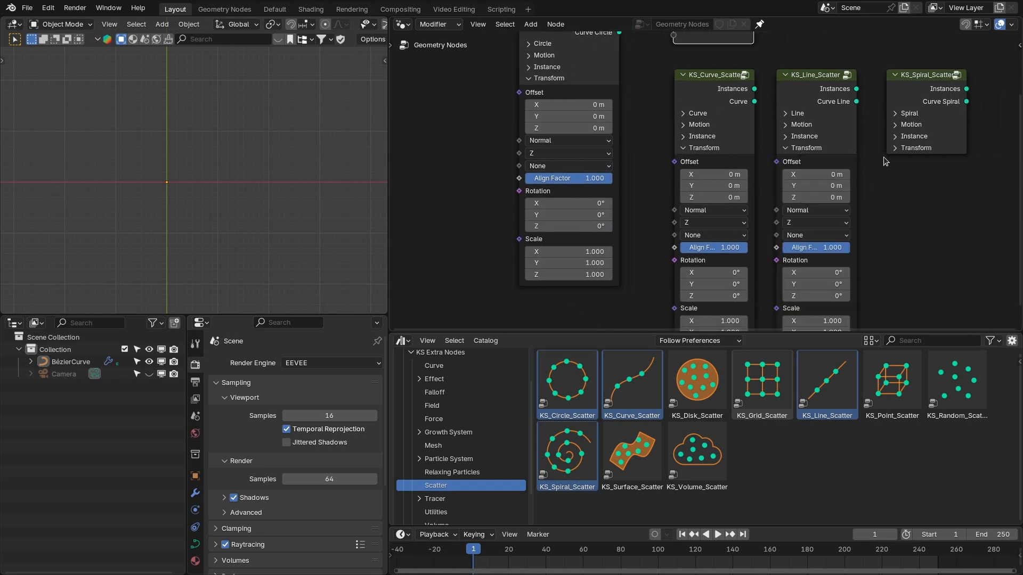
click(908, 149)
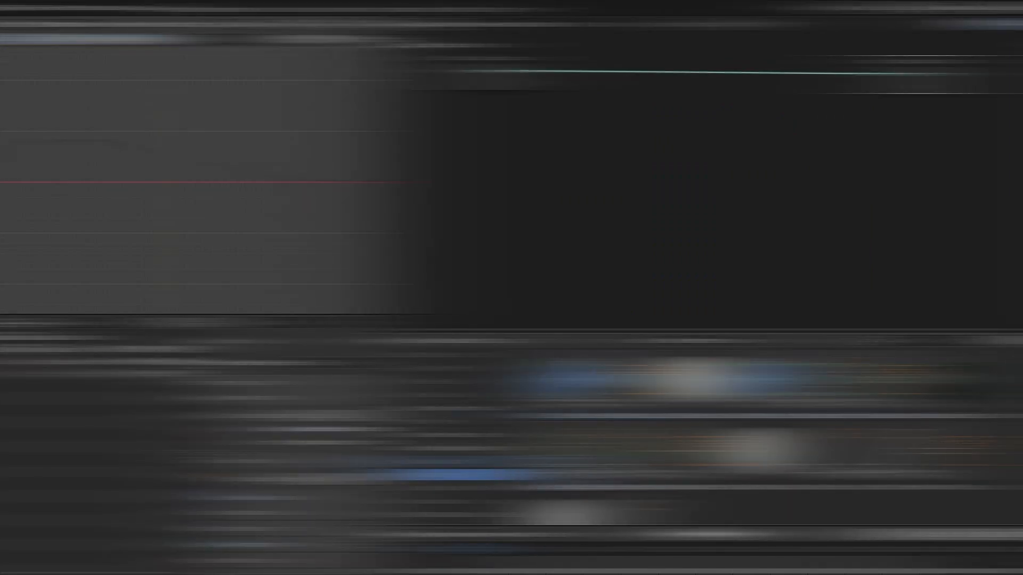
- Show the Tracer asset catalog and replace the Bézier curve with a plane at the world origin
click(419, 475)
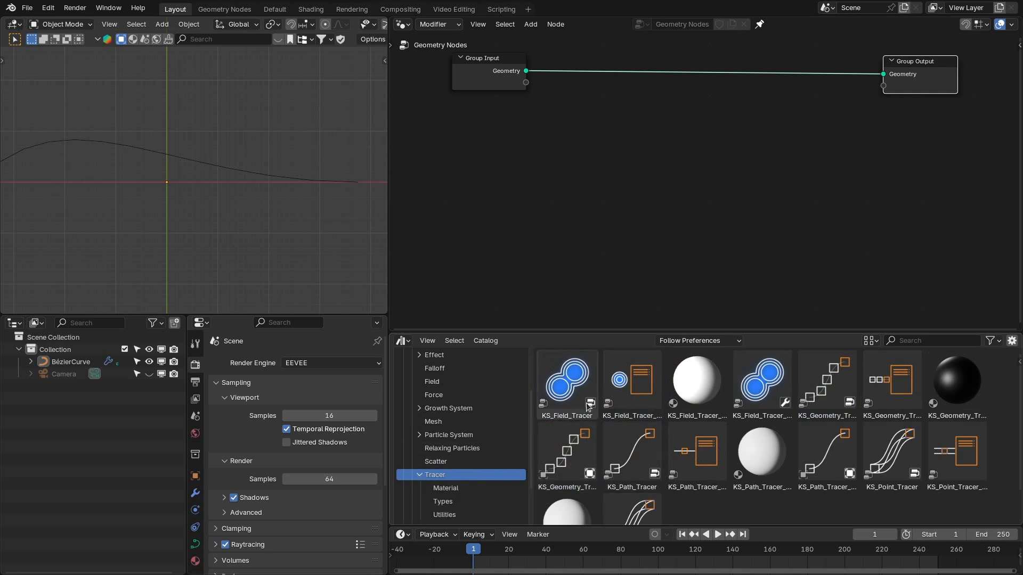
middle_drag(687, 210, 691, 238)
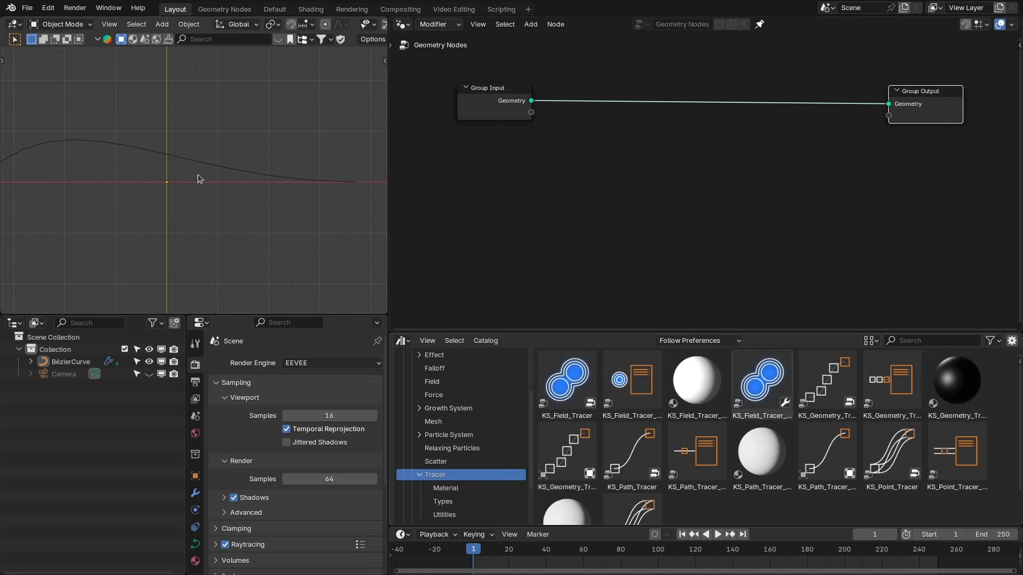
key(a)
key(Delete)
key(shift+a)
mouse_move(125, 203)
click(235, 203)
key(alt+g)
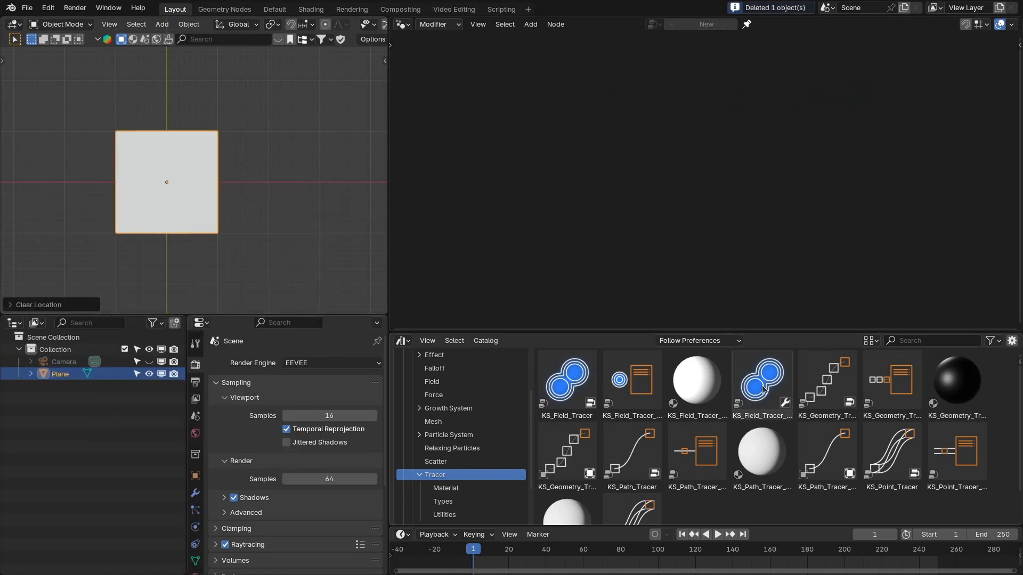
- Apply the KS_Field_Tracer_Modifier asset to the plane, display its material colours in the viewport and play the animation to frame 20
drag(764, 389, 183, 205)
middle_drag(184, 205, 282, 206)
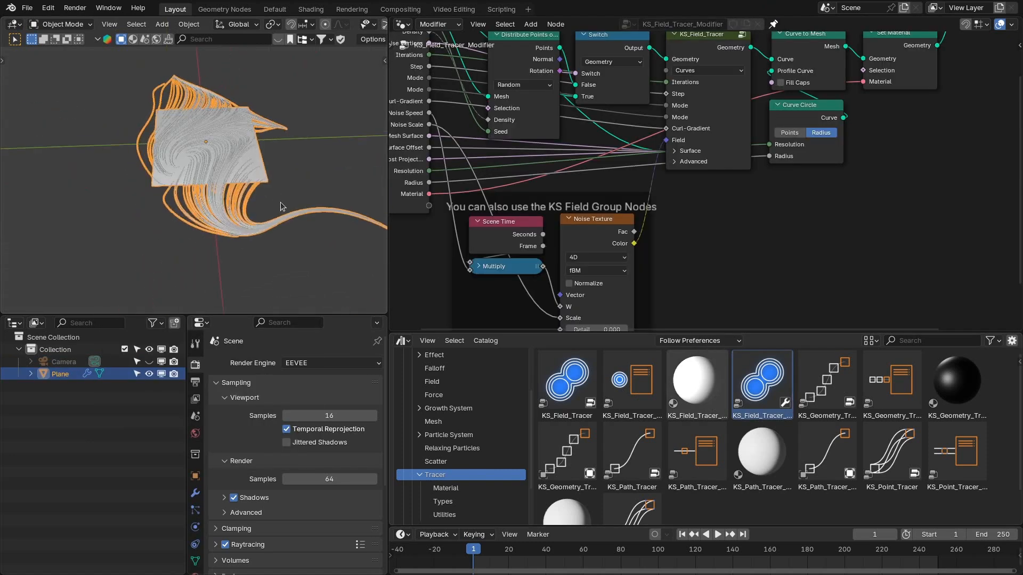
key(z)
click(143, 158)
key(alt+a)
mouse_move(143, 158)
middle_down()
mouse_move(292, 189)
mouse_move(262, 171)
middle_up()
key(space)
key(space)
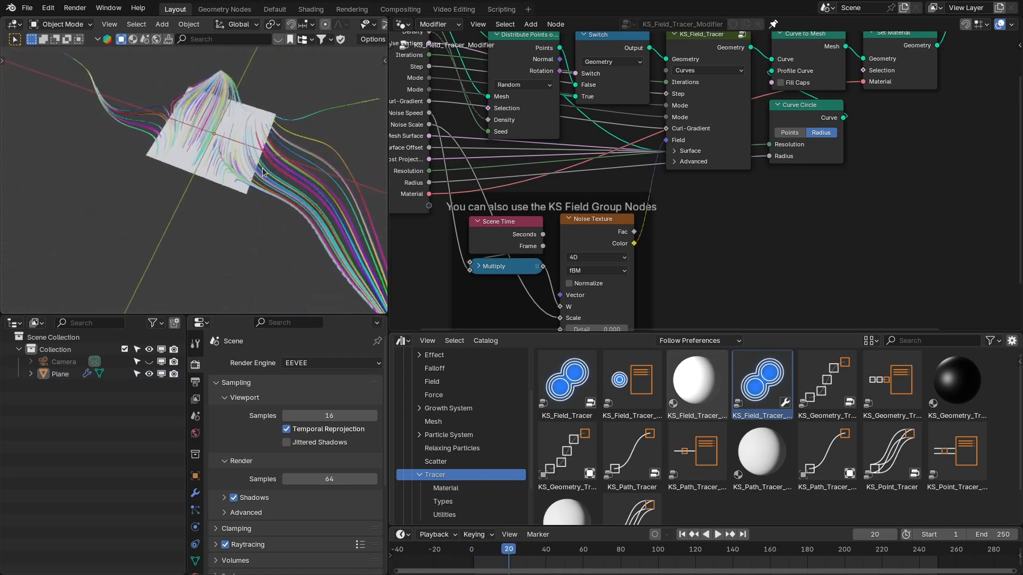
- Examine the KS_Field_Tracer_Modifier node tree and the modifier's General, Iterations and Field settings on the plane
scroll(575, 176, down, 3)
middle_drag(581, 165, 621, 174)
scroll(815, 185, up, 1)
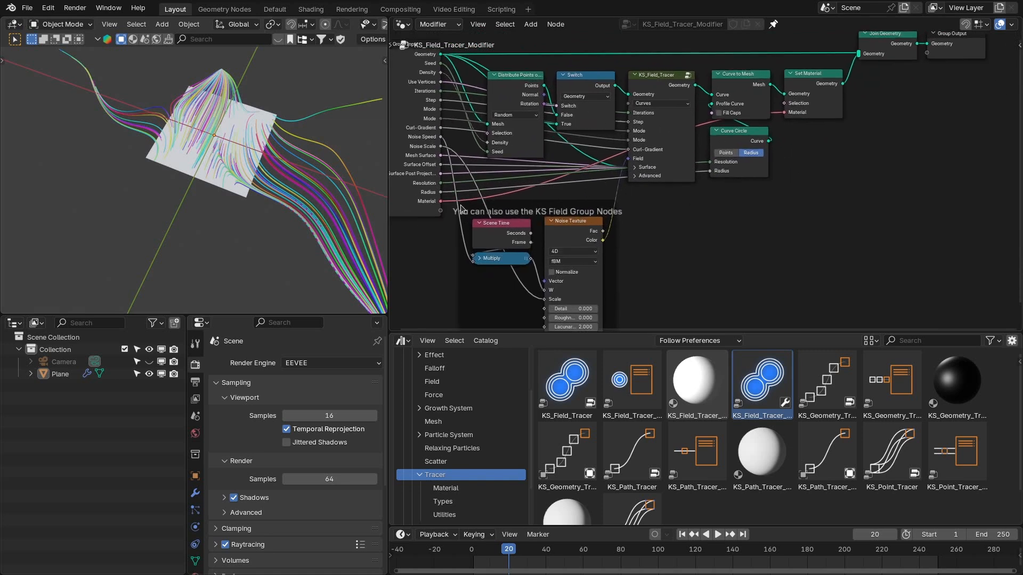
click(195, 493)
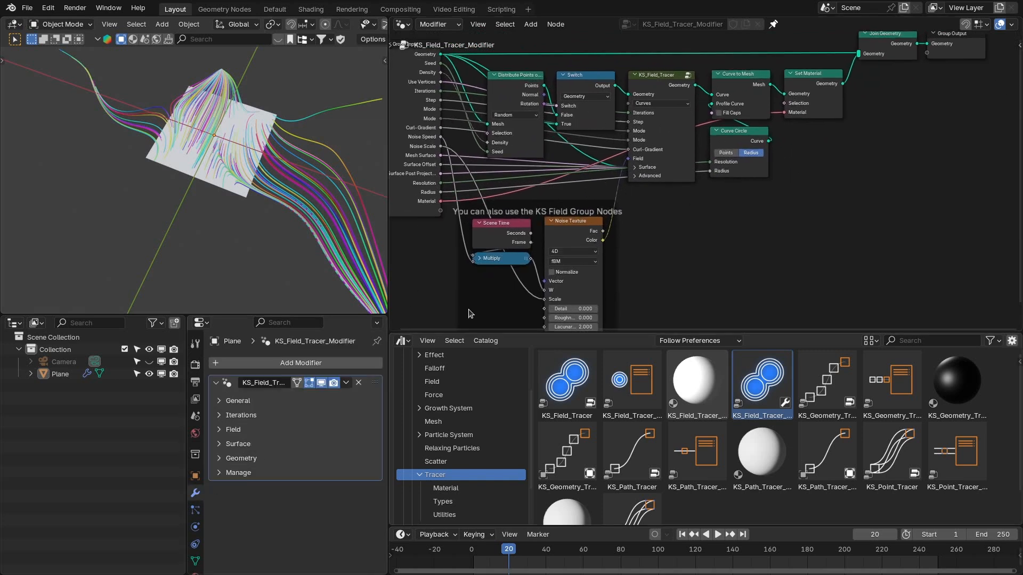
middle_drag(506, 300, 525, 270)
middle_drag(235, 171, 295, 290)
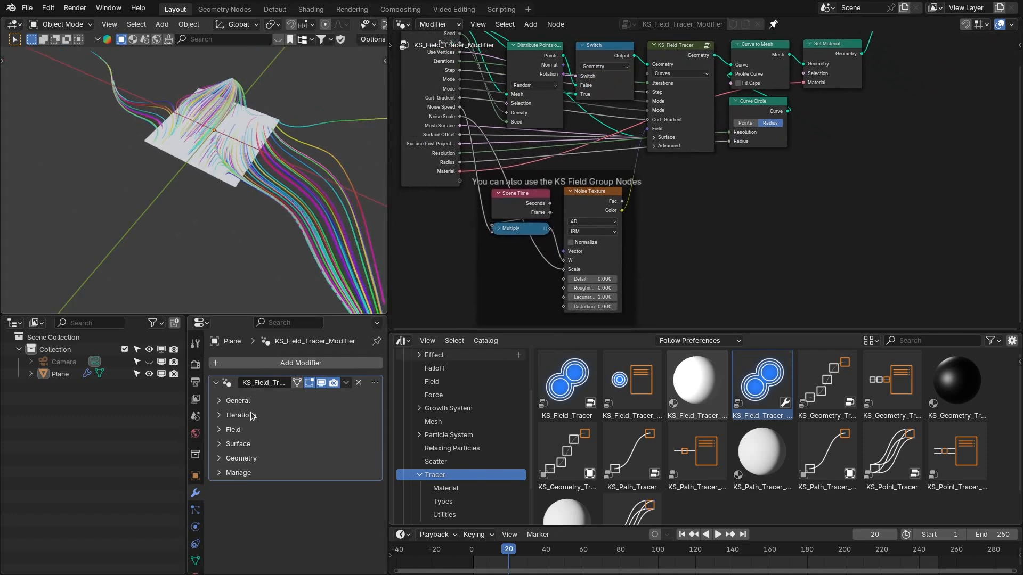
click(234, 401)
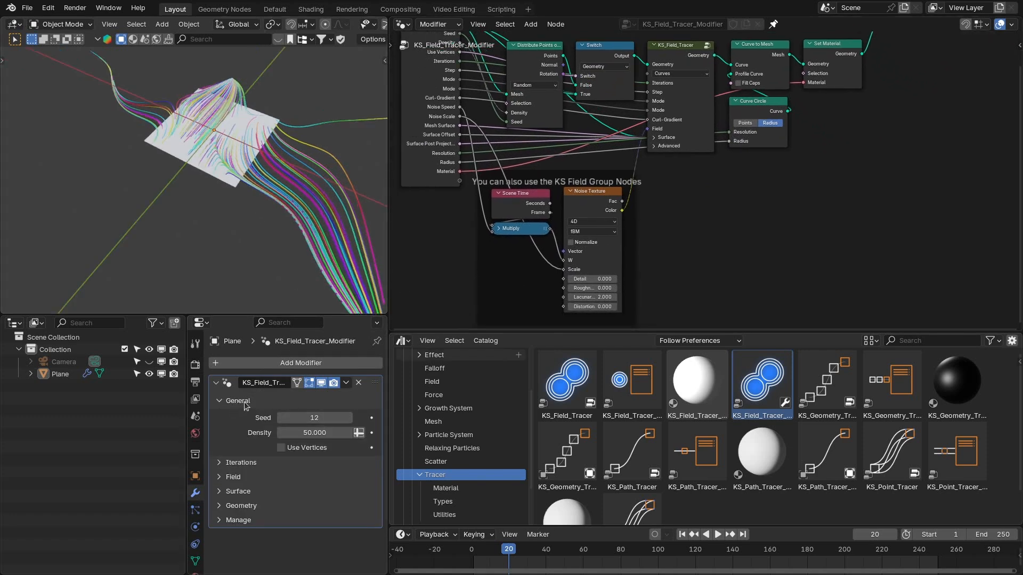
click(239, 404)
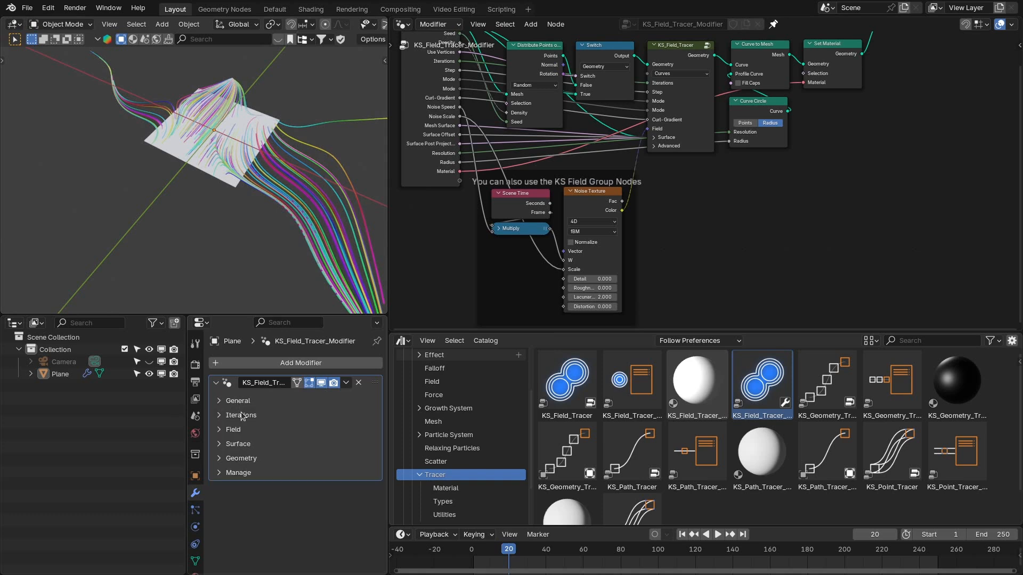
click(244, 416)
ctrl+click(263, 505)
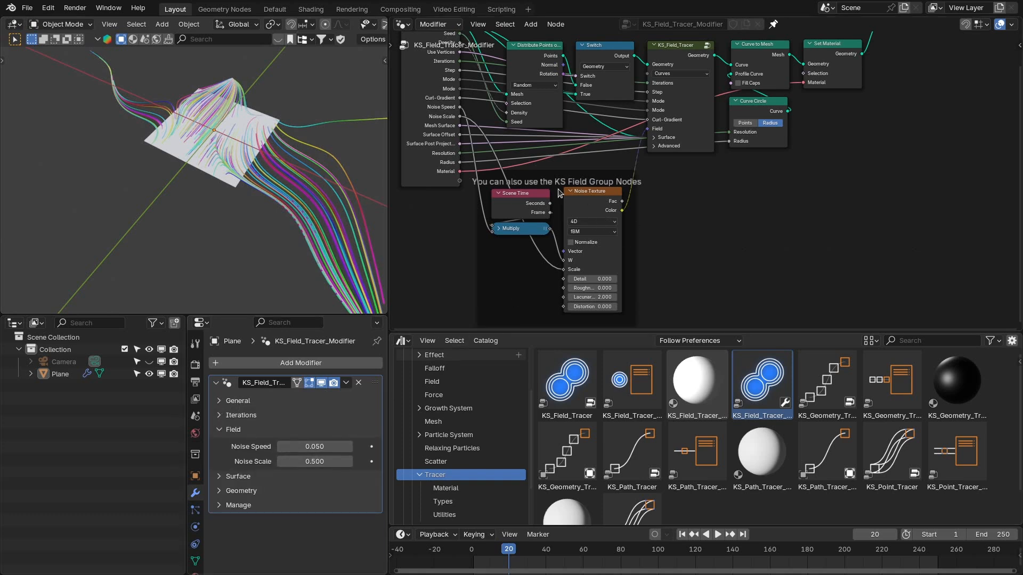
scroll(559, 193, up, 1)
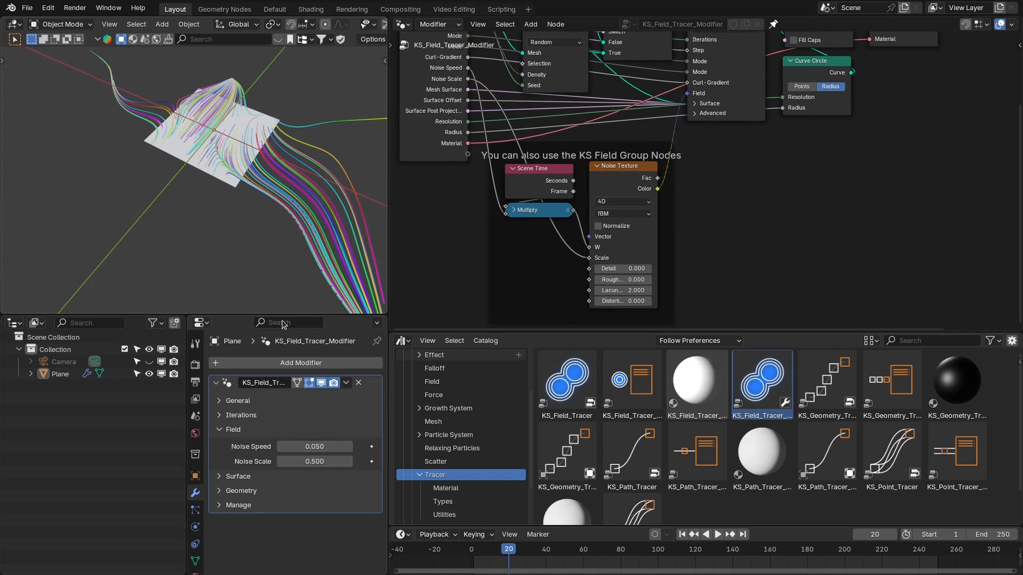
- Try the Mesh Surface option in the field tracer modifier's Surface settings and switch it off again
click(232, 432)
click(238, 444)
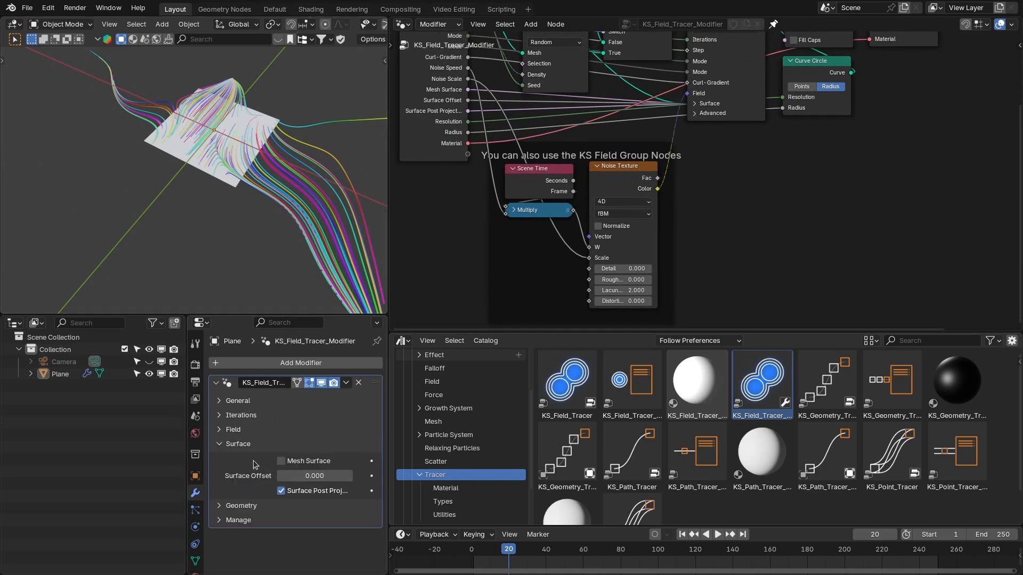
drag(388, 475, 400, 475)
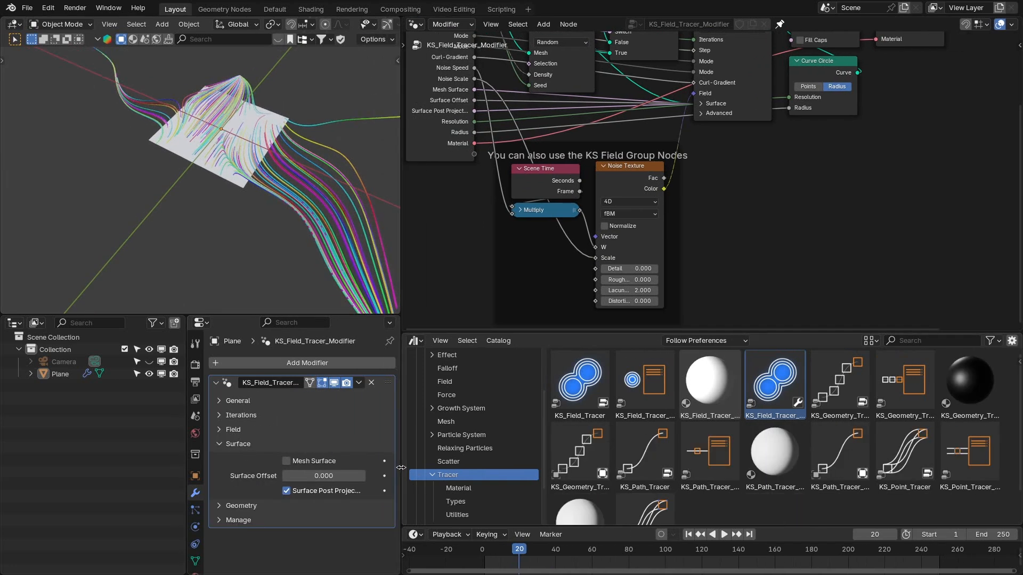
click(281, 461)
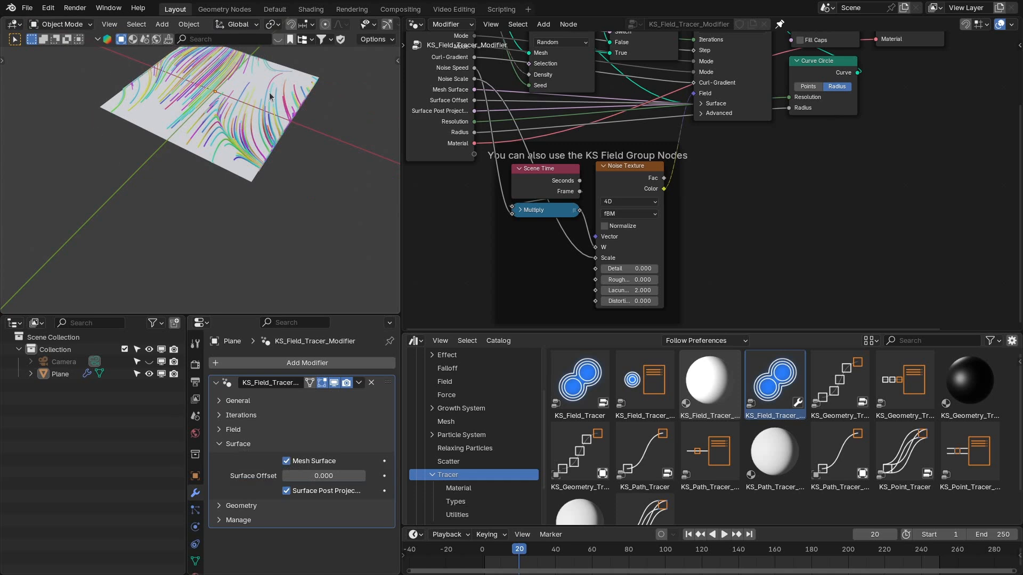
click(287, 460)
click(235, 444)
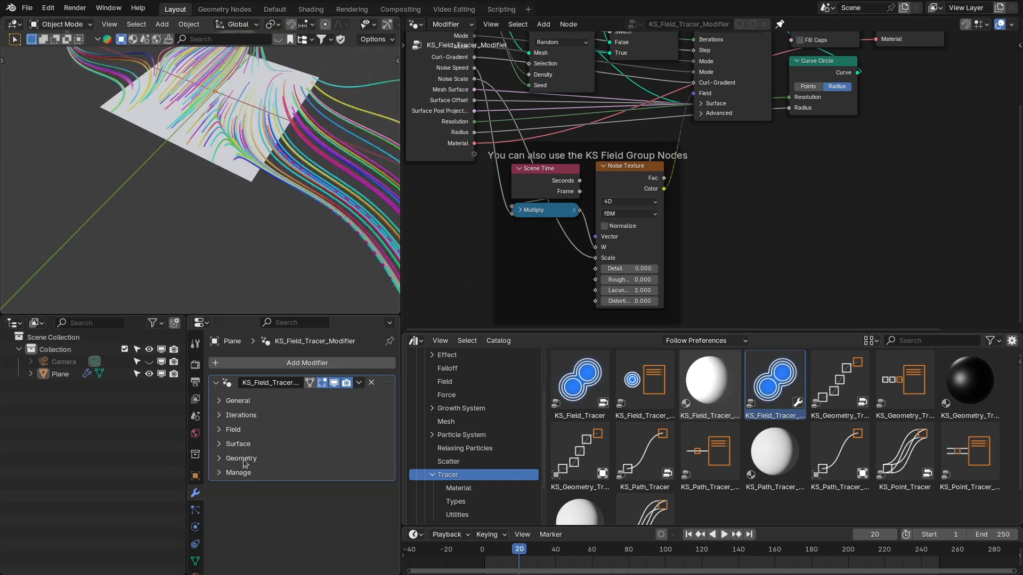
- Check the field tracer's Geometry settings, and in its Iterations settings set the two modes to 3D and Surface Curl
click(245, 458)
key(Home)
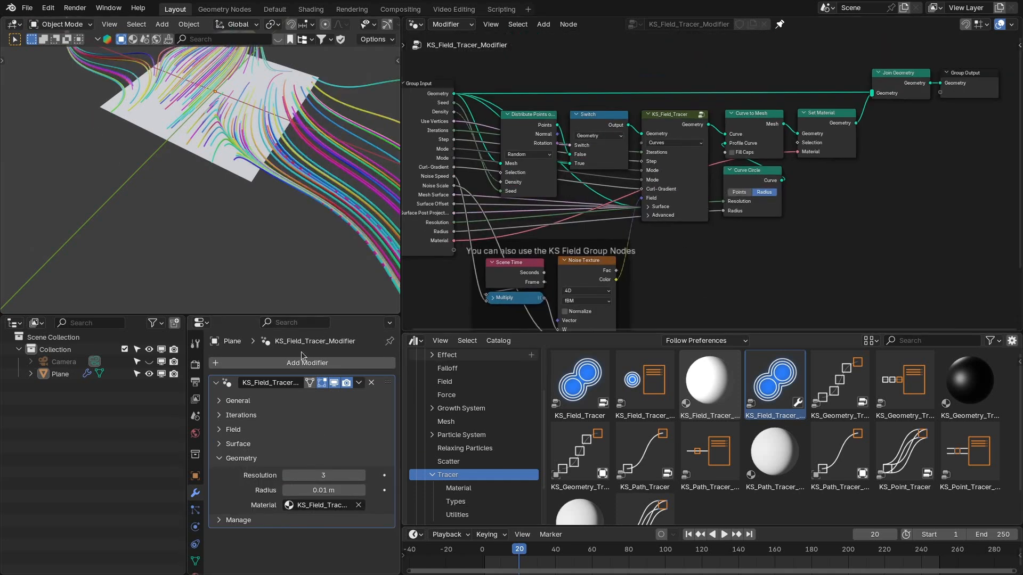
ctrl+click(241, 415)
click(313, 467)
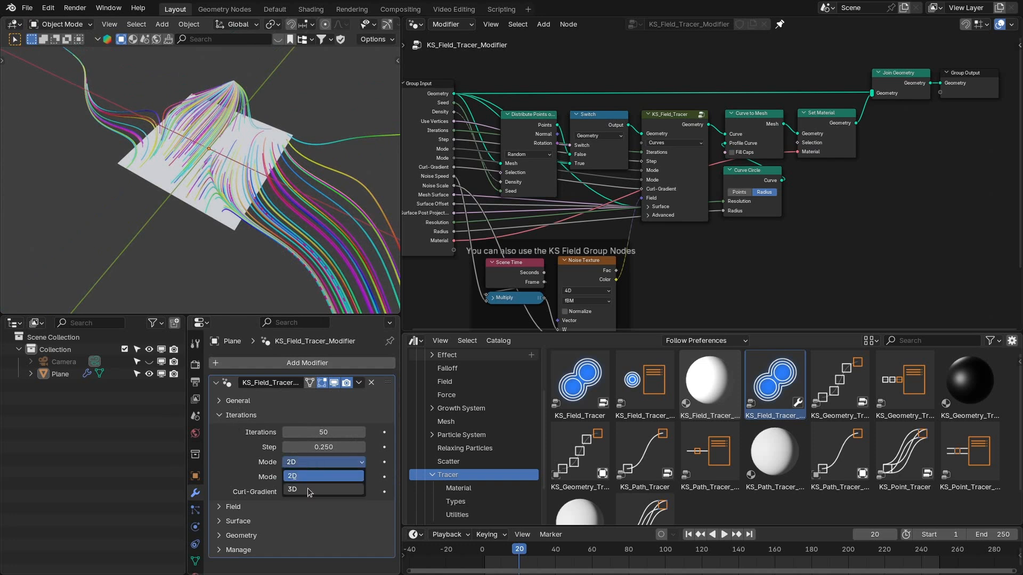
click(299, 488)
click(303, 476)
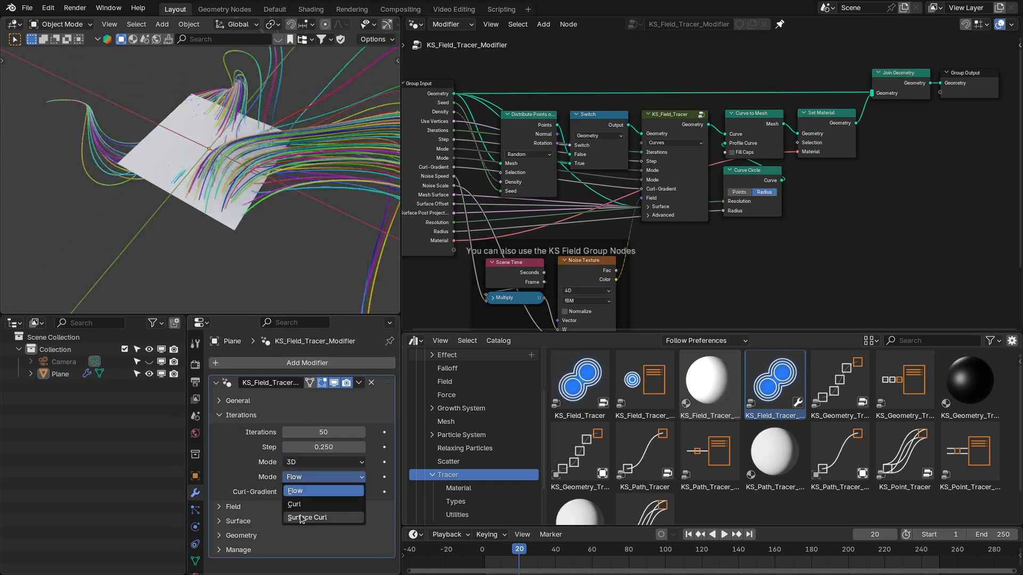
click(326, 518)
middle_drag(245, 239, 299, 171)
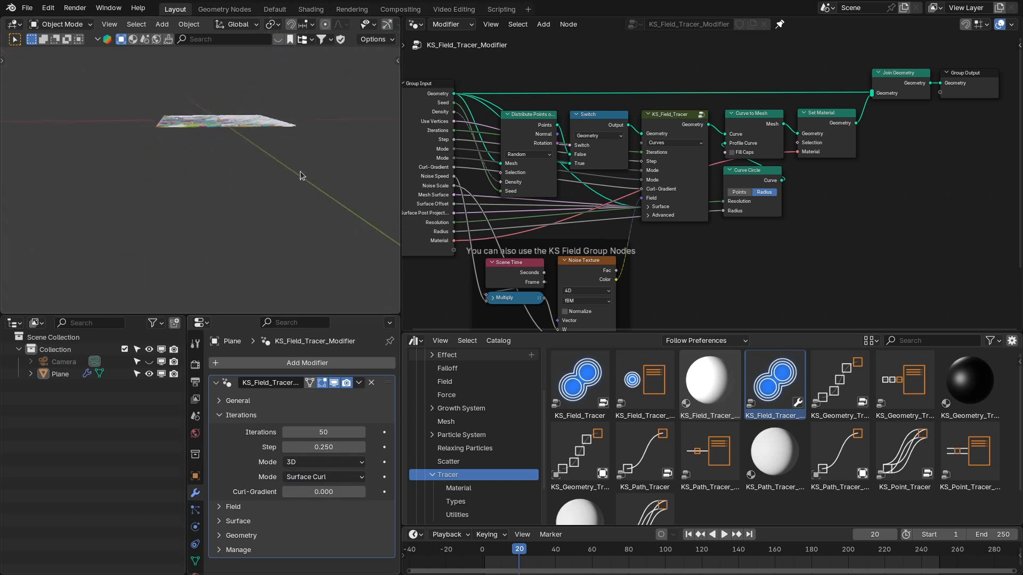
- Subdivide the whole plane four times in Edit Mode from the top view and return to Object Mode
key(KP_7)
key(Tab)
scroll(208, 156, up, 1)
right_click(175, 101)
click(175, 102)
right_click(175, 101)
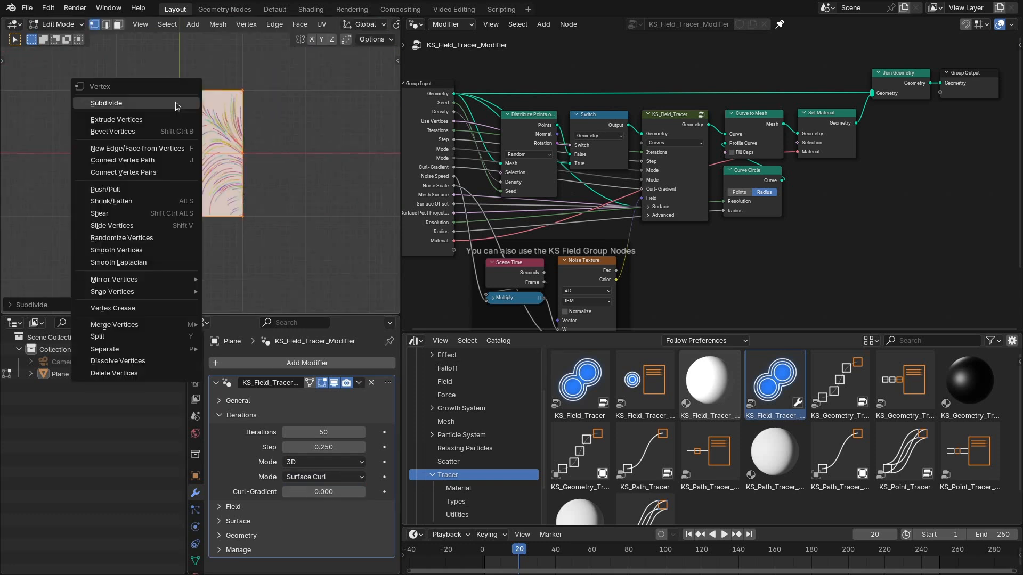
click(175, 102)
right_click(176, 102)
click(175, 101)
right_click(176, 101)
click(176, 103)
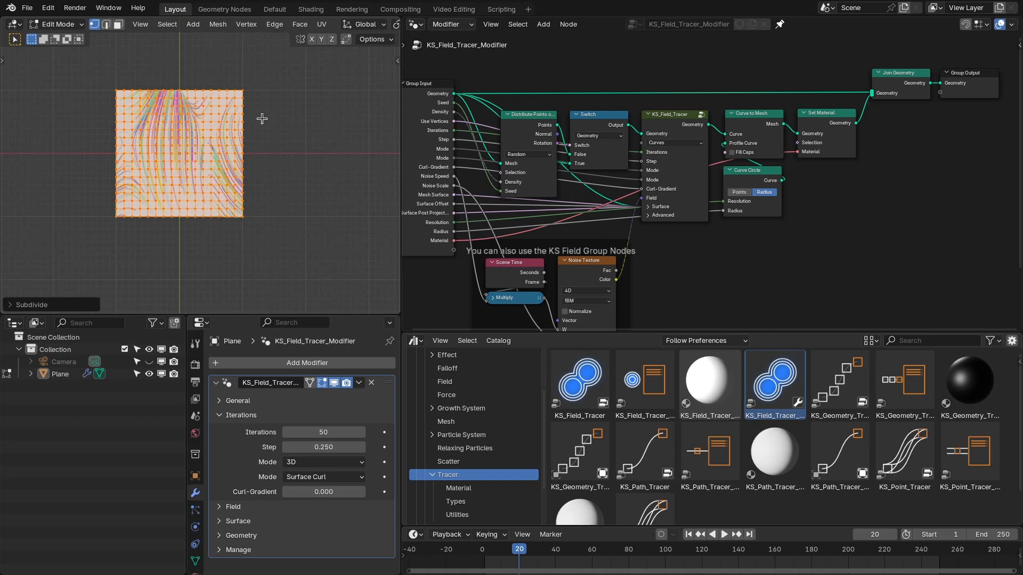
key(Tab)
- Increase the Noise Scale in the field tracer modifier's Field settings with the plane framed in the viewport
key(KP_Decimal)
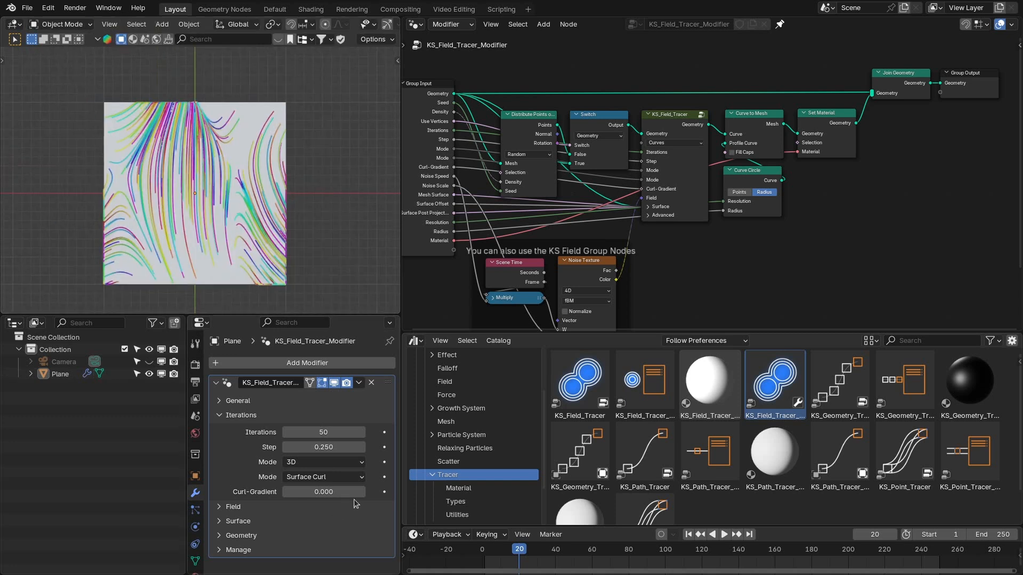
click(241, 513)
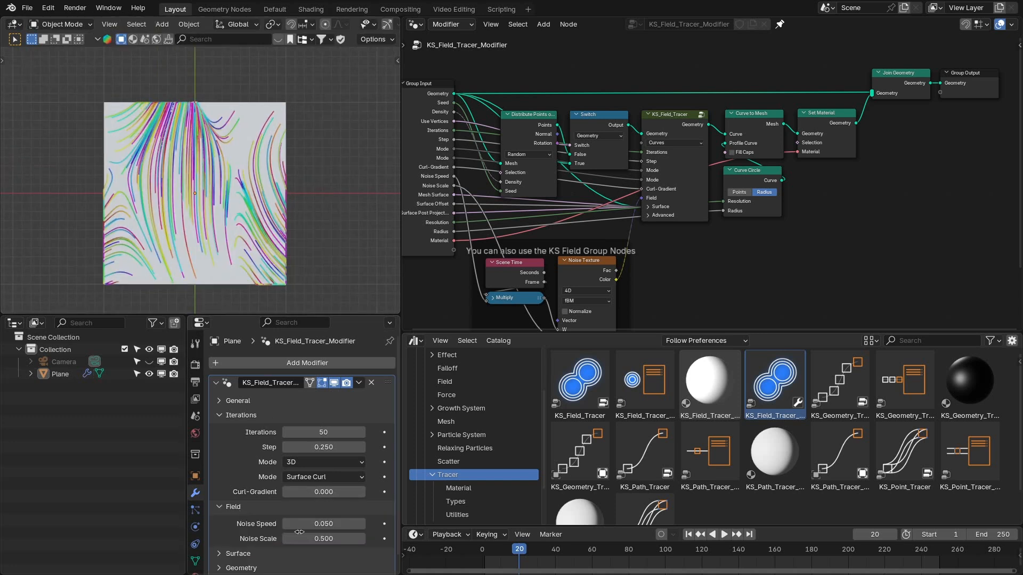
drag(323, 539, 343, 539)
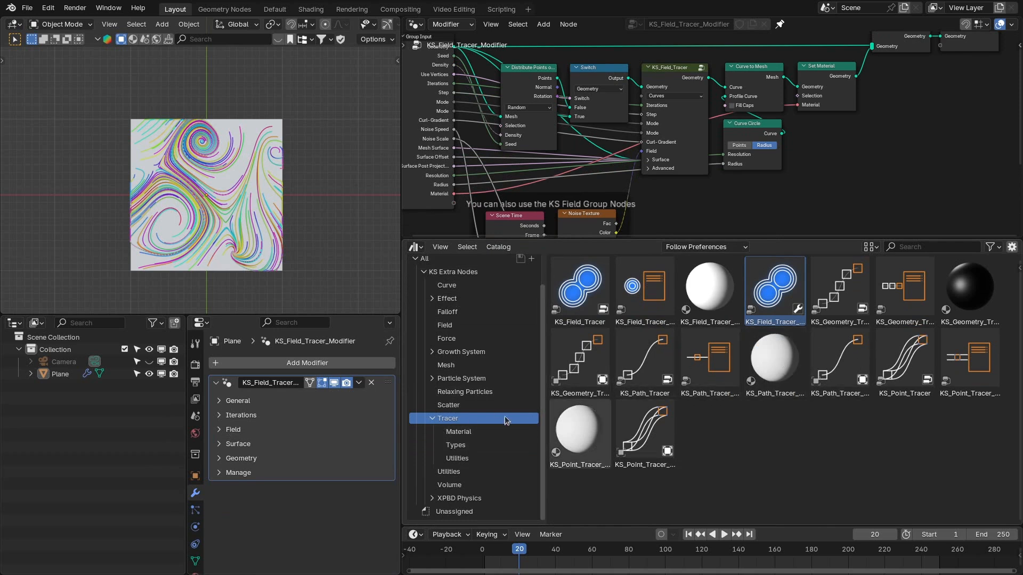
- Add the animation-storing, point-distributing and point-duplicating groups from the Utilities catalog side by side in the cube's geometry node tree
click(479, 445)
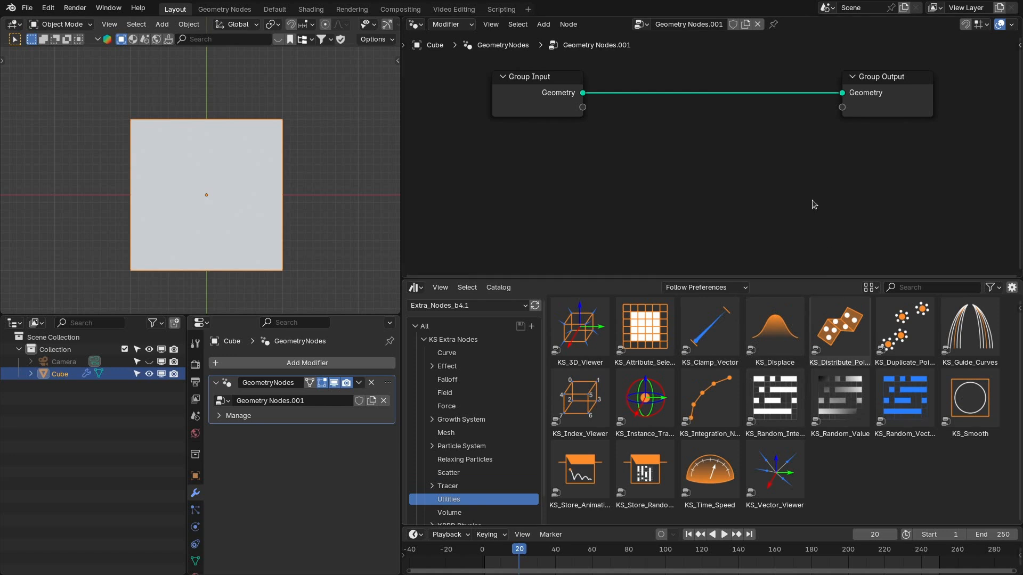
middle_drag(825, 152, 835, 122)
drag(586, 476, 504, 140)
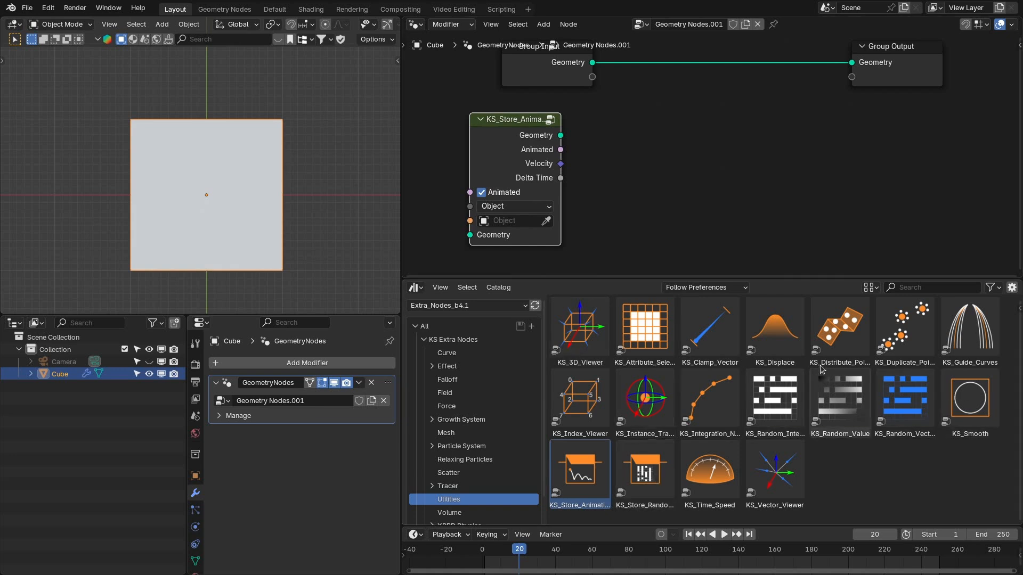
drag(840, 327, 615, 131)
scroll(615, 132, down, 2)
middle_drag(677, 134, 653, 127)
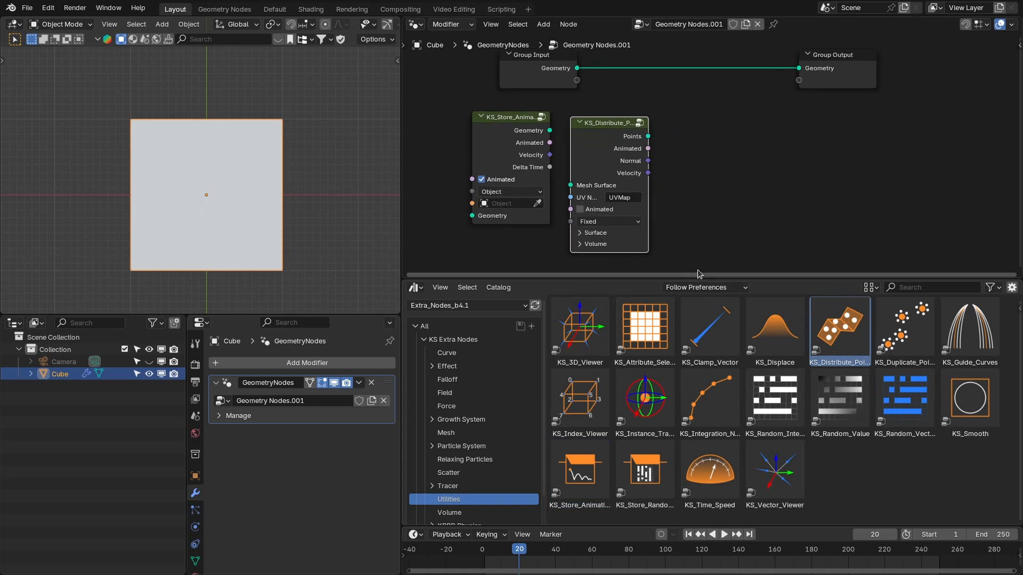
drag(691, 275, 690, 328)
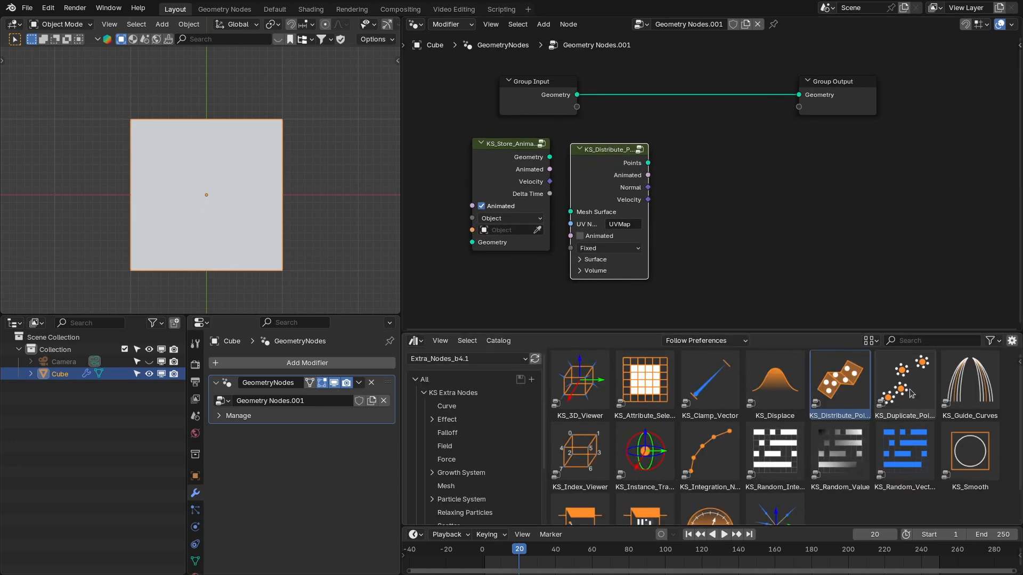
drag(905, 383, 710, 162)
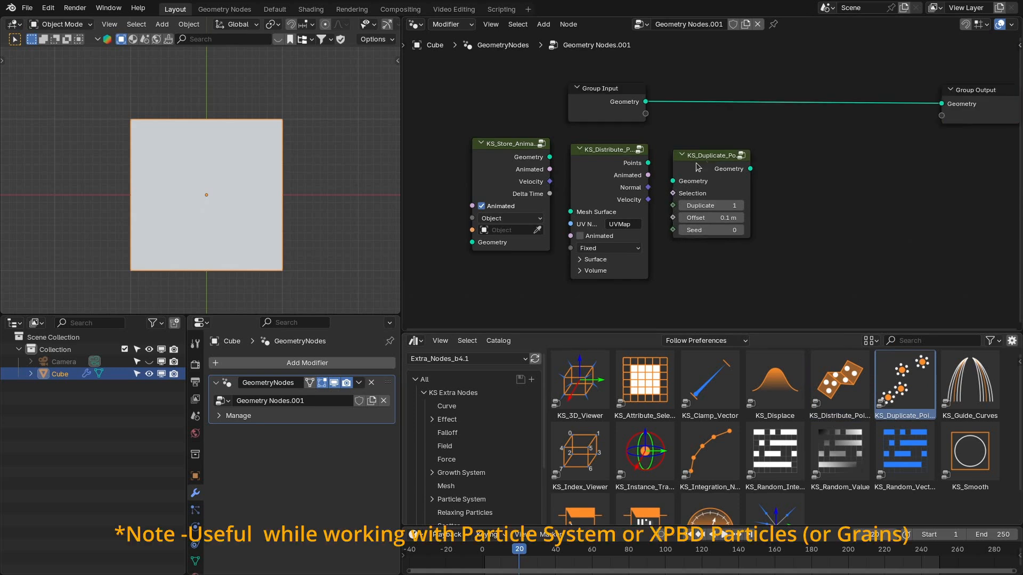
drag(696, 161, 693, 157)
drag(520, 160, 520, 160)
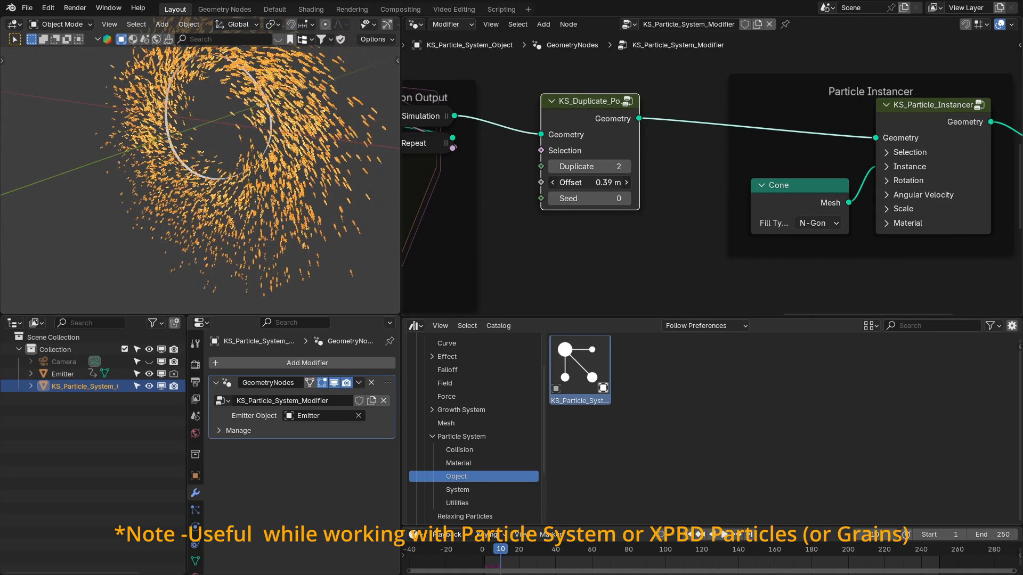
- Set the particle system's point-duplicating node to Duplicate 3, Offset 0.15 m and Seed 2, and toggle its muting to compare
drag(623, 182, 607, 199)
click(626, 167)
double_click(586, 182)
text(0.15)
key(Return)
click(322, 193)
middle_drag(322, 193, 298, 176)
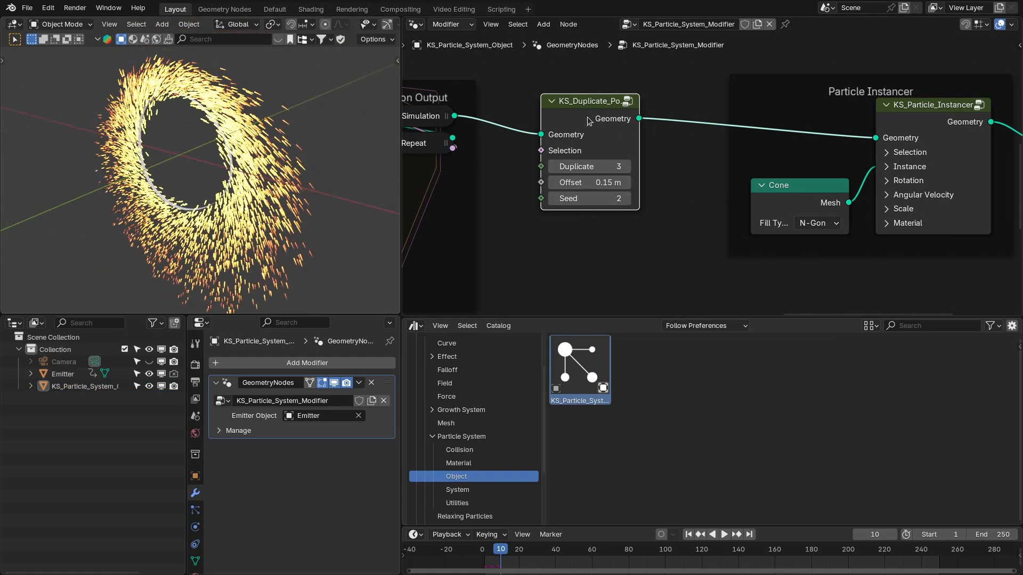
key(m)
key(m)
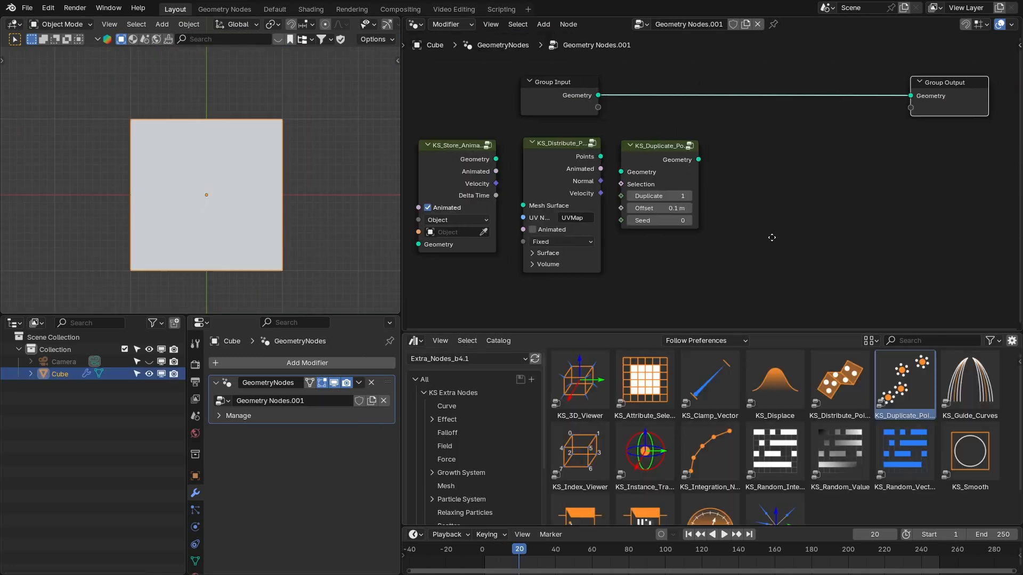
- Add the random integer, random value and random vector groups from the Utilities catalog and arrange them in a row beside the point-duplicating node
drag(775, 452, 767, 178)
drag(829, 457, 895, 191)
middle_drag(895, 191, 818, 192)
drag(904, 453, 894, 203)
drag(704, 148, 872, 190)
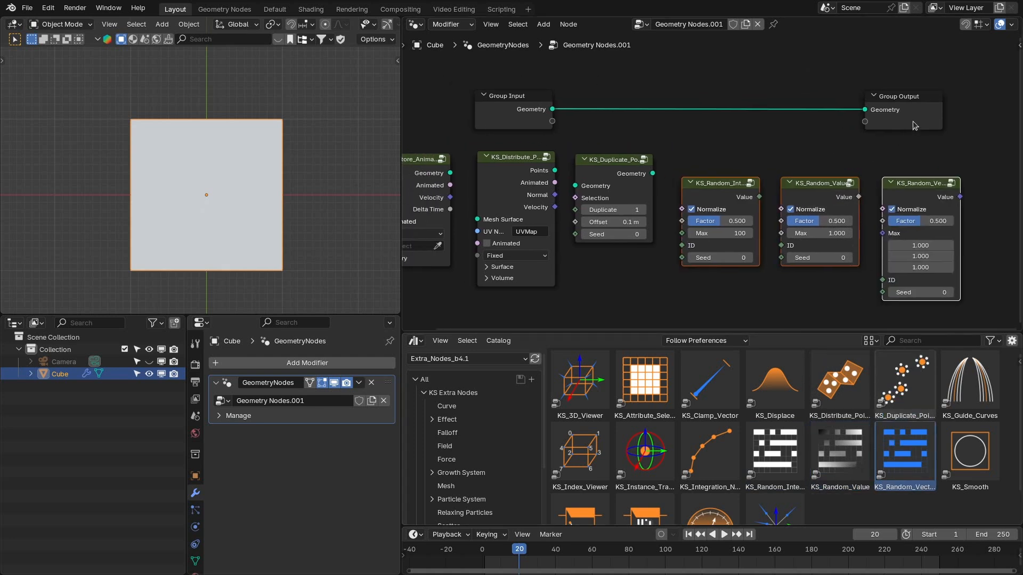
drag(916, 117, 992, 117)
drag(711, 153, 923, 201)
drag(910, 184, 908, 159)
- Preview the random integer group's output on the cube through a Viewer node with attribute text shown in the viewport
middle_drag(732, 149, 730, 164)
ctrl+shift+click(716, 179)
drag(613, 115, 808, 115)
key(q)
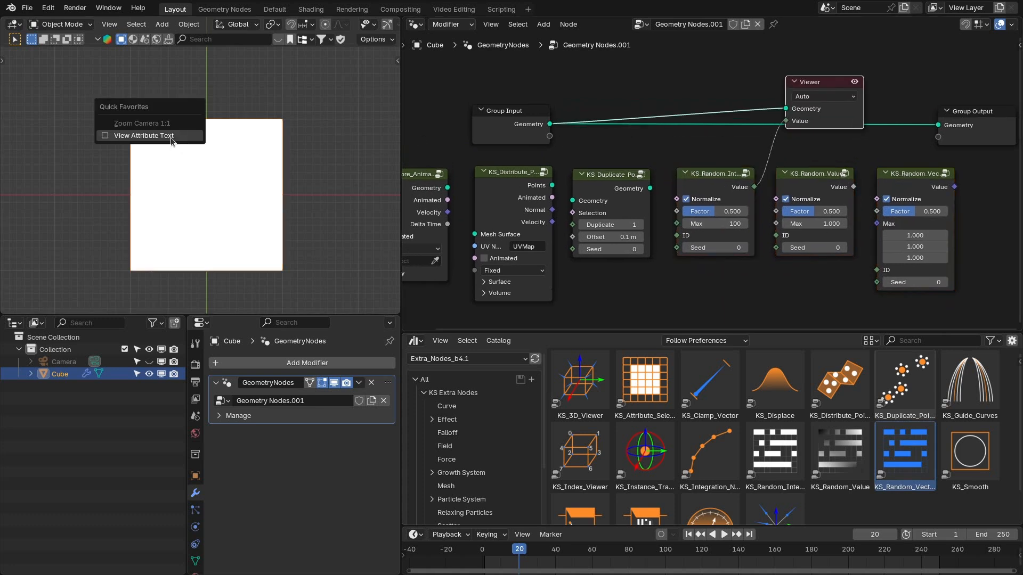
click(172, 139)
middle_drag(210, 152, 324, 187)
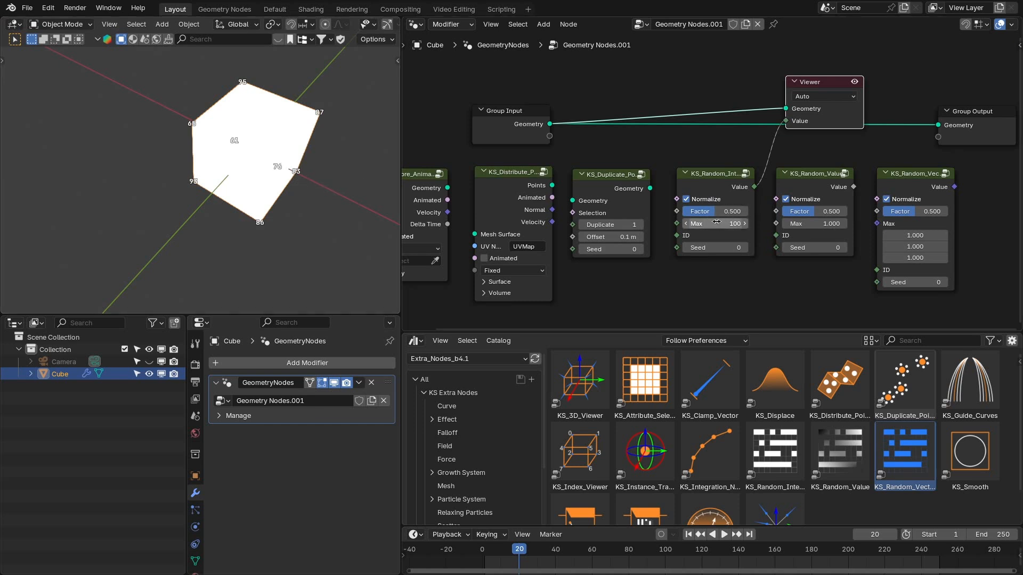
- Set the random integer group's Factor to 1.000, turn off Normalize and set its Seed to 8
scroll(717, 223, up, 2)
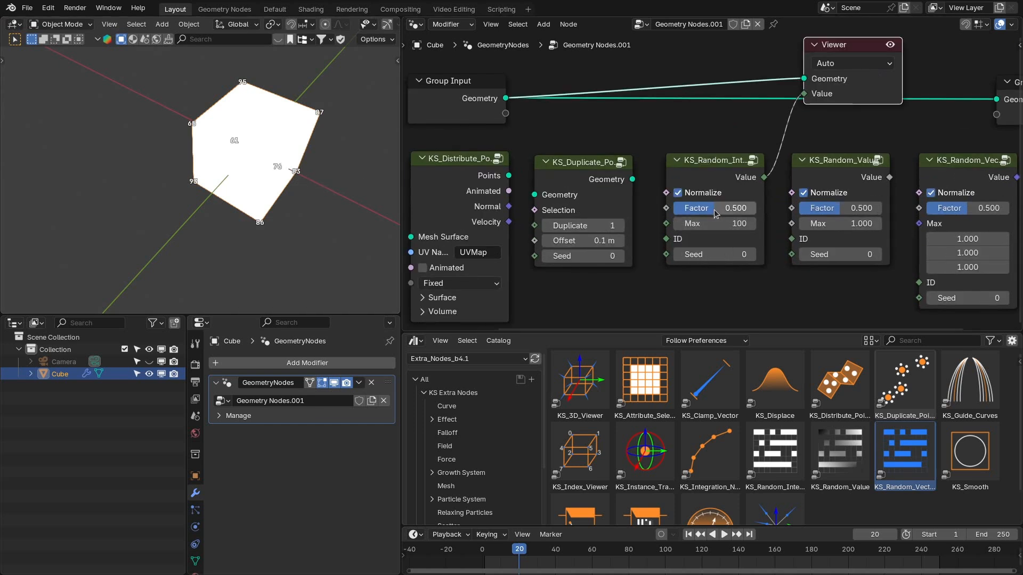
drag(715, 213, 703, 213)
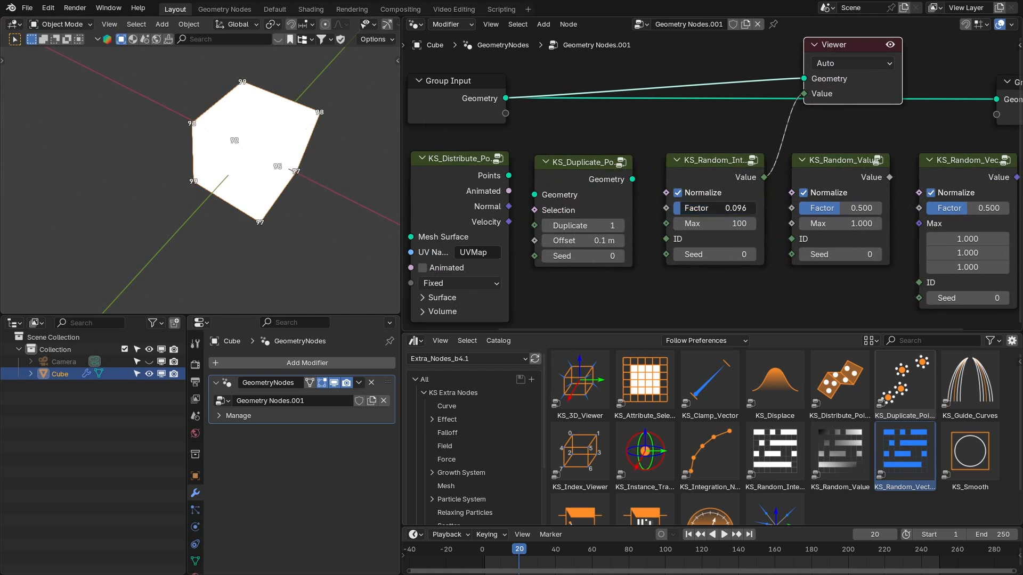
drag(676, 207, 756, 210)
click(704, 196)
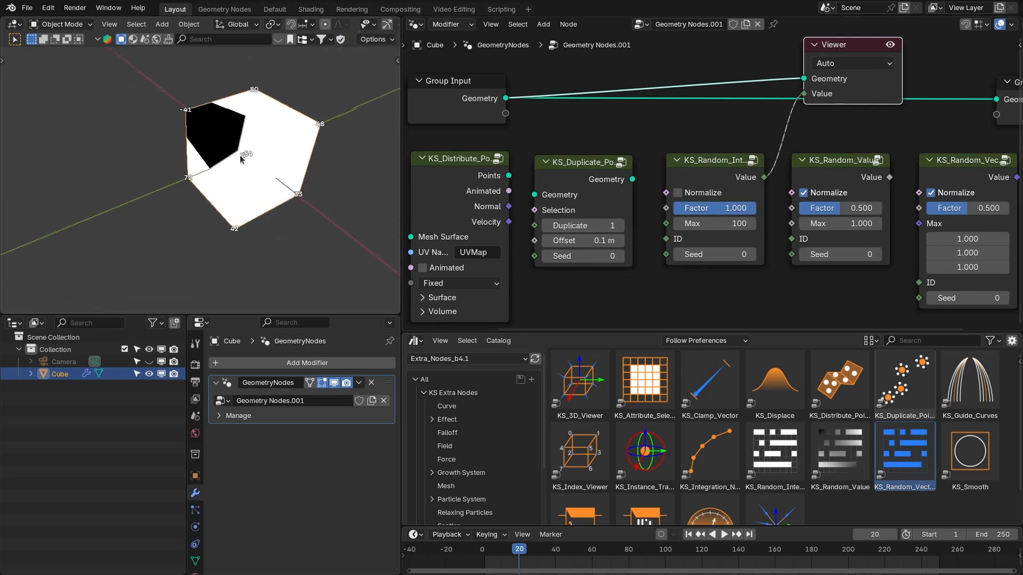
drag(756, 255, 778, 255)
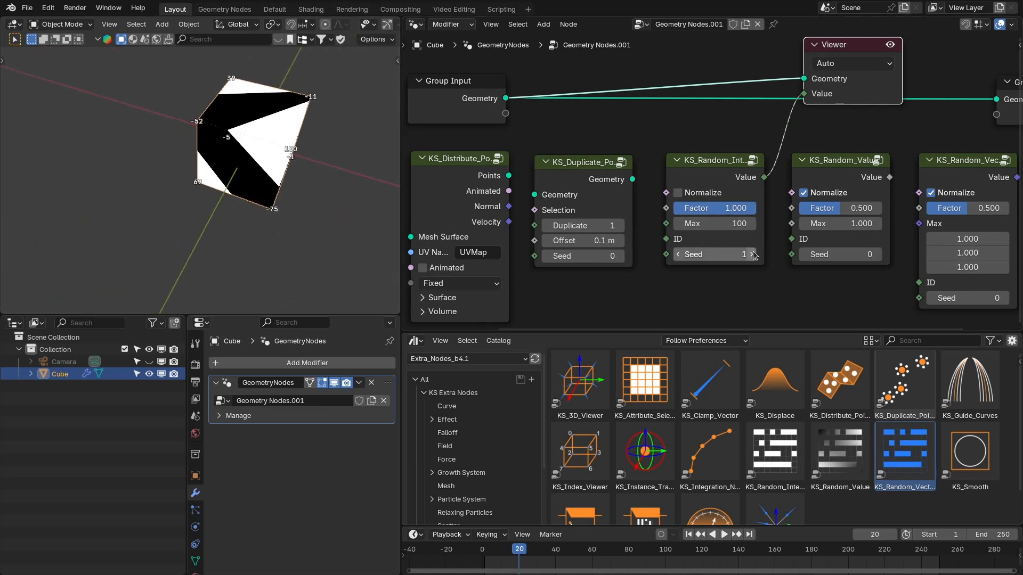
- Preview the random value group's output and the random vector group's output through the Viewer node
ctrl+scroll(785, 179, right, 3)
ctrl+shift+click(788, 177)
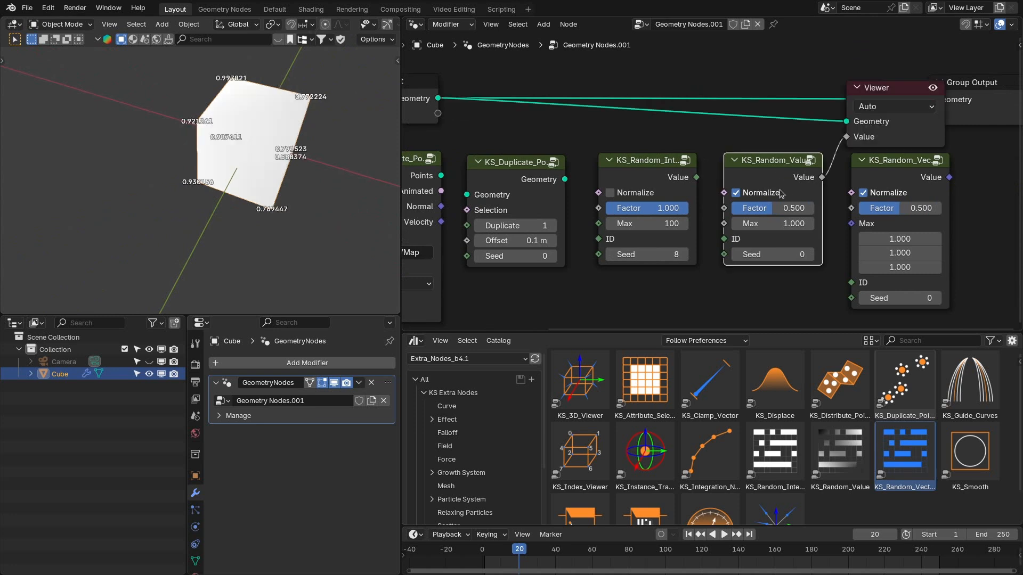
middle_drag(884, 173, 829, 171)
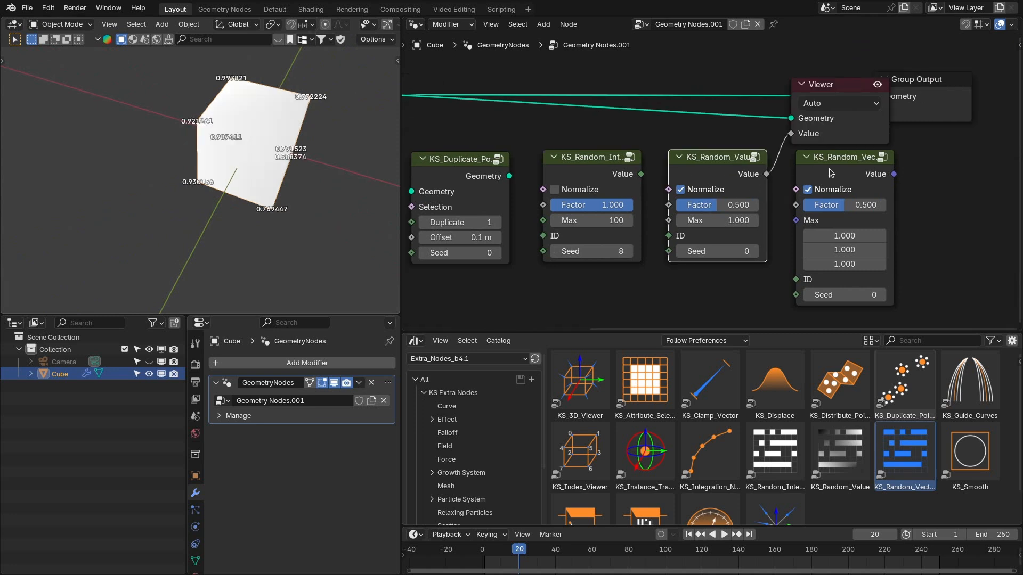
ctrl+shift+click(830, 171)
middle_drag(586, 254, 722, 221)
- Add the KS_Volume_Cube group from the Volume catalog to the plane's node tree, widening its node and spacing it from the Group Output
scroll(722, 221, down, 2)
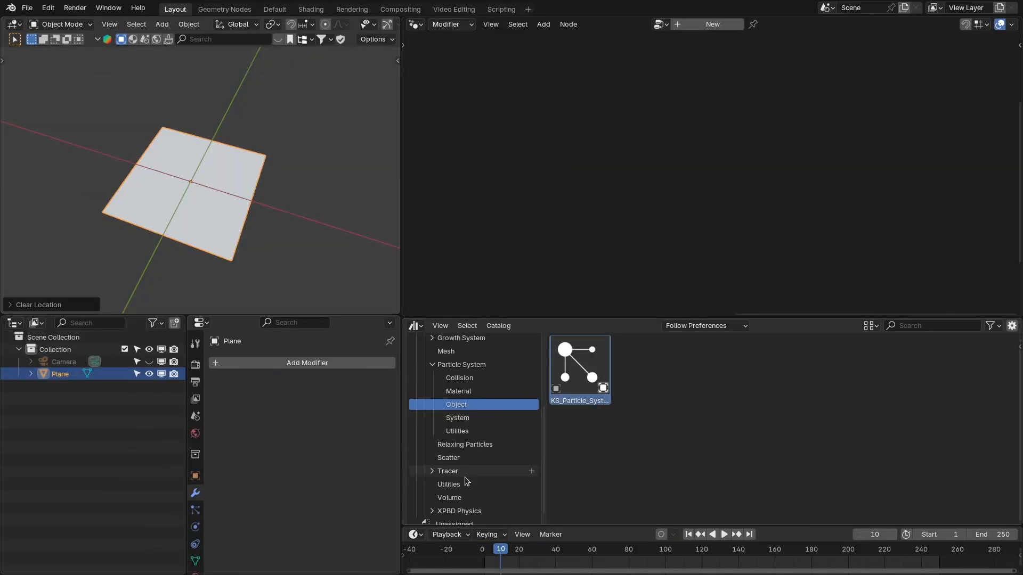
scroll(464, 477, down, 1)
click(453, 486)
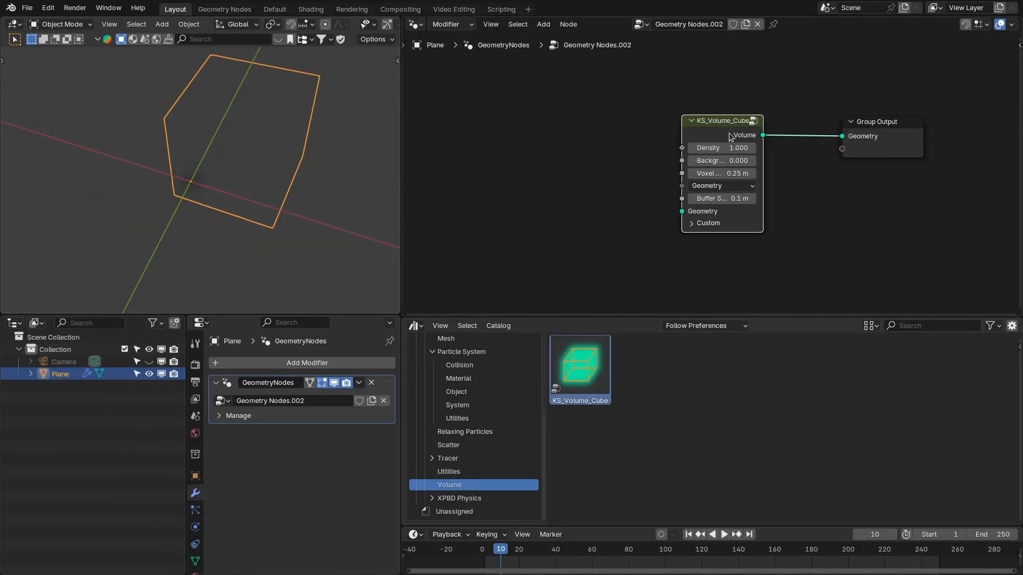
scroll(733, 147, up, 1)
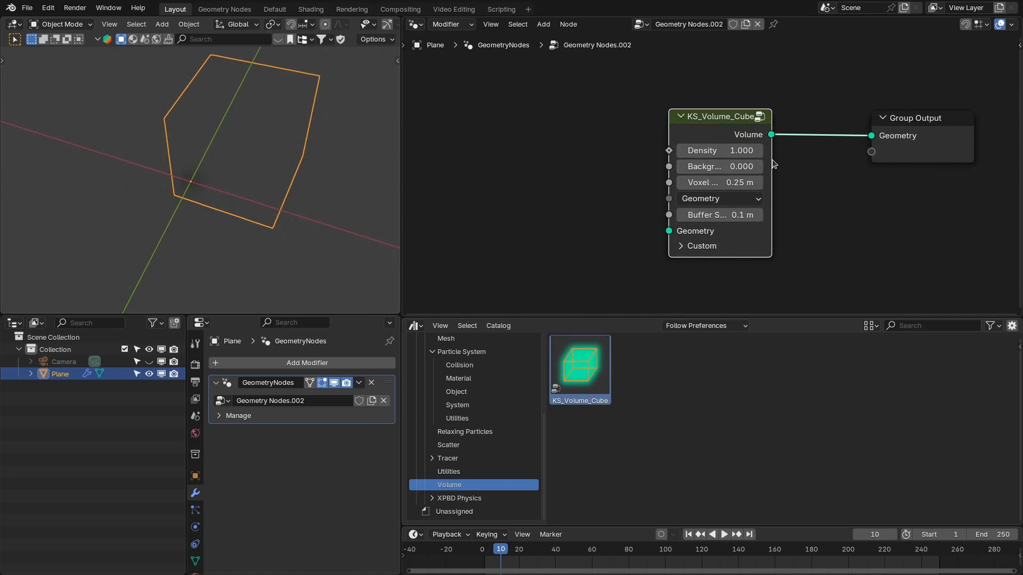
drag(770, 158, 794, 158)
middle_drag(794, 158, 707, 133)
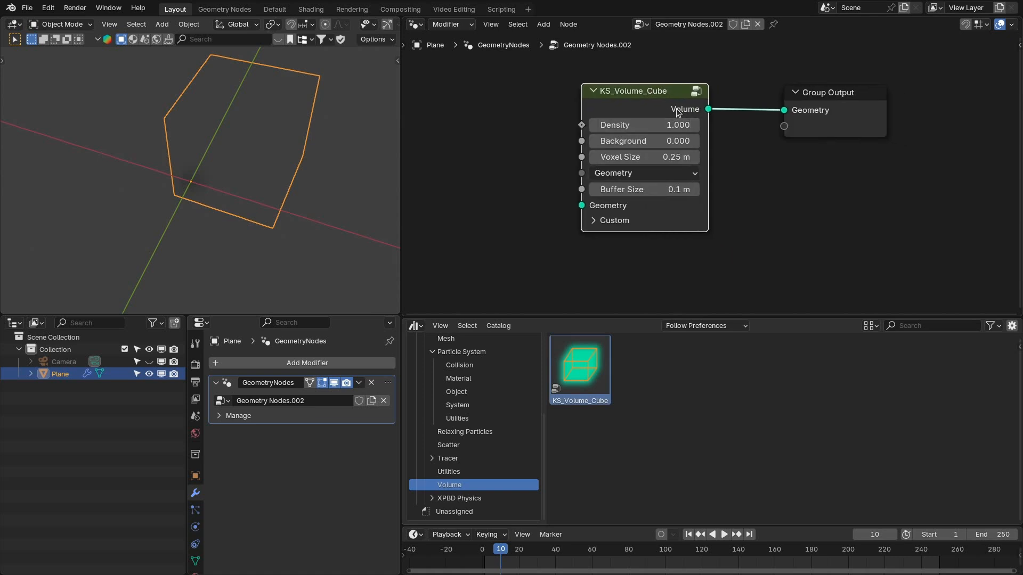
drag(866, 121, 938, 96)
- Check the volume cube group's Custom bounds settings and collapse them again
click(635, 196)
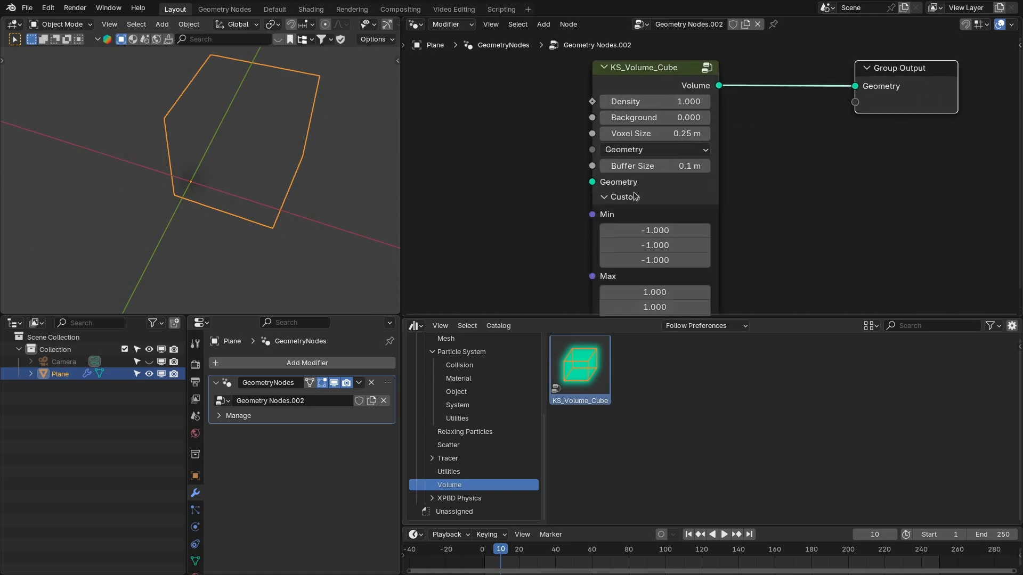
scroll(639, 192, down, 1)
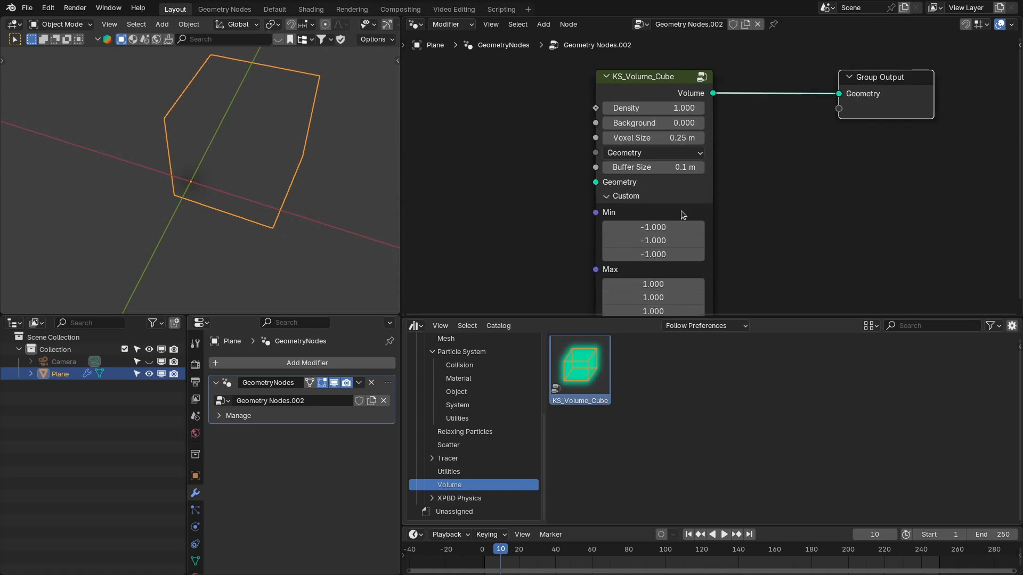
middle_drag(642, 253, 636, 205)
middle_drag(640, 164, 635, 205)
click(624, 190)
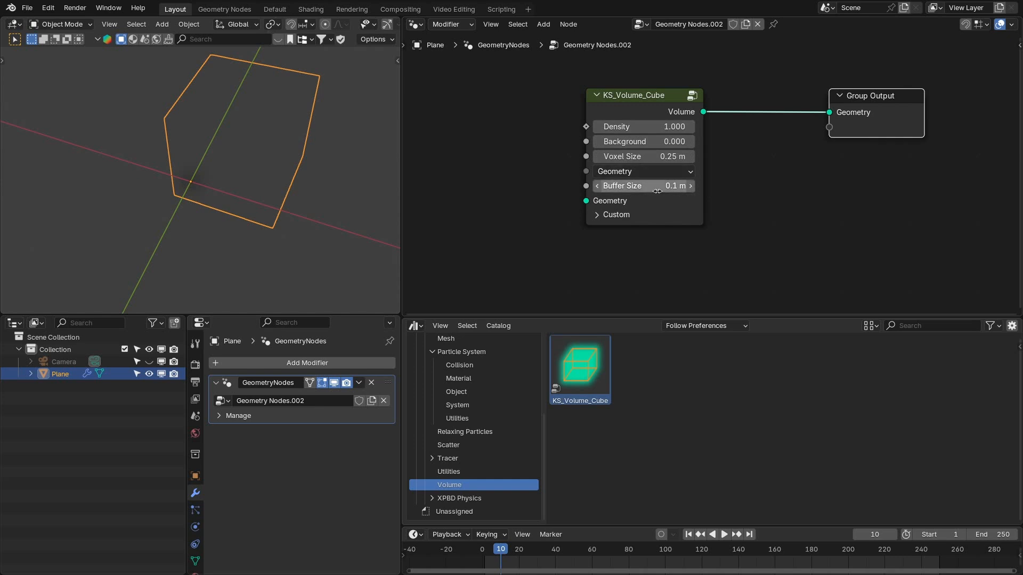
middle_drag(732, 139, 743, 147)
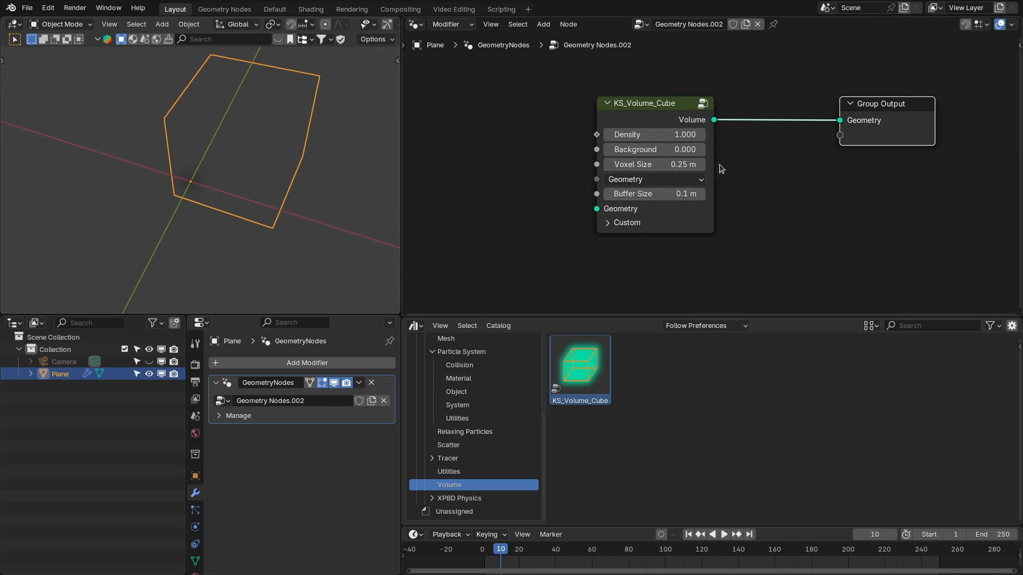
- Insert a Volume to Mesh node between the volume cube group and the Group Output
drag(878, 117, 947, 117)
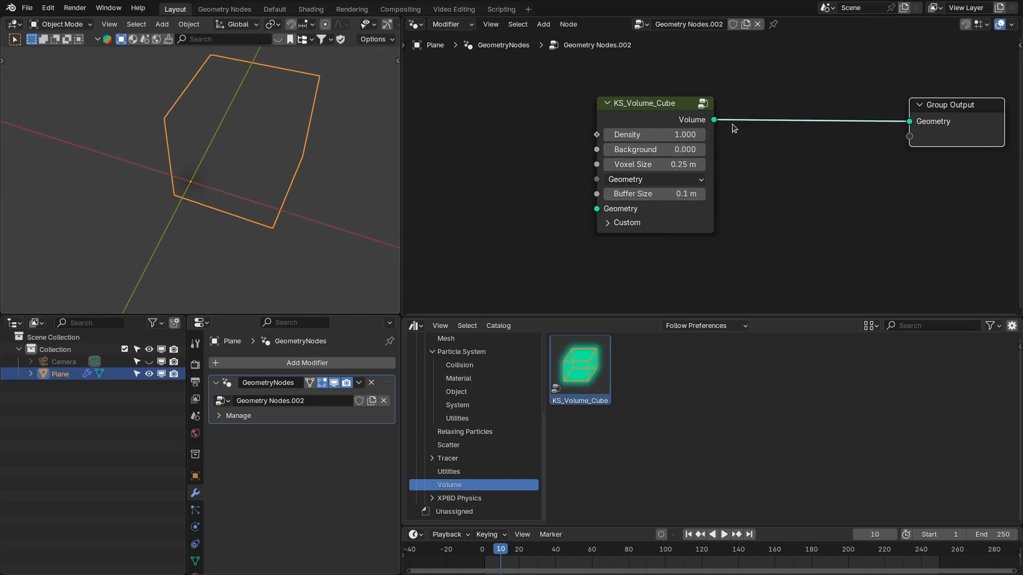
drag(714, 121, 775, 178)
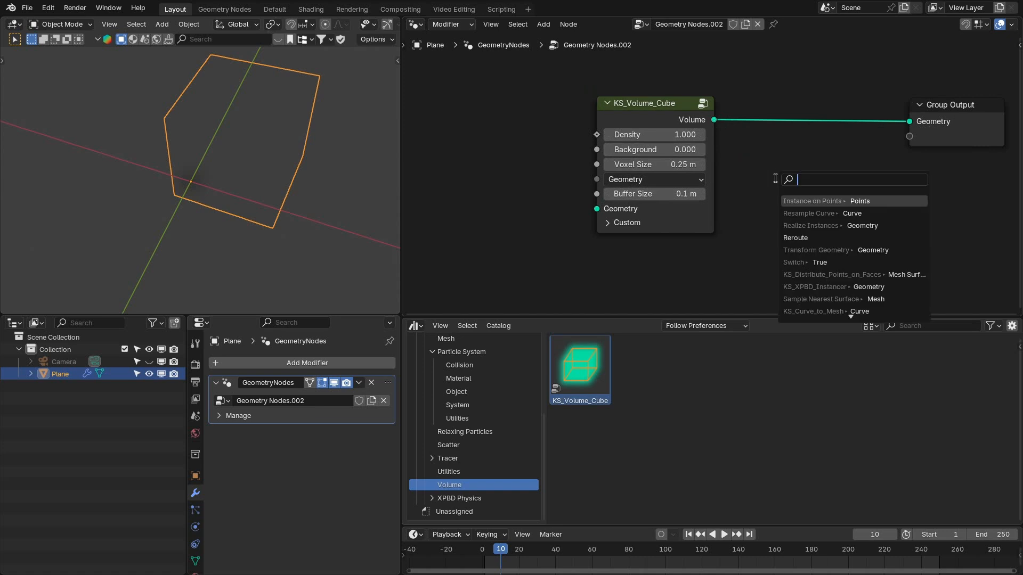
text(v to mesh)
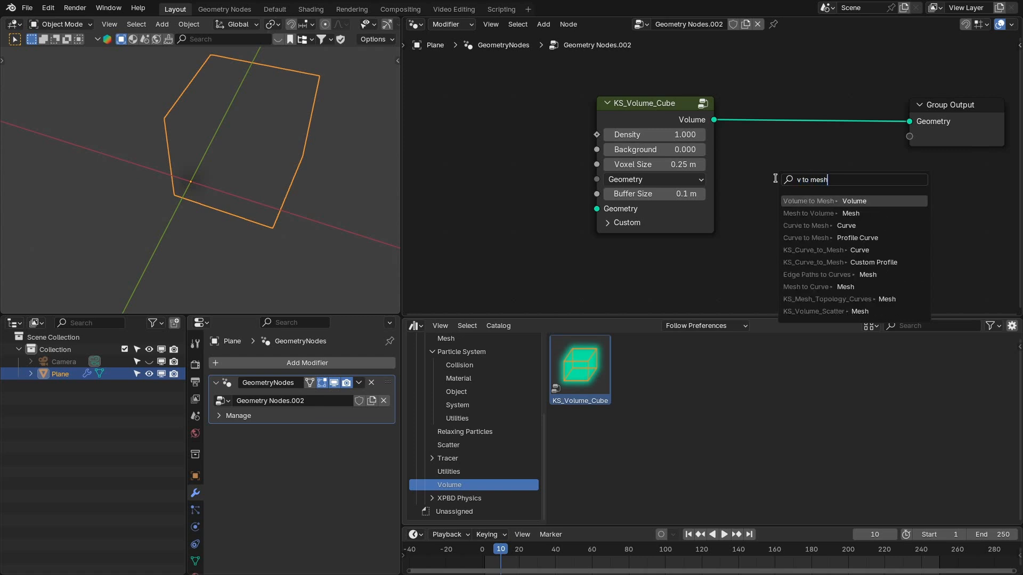
key(Return)
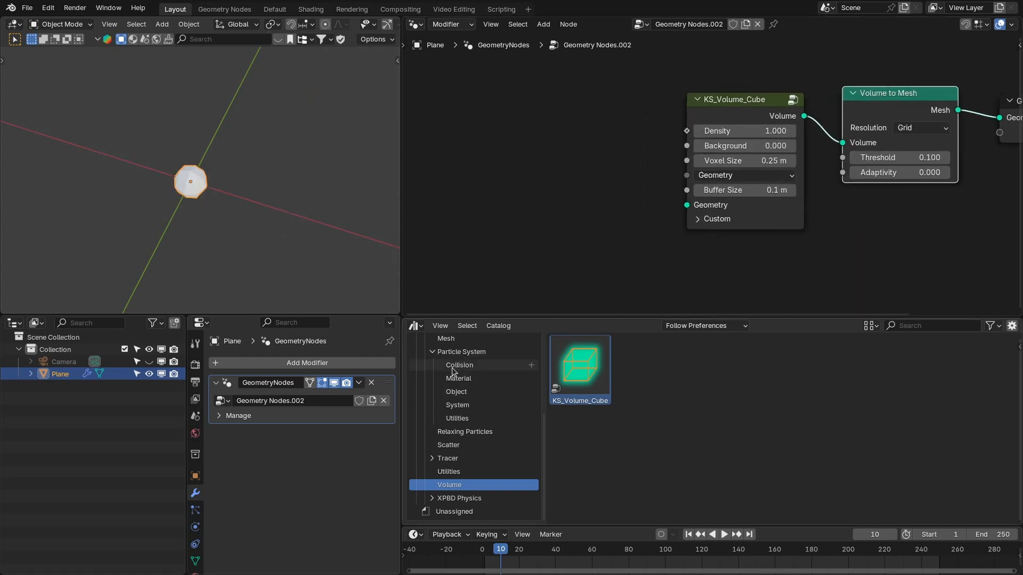
- Add the curve edge falloff group from the Falloff catalog and connect its Falloff output to the volume cube's Density
scroll(451, 409, up, 5)
click(450, 392)
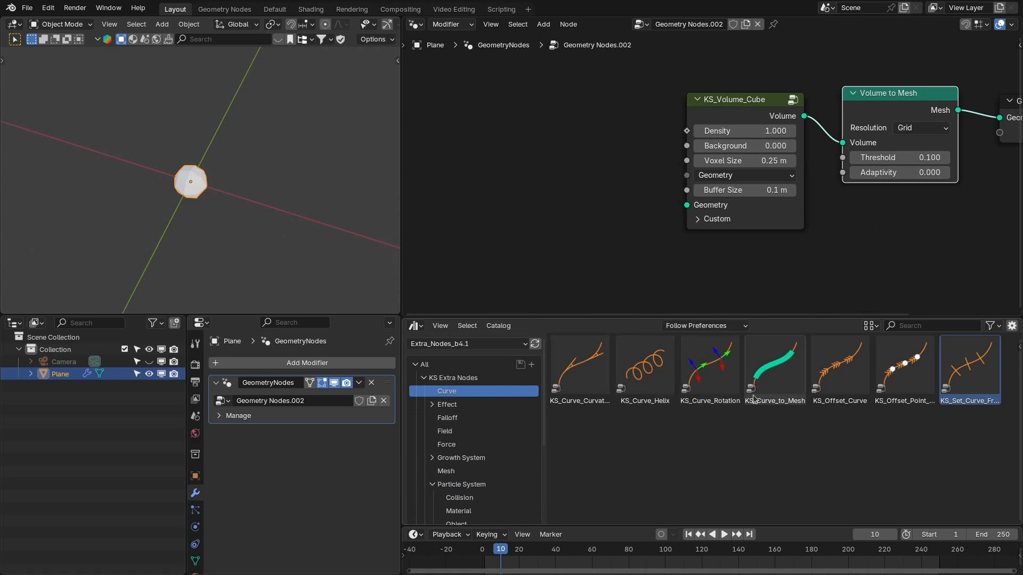
click(485, 419)
drag(581, 377, 659, 134)
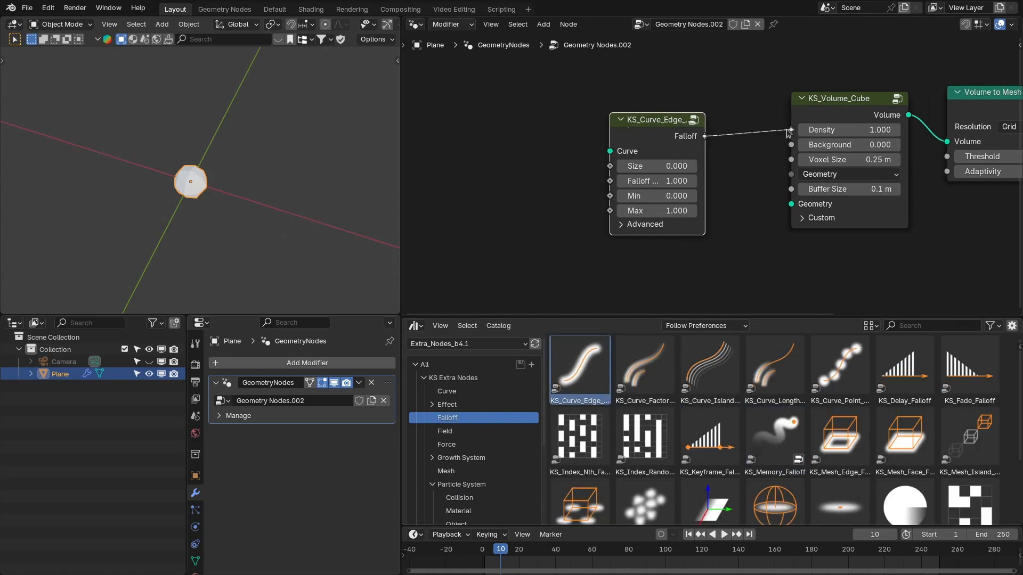
drag(788, 133, 790, 130)
drag(668, 134, 717, 116)
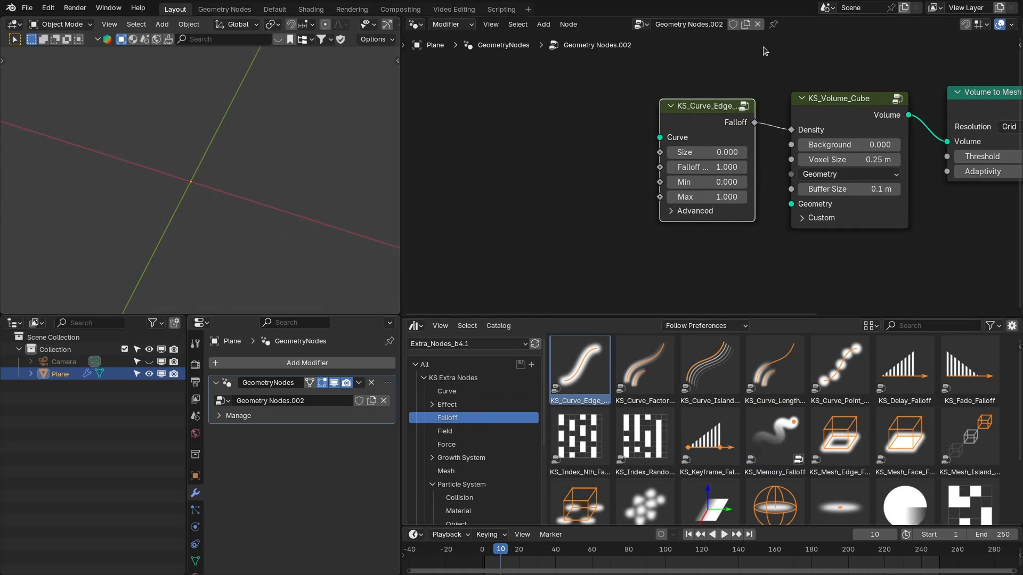
- Pin the plane's node tree and add a Bézier circle at the world origin
click(773, 24)
key(shift+a)
mouse_move(162, 183)
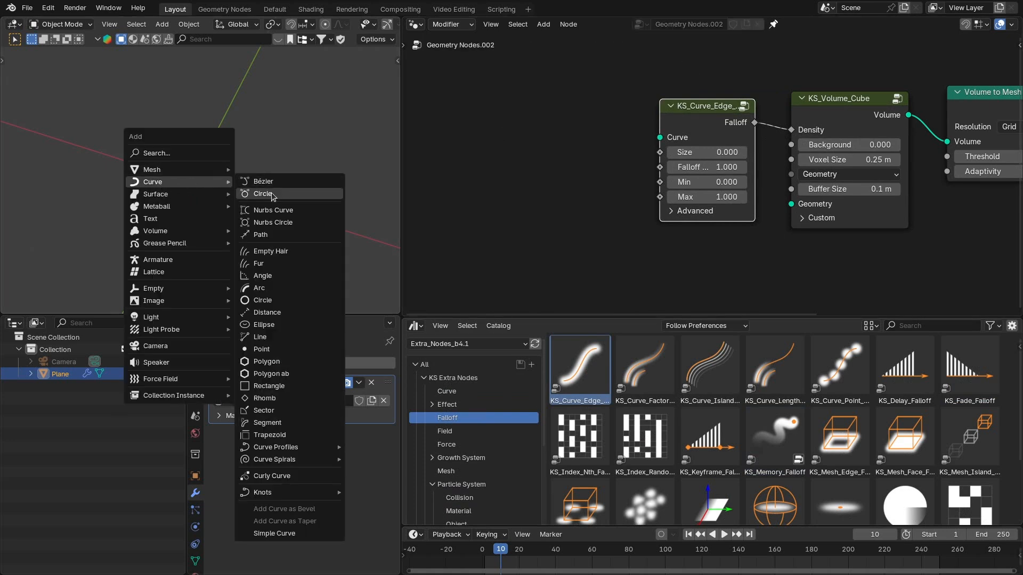
click(272, 195)
key(alt+g)
- Bring the Bézier circle into the node tree and connect its geometry to the falloff's Curve and the volume cube's Geometry inputs
drag(70, 362, 511, 114)
drag(583, 186, 660, 138)
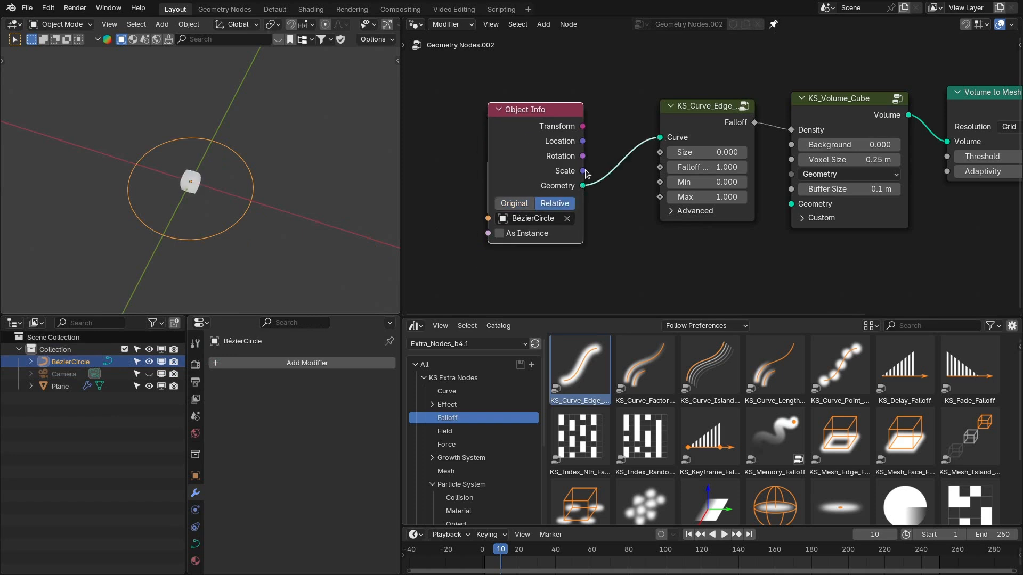
drag(583, 185, 792, 203)
- Set the curve edge falloff's falloff distance to 0.25 and the volume cube's Voxel Size to 0.1 m
scroll(693, 171, up, 2)
double_click(652, 147)
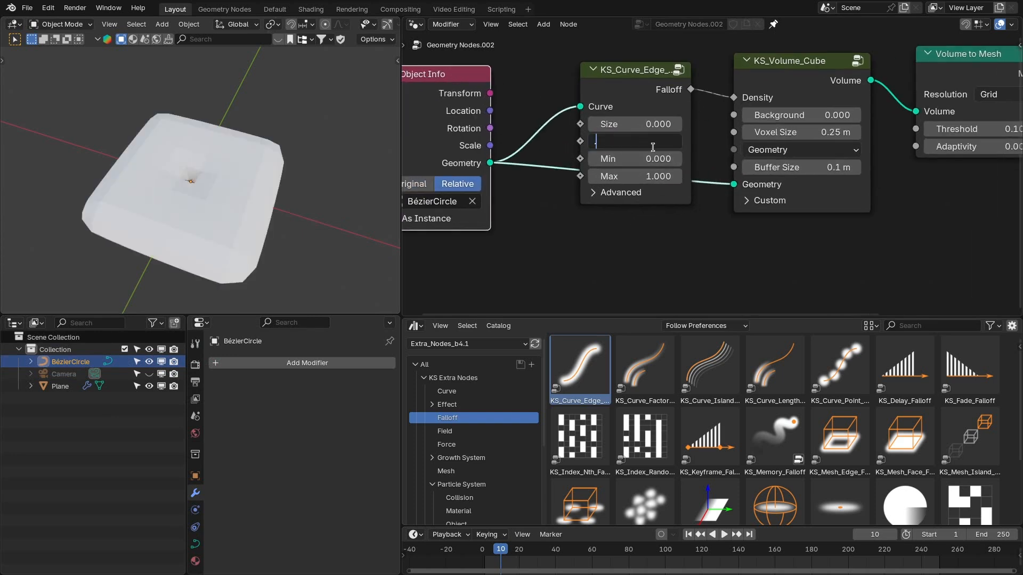
text(.25)
key(Return)
scroll(652, 147, down, 1)
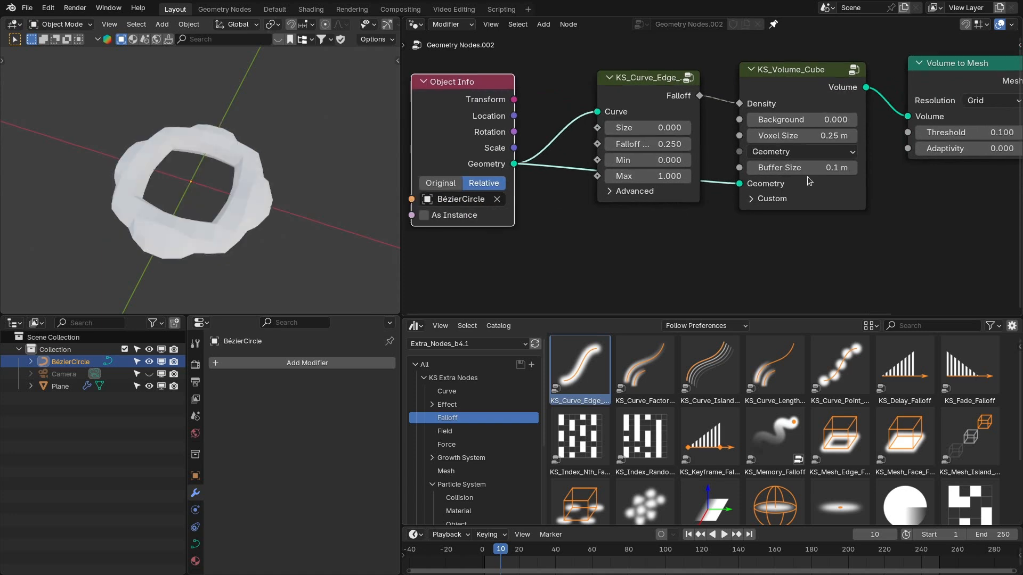
middle_drag(653, 147, 539, 154)
double_click(700, 137)
key(BackSpace)
text(.1)
key(Return)
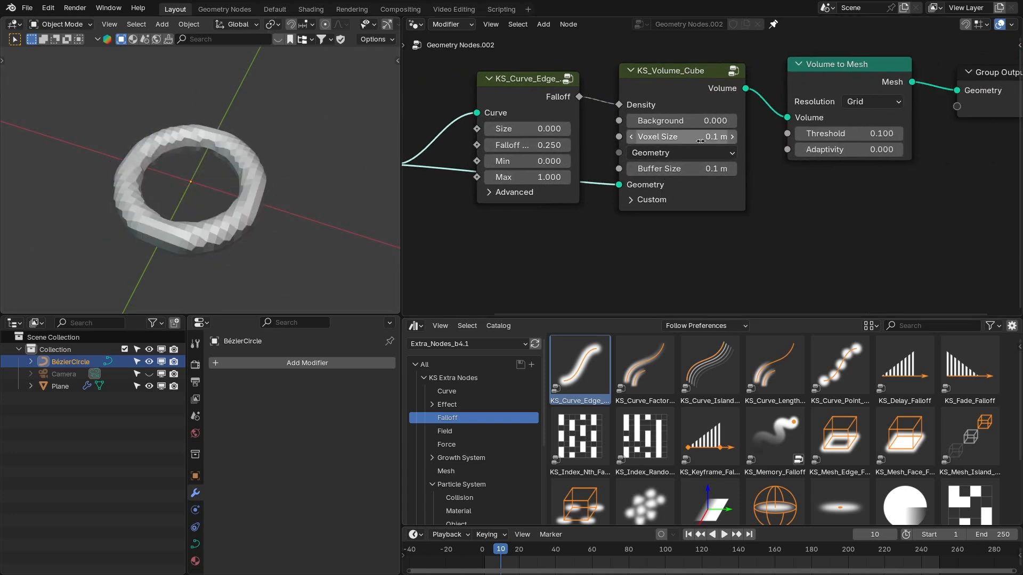
- Tidy the layout of the volume cube, Volume to Mesh and Group Output nodes and inspect the ring mesh at an angle
scroll(725, 184, down, 1)
click(660, 101)
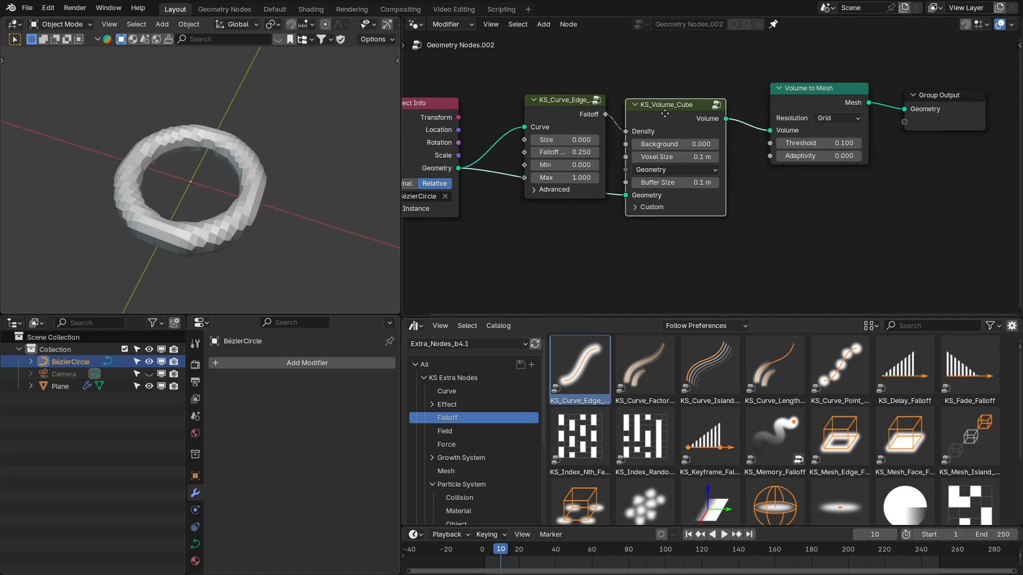
scroll(660, 104, down, 1)
middle_drag(226, 176, 232, 158)
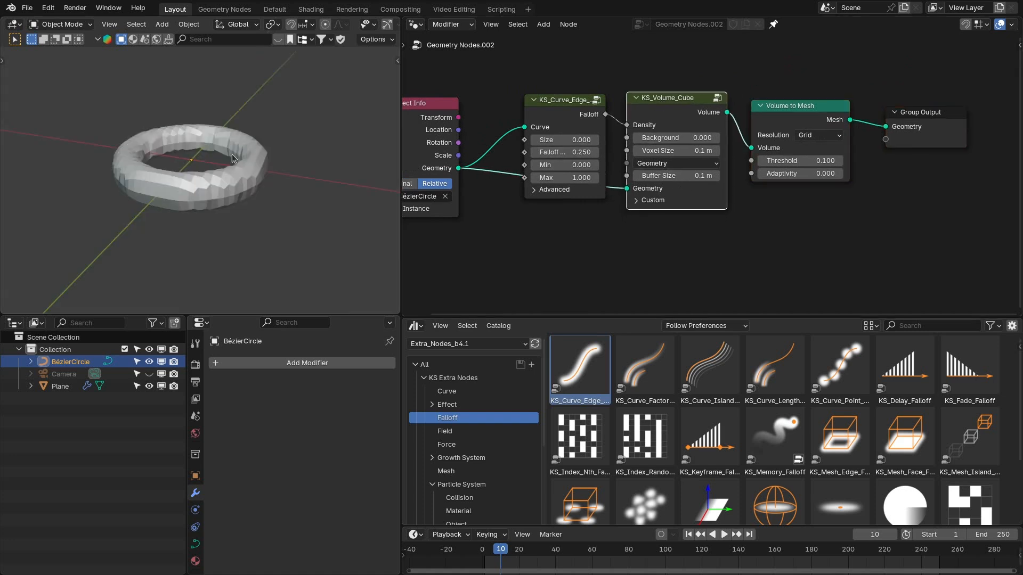
- Edit the Bézier circle in a full-screen top view with the freehand curve Draw tool active
key(KP_7)
key(ctrl+alt+space)
scroll(305, 233, down, 4)
key(Tab)
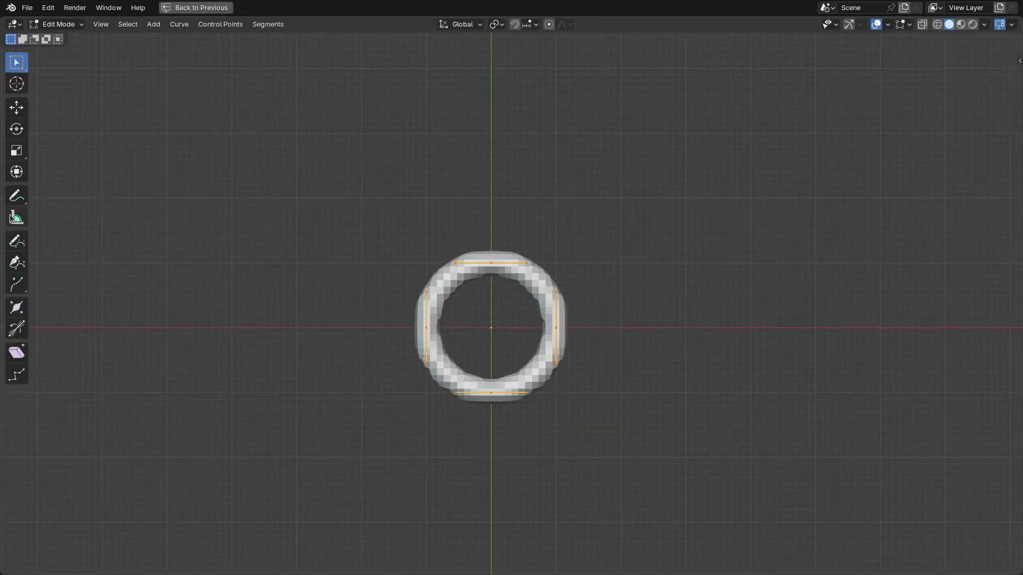
click(17, 240)
drag(319, 260, 715, 275)
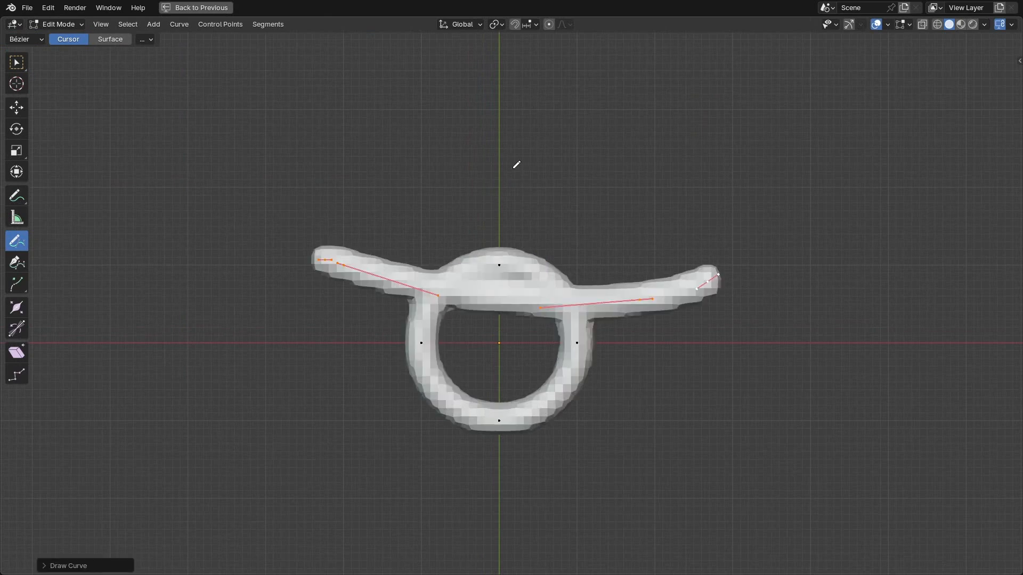
drag(519, 157, 271, 410)
drag(660, 183, 489, 459)
key(ctrl+z)
key(ctrl+z)
key(ctrl+z)
- Draw a network of long, crossing freehand curves over and around the circle, finishing in Object Mode with the full layout restored
drag(299, 295, 676, 195)
drag(307, 364, 797, 256)
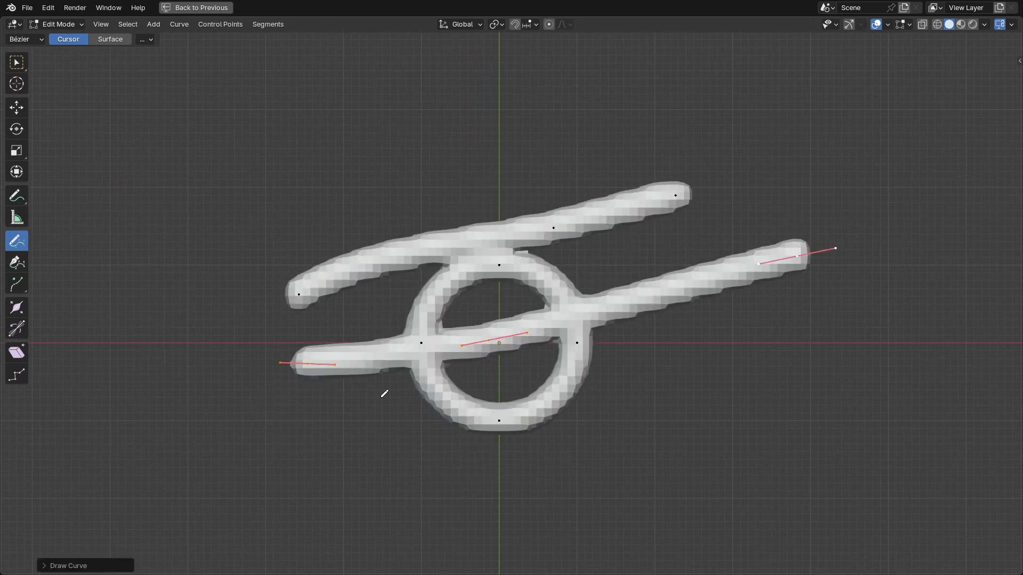
drag(381, 397, 698, 368)
drag(561, 176, 634, 477)
drag(673, 153, 769, 474)
drag(809, 166, 816, 405)
drag(249, 187, 337, 495)
mouse_move(386, 88)
mouse_down()
mouse_move(339, 163)
mouse_move(661, 433)
mouse_up()
scroll(627, 395, down, 2)
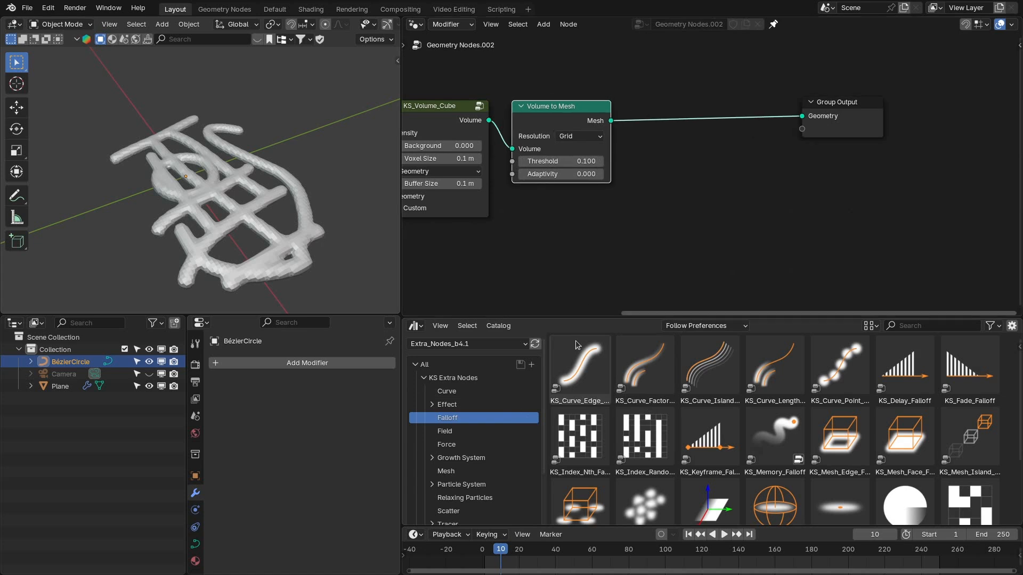
- Insert KS_Smooth from the Utilities catalog between the Volume to Mesh and Group Output nodes
scroll(522, 481, down, 3)
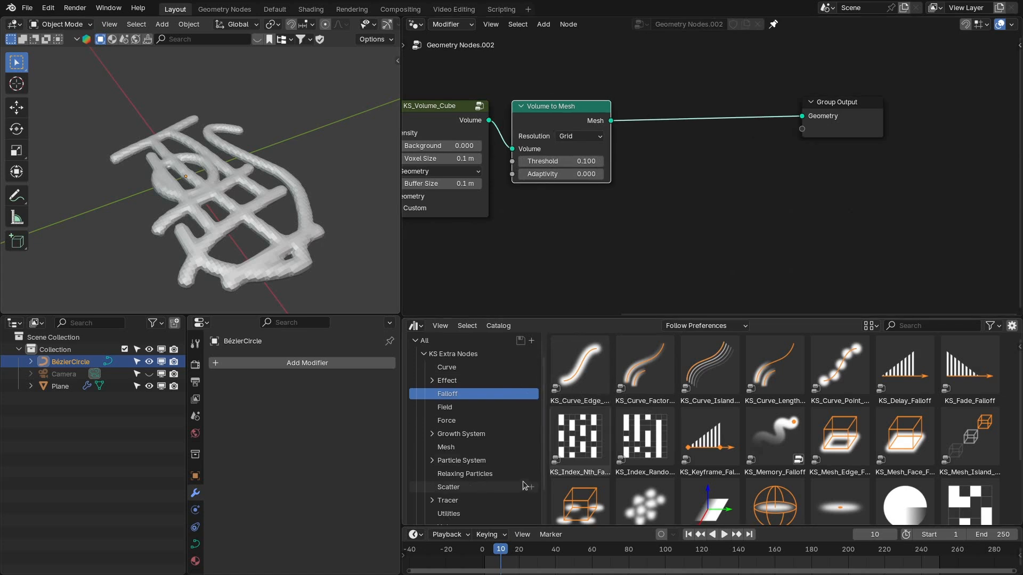
scroll(523, 481, down, 2)
click(460, 471)
drag(969, 440, 701, 197)
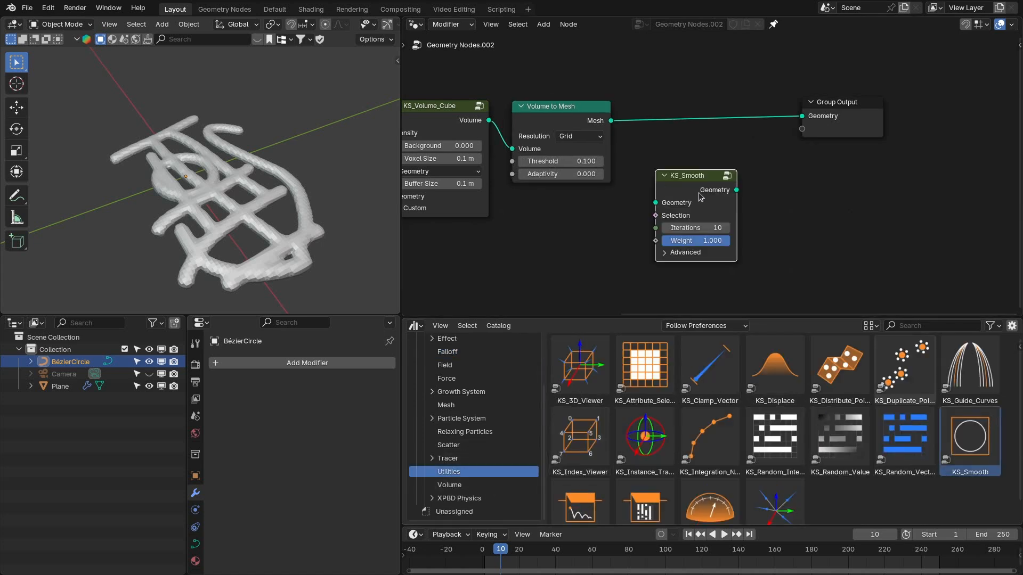
click(692, 128)
click(872, 115)
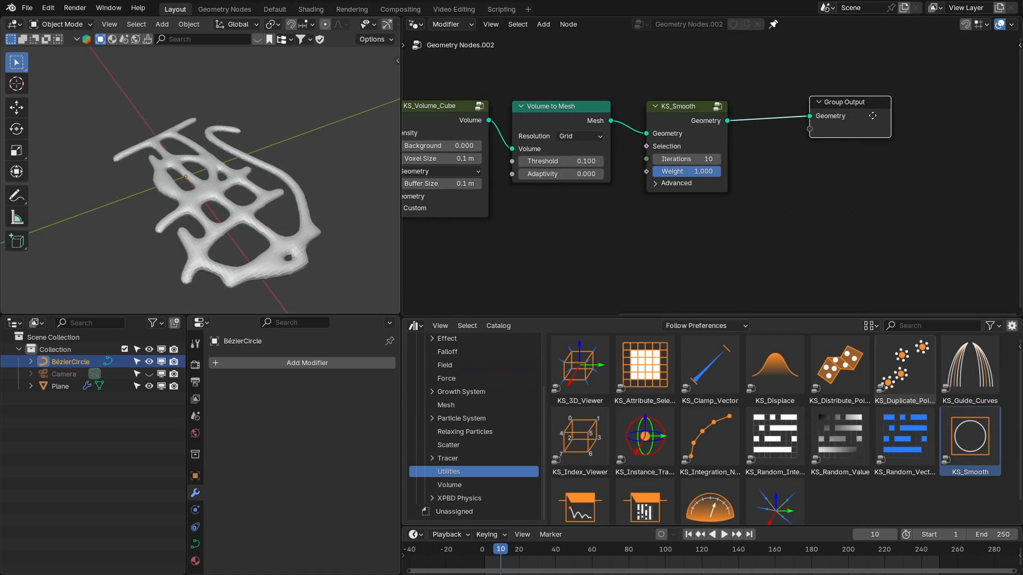
- Insert a Set Shade Smooth node between KS_Smooth and Group Output
key(shift+a)
text(set s)
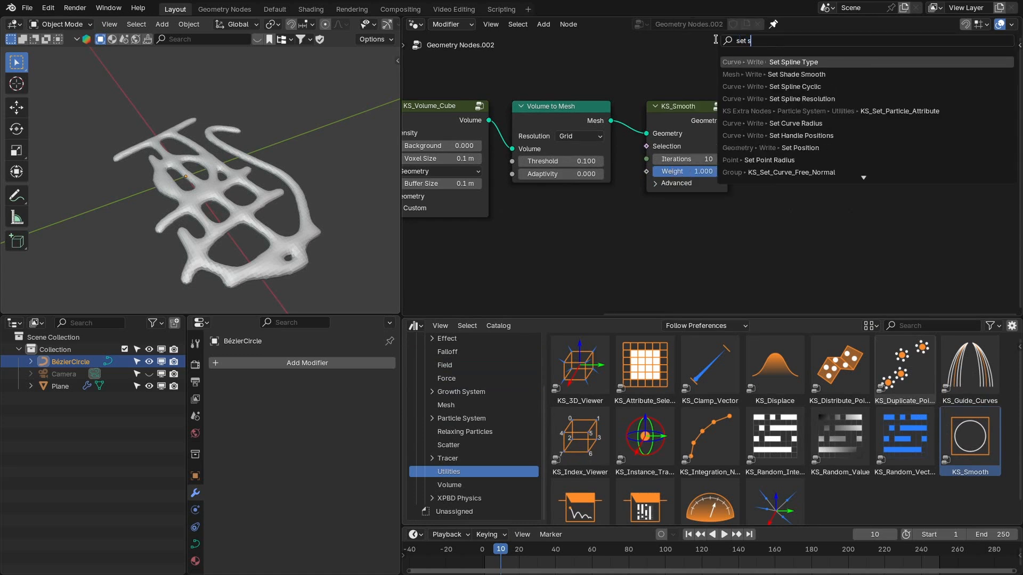
key(Down)
key(Return)
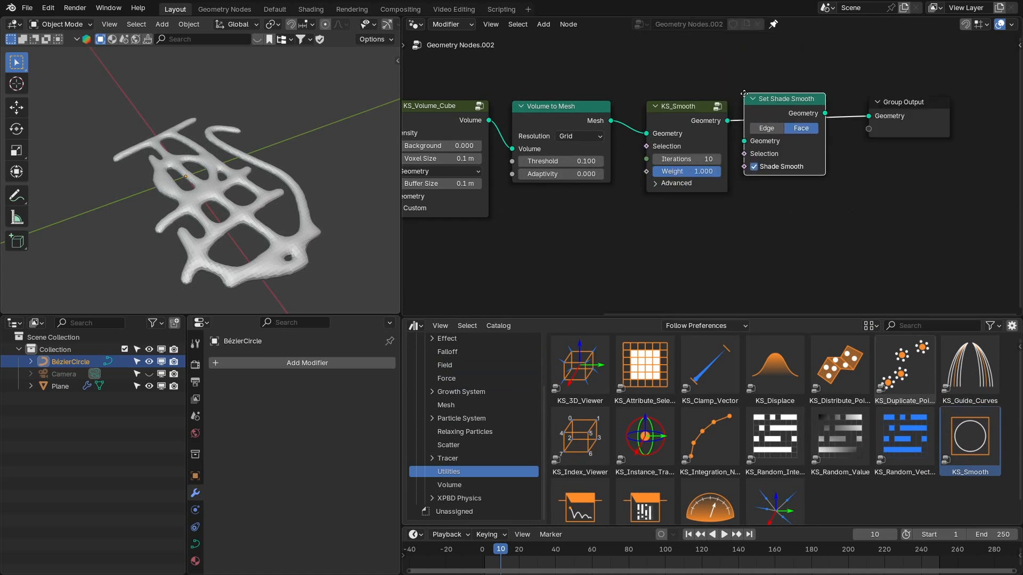
middle_drag(262, 176, 280, 226)
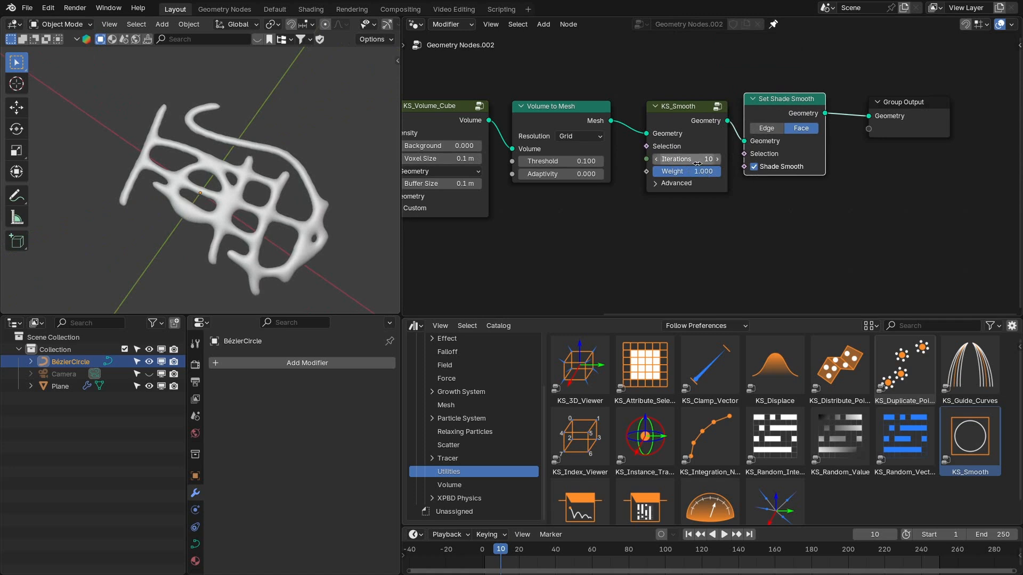
- Set the KS_Smooth iterations to 25 and examine the smoothed curve mesh from other angles
drag(686, 159, 716, 159)
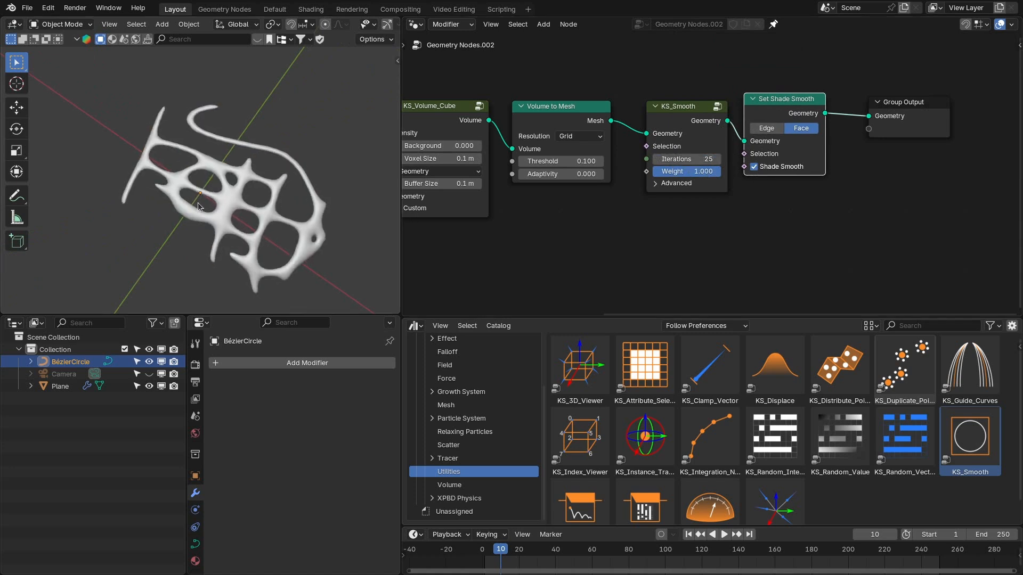
middle_drag(199, 207, 254, 213)
middle_drag(257, 207, 308, 155)
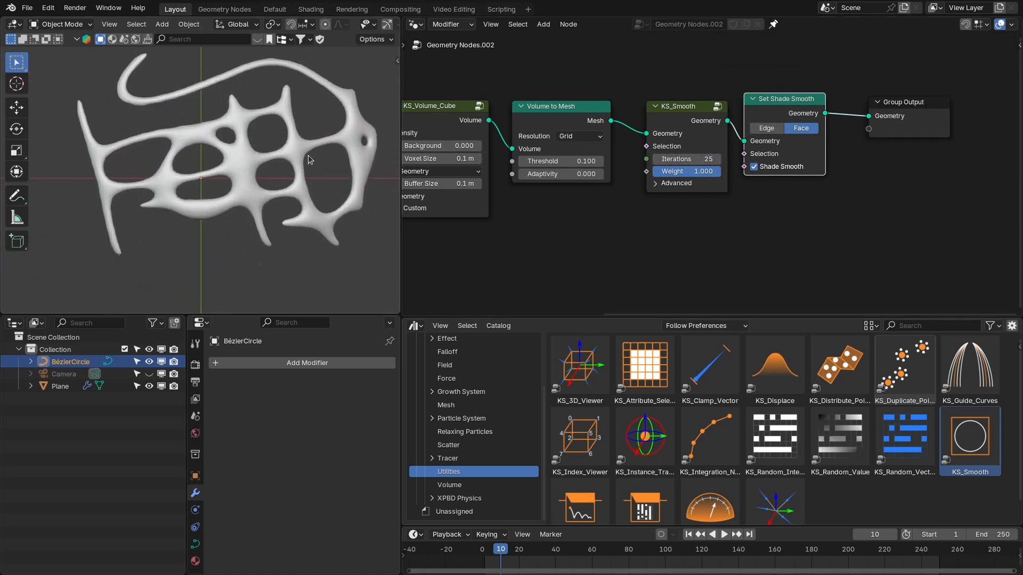
- Display every asset of the KS Extra Nodes catalog in a full-screen asset browser
scroll(308, 155, down, 1)
middle_drag(577, 208, 764, 193)
scroll(764, 193, down, 1)
key(ctrl+space)
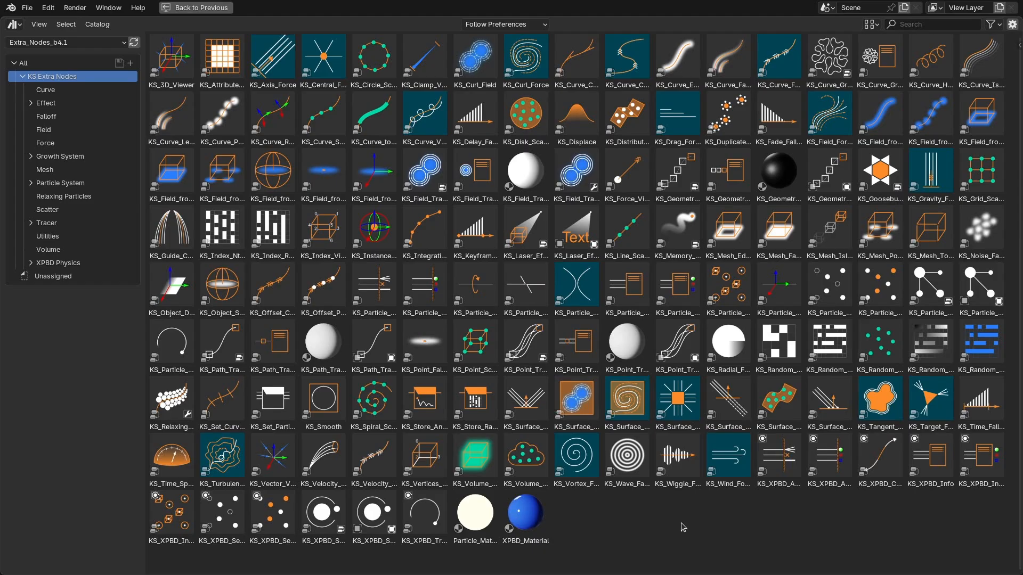